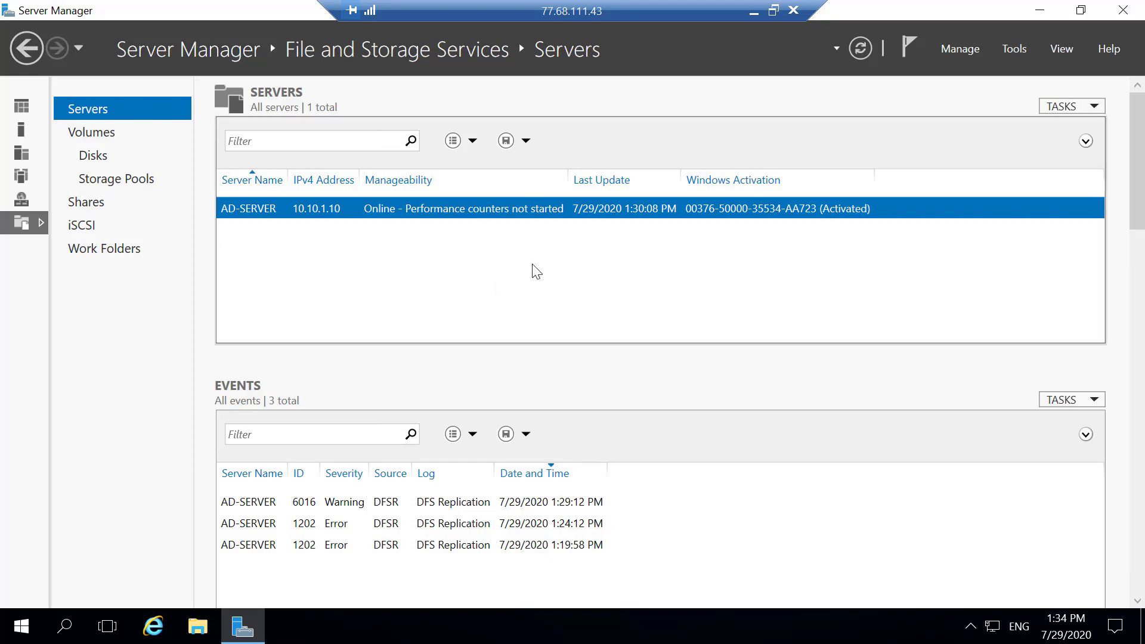
Install the iSCSI Target Server role service on AD-SERVER through the Add Roles and Features Wizard, without adding extra features.
{"action": "left_click", "coordinate": [95, 226]}
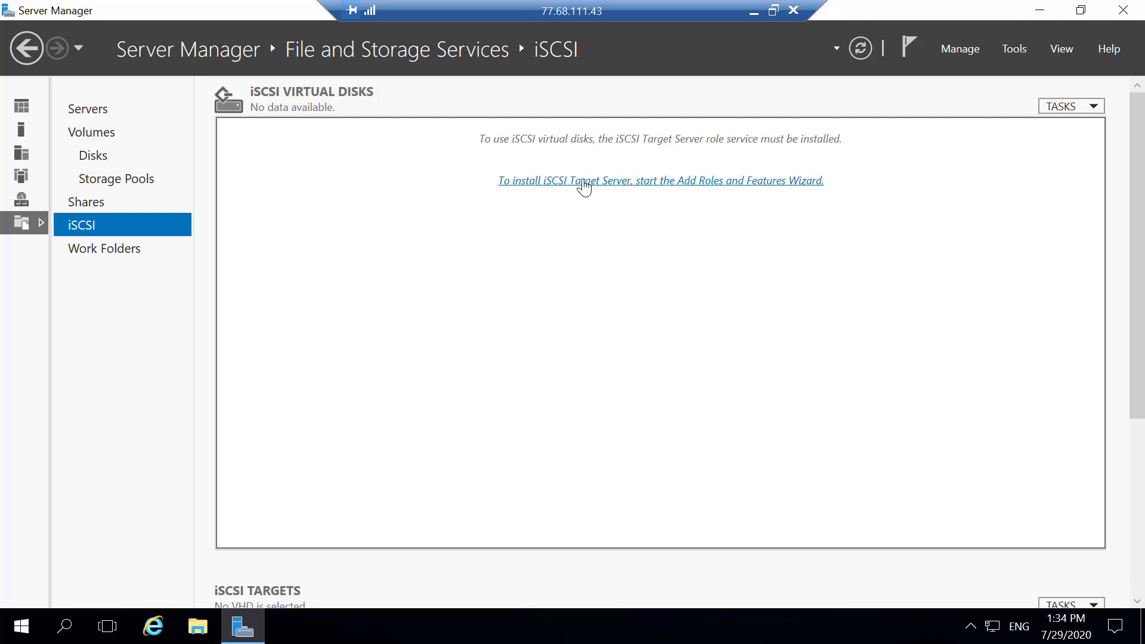
{"action": "left_click", "coordinate": [583, 180]}
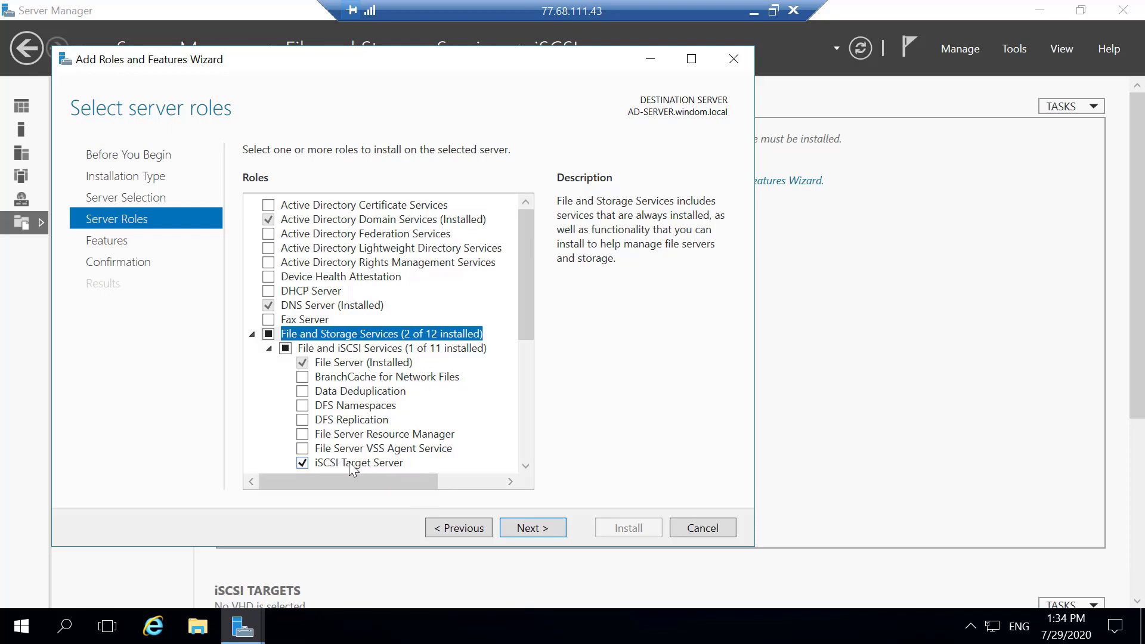
{"action": "scroll", "coordinate": [472, 430], "scroll_direction": "down", "scroll_amount": 2}
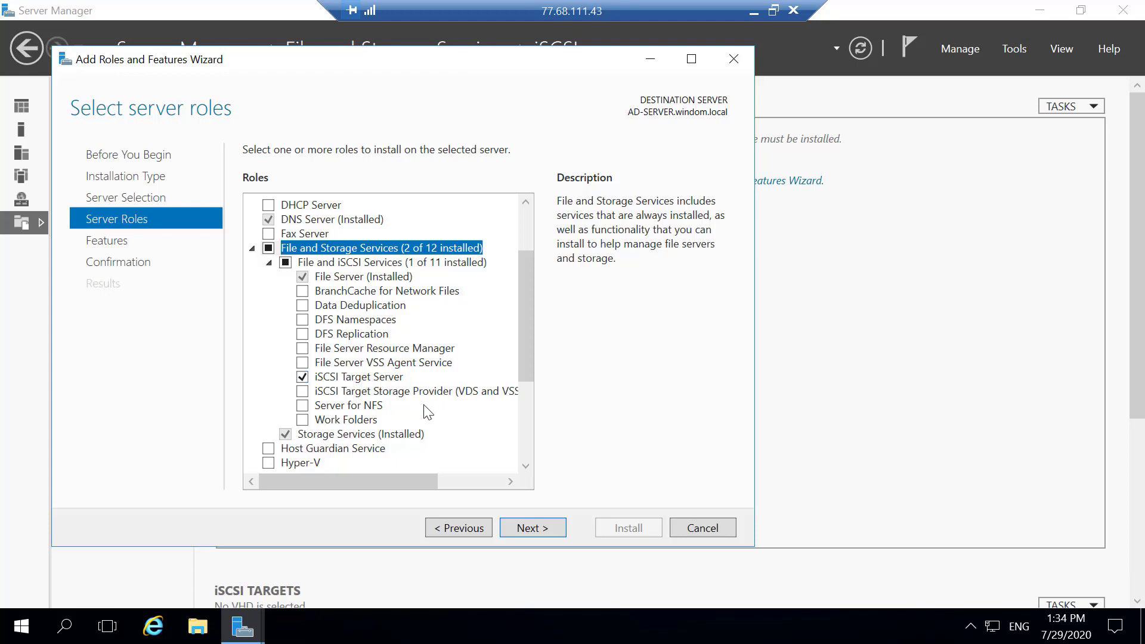
{"action": "left_click", "coordinate": [546, 526]}
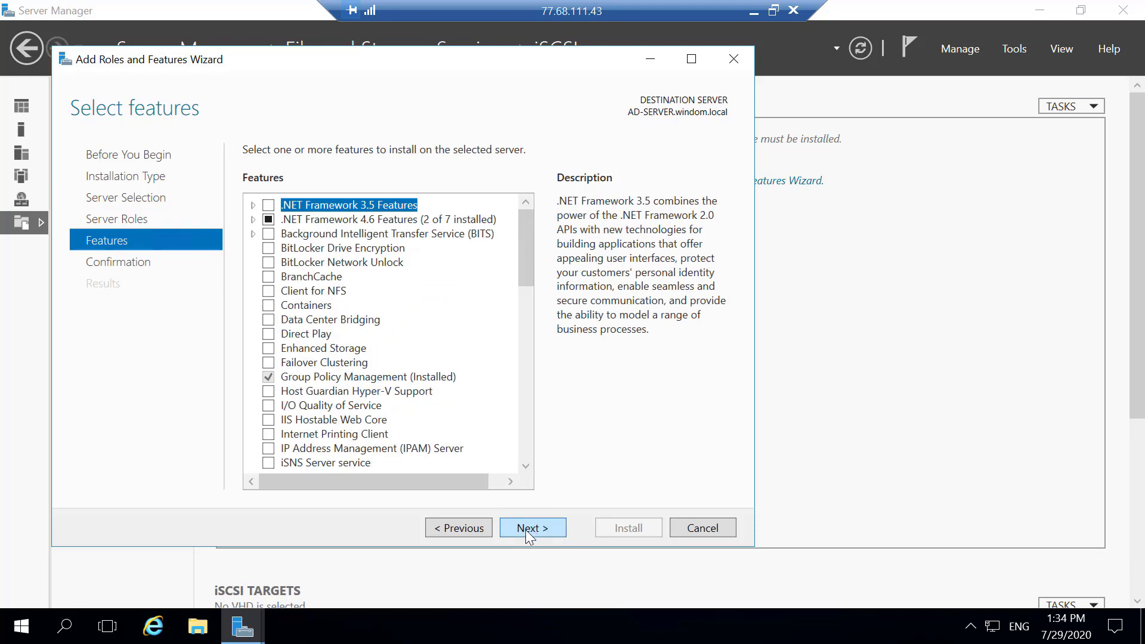
{"action": "left_click", "coordinate": [525, 530]}
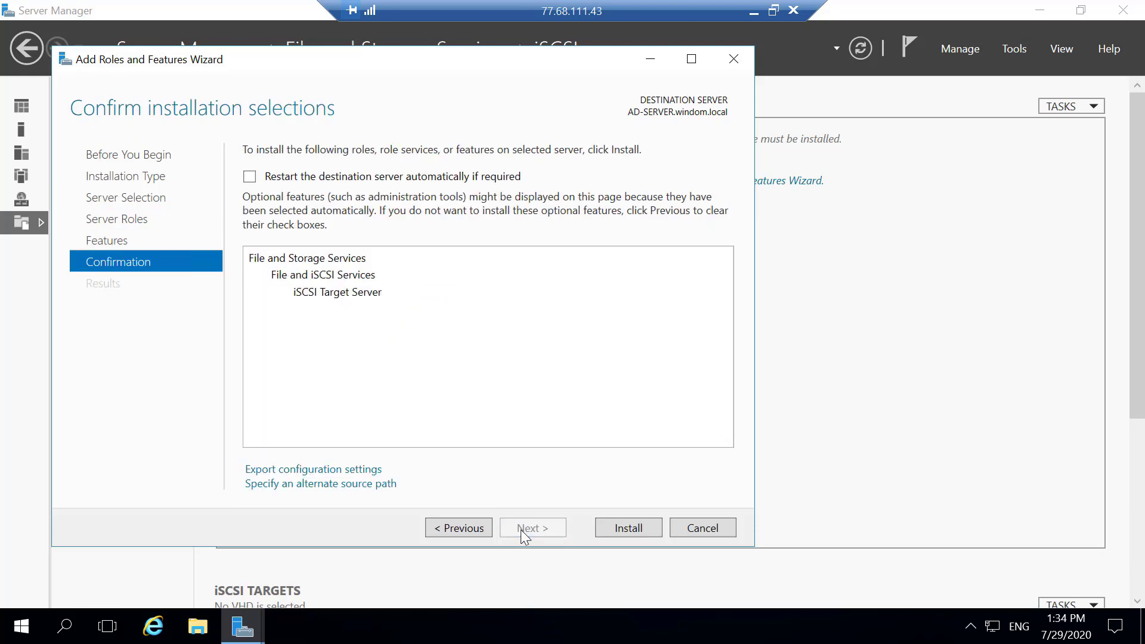
{"action": "left_click", "coordinate": [621, 531]}
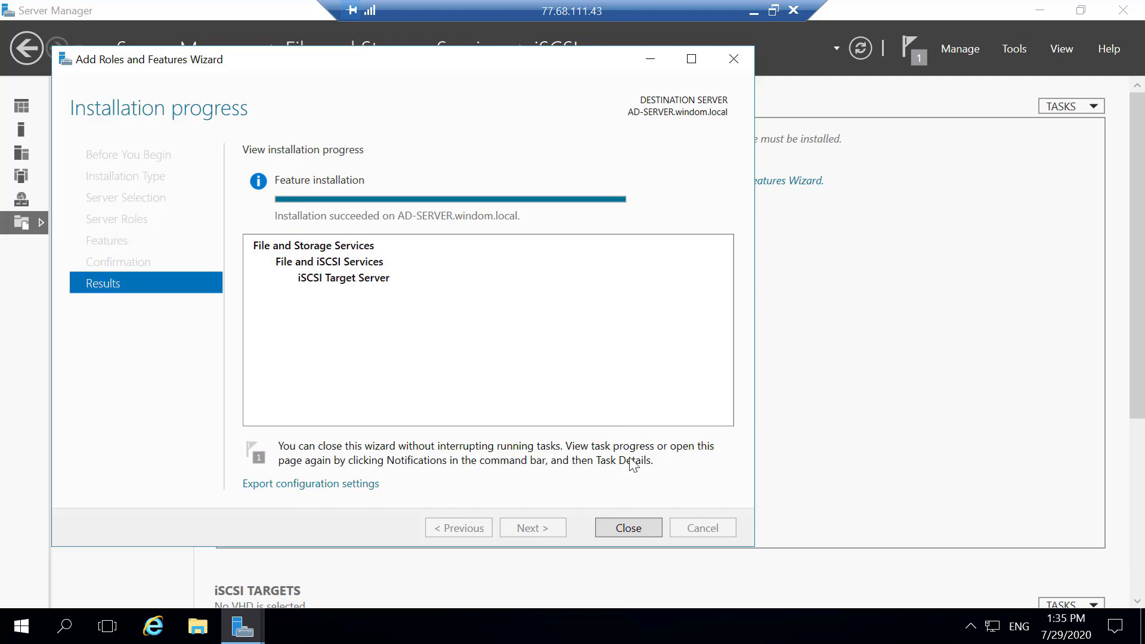
{"action": "left_click", "coordinate": [607, 531]}
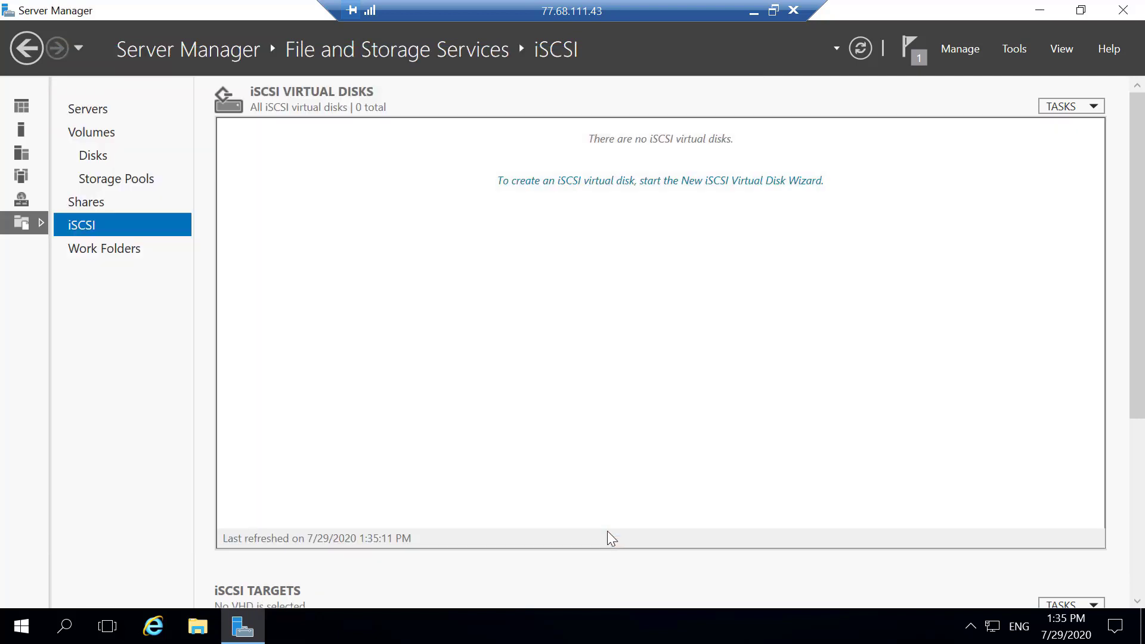
Switch to the IONOS DCD designer, attach a new HDD storage to the AD Server and set its size to 100 GB.
{"action": "left_click", "coordinate": [753, 13]}
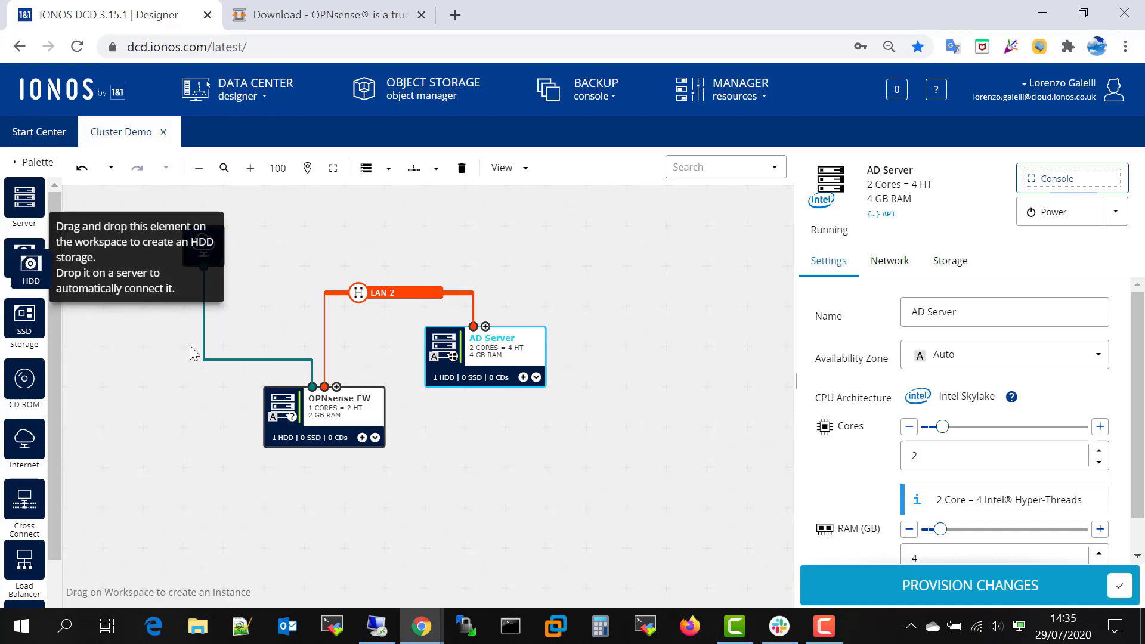
{"action": "left_click_drag", "start_coordinate": [24, 257], "coordinate": [497, 374]}
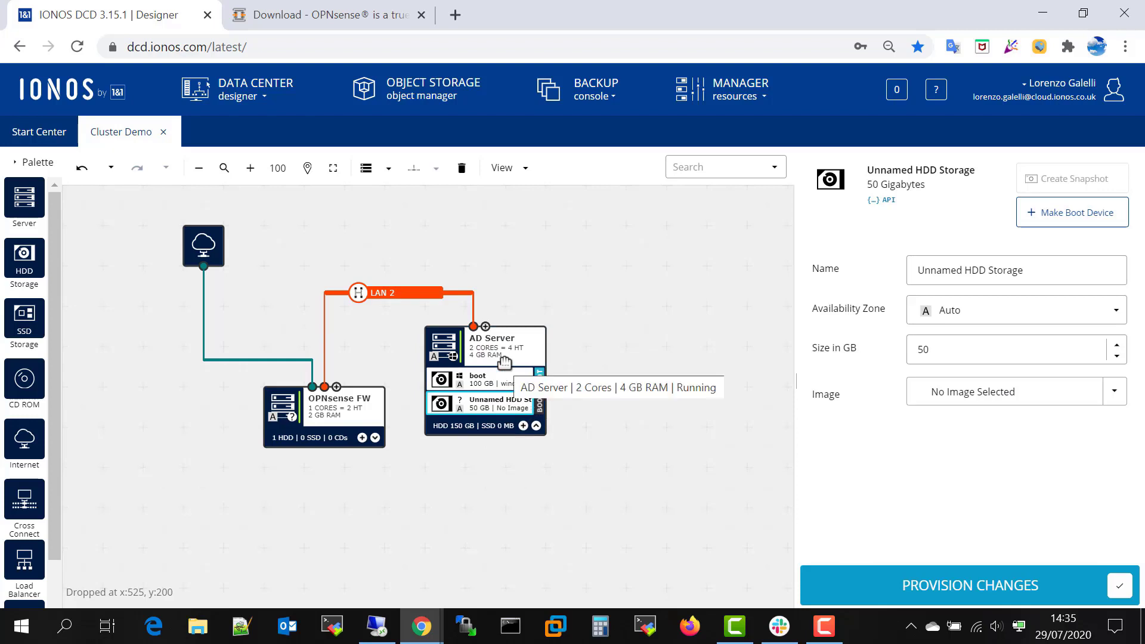
{"action": "left_click", "coordinate": [964, 351]}
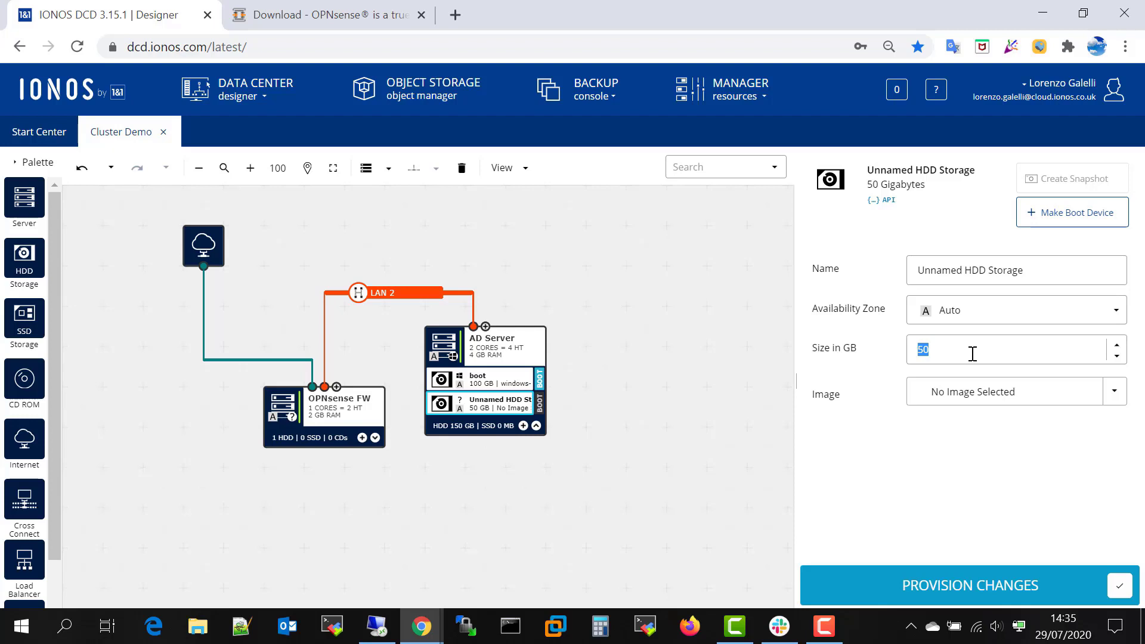
{"action": "type", "text": "100"}
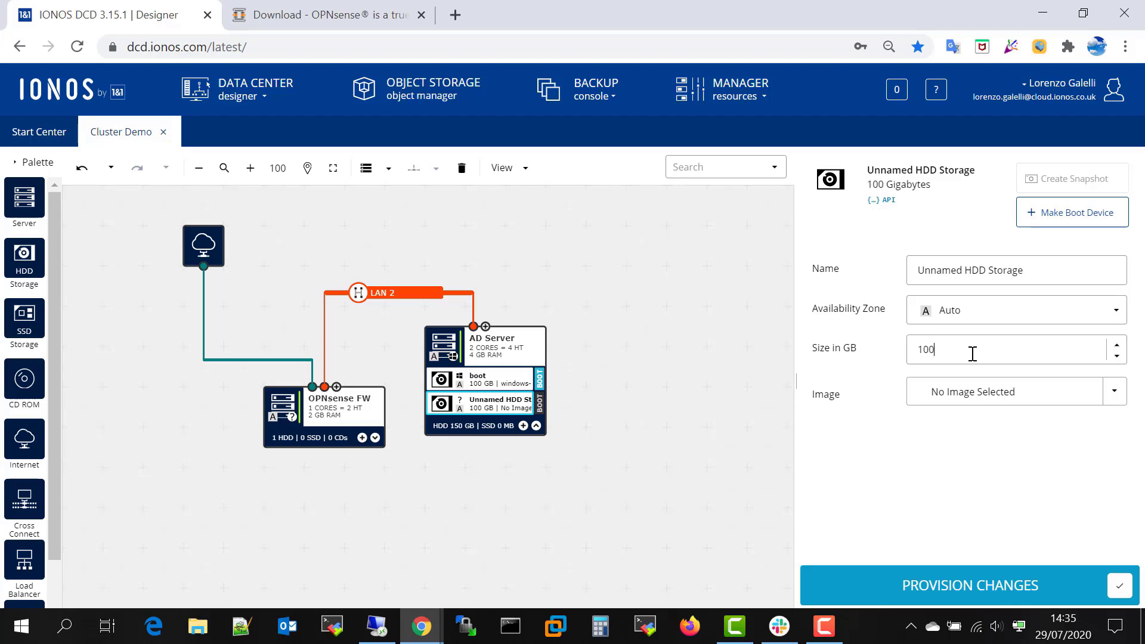
Rename the AD Server's new HDD storage as iSCSI.
{"action": "left_click_drag", "start_coordinate": [1035, 268], "coordinate": [800, 284]}
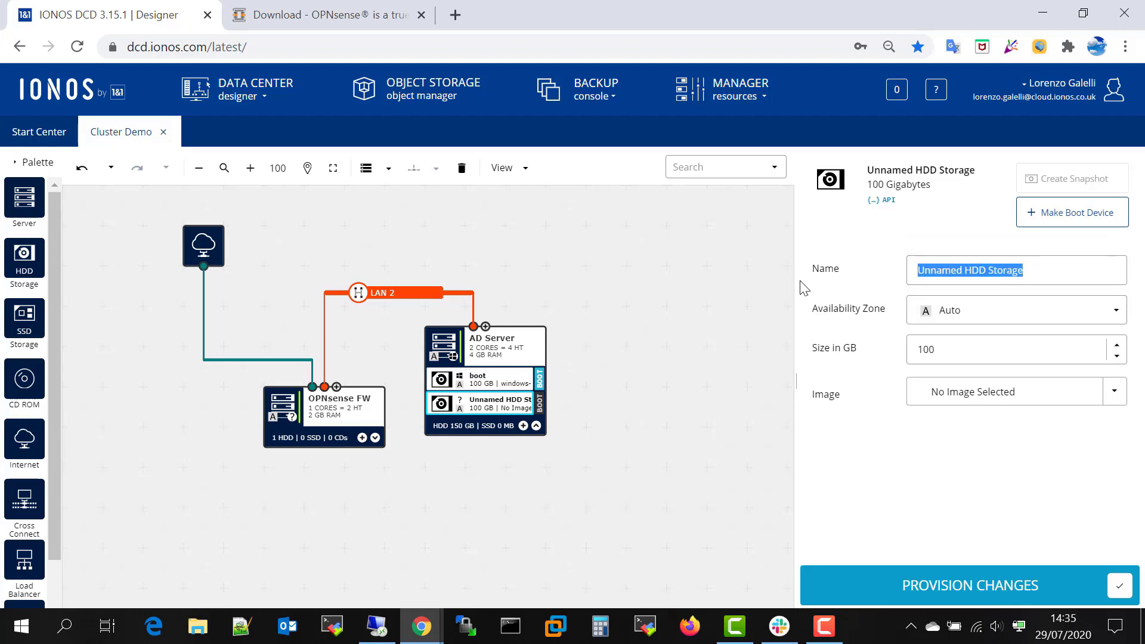
{"action": "type", "text": "Iscsi"}
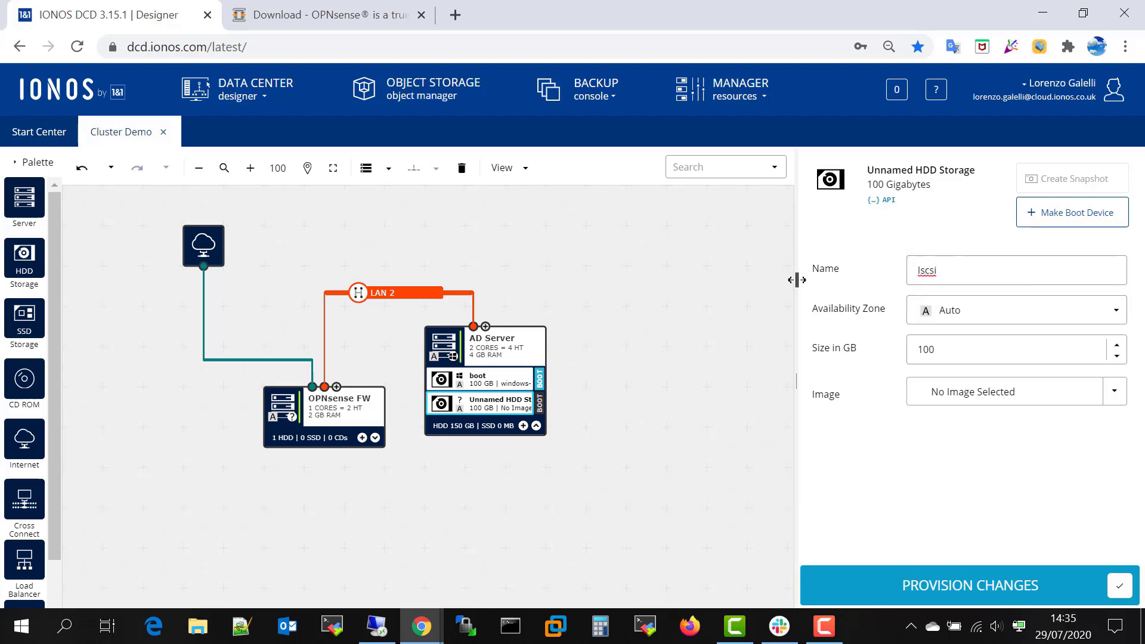
{"action": "key", "text": "BackSpace"}
{"action": "key", "text": "BackSpace"}
{"action": "key", "text": "BackSpace"}
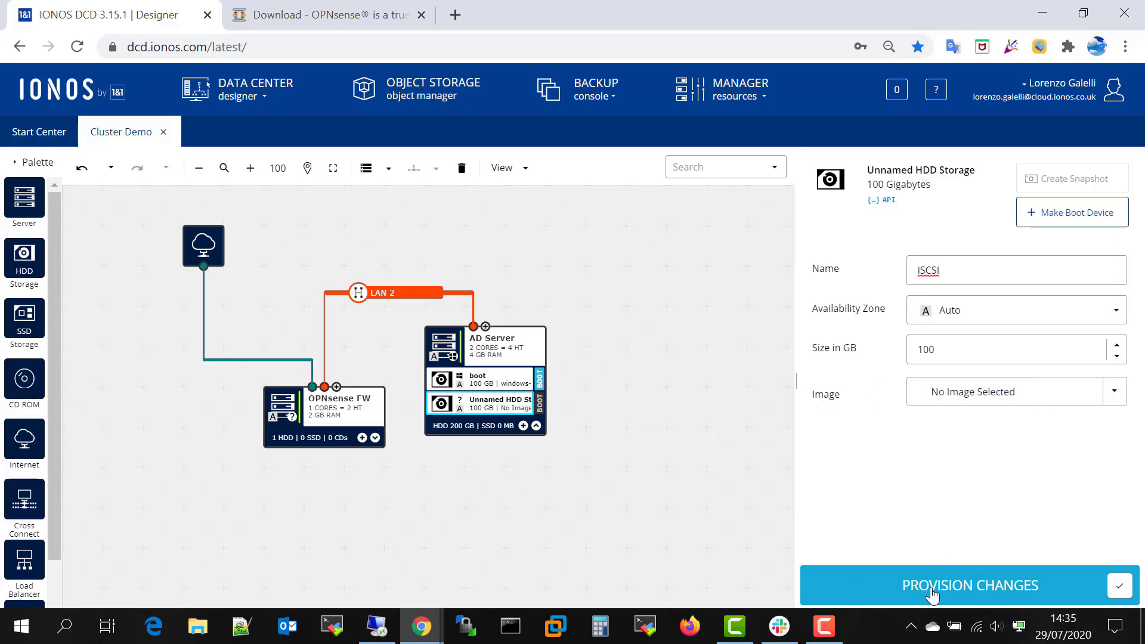
Provision the pending changes to the Cluster Demo data center despite the validation warnings and dismiss the completion notice.
{"action": "left_click", "coordinate": [1067, 586]}
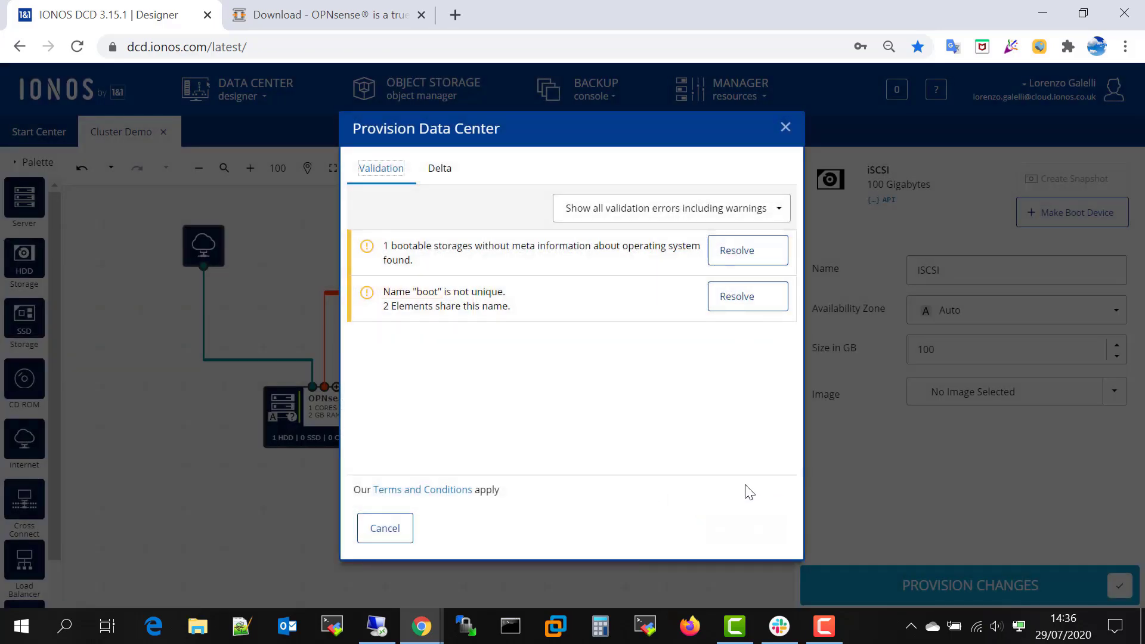
{"action": "left_click", "coordinate": [739, 528]}
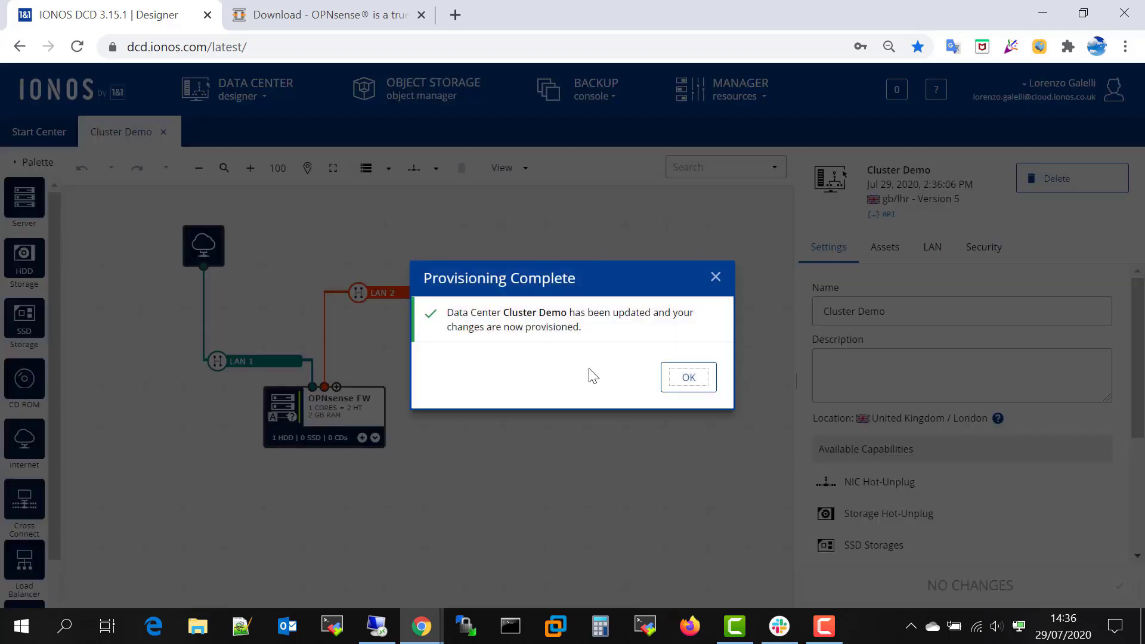
{"action": "left_click", "coordinate": [676, 380]}
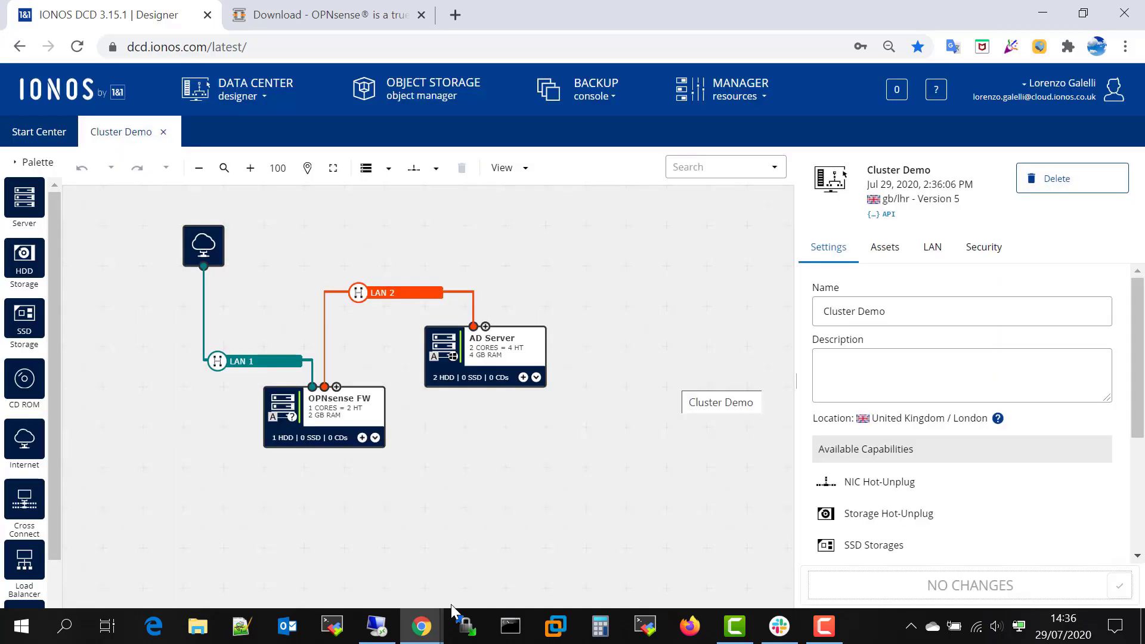
Return to the remote AD server session and bring Disk 1 online in Disk Management.
{"action": "left_click", "coordinate": [375, 627]}
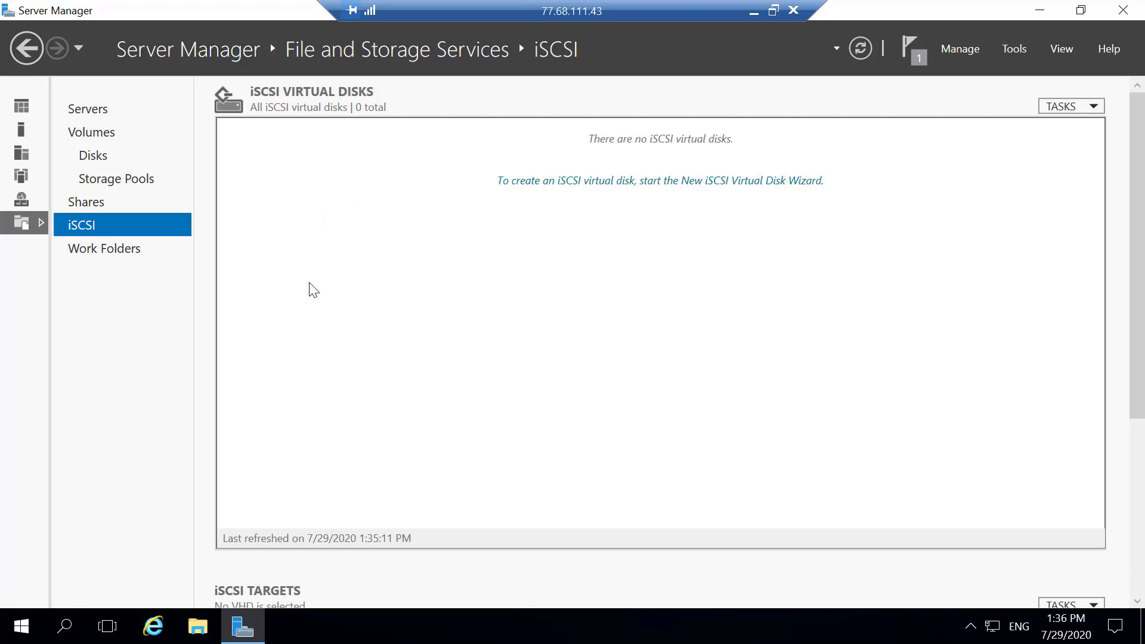
{"action": "right_click", "coordinate": [16, 636]}
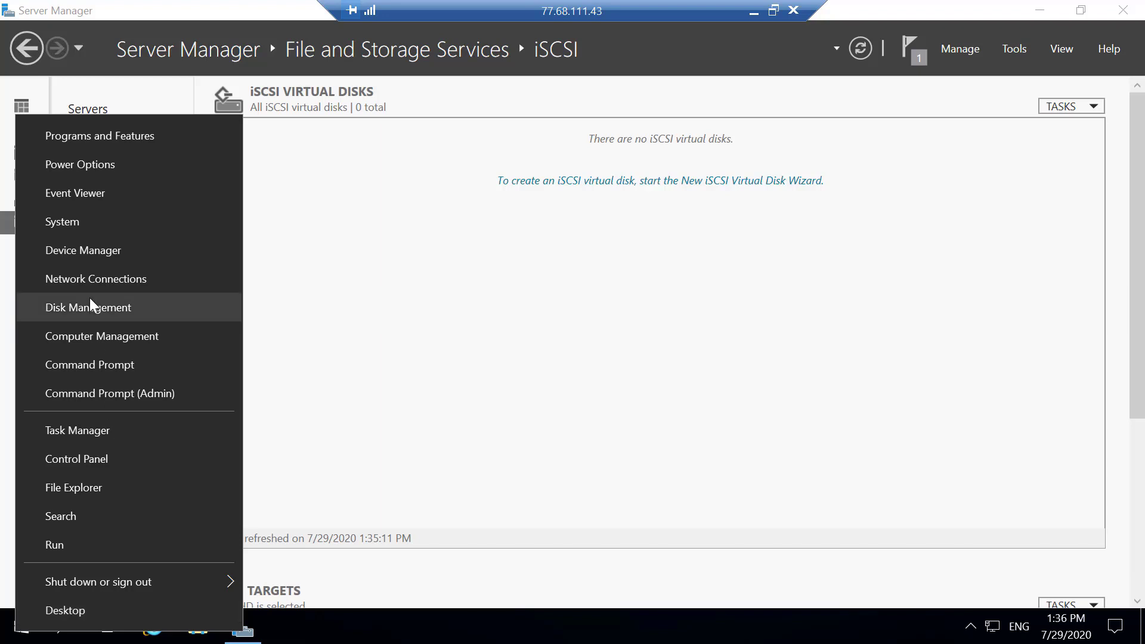
{"action": "left_click", "coordinate": [96, 313]}
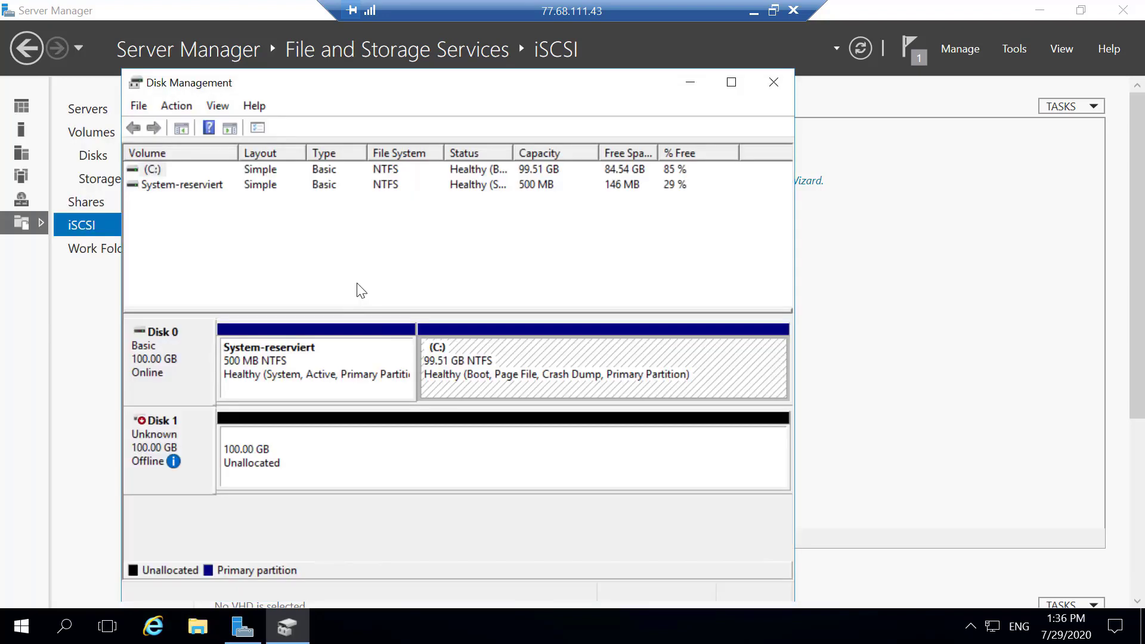
{"action": "left_click", "coordinate": [731, 81]}
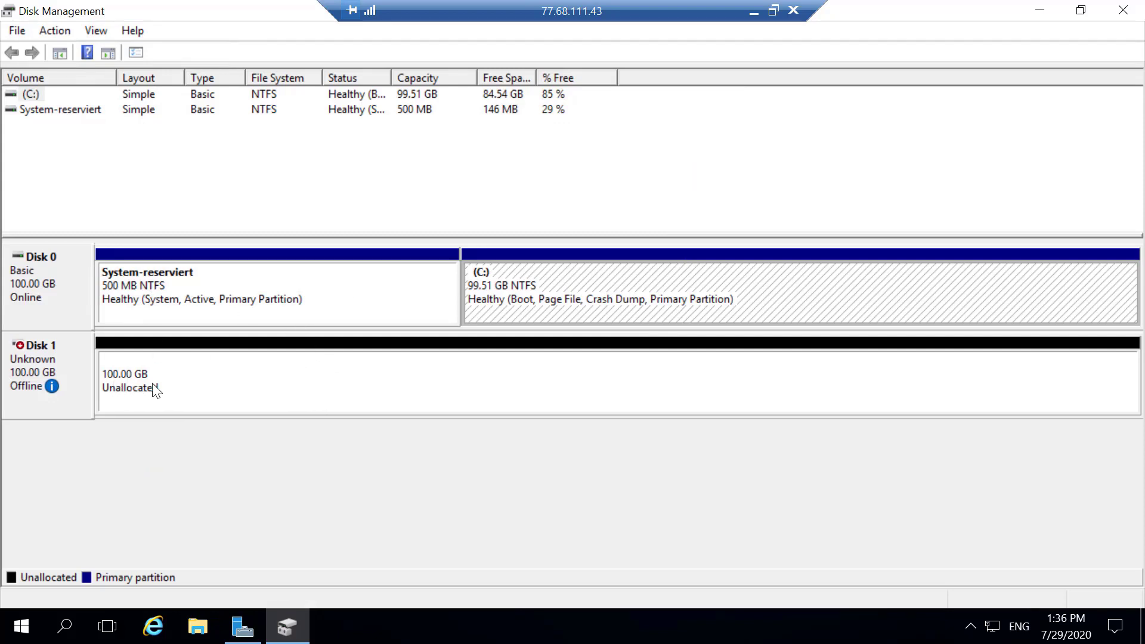
{"action": "right_click", "coordinate": [63, 368]}
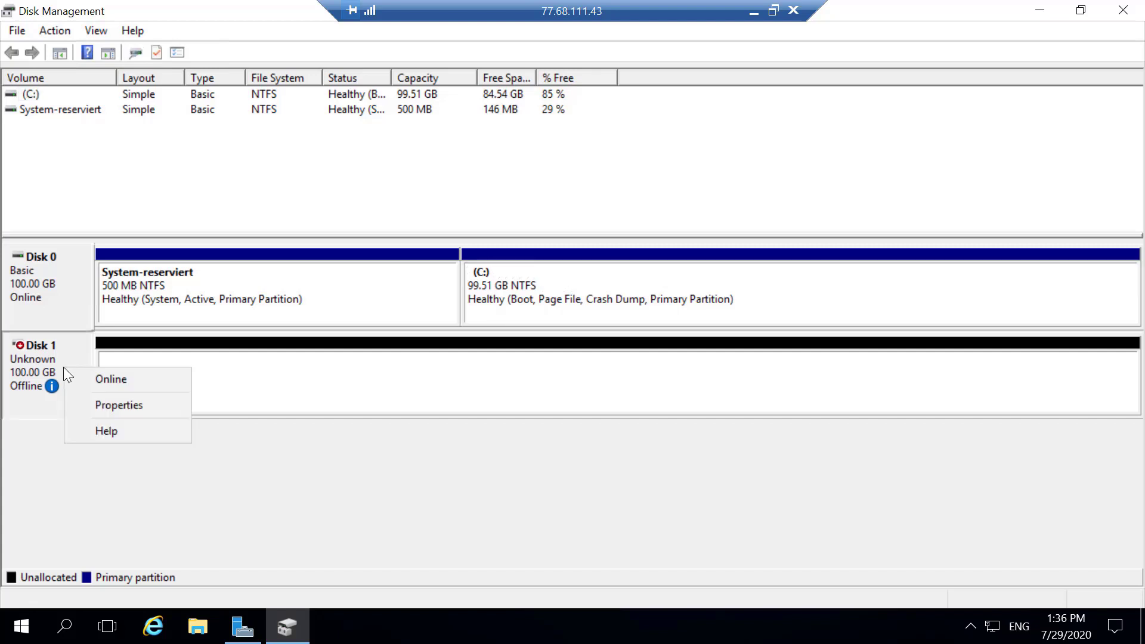
{"action": "left_click", "coordinate": [151, 375]}
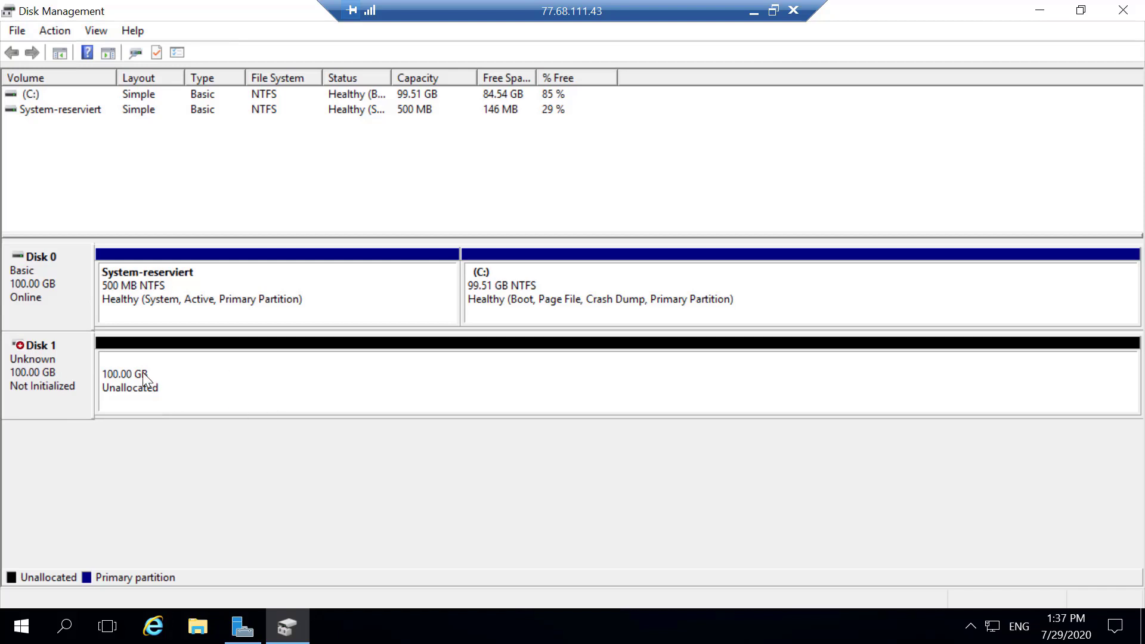
Initialize Disk 1 with the MBR (Master Boot Record) partition style.
{"action": "right_click", "coordinate": [143, 374]}
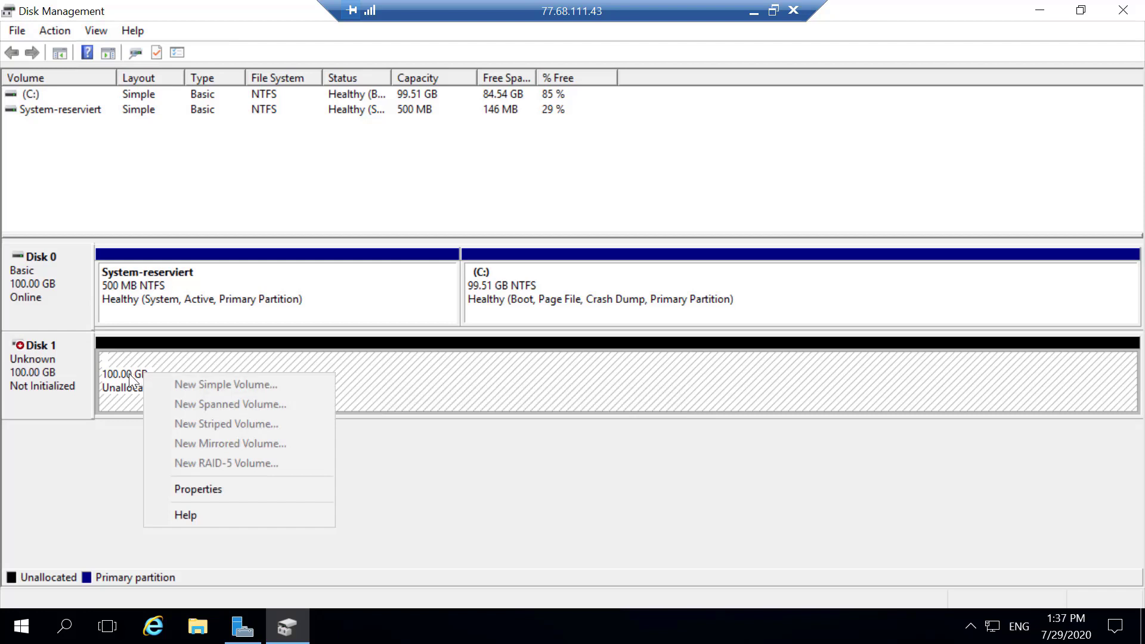
{"action": "left_click", "coordinate": [88, 370]}
{"action": "right_click", "coordinate": [52, 373]}
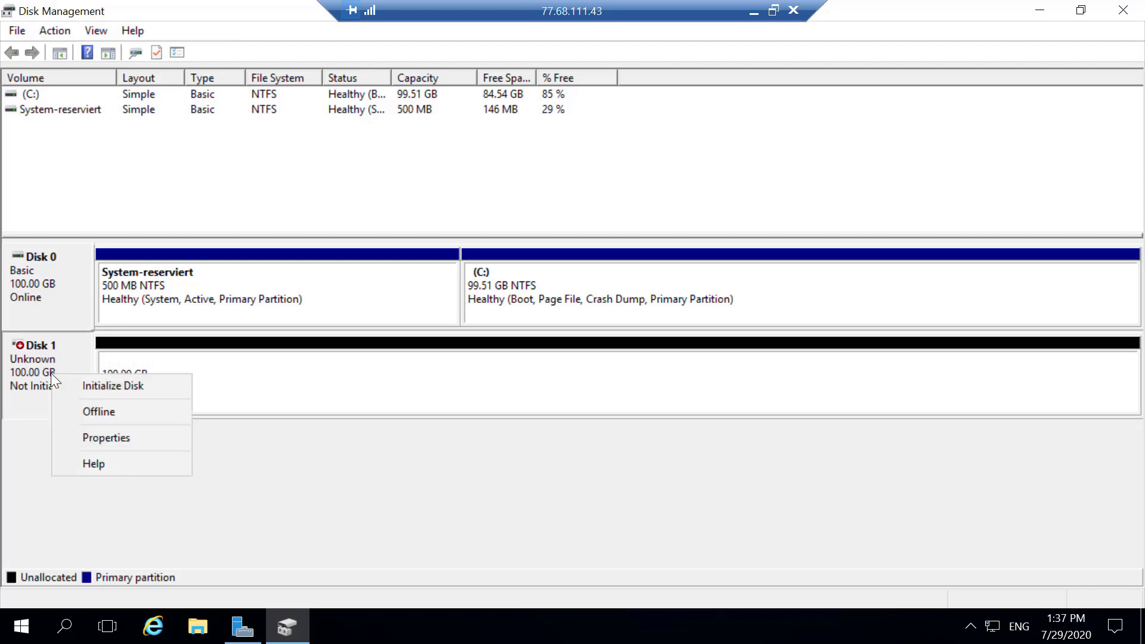
{"action": "left_click", "coordinate": [119, 378]}
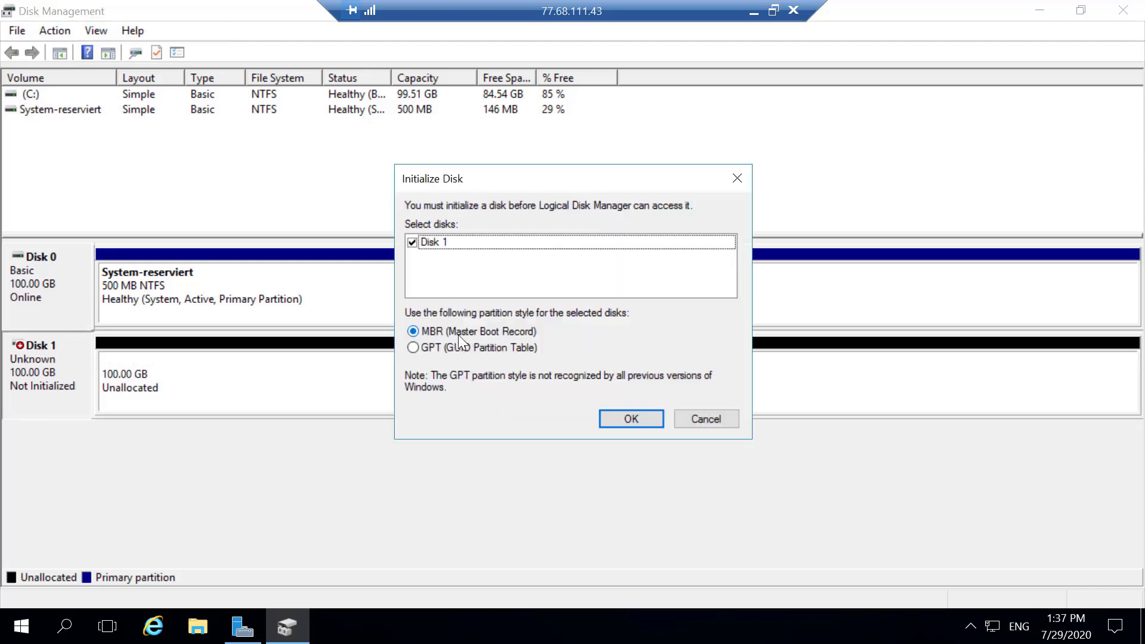
{"action": "left_click", "coordinate": [622, 418]}
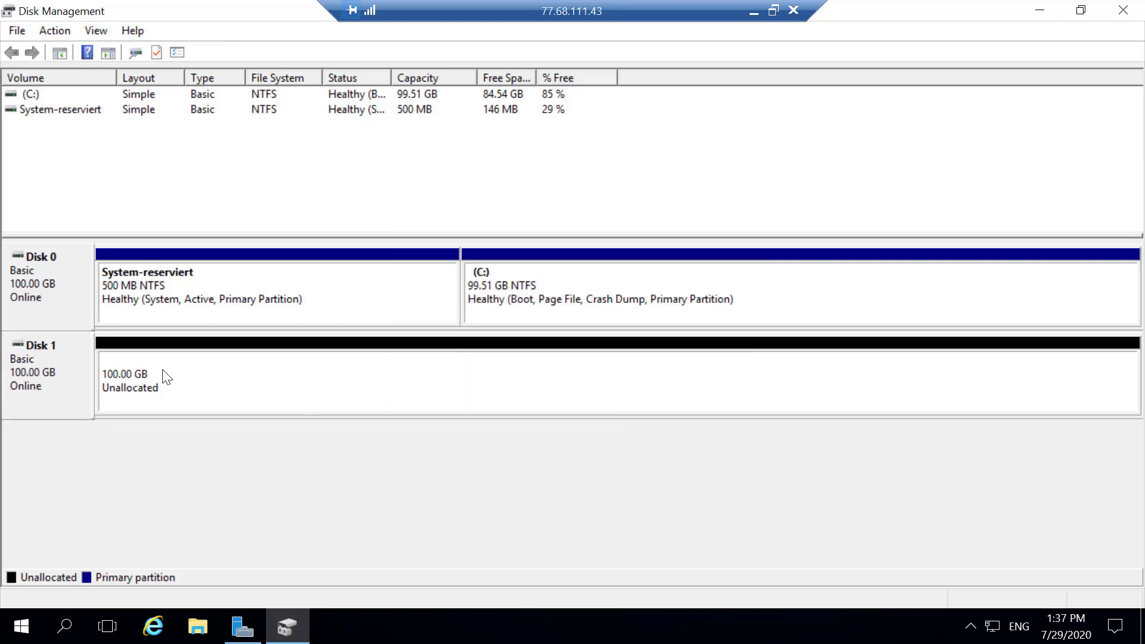
Create a quick-formatted NTFS simple volume of 102397 MB on Disk 1 with drive letter D and volume label iSCSI.
{"action": "right_click", "coordinate": [145, 371]}
{"action": "left_click", "coordinate": [249, 381]}
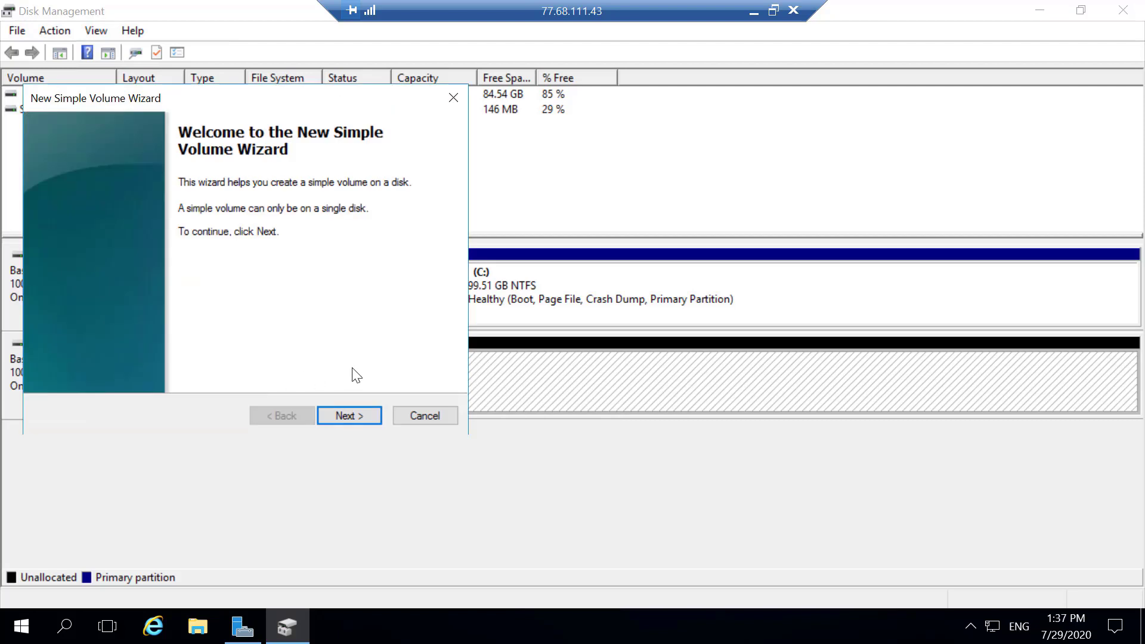
{"action": "left_click", "coordinate": [352, 414]}
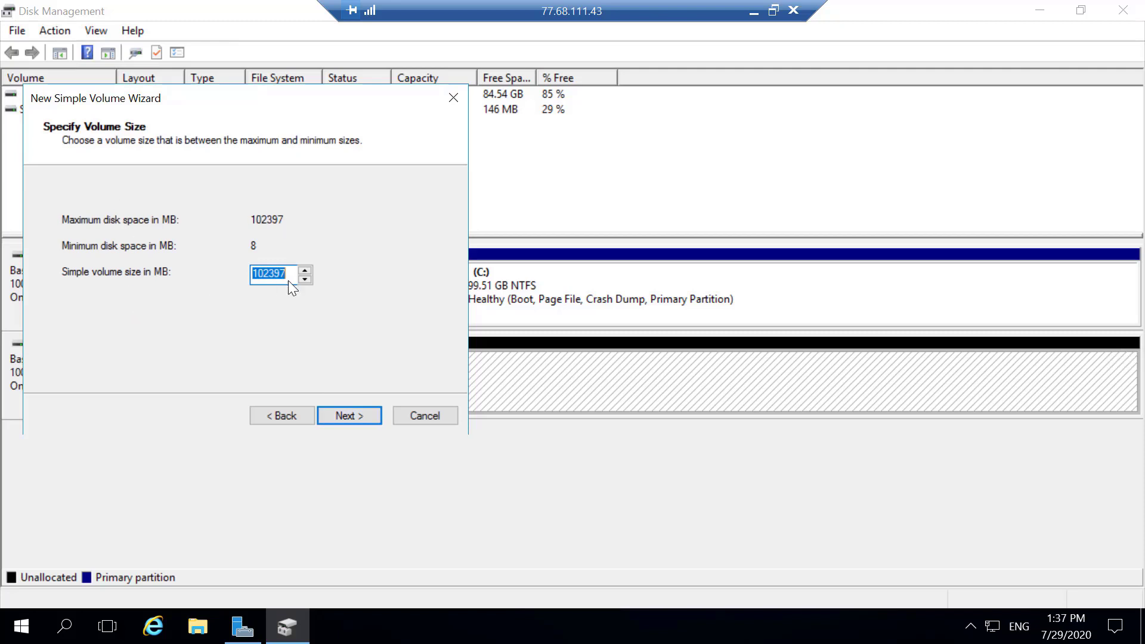
{"action": "left_click", "coordinate": [357, 415]}
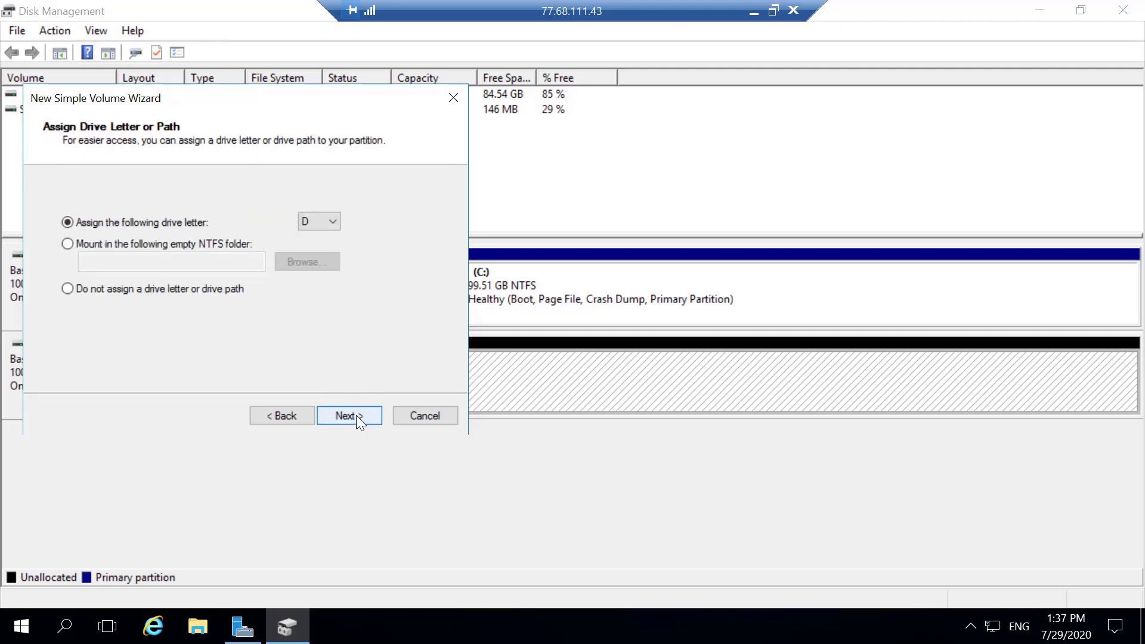
{"action": "left_click", "coordinate": [351, 417]}
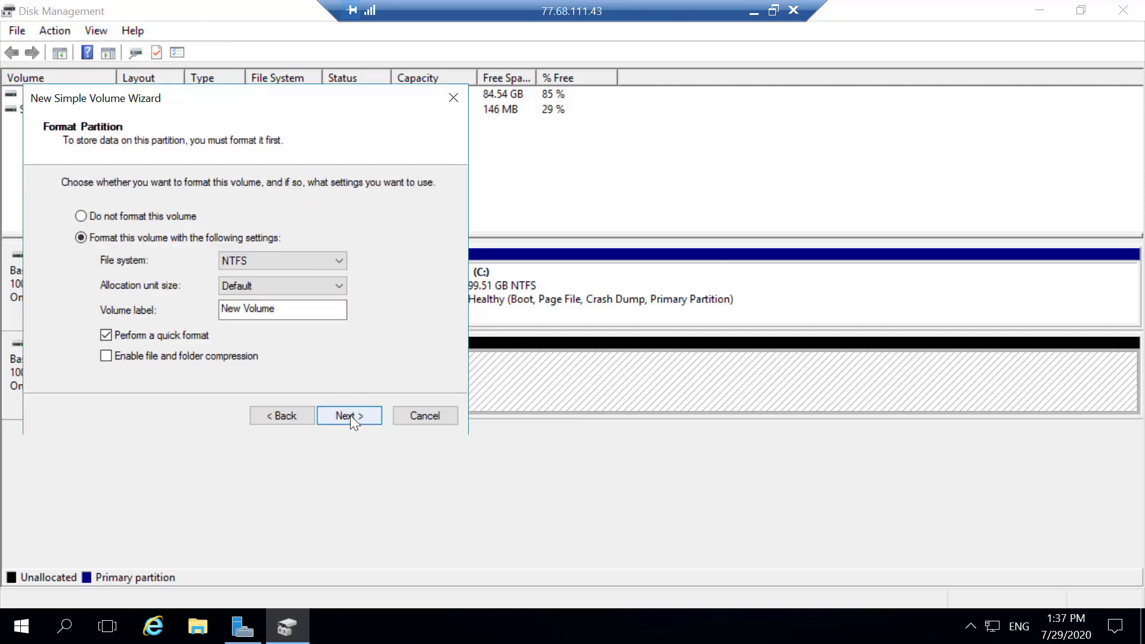
{"action": "triple_click", "coordinate": [304, 311]}
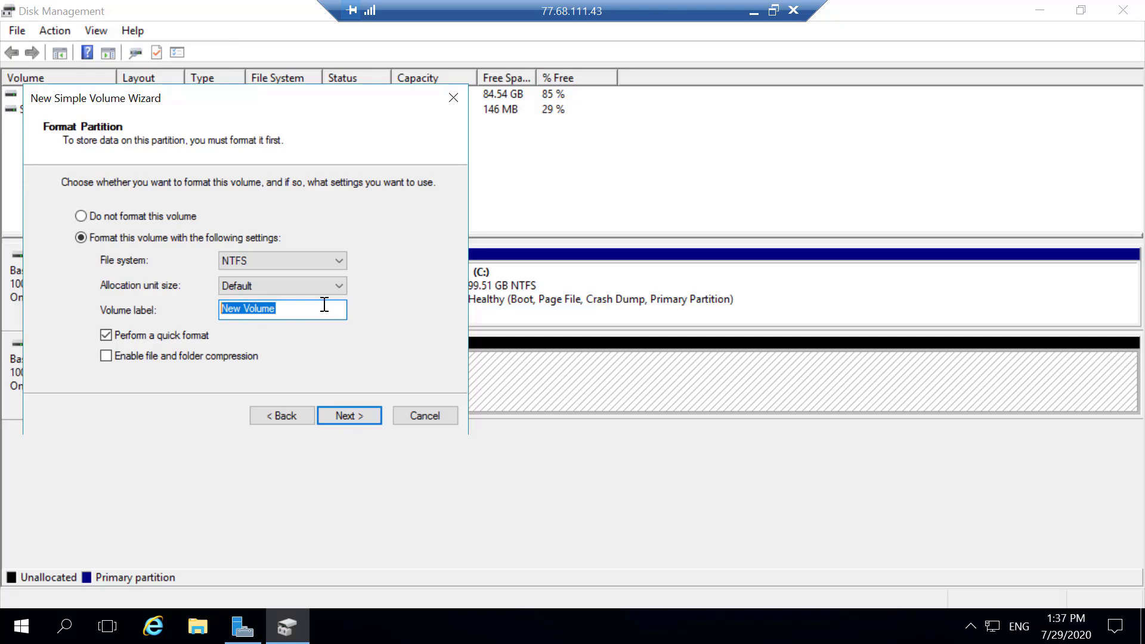
{"action": "type", "text": "iSCSI"}
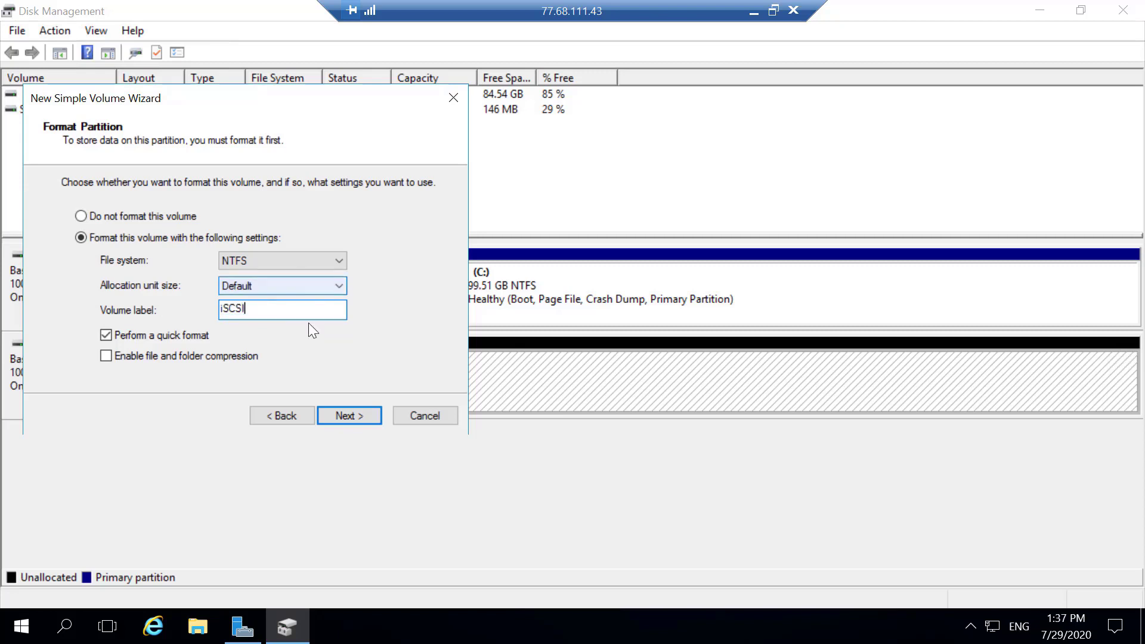
{"action": "left_click", "coordinate": [352, 411]}
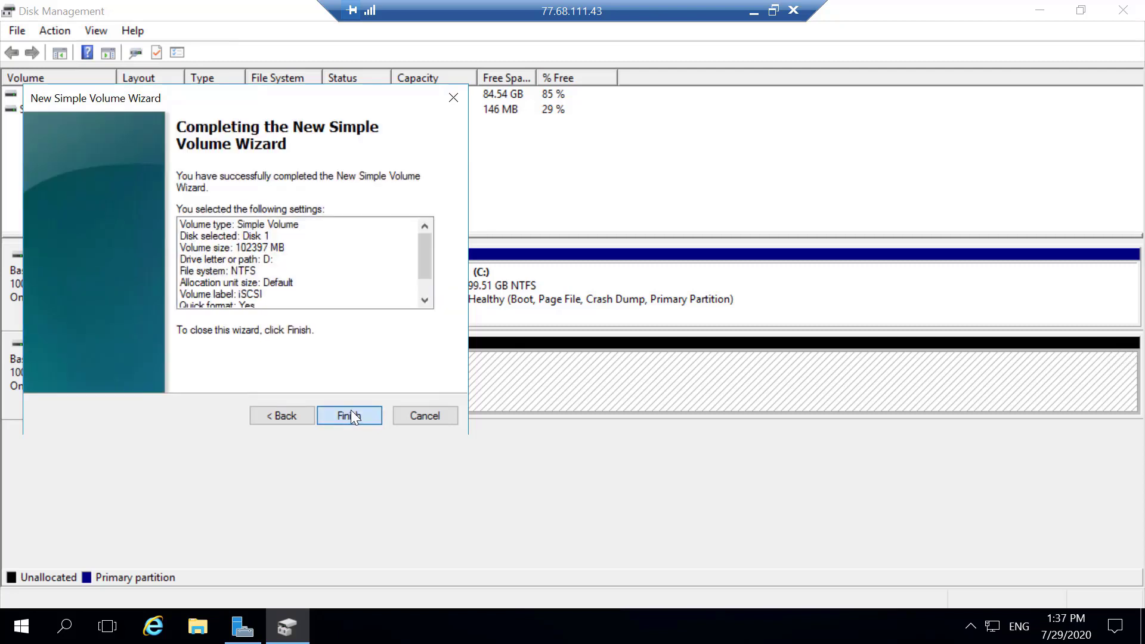
{"action": "left_click", "coordinate": [350, 412]}
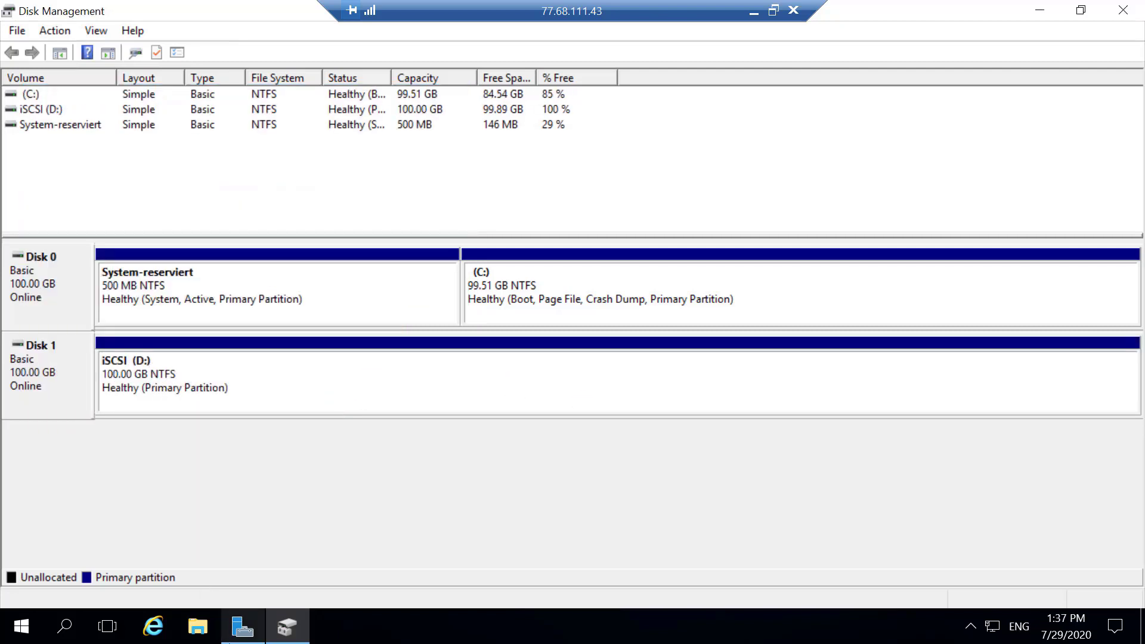
Check the contents of the new iSCSI (D:) volume in File Explorer and put its window away.
{"action": "left_click", "coordinate": [242, 626]}
{"action": "key", "text": "super+e"}
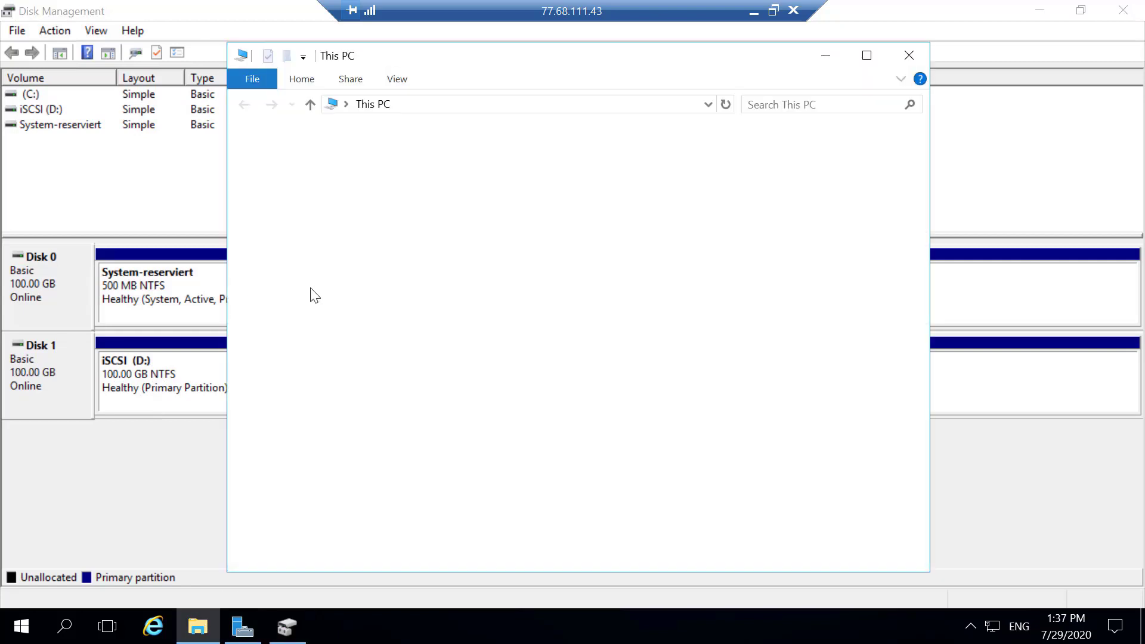
{"action": "left_click", "coordinate": [642, 359]}
{"action": "double_click", "coordinate": [642, 359]}
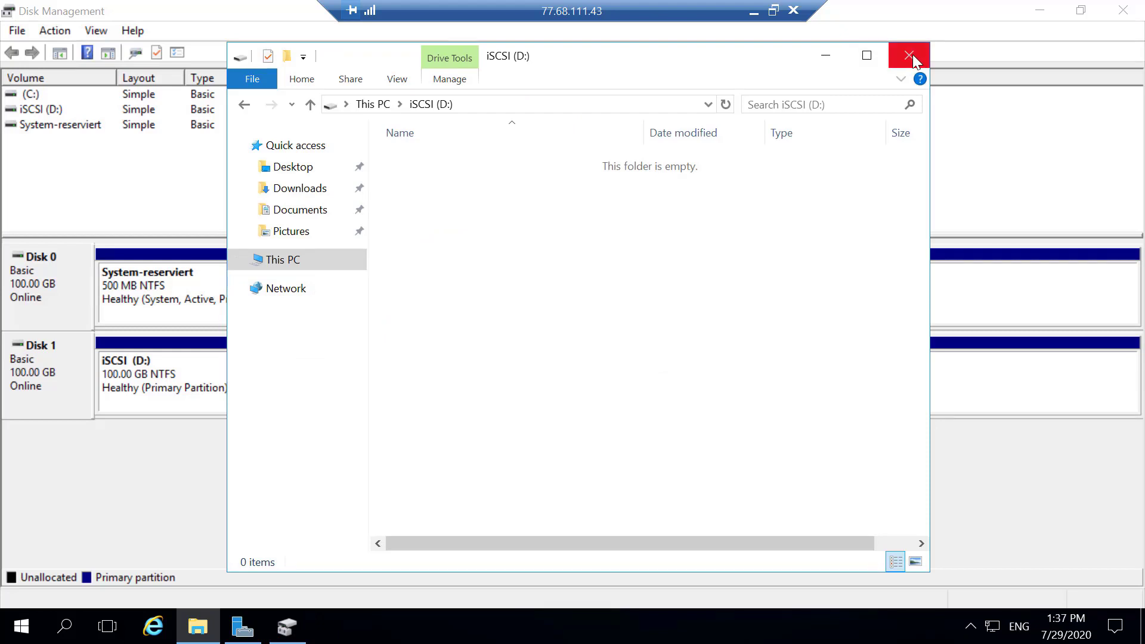
{"action": "left_click", "coordinate": [834, 56]}
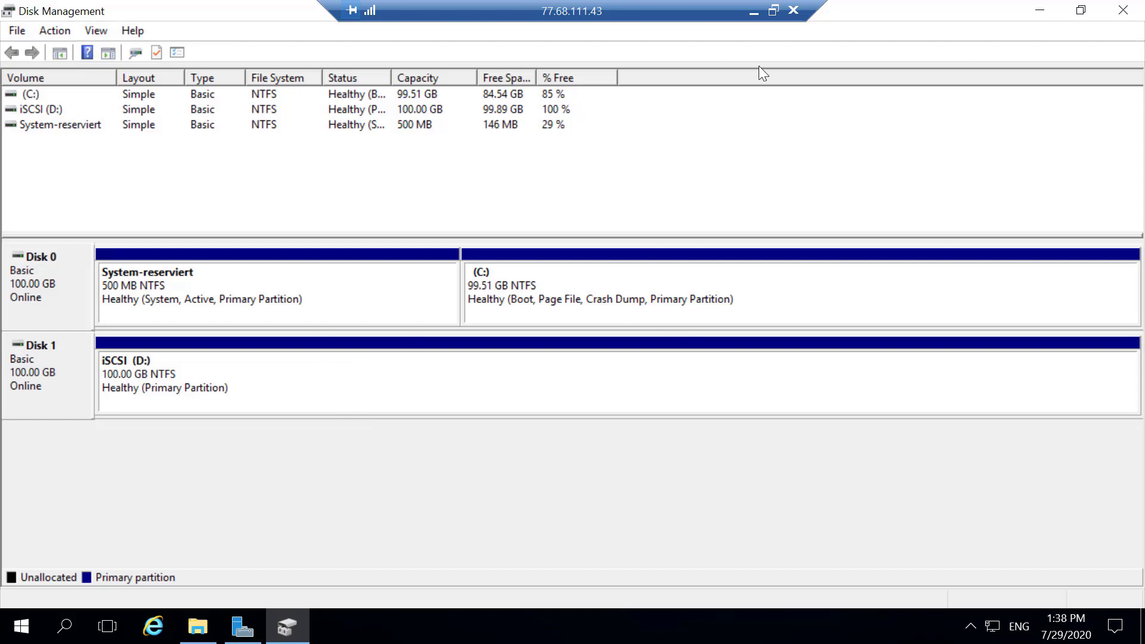
Leave the remote session for the IONOS Data Center Designer and add a server named SQL-NODE1 to the Cluster Demo workspace.
{"action": "left_click", "coordinate": [754, 10]}
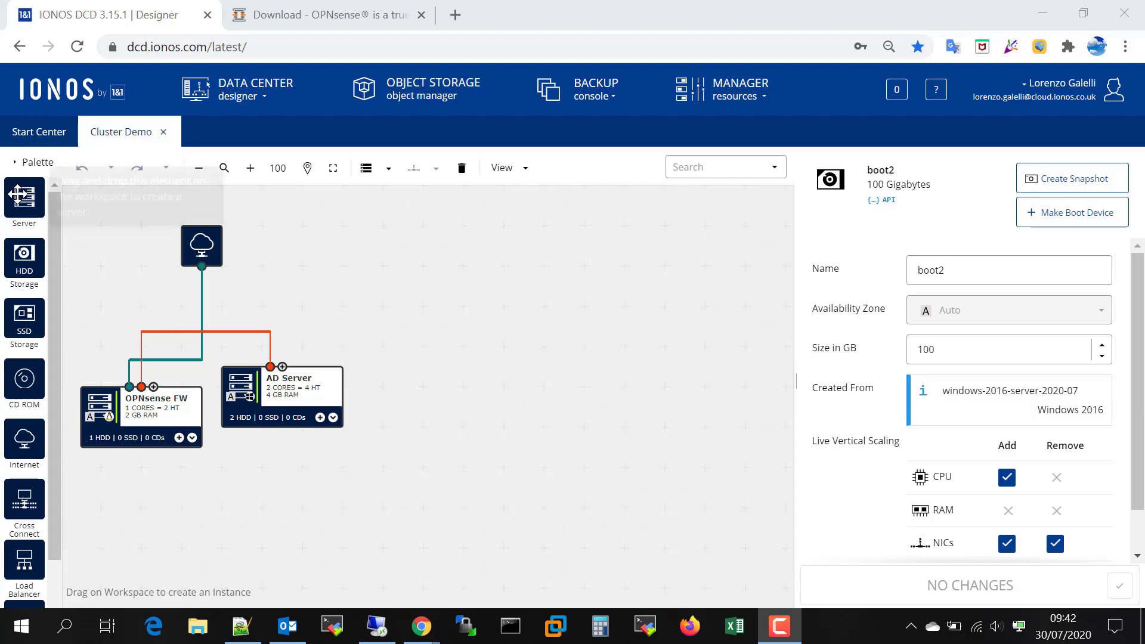
{"action": "left_click_drag", "start_coordinate": [24, 198], "coordinate": [452, 348]}
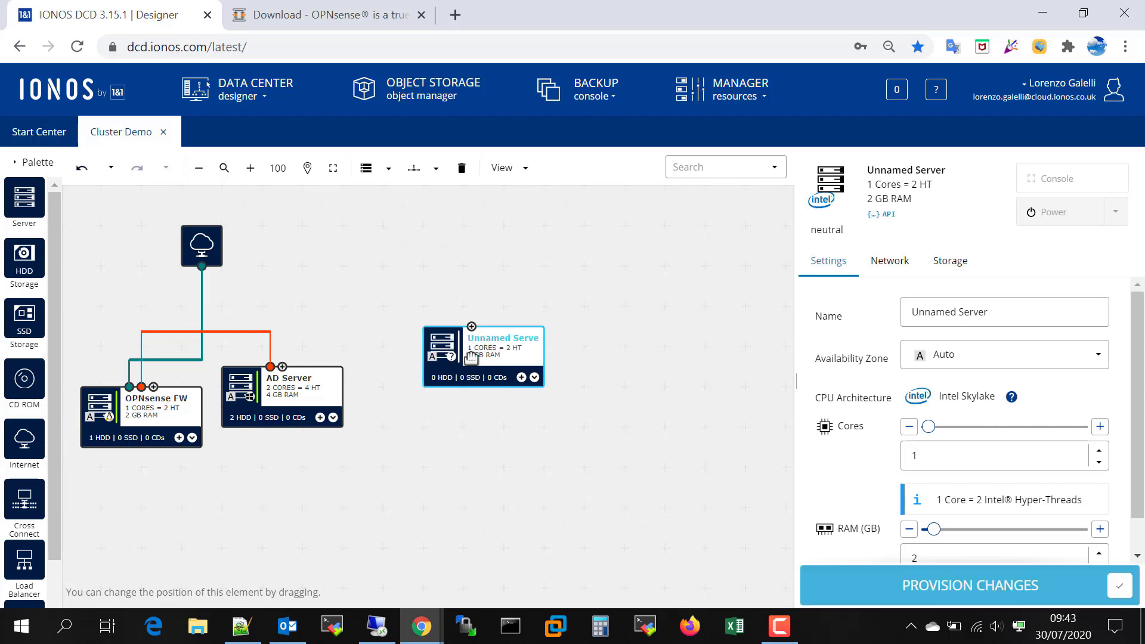
{"action": "left_click_drag", "start_coordinate": [997, 311], "coordinate": [840, 335]}
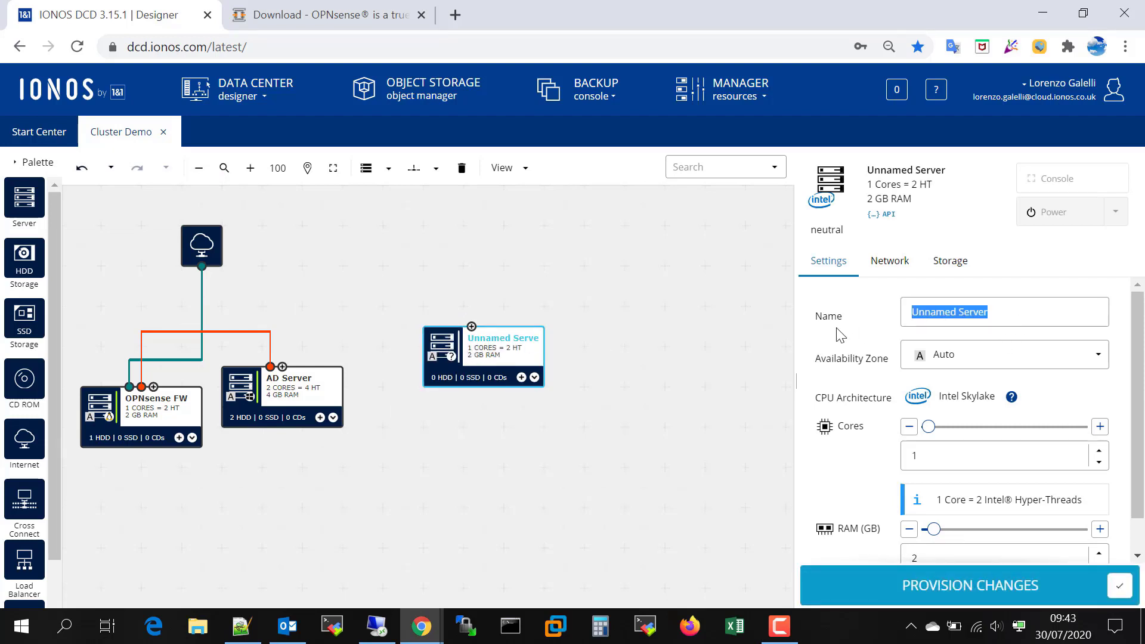
{"action": "type", "text": "SQL-NO"}
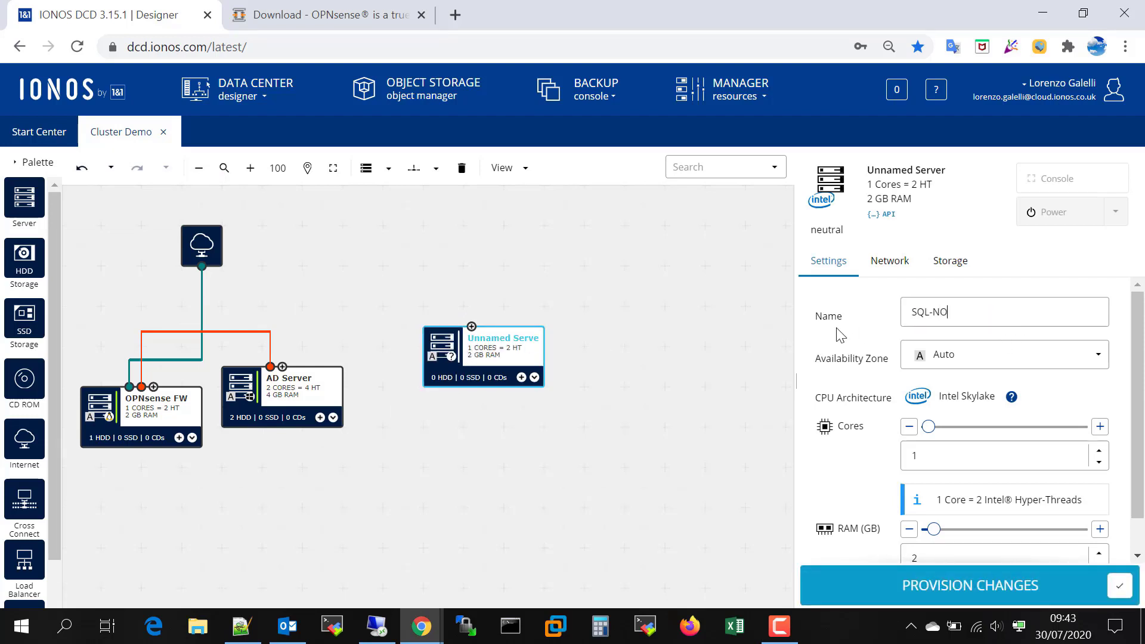
{"action": "type", "text": "de"}
{"action": "key", "text": "BackSpace"}
{"action": "key", "text": "BackSpace"}
{"action": "type", "text": "de"}
{"action": "key", "text": "BackSpace"}
{"action": "key", "text": "BackSpace"}
{"action": "type", "text": "DE"}
Set SQL-NODE1 to 2 cores and 4 GB of RAM.
{"action": "left_click", "coordinate": [1100, 426]}
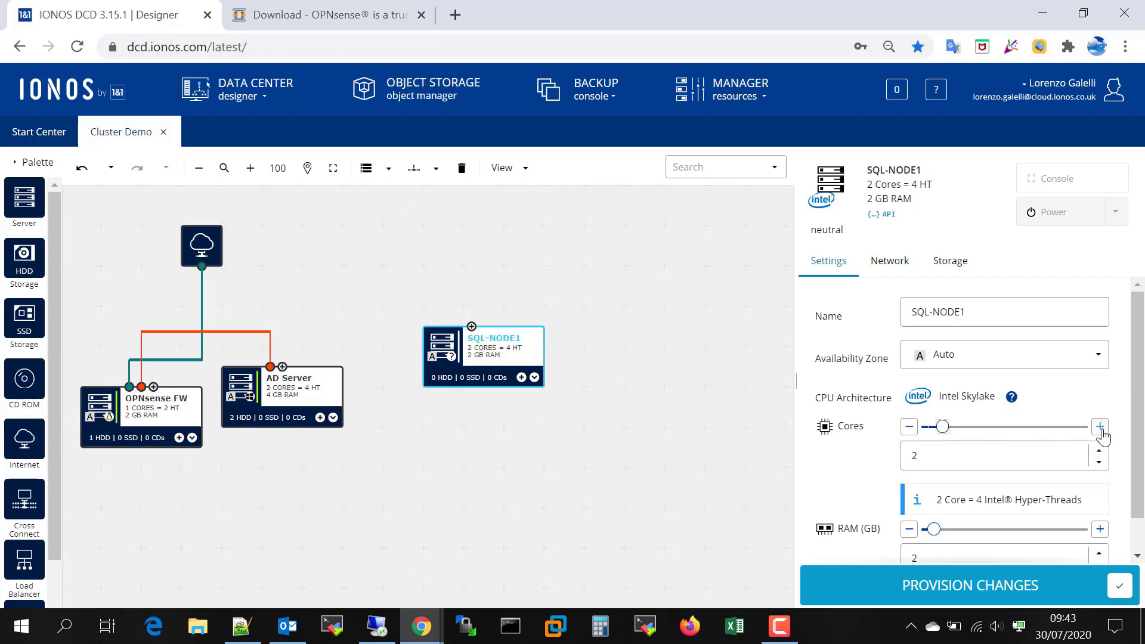
{"action": "double_click", "coordinate": [926, 553]}
{"action": "type", "text": "4"}
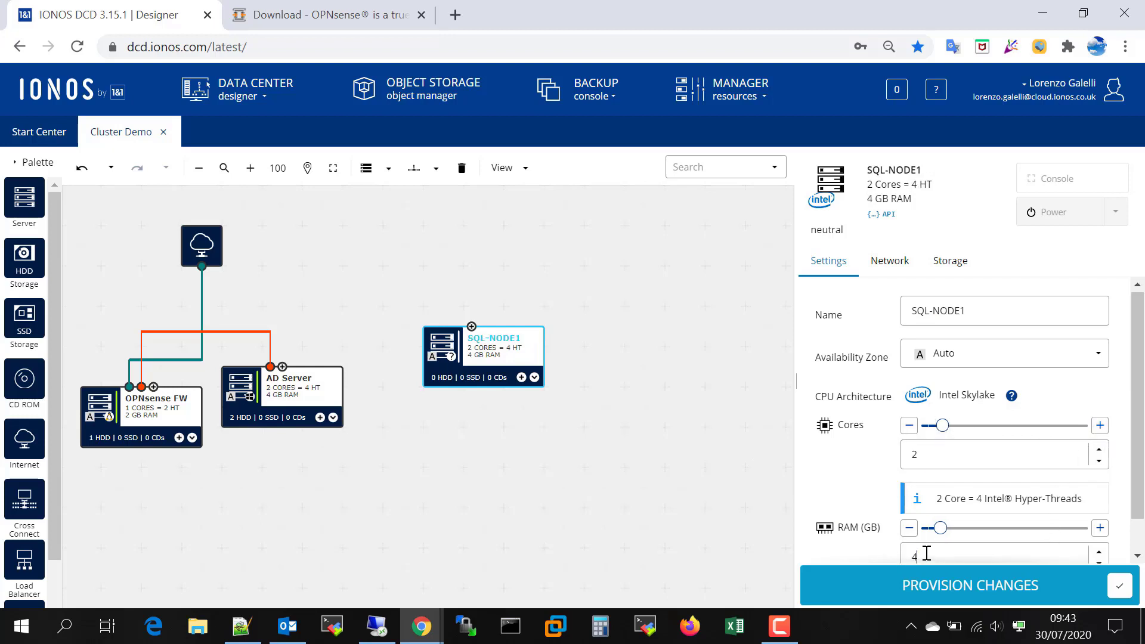
{"action": "left_click", "coordinate": [677, 427]}
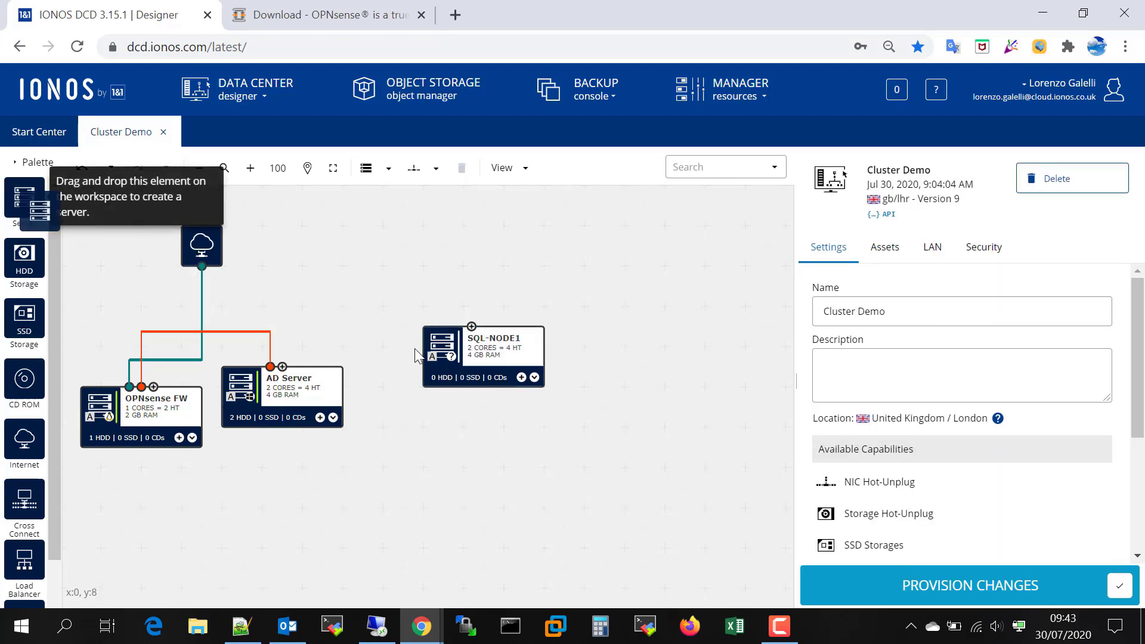
Add a second server beside SQL-NODE1 and name it SQL-NODE2.
{"action": "left_click_drag", "start_coordinate": [413, 348], "coordinate": [602, 355]}
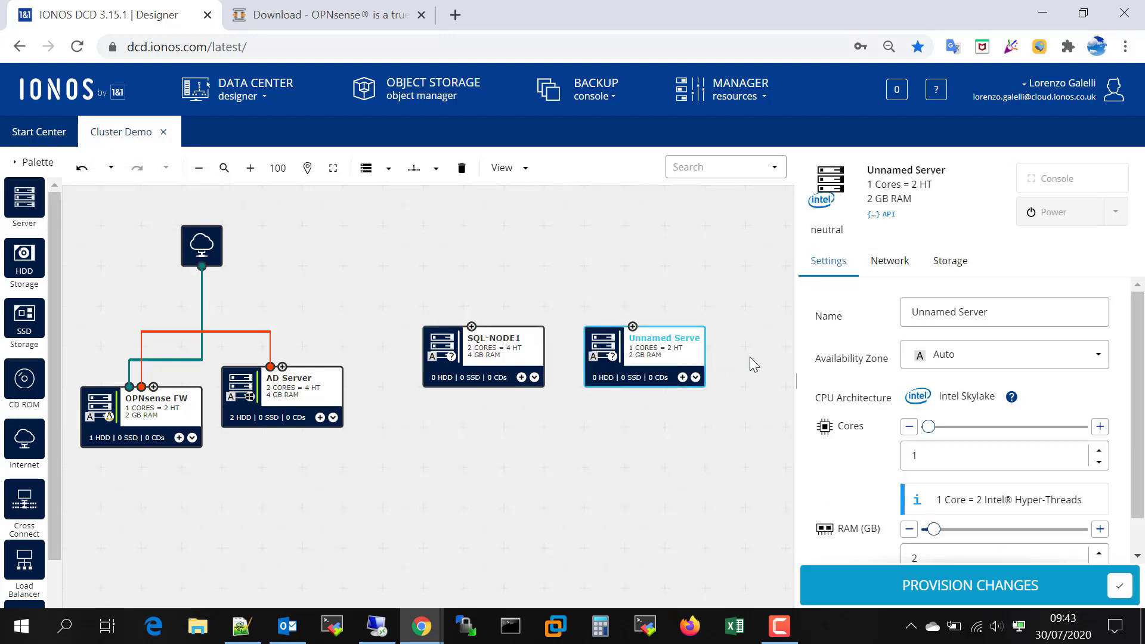
{"action": "left_click_drag", "start_coordinate": [998, 313], "coordinate": [805, 322]}
{"action": "type", "text": "SQL_"}
{"action": "key", "text": "BackSpace"}
{"action": "type", "text": "-NODE2"}
Set SQL-NODE2 to 2 cores and 4 GB of RAM.
{"action": "left_click", "coordinate": [1098, 427]}
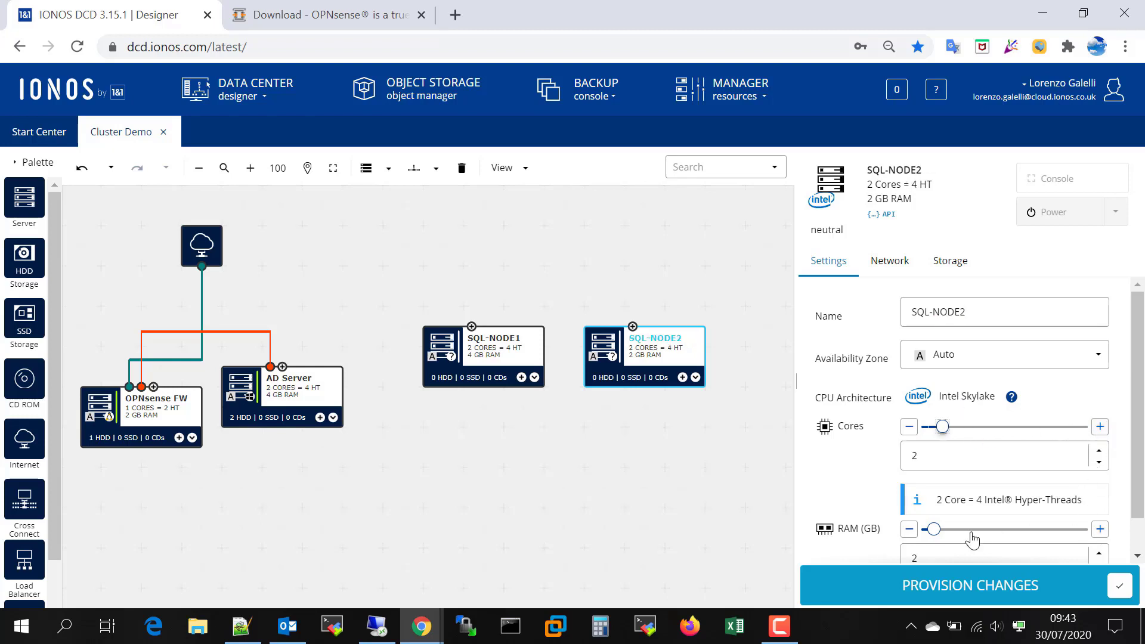
{"action": "double_click", "coordinate": [933, 552]}
{"action": "type", "text": "4"}
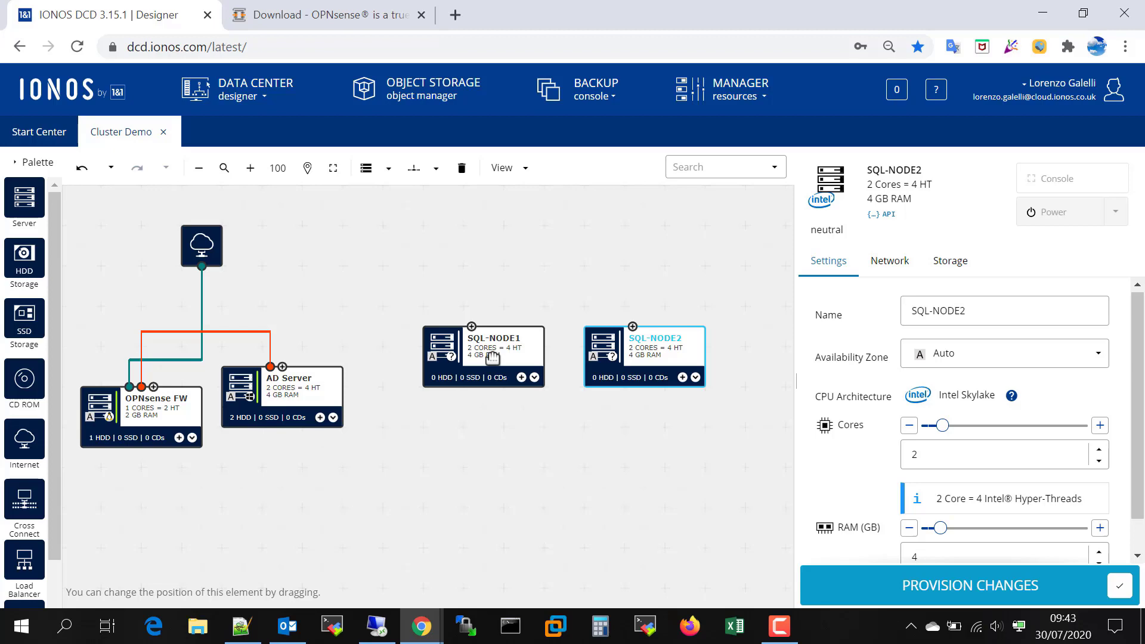
Review the mssql-std-2017-server-2019.img entry among the managed images and close the image manager.
{"action": "left_click", "coordinate": [711, 99]}
{"action": "left_click", "coordinate": [724, 173]}
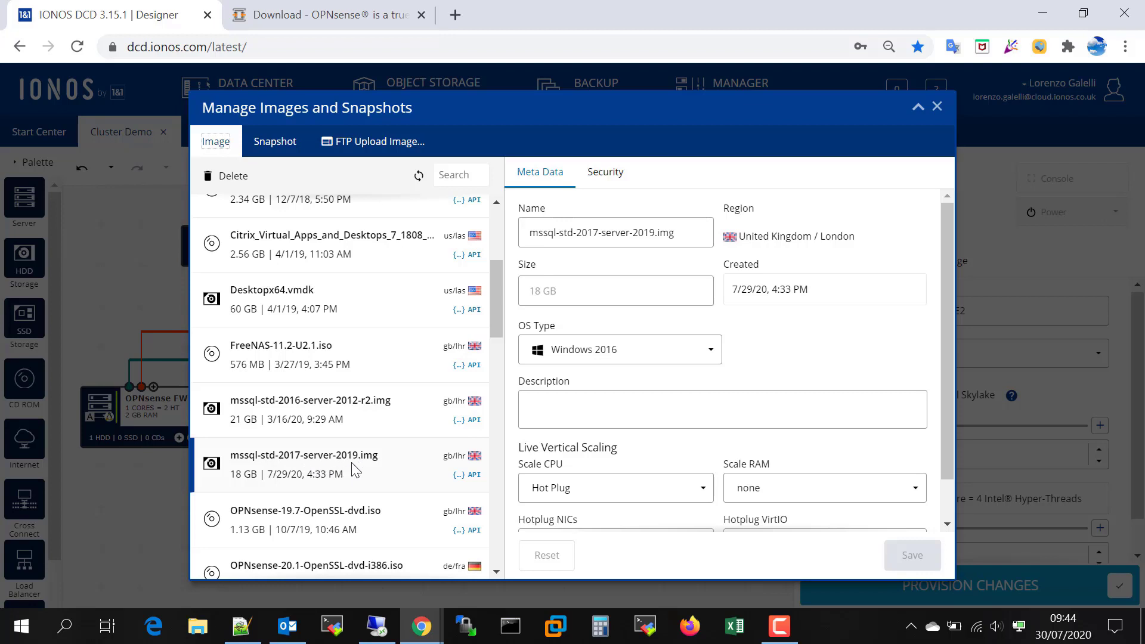
{"action": "left_click", "coordinate": [936, 106]}
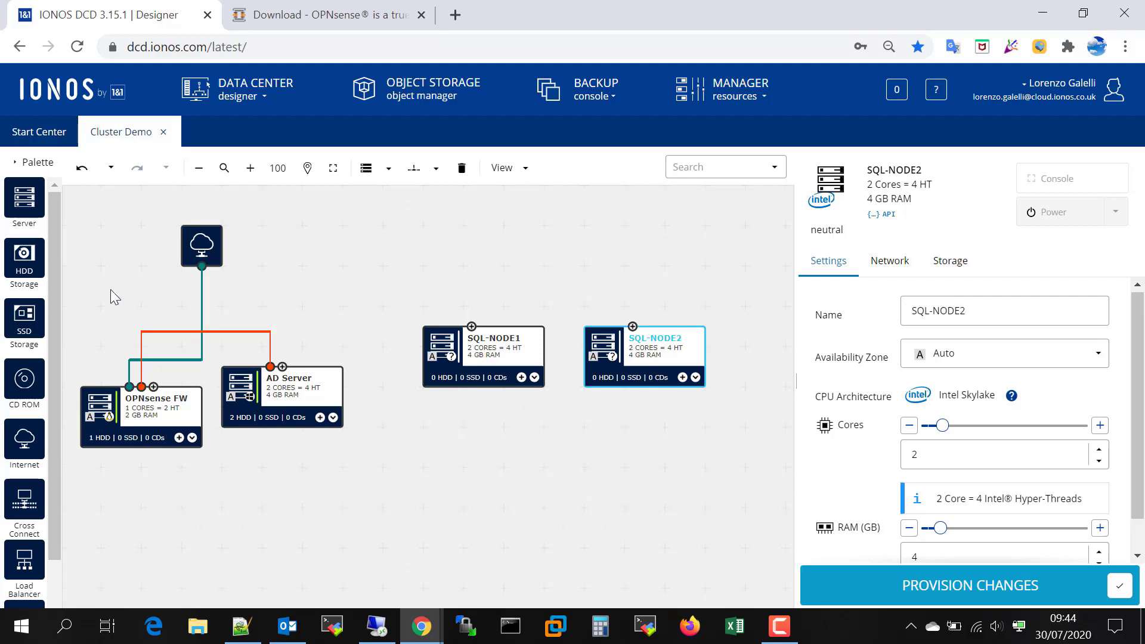
Attach a 100 GB HDD storage to SQL-NODE1 using the own image mssql-std-2017-server-2019.img, dismissing the browser's save-password prompt.
{"action": "left_click_drag", "start_coordinate": [24, 255], "coordinate": [512, 355]}
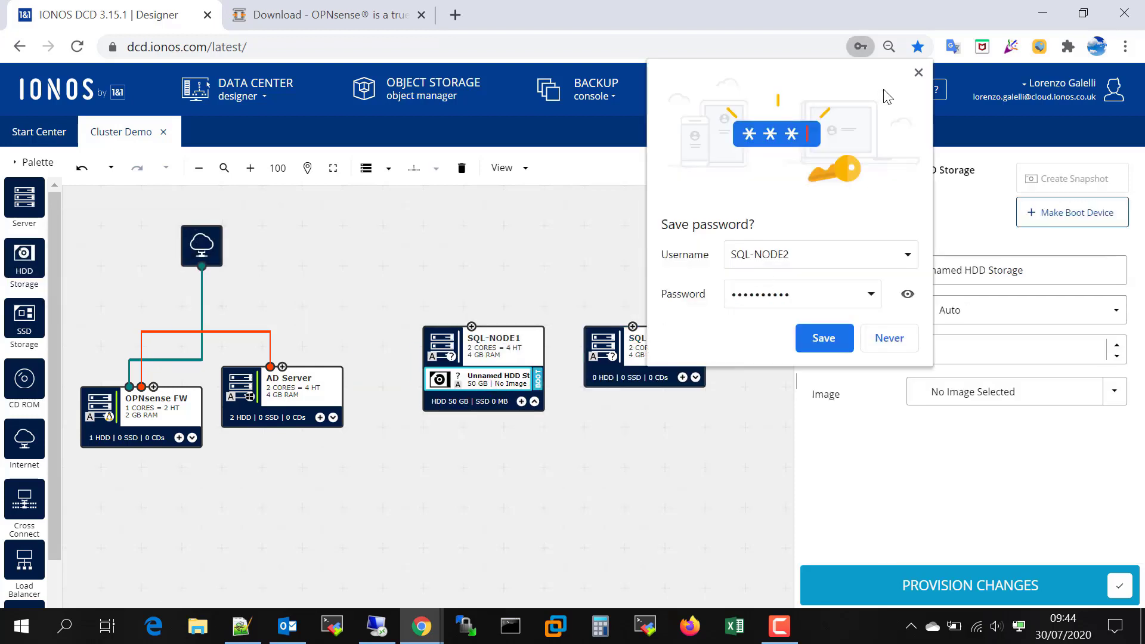
{"action": "left_click", "coordinate": [919, 72]}
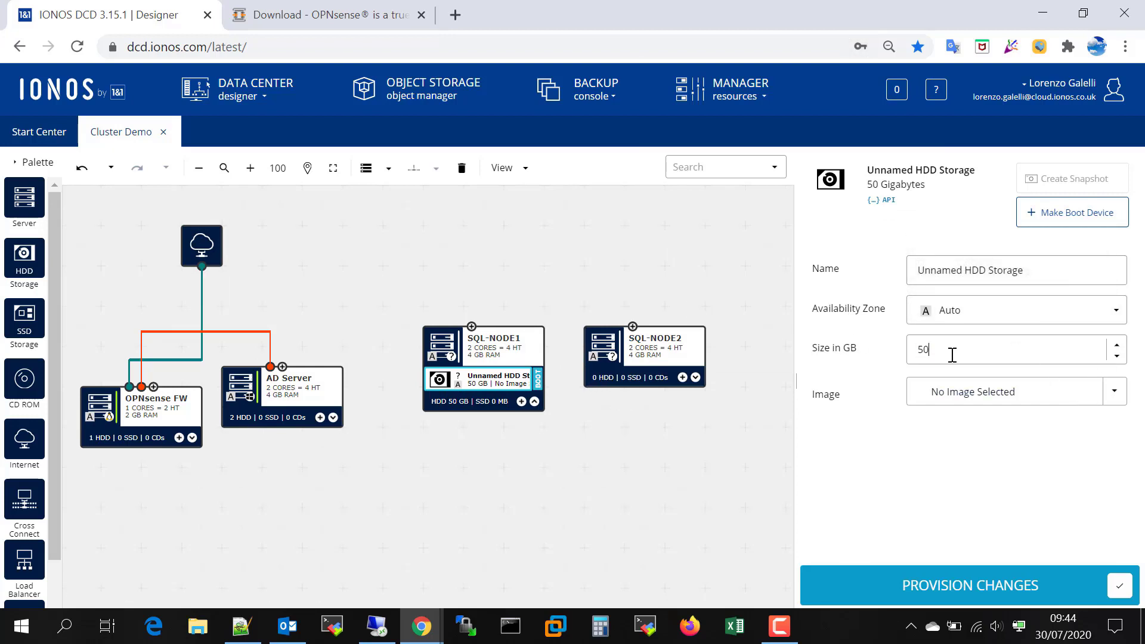
{"action": "left_click_drag", "start_coordinate": [950, 355], "coordinate": [900, 366]}
{"action": "type", "text": "100"}
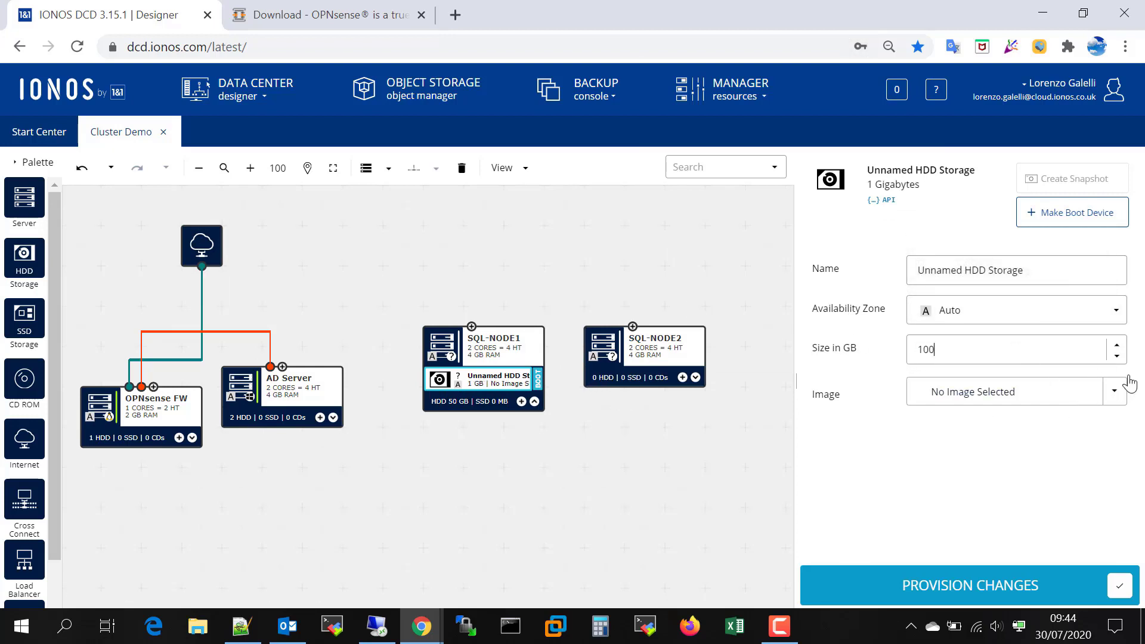
{"action": "left_click", "coordinate": [1114, 391]}
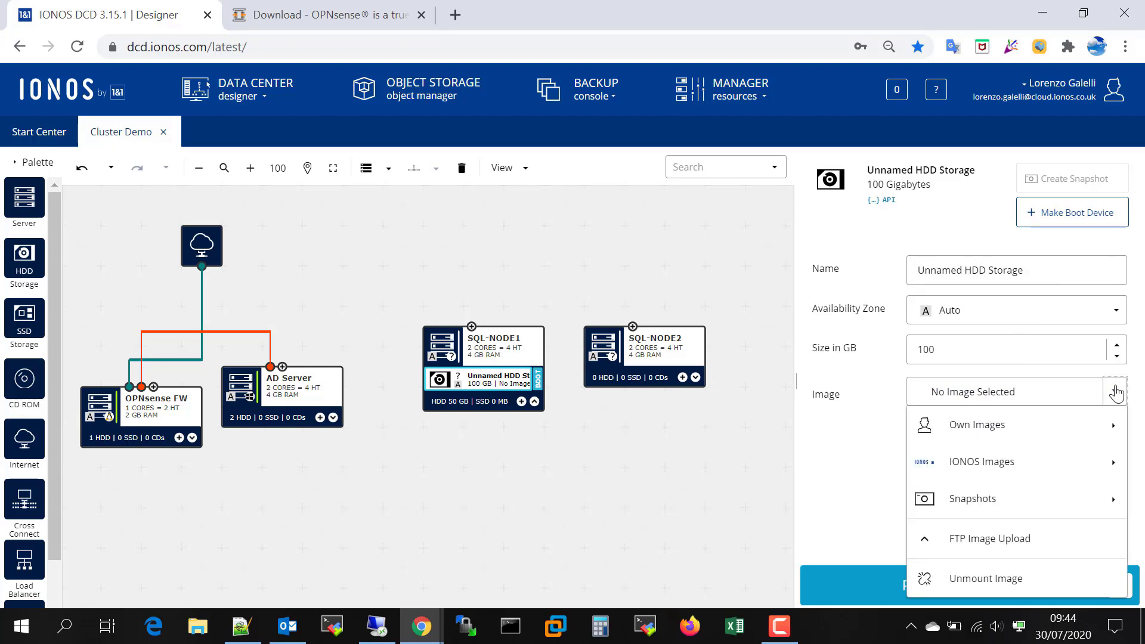
{"action": "left_click", "coordinate": [972, 434]}
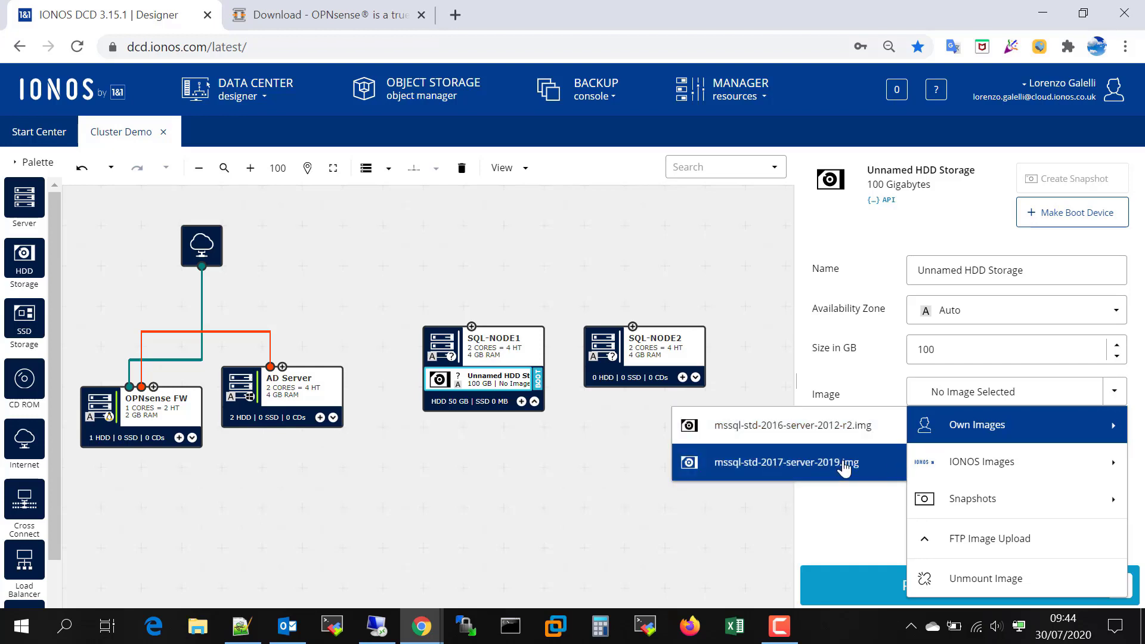
{"action": "left_click", "coordinate": [763, 470]}
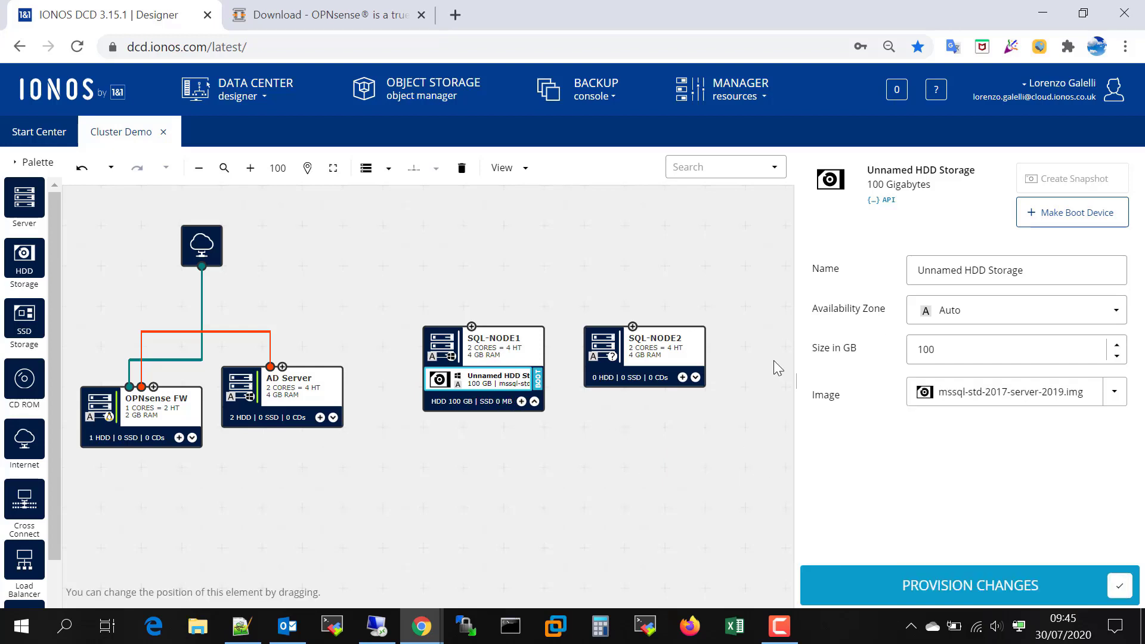
Name SQL-NODE1's HDD SQL1boot and place it in availability Zone 1.
{"action": "left_click_drag", "start_coordinate": [1046, 270], "coordinate": [828, 268]}
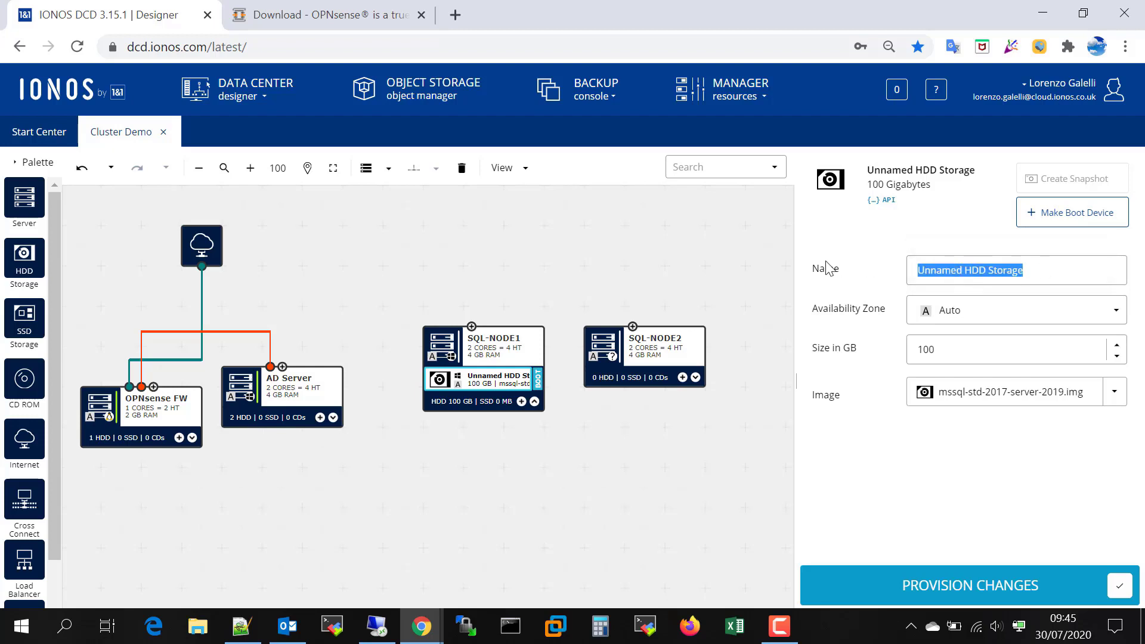
{"action": "type", "text": "SQL1boot"}
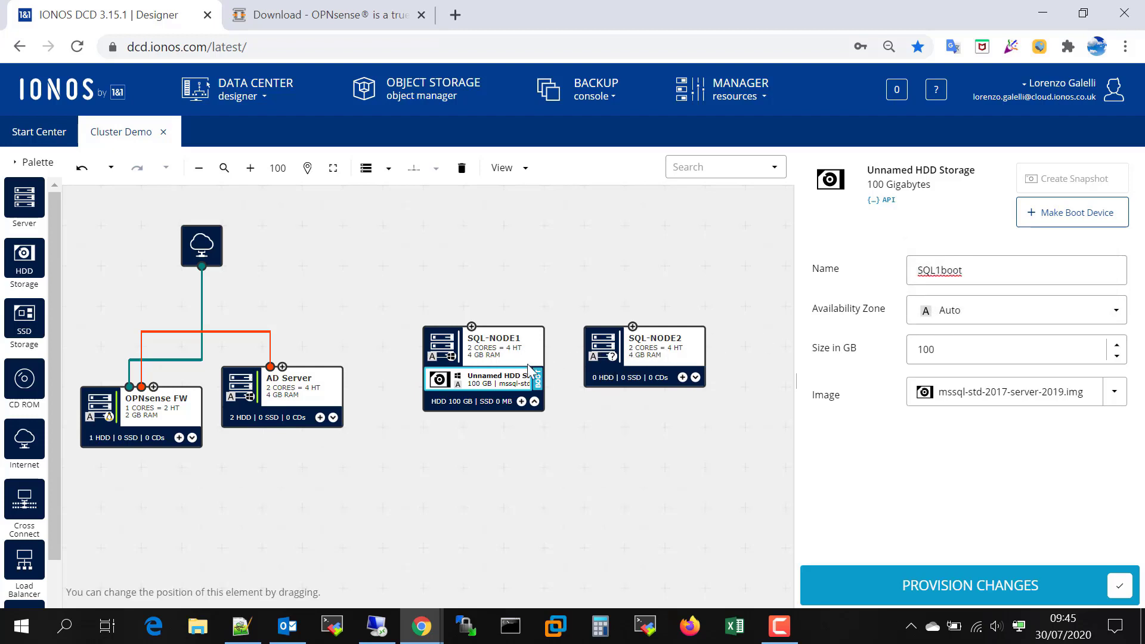
{"action": "left_click", "coordinate": [989, 319]}
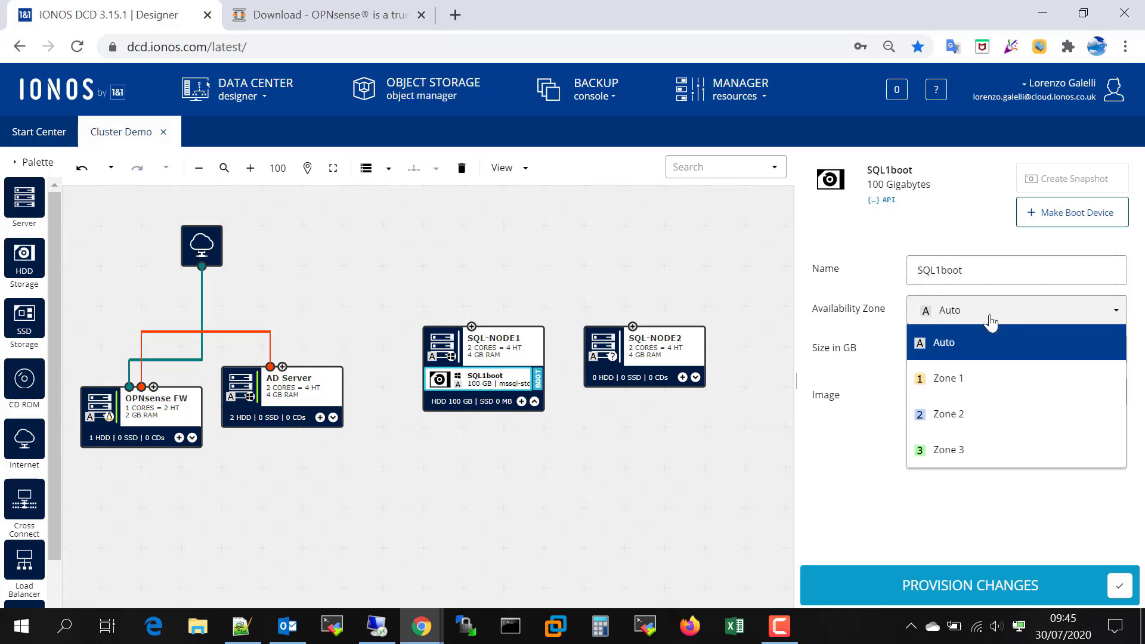
{"action": "left_click", "coordinate": [983, 381]}
Set the availability zone of the SQL-NODE1 server to Zone 1.
{"action": "left_click", "coordinate": [506, 341]}
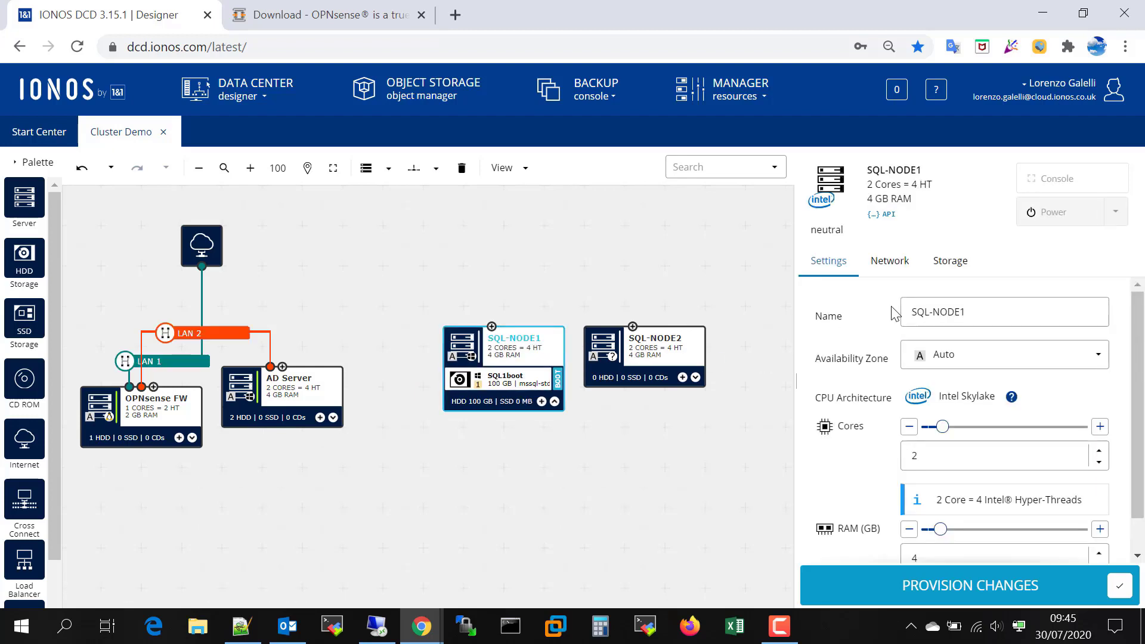
{"action": "left_click", "coordinate": [945, 355]}
{"action": "left_click", "coordinate": [928, 289]}
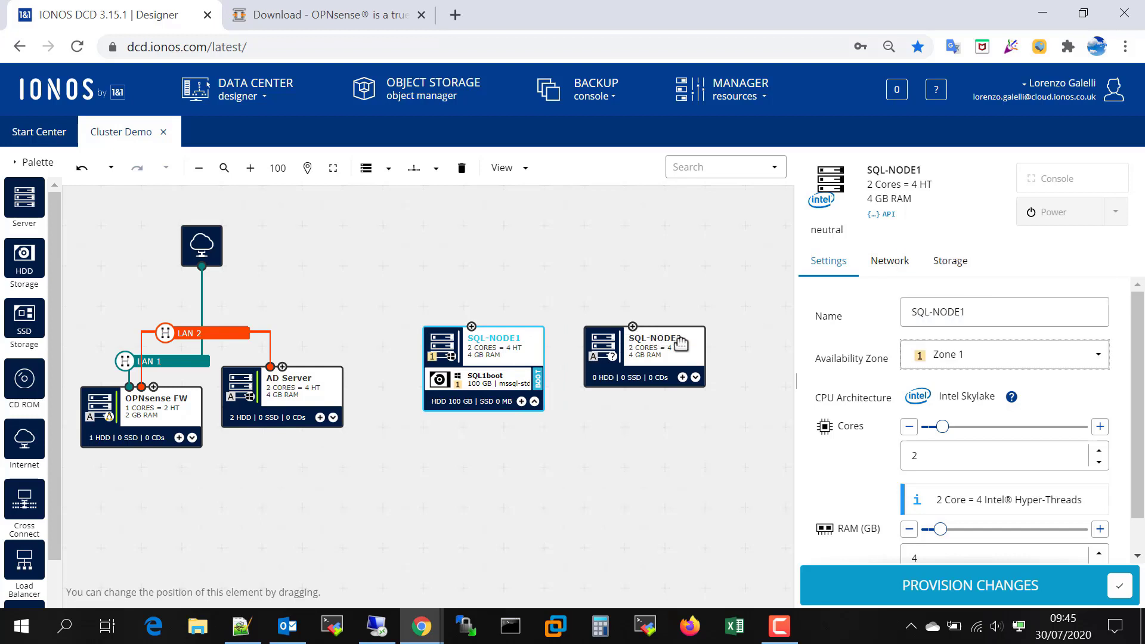
Set the availability zone of the SQL-NODE2 server to Zone 2.
{"action": "left_click", "coordinate": [652, 346]}
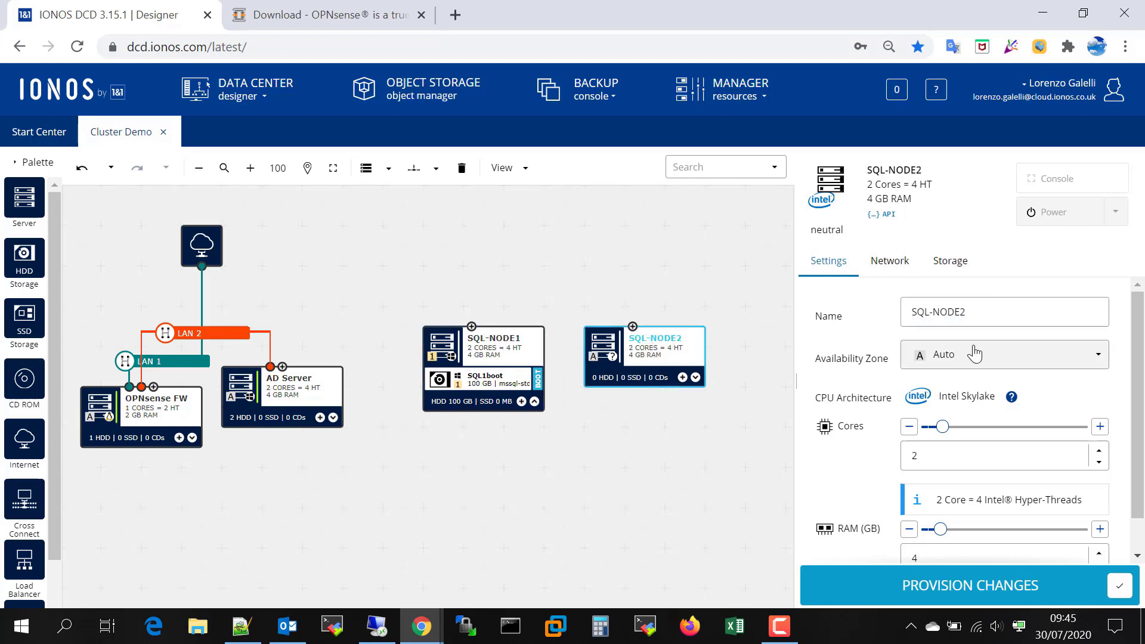
{"action": "left_click", "coordinate": [980, 365]}
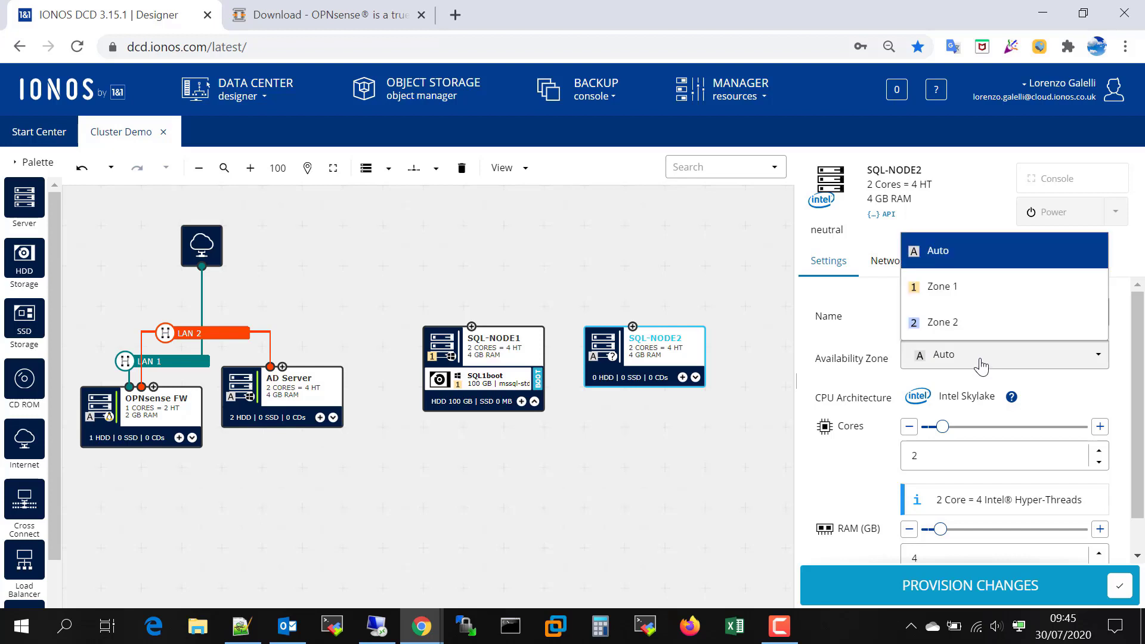
{"action": "left_click", "coordinate": [938, 322]}
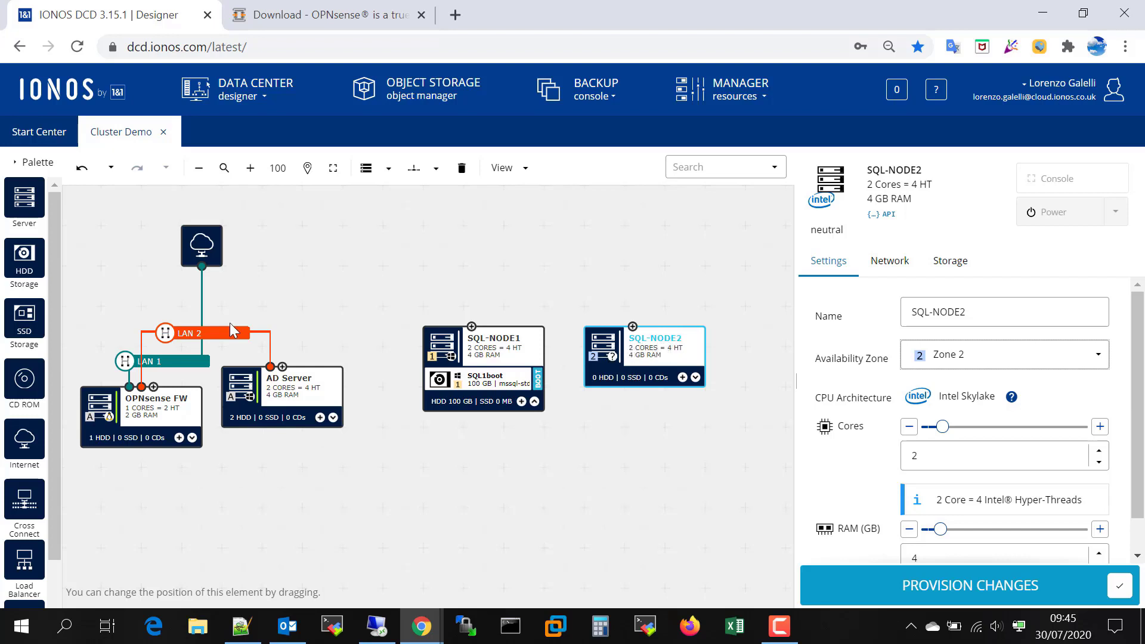
Attach an HDD storage to SQL-NODE2, name it SQL2Boot and set its size to 100 GB.
{"action": "left_click_drag", "start_coordinate": [24, 257], "coordinate": [614, 361]}
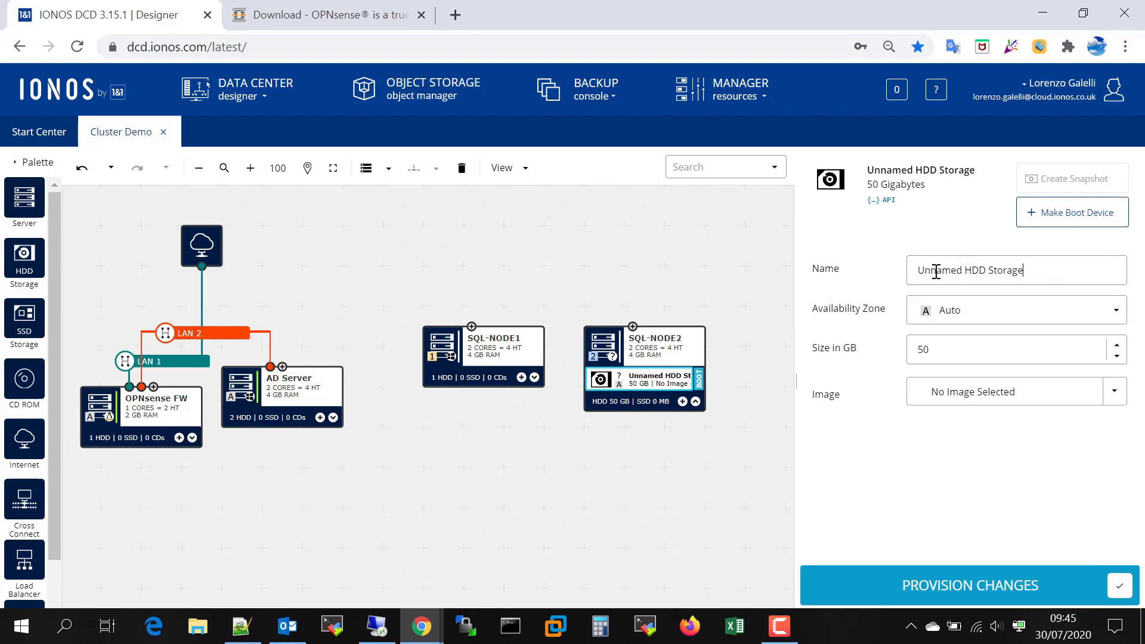
{"action": "key", "text": "ctrl+a"}
{"action": "type", "text": "S"}
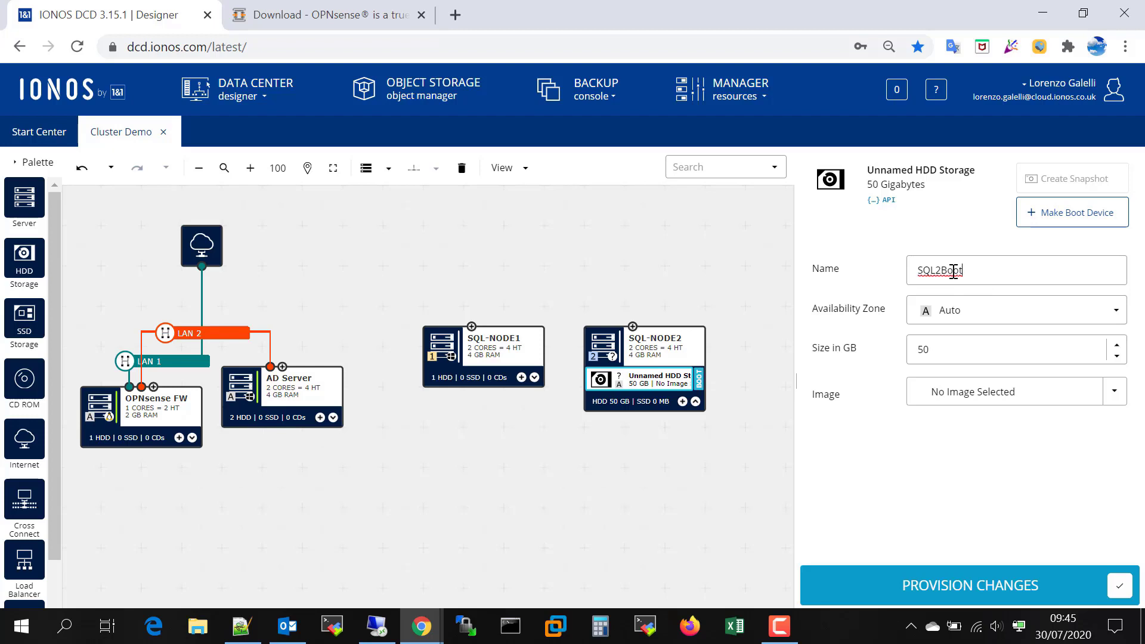
{"action": "left_click_drag", "start_coordinate": [945, 349], "coordinate": [901, 363]}
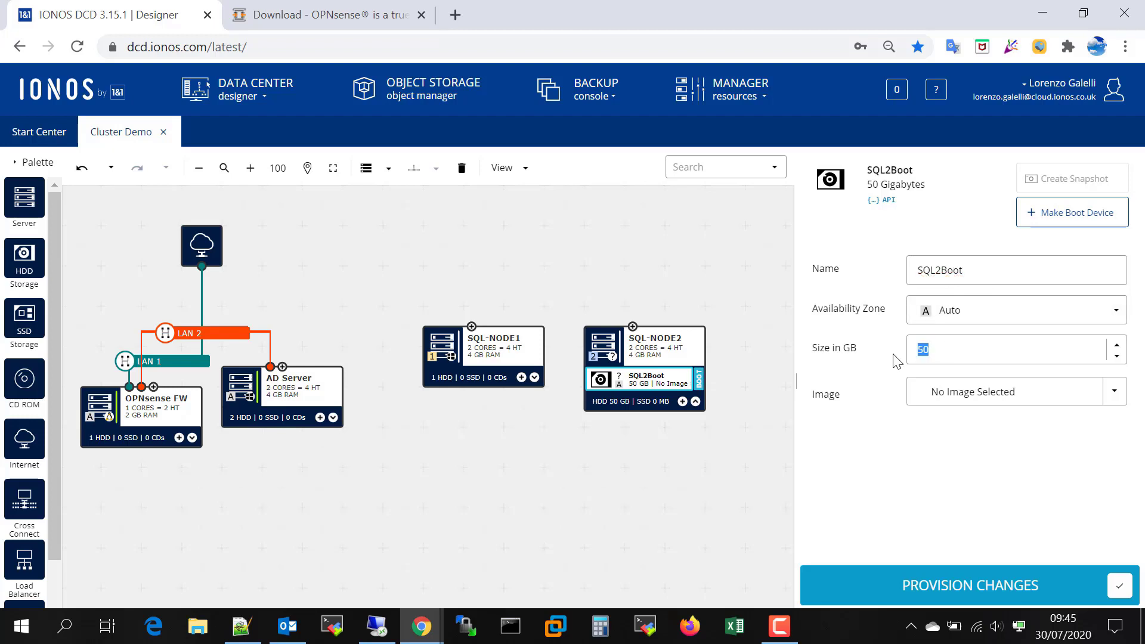
{"action": "type", "text": "100"}
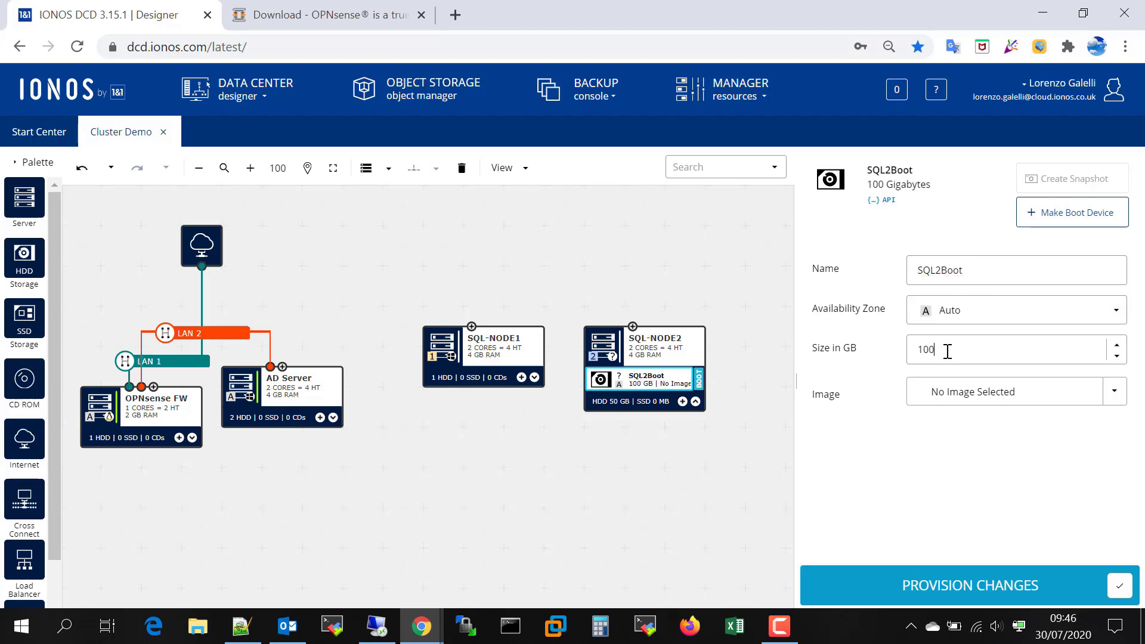
Assign the IONOS image windows-2019-server-2020-07 to the SQL2Boot storage and enter the image password.
{"action": "left_click", "coordinate": [1112, 393]}
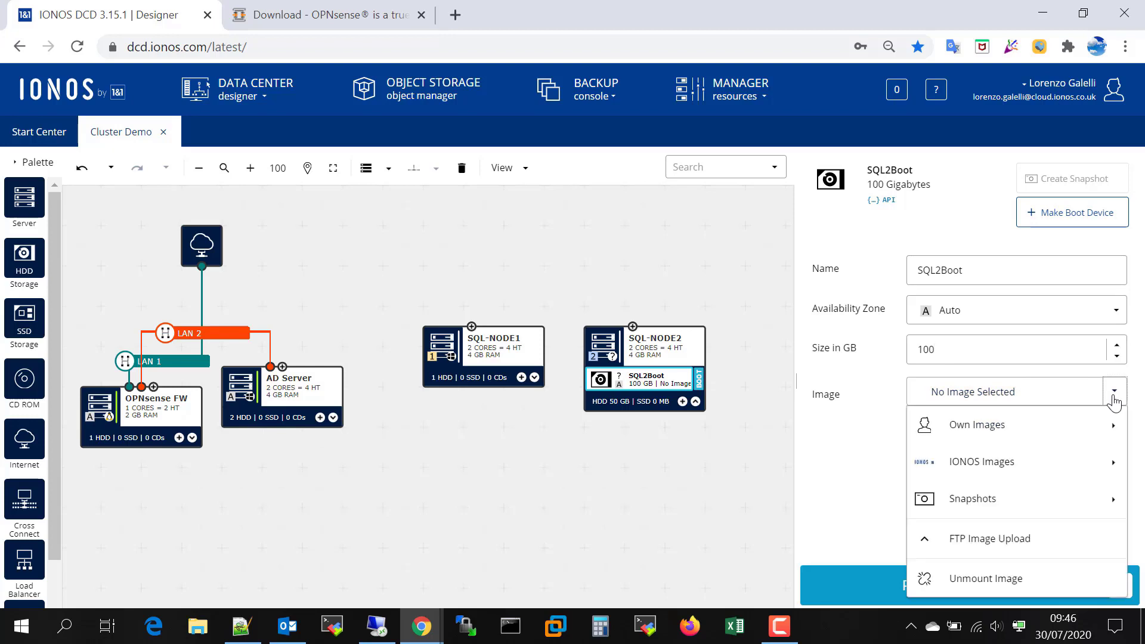
{"action": "left_click", "coordinate": [1091, 471]}
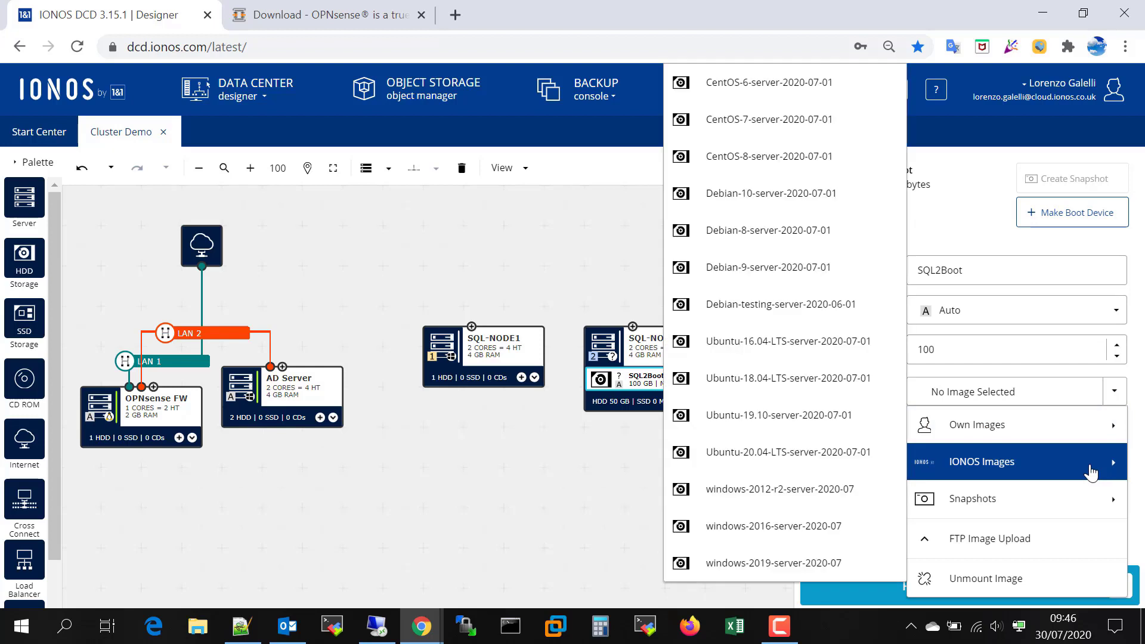
{"action": "left_click", "coordinate": [776, 563]}
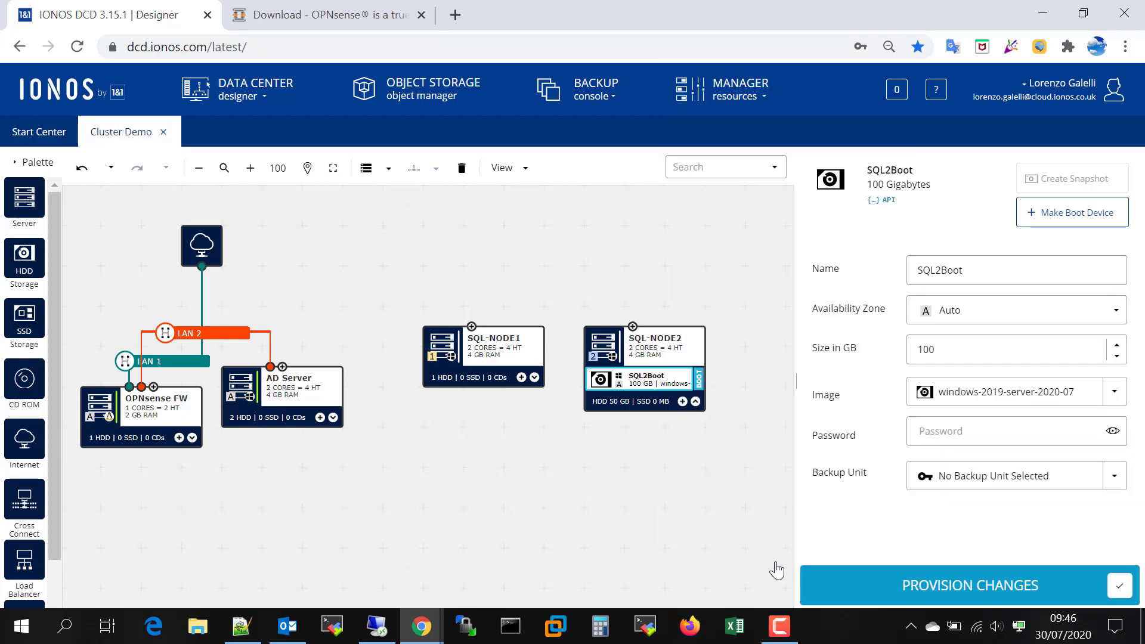
{"action": "left_click", "coordinate": [955, 436]}
{"action": "type", "text": "••"}
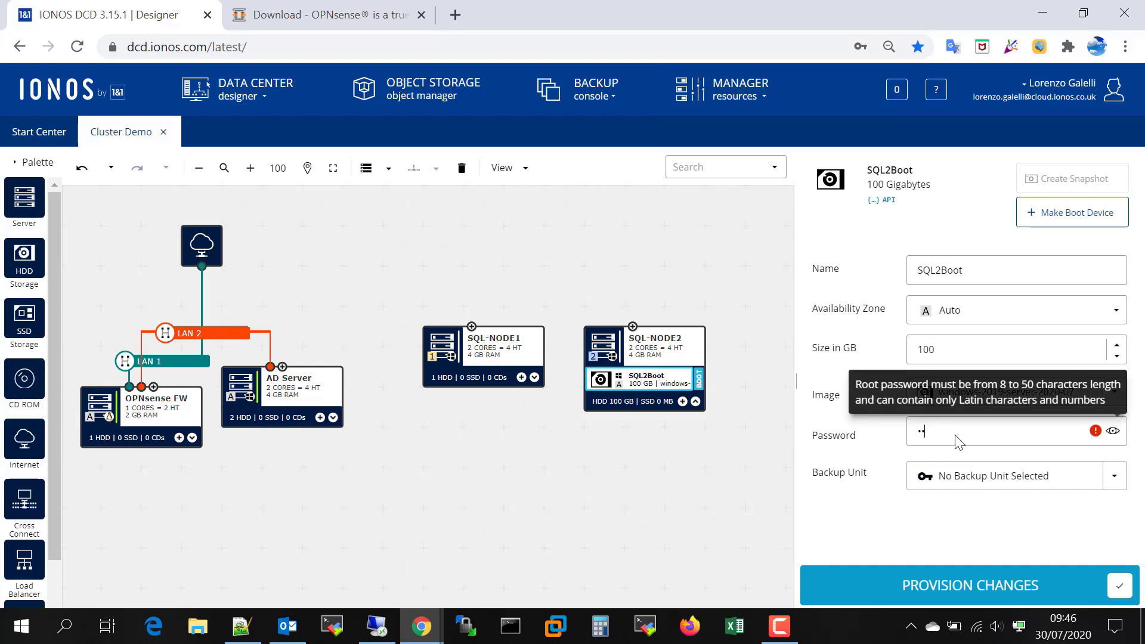
{"action": "type", "text": "••••••"}
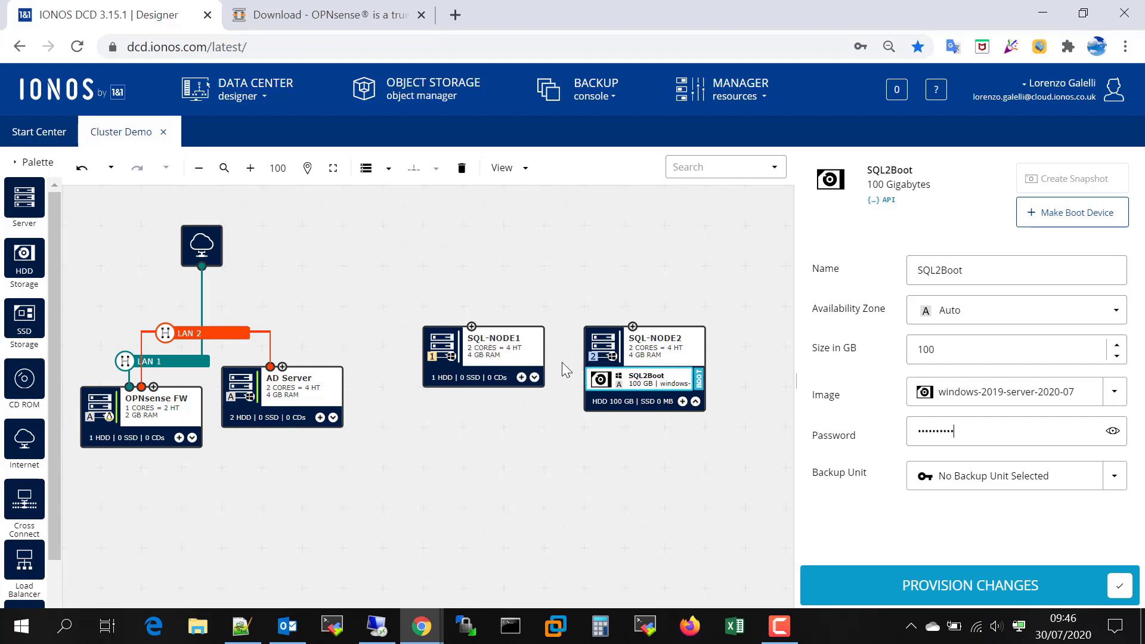
Place the SQL2Boot storage in availability Zone 2.
{"action": "left_click", "coordinate": [535, 378]}
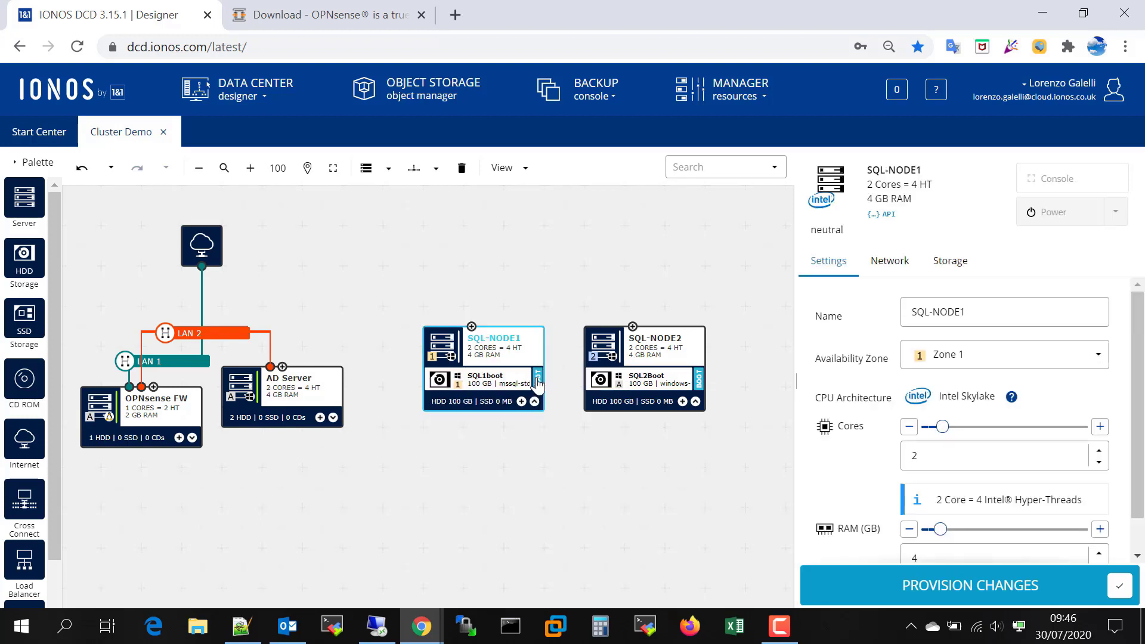
{"action": "left_click", "coordinate": [626, 380]}
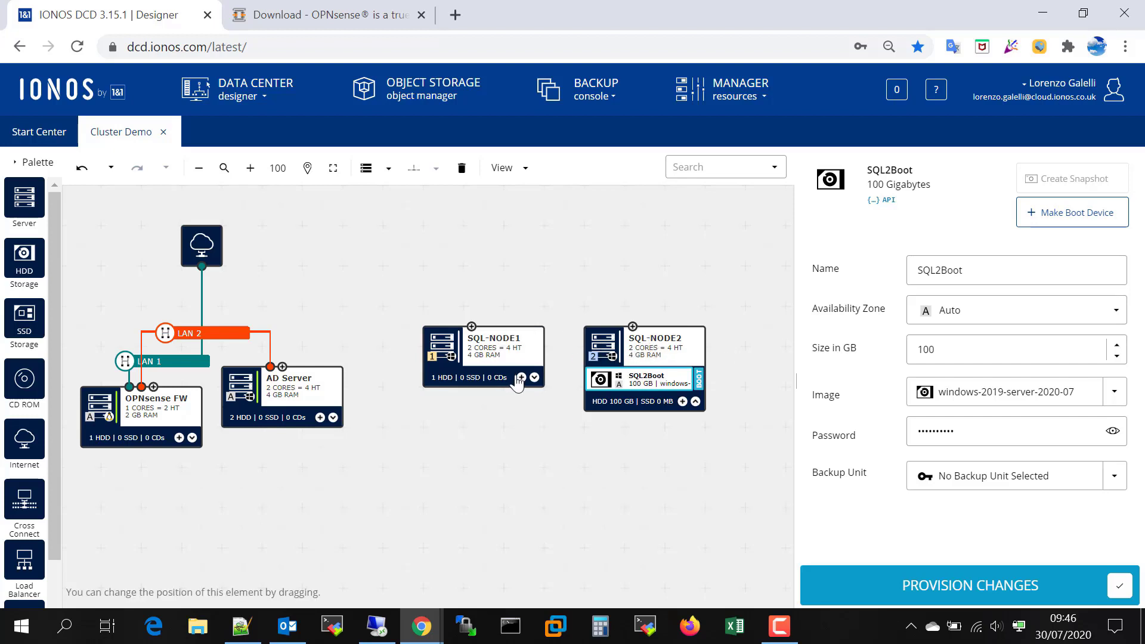
{"action": "left_click", "coordinate": [1044, 309]}
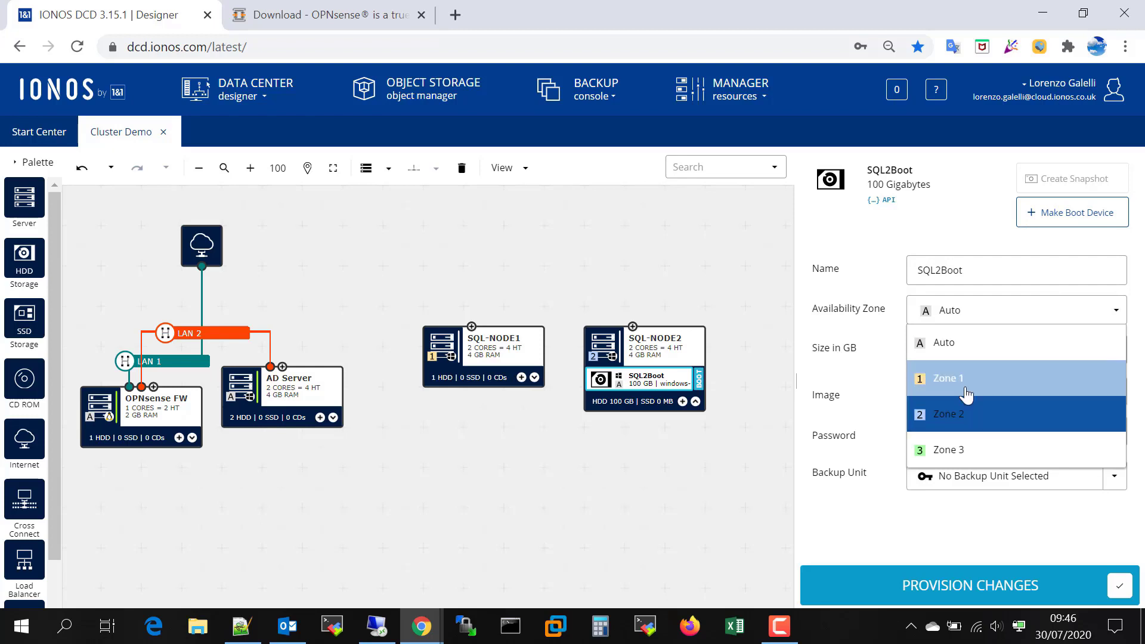
{"action": "left_click", "coordinate": [961, 417]}
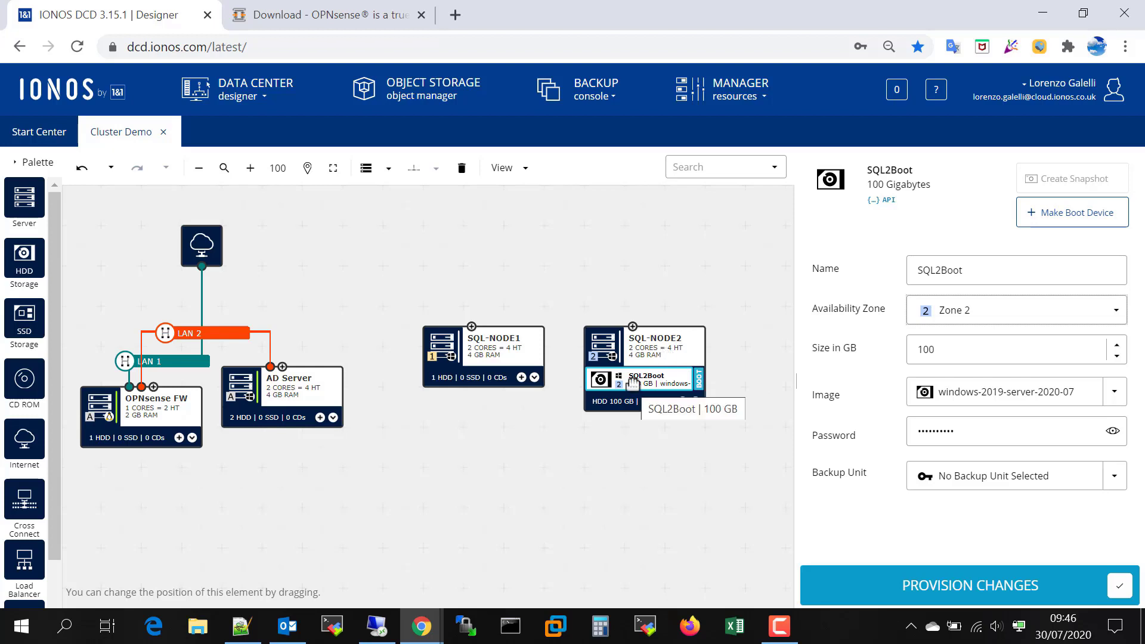
Connect both SQL-NODE1 and SQL-NODE2 to the private network LAN 2.
{"action": "left_click", "coordinate": [530, 354]}
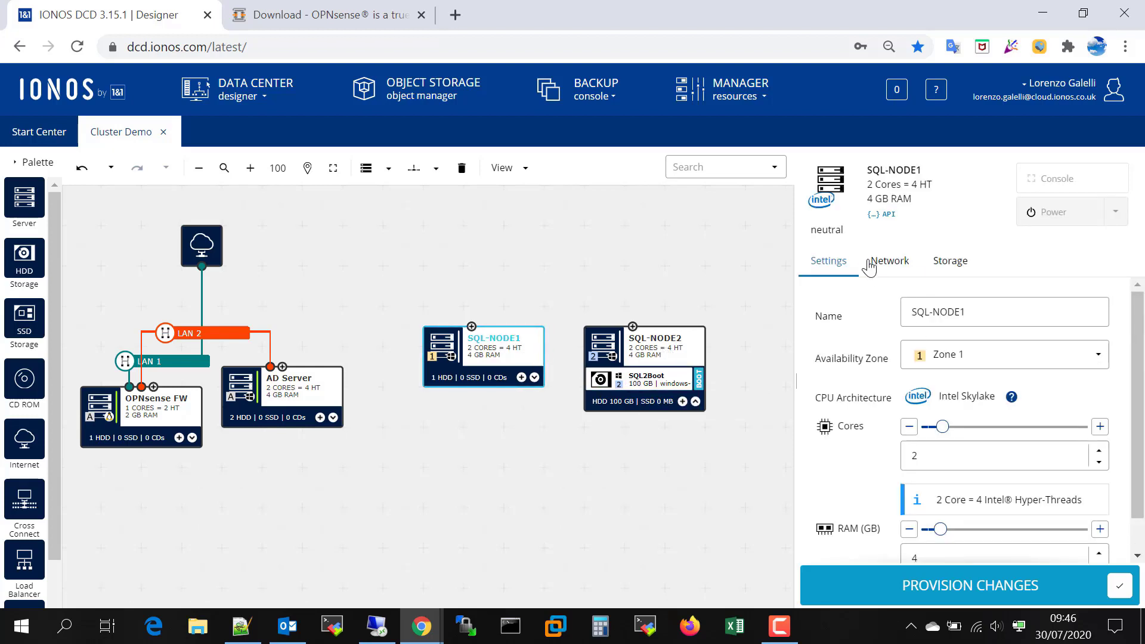
{"action": "left_click", "coordinate": [888, 263]}
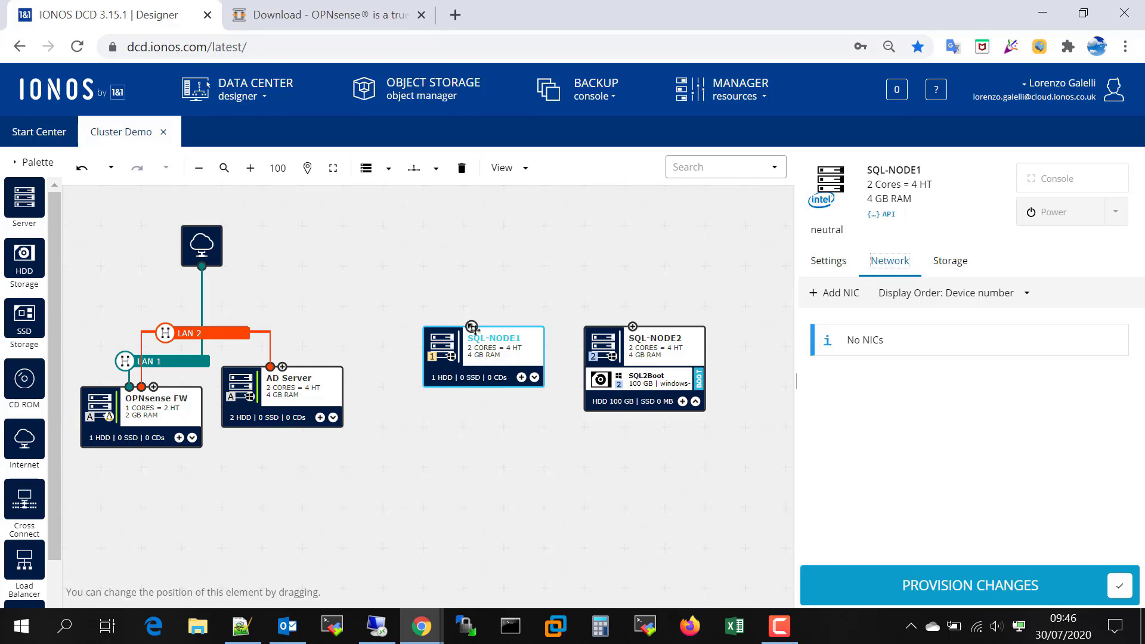
{"action": "left_click_drag", "start_coordinate": [470, 326], "coordinate": [177, 340]}
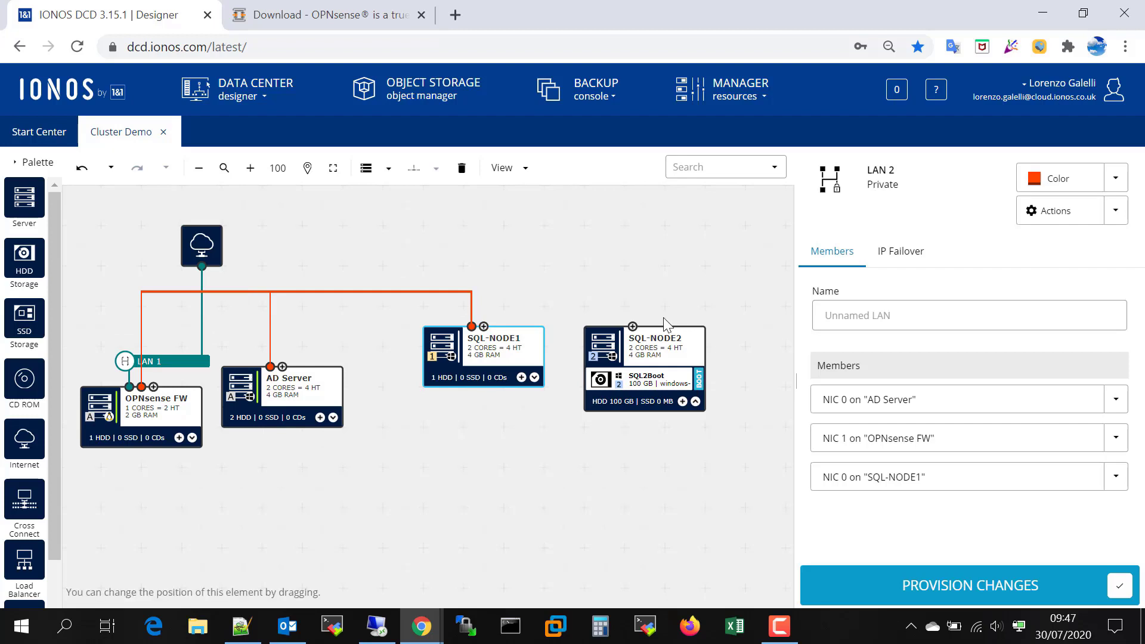
{"action": "left_click_drag", "start_coordinate": [633, 325], "coordinate": [275, 299]}
Set the primary IPv4 address of SQL-NODE1's NIC 0 to 10.10.1.21 and turn off its DHCP.
{"action": "left_click", "coordinate": [504, 348]}
{"action": "left_click", "coordinate": [887, 262]}
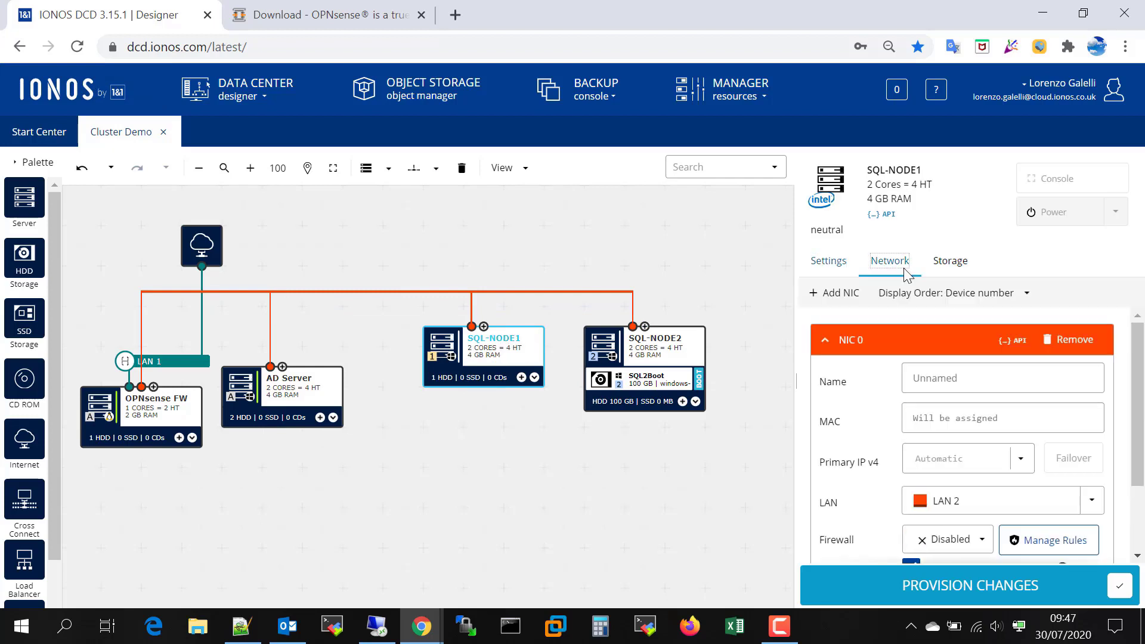
{"action": "scroll", "coordinate": [971, 501], "scroll_direction": "down", "scroll_amount": 2}
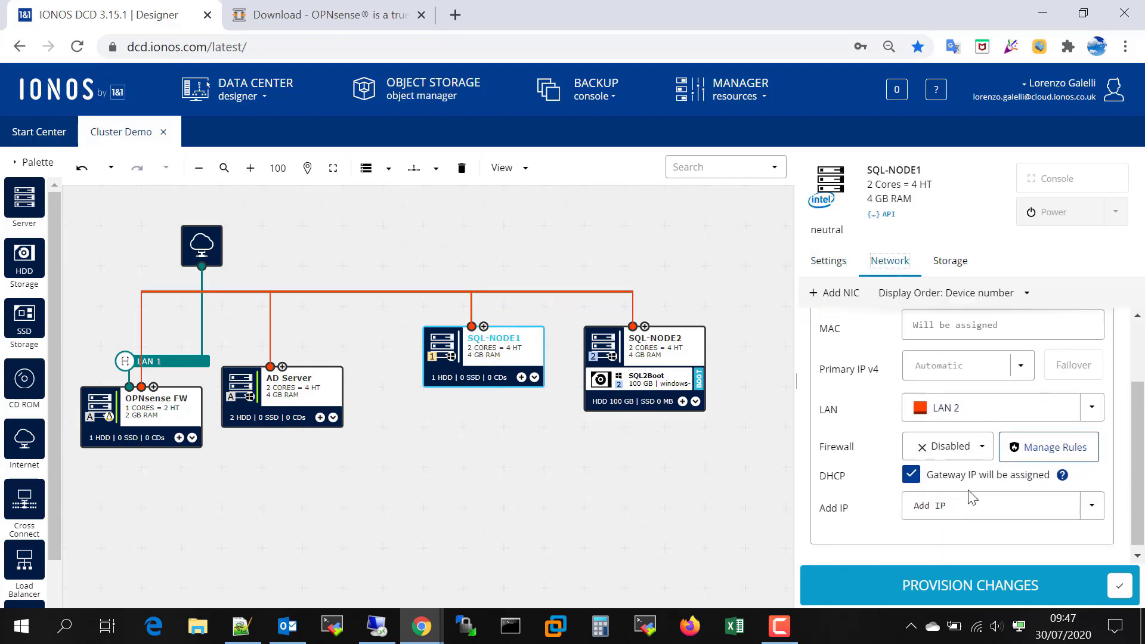
{"action": "left_click", "coordinate": [953, 363]}
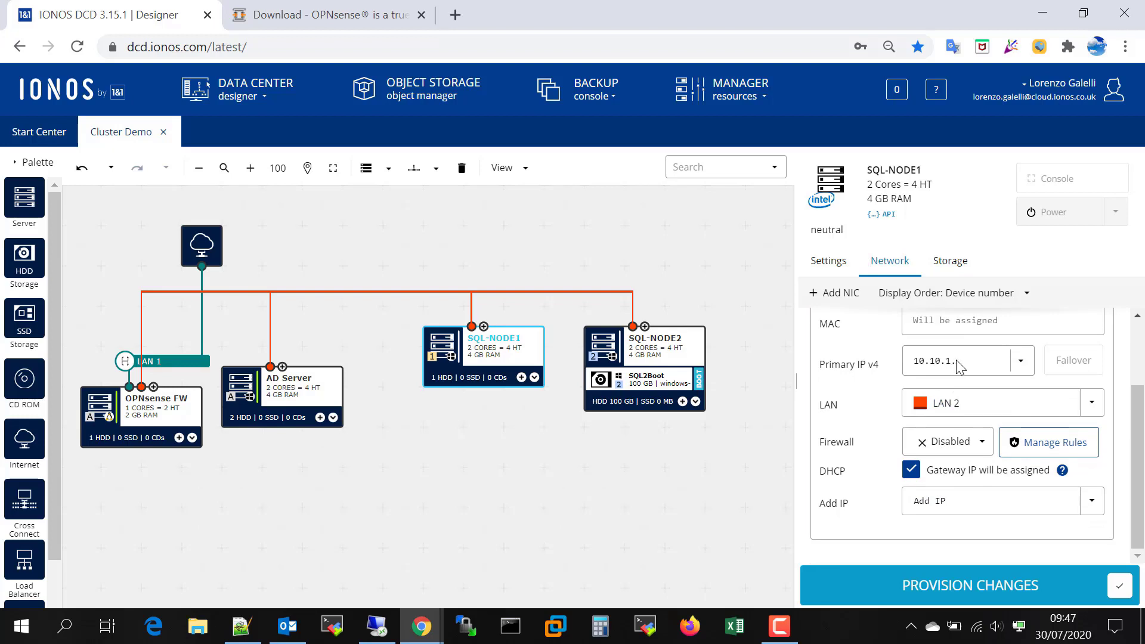
{"action": "type", "text": "10.10.1.21"}
{"action": "left_click", "coordinate": [913, 475]}
Set the primary IPv4 address of SQL-NODE2's NIC 0 to 10.10.1.22 and turn off its DHCP.
{"action": "left_click", "coordinate": [669, 346]}
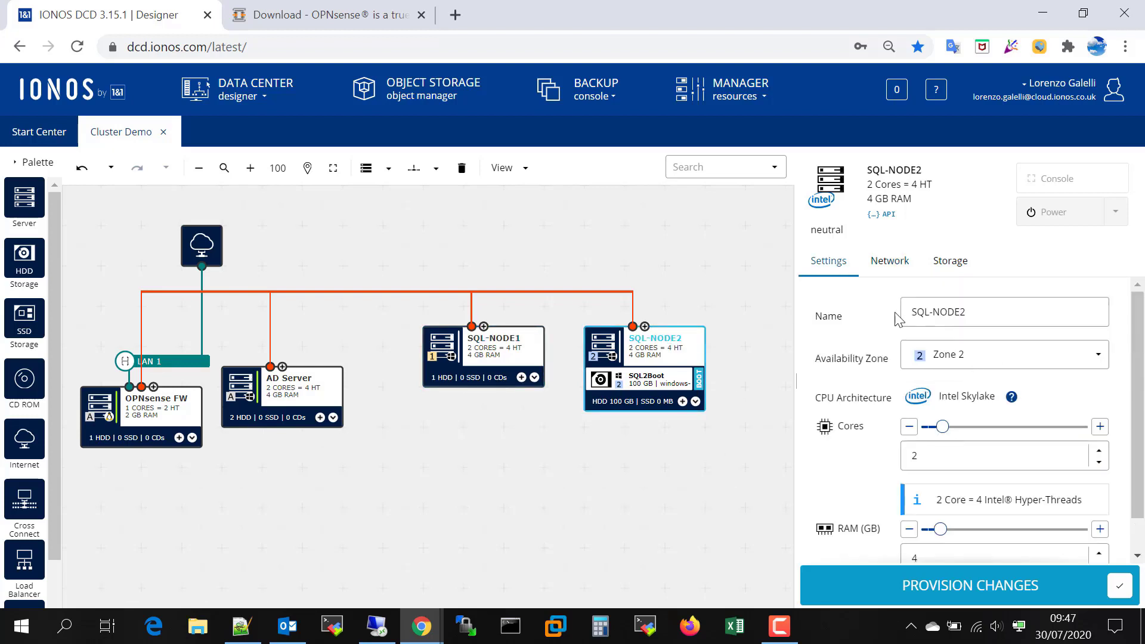
{"action": "left_click", "coordinate": [890, 263]}
{"action": "left_click", "coordinate": [947, 461]}
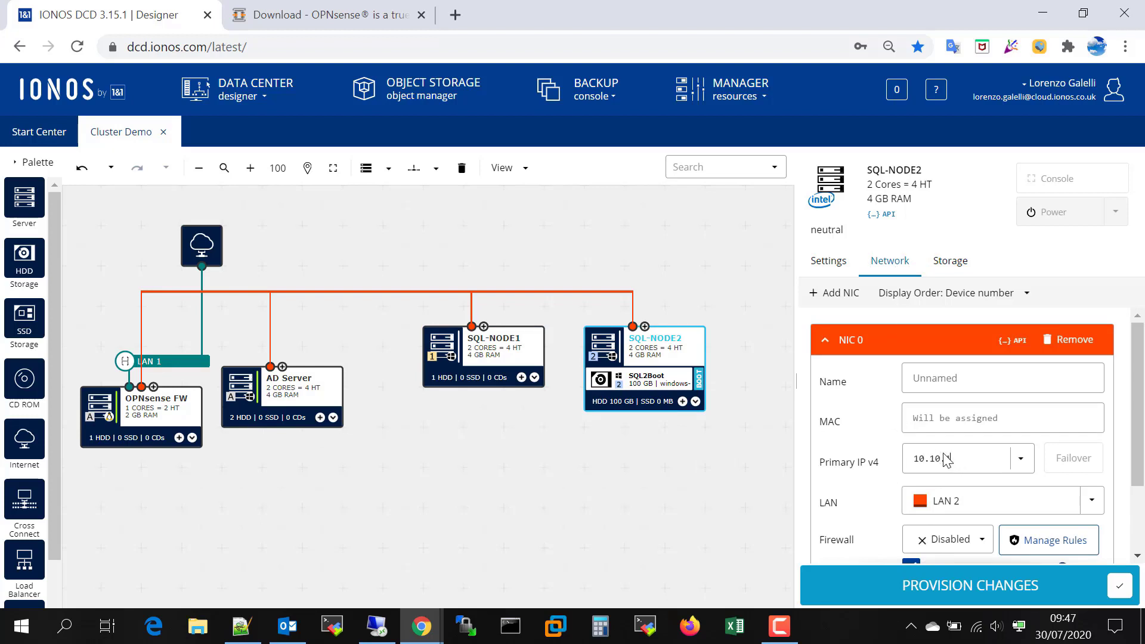
{"action": "scroll", "coordinate": [933, 495], "scroll_direction": "down", "scroll_amount": 2}
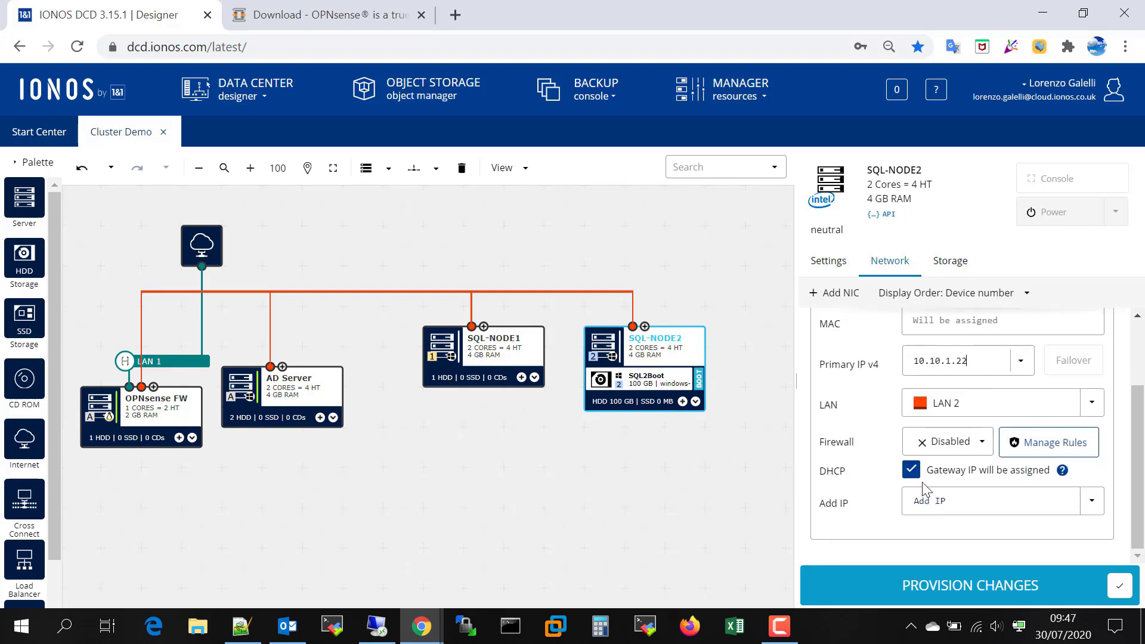
{"action": "left_click", "coordinate": [911, 471]}
Expand SQL-NODE1's storage, dismiss the browser's save-password prompt, and provision the Cluster Demo data center changes.
{"action": "left_click", "coordinate": [534, 378]}
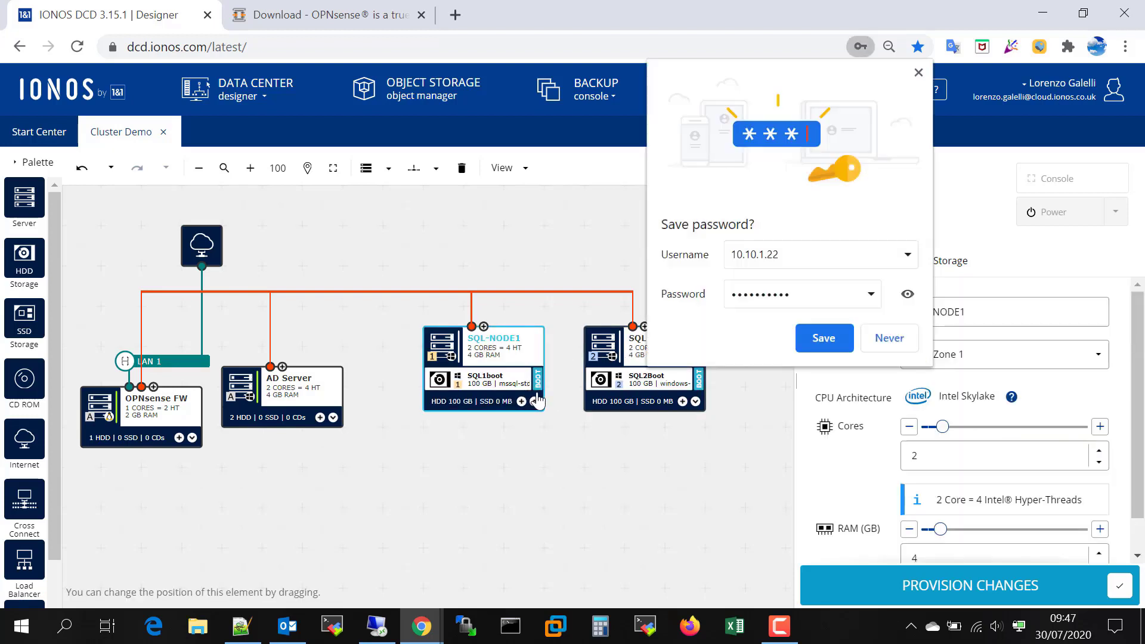
{"action": "left_click", "coordinate": [918, 74]}
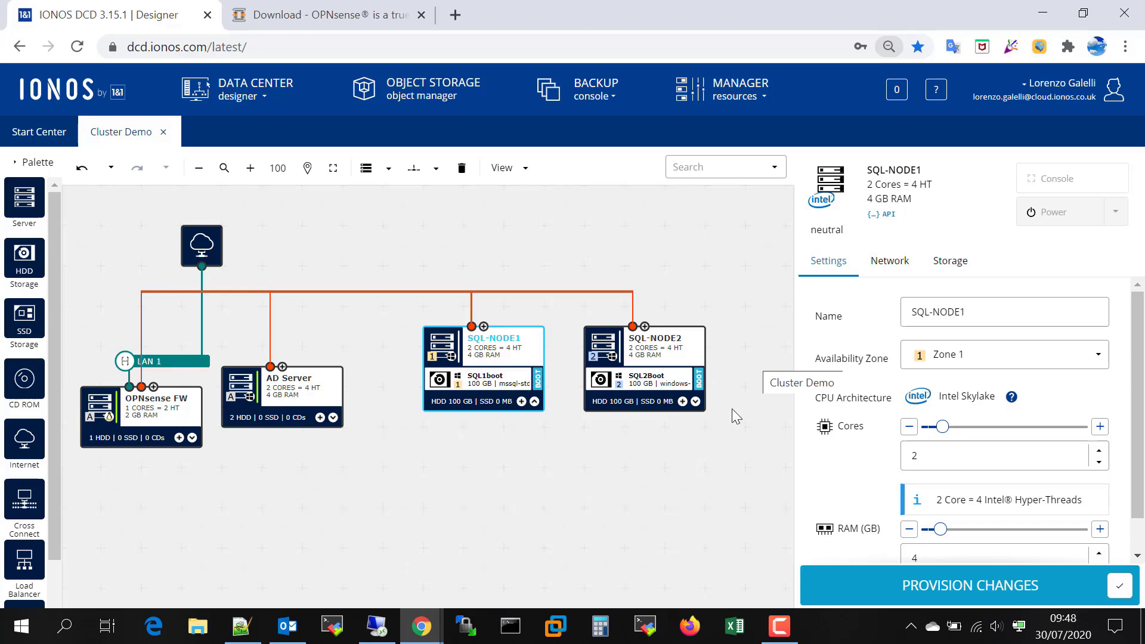
{"action": "left_click", "coordinate": [965, 590]}
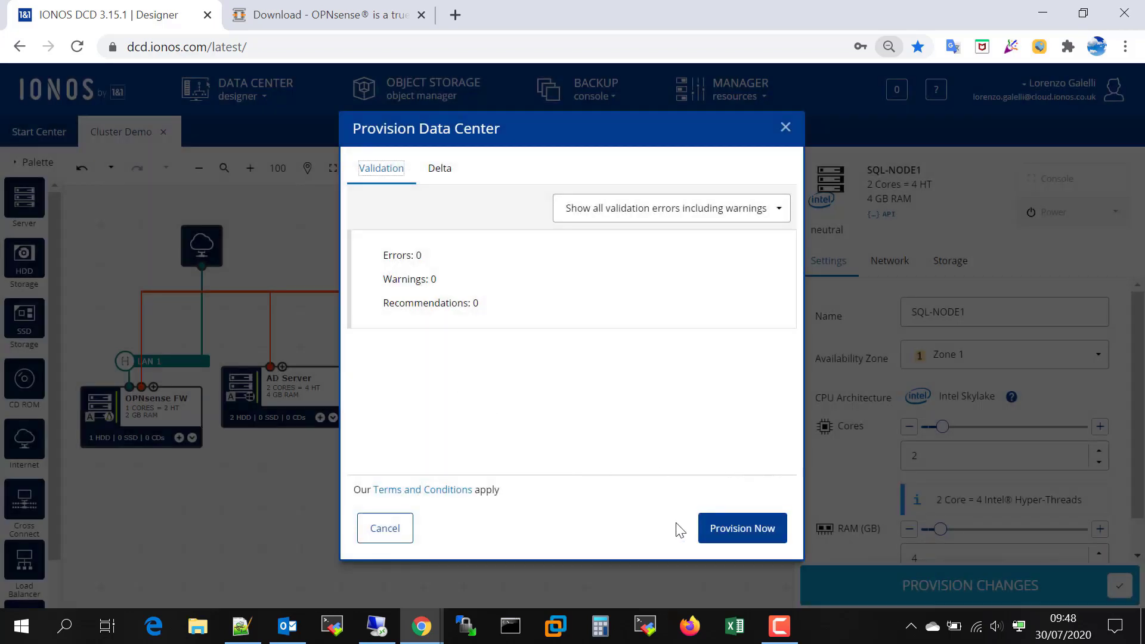
{"action": "left_click", "coordinate": [721, 530]}
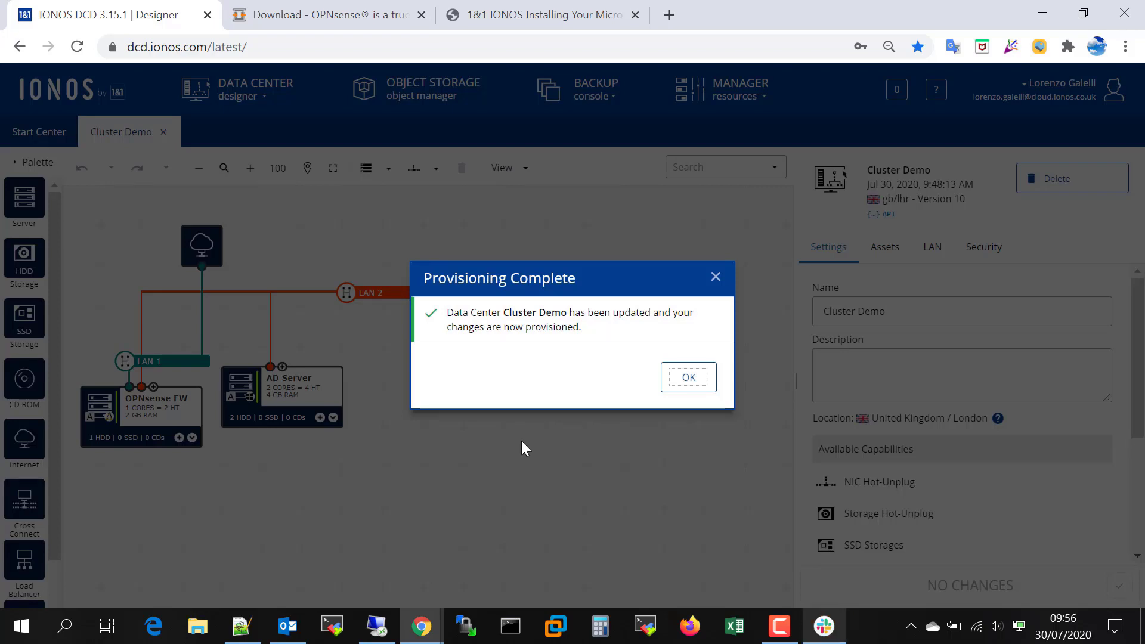
{"action": "left_click", "coordinate": [684, 387]}
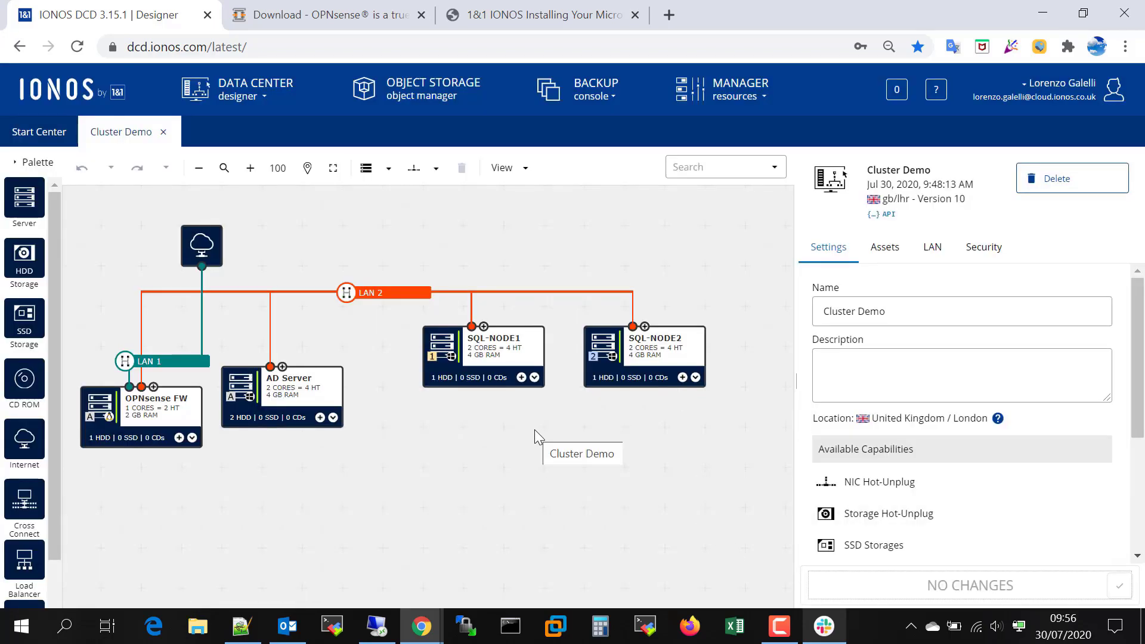
Open the remote console of SQL-NODE2 from its network settings and dismiss the keyboard layout notice.
{"action": "left_click", "coordinate": [642, 351]}
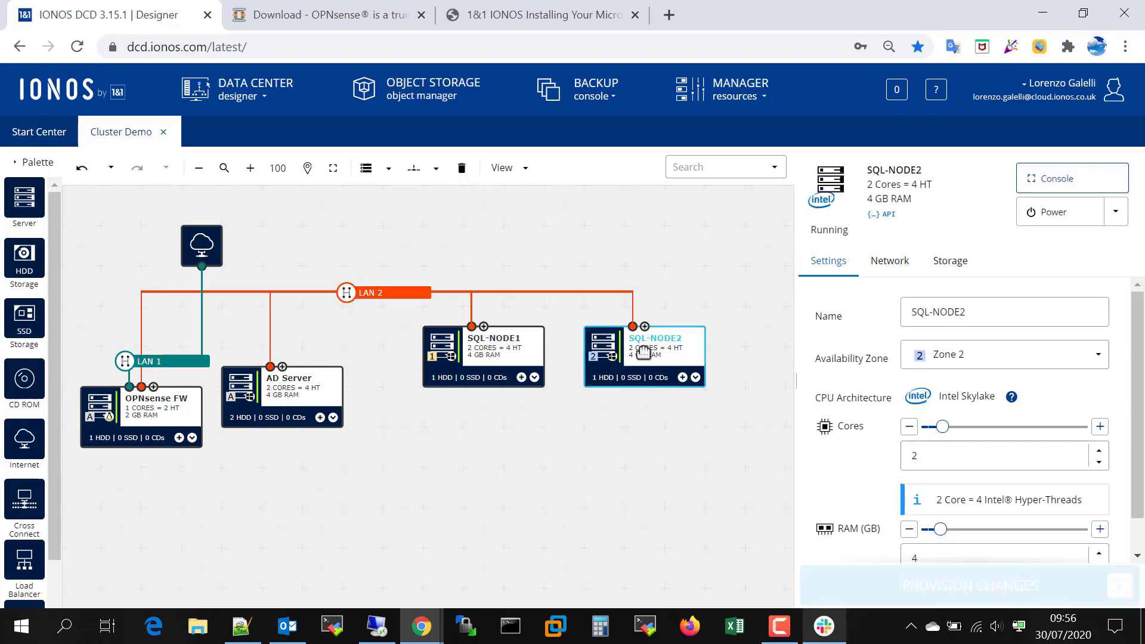
{"action": "left_click", "coordinate": [889, 261]}
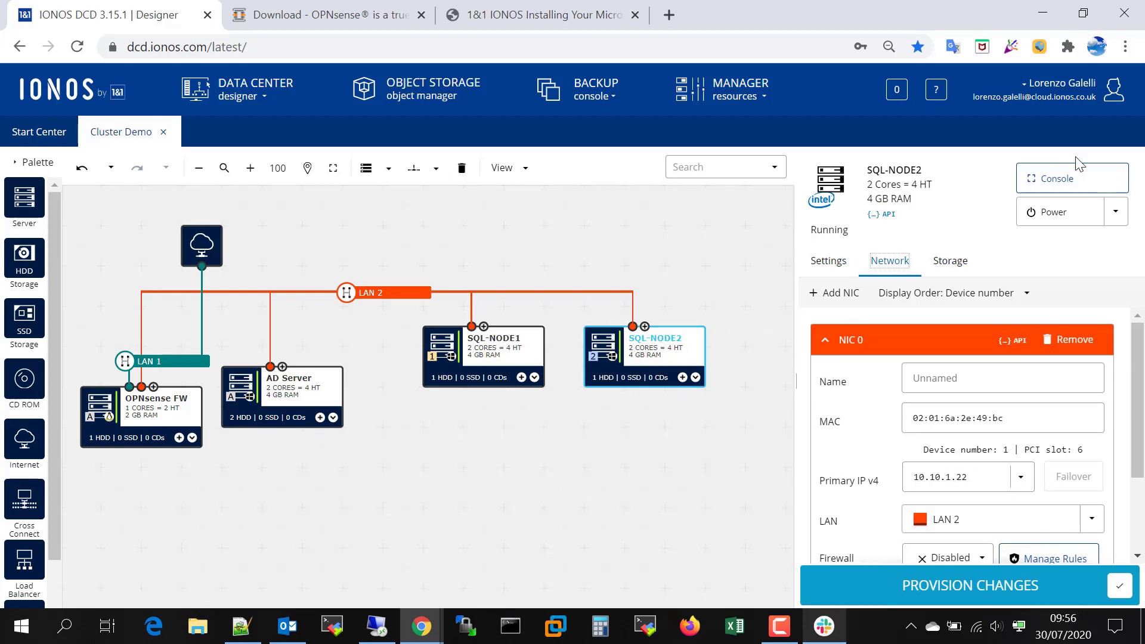
{"action": "left_click", "coordinate": [1058, 189]}
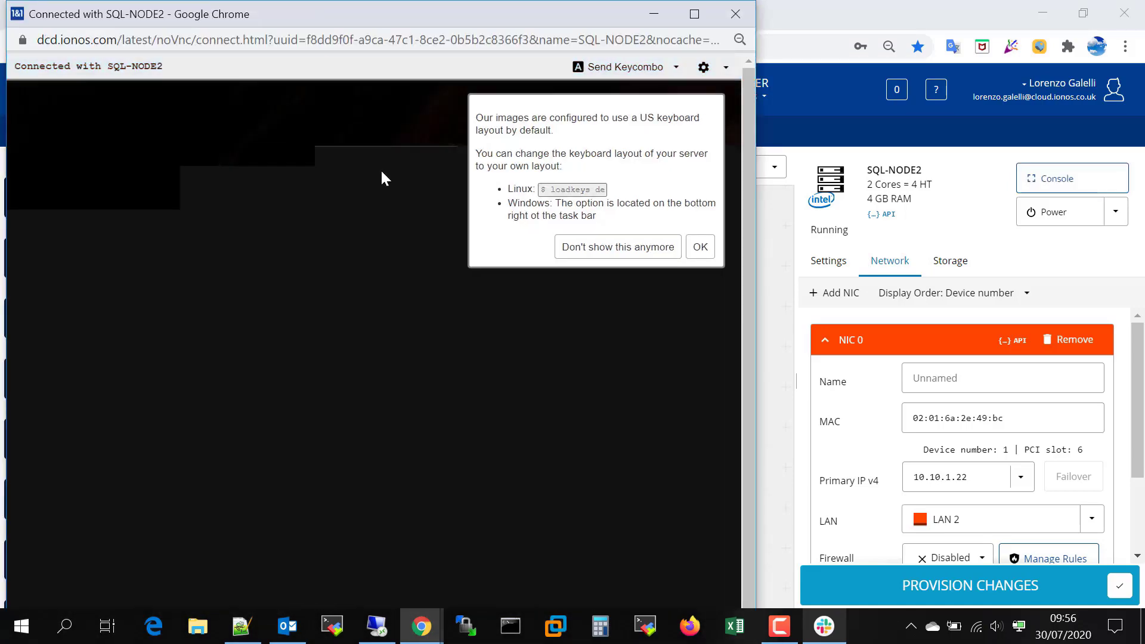
{"action": "left_click", "coordinate": [700, 246]}
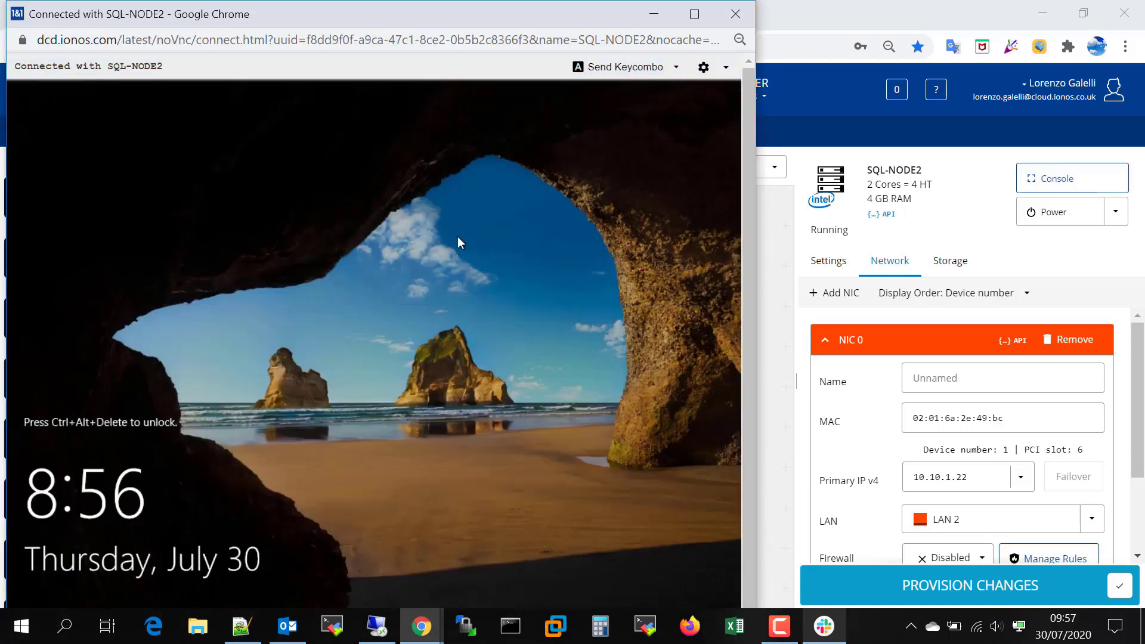
Unlock SQL-NODE2 and sign in as Administrator with the account password, maximizing the console window.
{"action": "left_click", "coordinate": [635, 68]}
{"action": "left_click", "coordinate": [608, 100]}
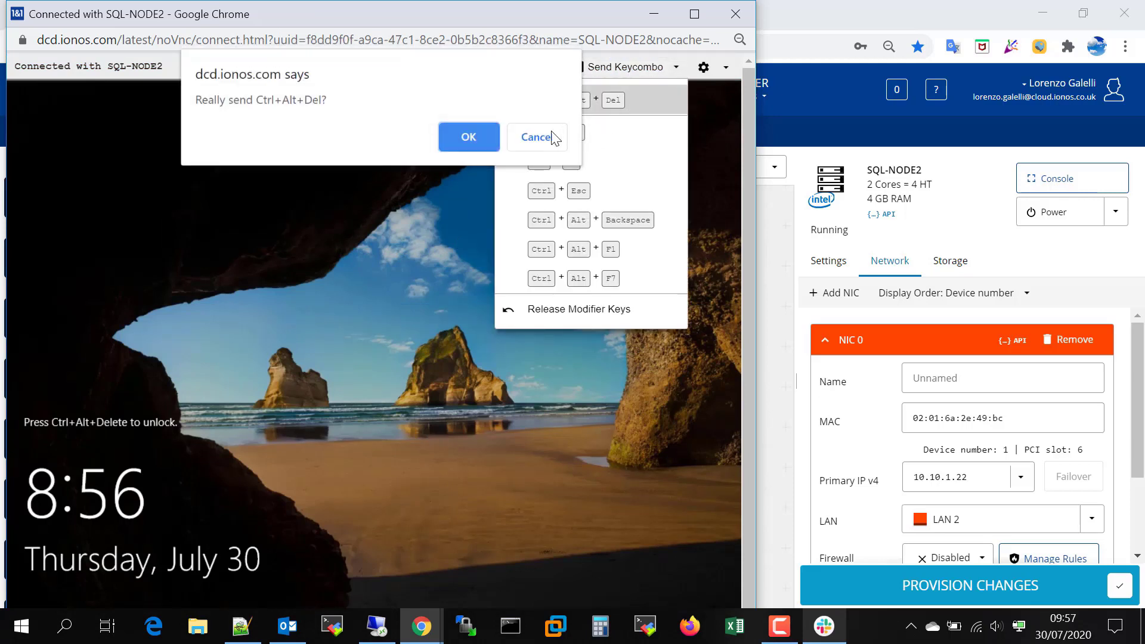
{"action": "left_click", "coordinate": [464, 133]}
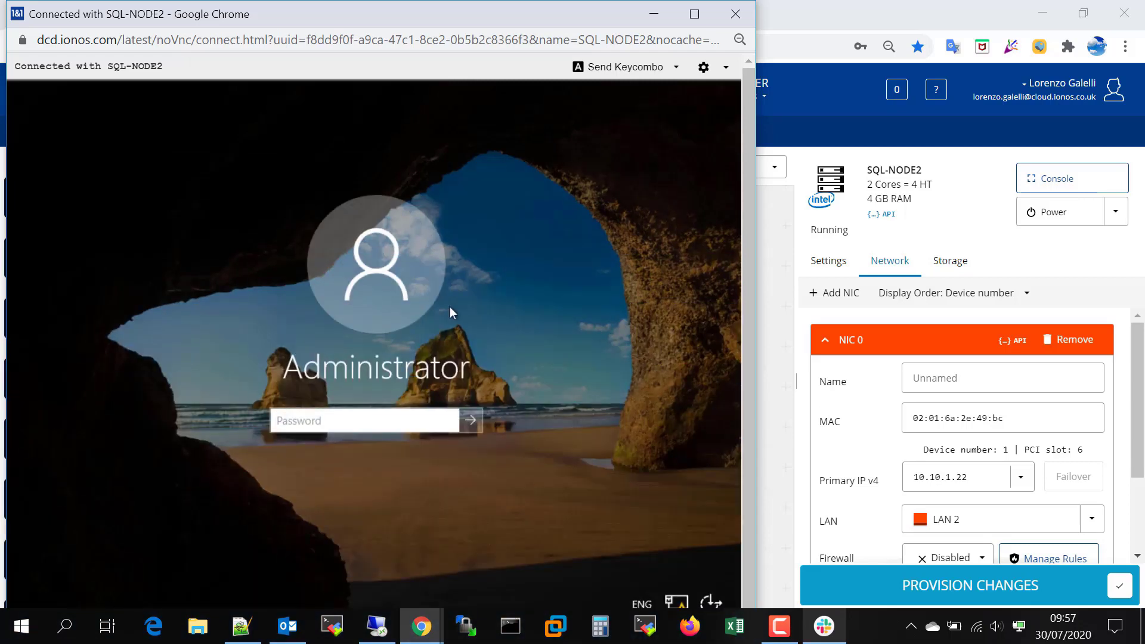
{"action": "type", "text": "••••••••••"}
{"action": "key", "text": "Return"}
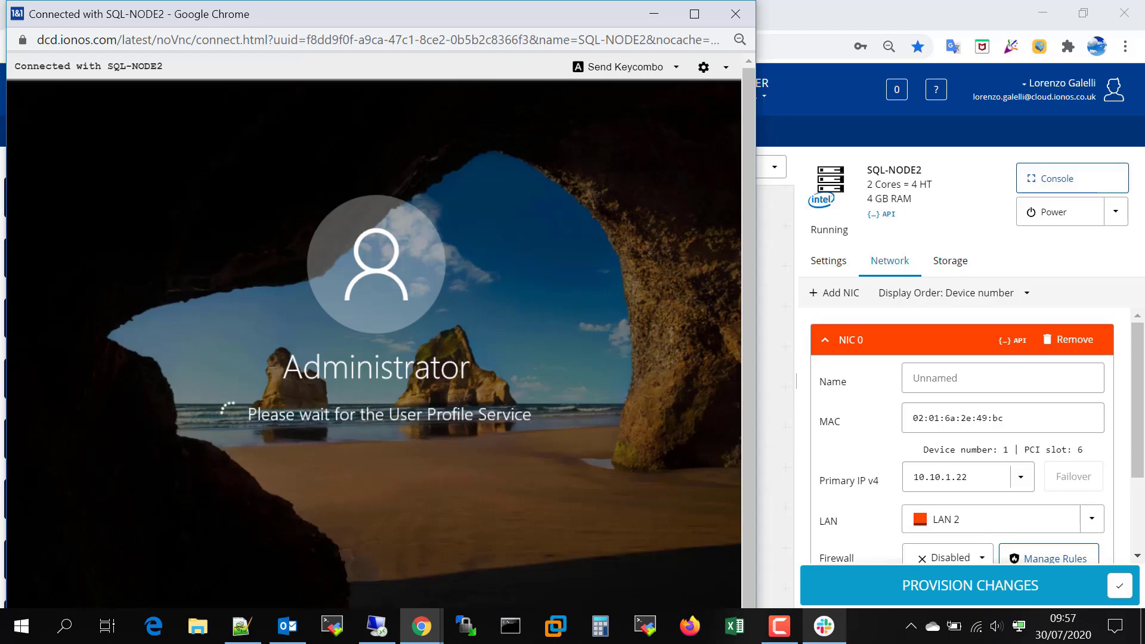
{"action": "left_click", "coordinate": [691, 15]}
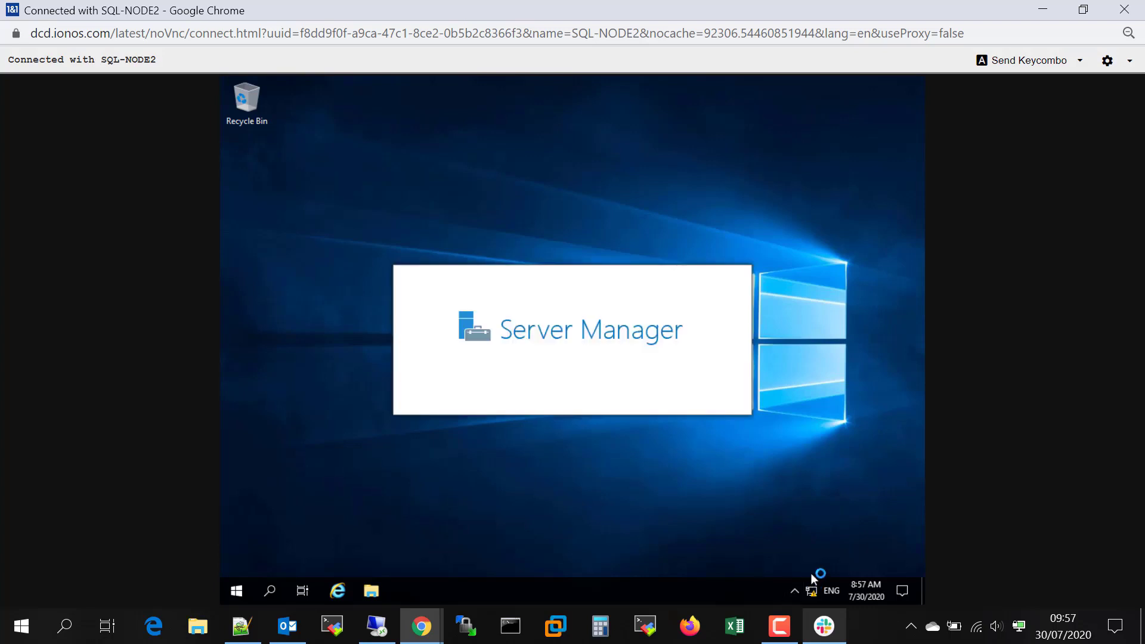
Open the IPv4 properties of the Ethernet 2 adapter on SQL-NODE2 from the network connections.
{"action": "right_click", "coordinate": [815, 593]}
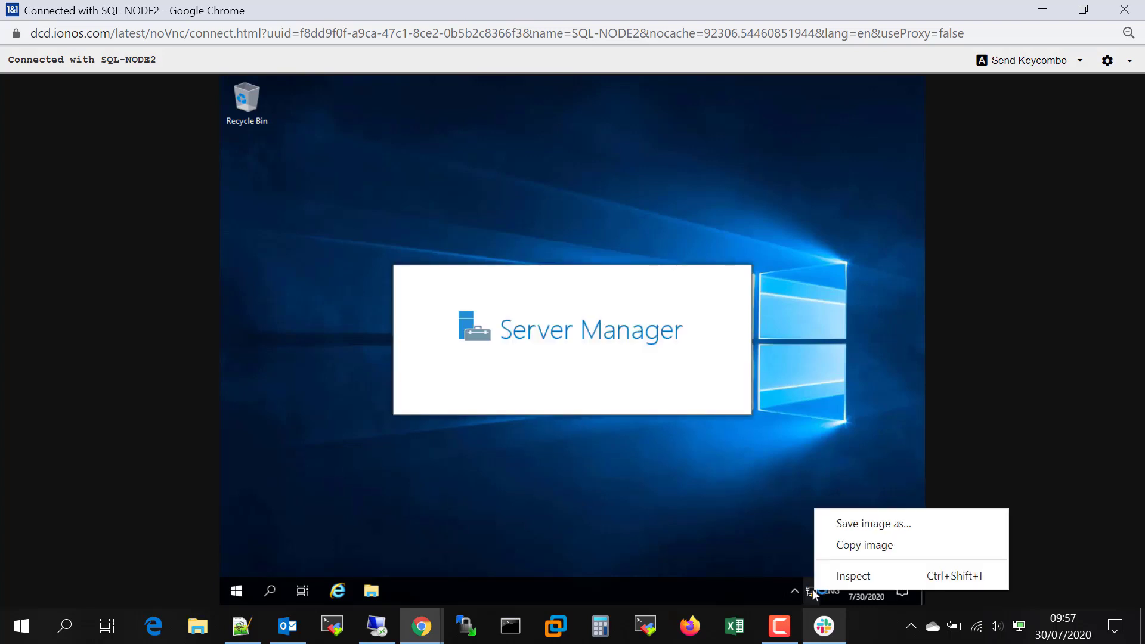
{"action": "left_click", "coordinate": [797, 577]}
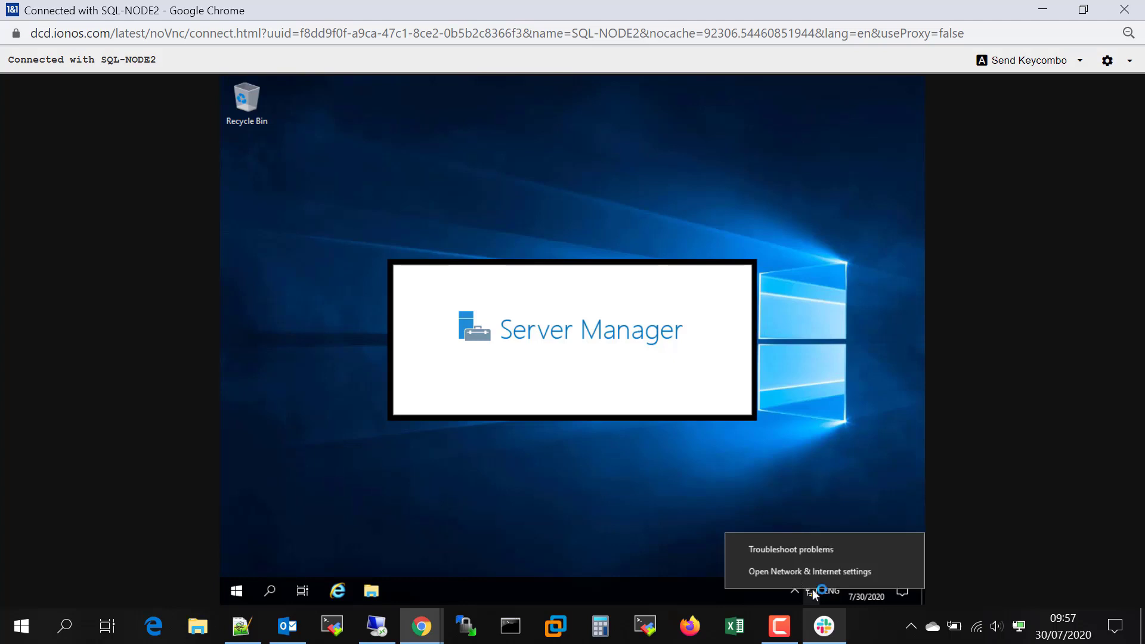
{"action": "left_click", "coordinate": [792, 574]}
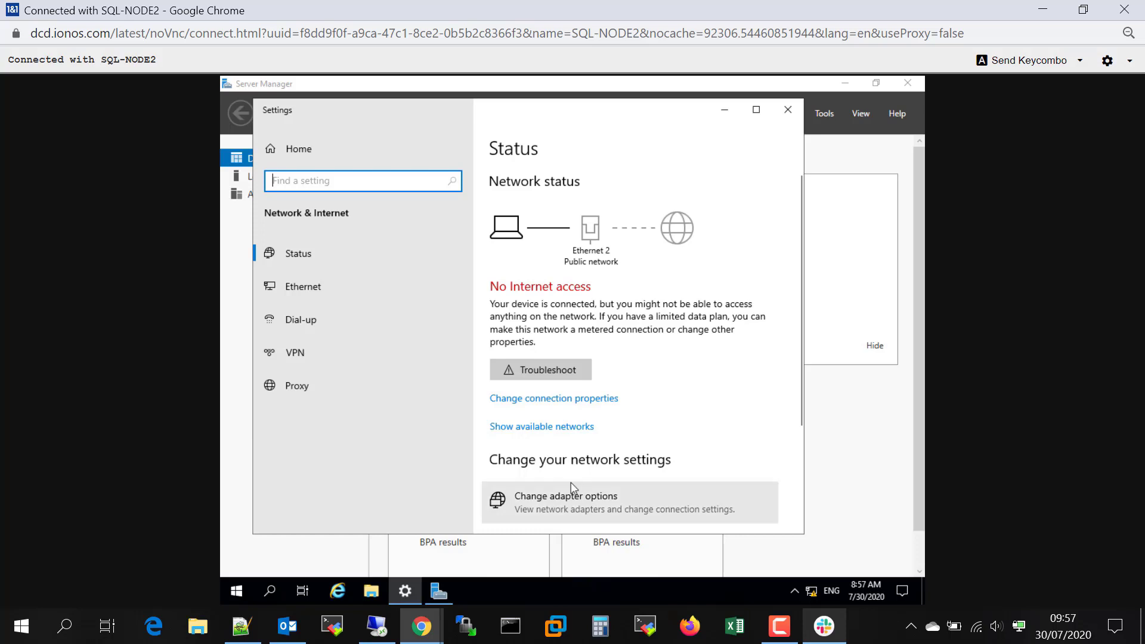
{"action": "left_click", "coordinate": [575, 499]}
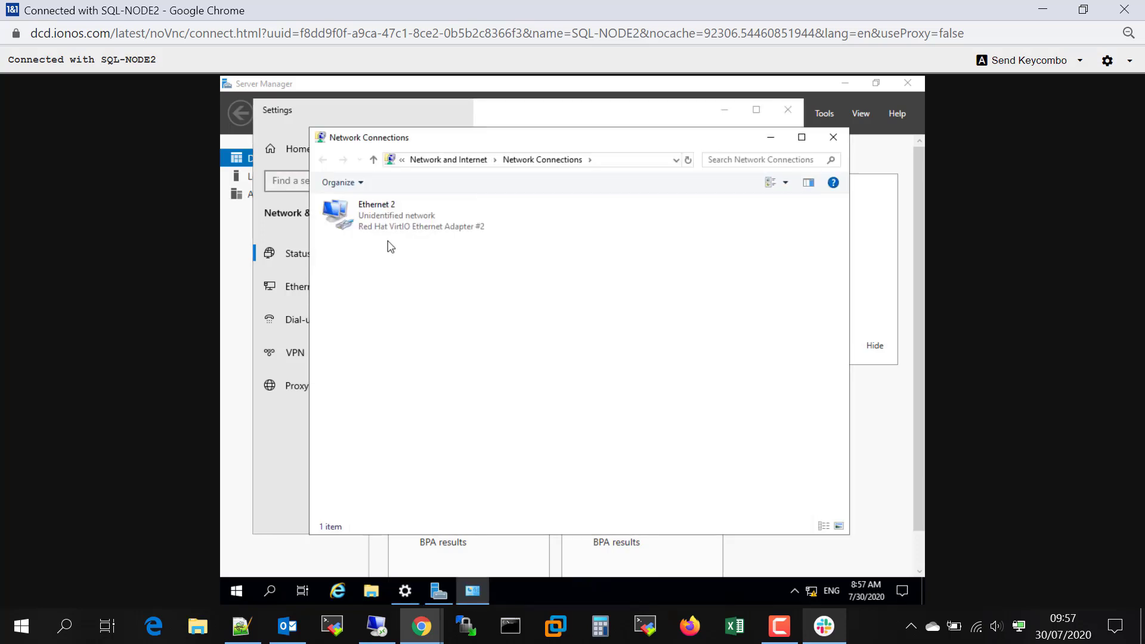
{"action": "right_click", "coordinate": [382, 205]}
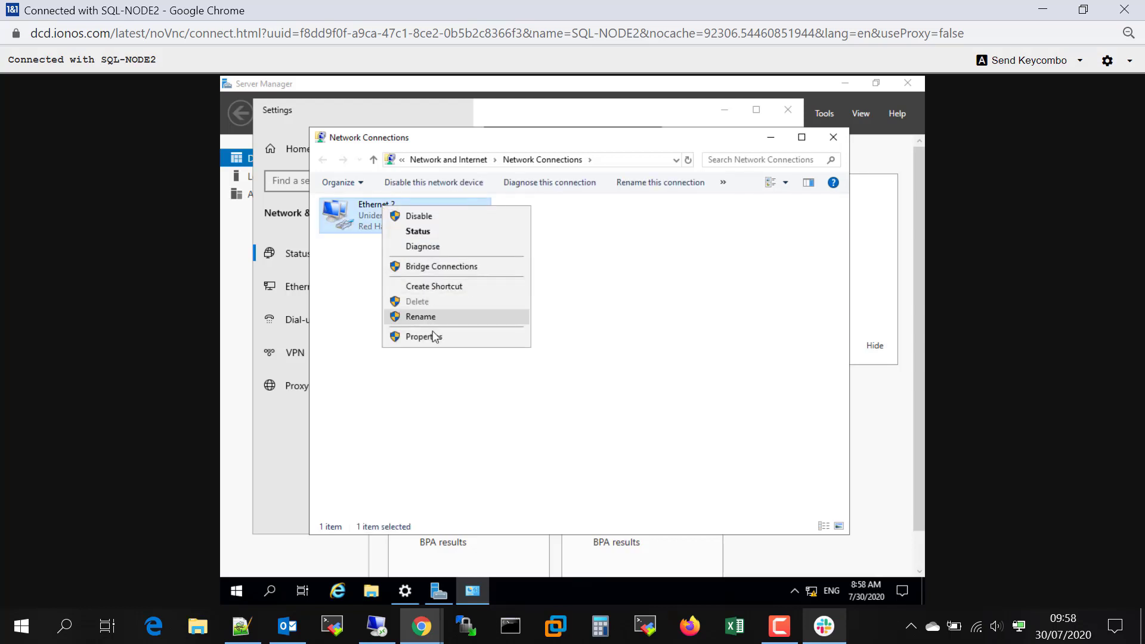
{"action": "left_click", "coordinate": [434, 337]}
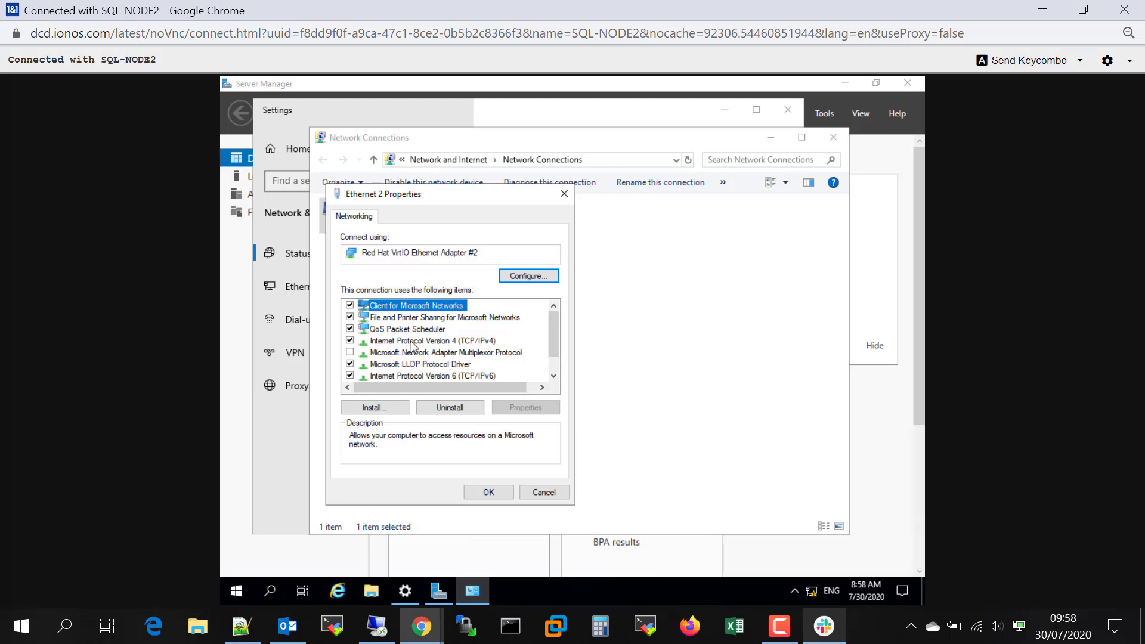
{"action": "double_click", "coordinate": [412, 341]}
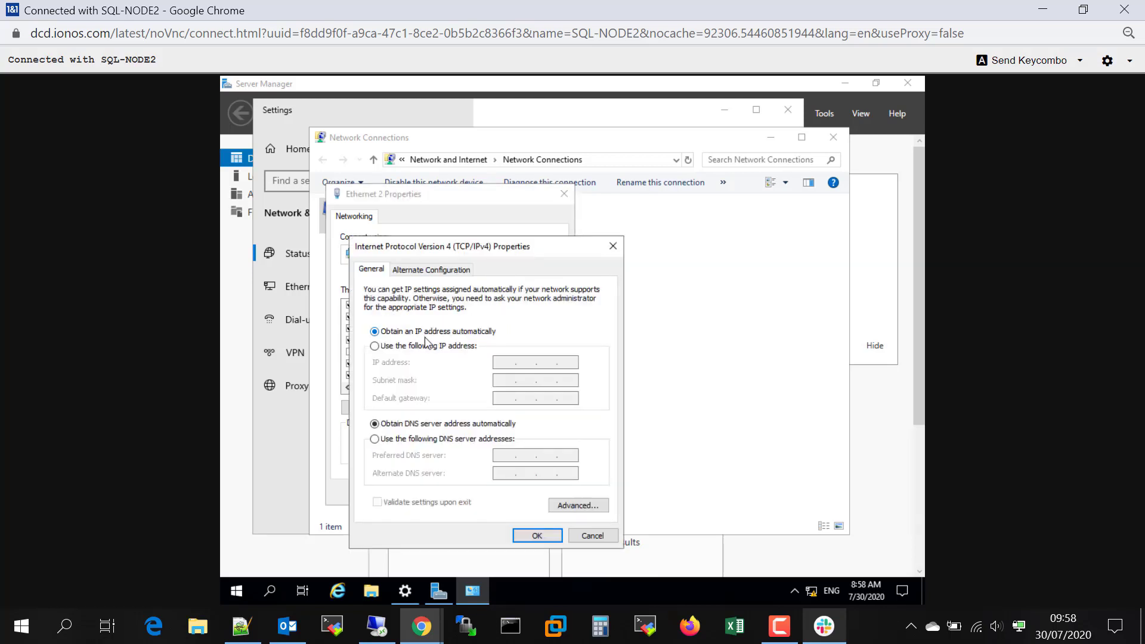
Assign a static IP address of 10.10.1.22 with subnet mask 255.255.255.0 and default gateway 10.10.1.1.
{"action": "left_click", "coordinate": [426, 345]}
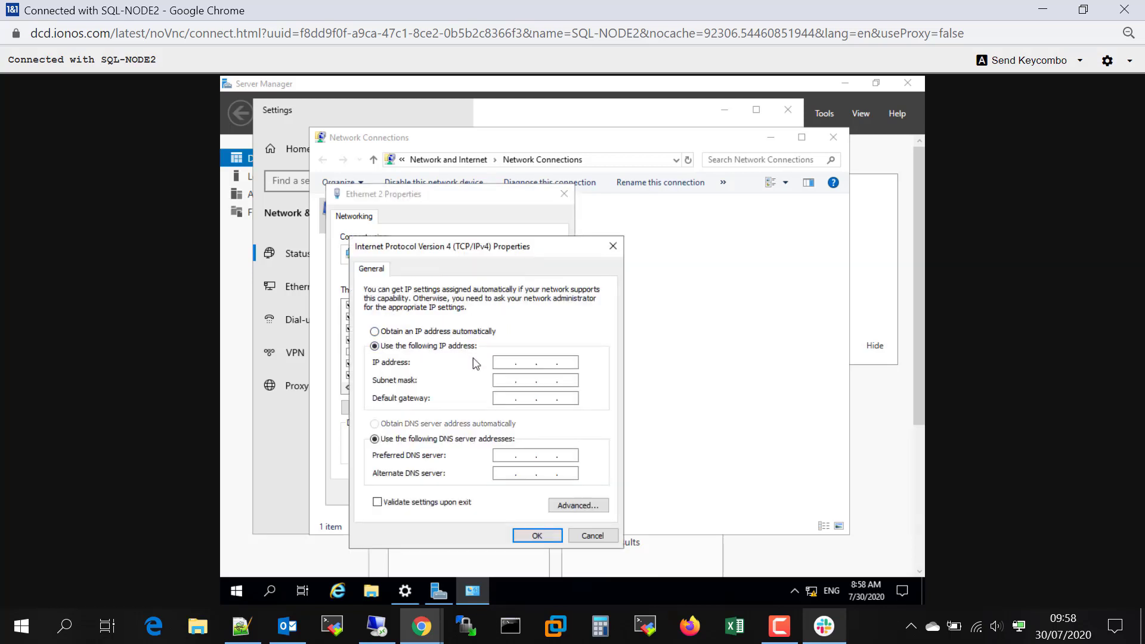
{"action": "left_click", "coordinate": [497, 362]}
{"action": "type", "text": "10.10.1.22"}
{"action": "key", "text": "Tab"}
{"action": "type", "text": "255 . 255 . 255 . 0"}
{"action": "left_click", "coordinate": [505, 398]}
{"action": "type", "text": "10.10."}
{"action": "key", "text": "Tab"}
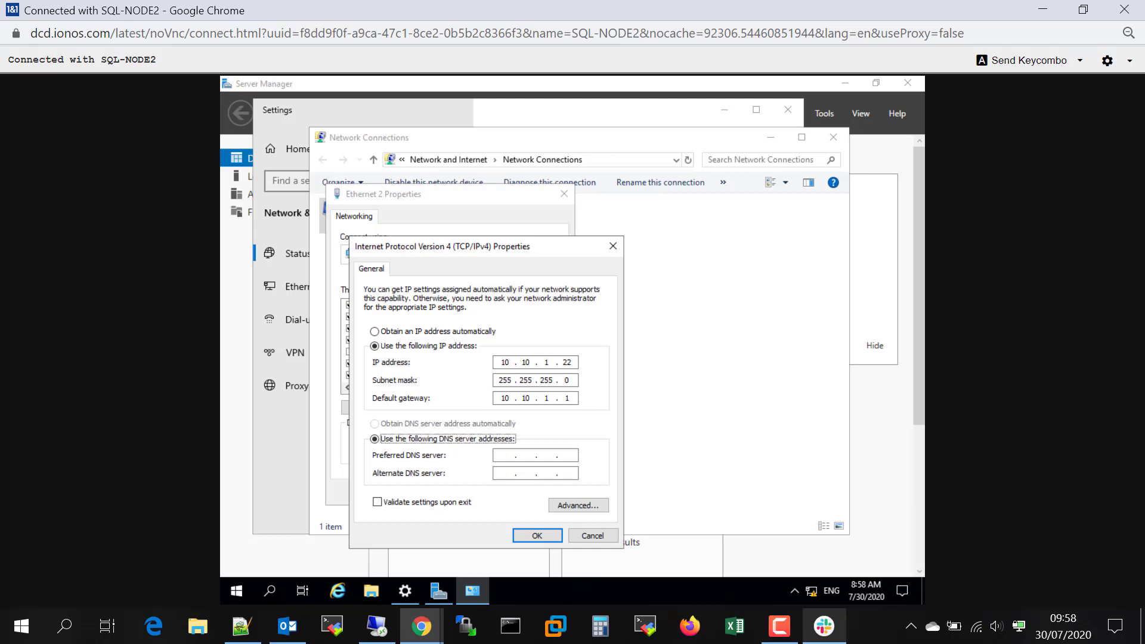
Set the DNS servers to 10.10.1.10 preferred and 8.8.8.8 alternate, apply the adapter settings, and close the network windows.
{"action": "key", "text": "Tab"}
{"action": "type", "text": "10.10.1.108.8.8.8"}
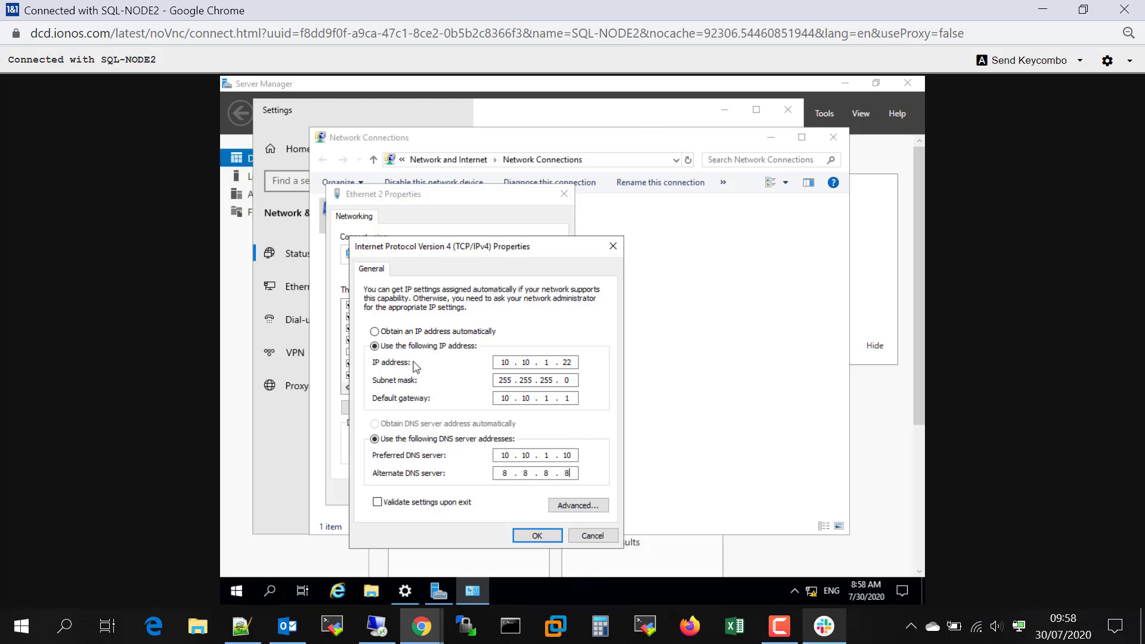
{"action": "left_click", "coordinate": [528, 538]}
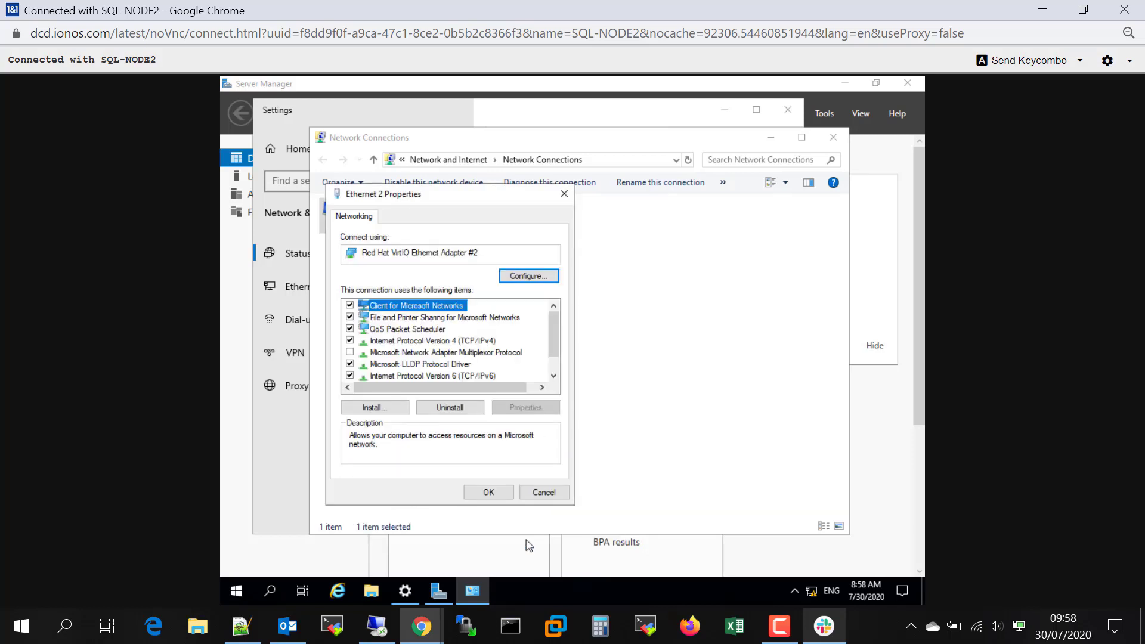
{"action": "left_click", "coordinate": [499, 492]}
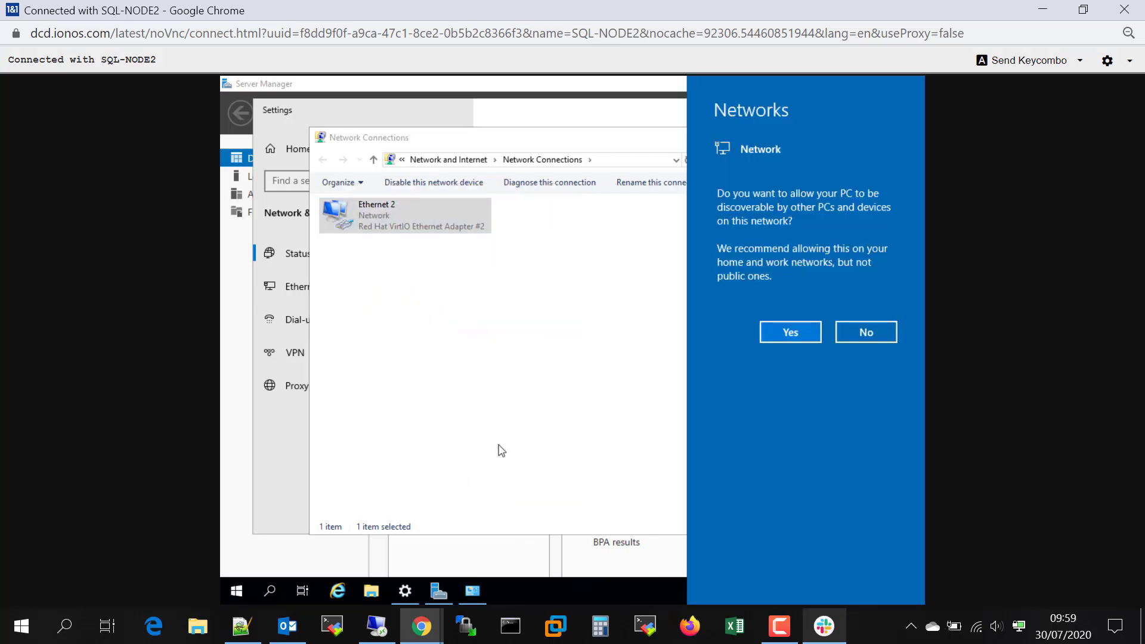
{"action": "left_click", "coordinate": [495, 441]}
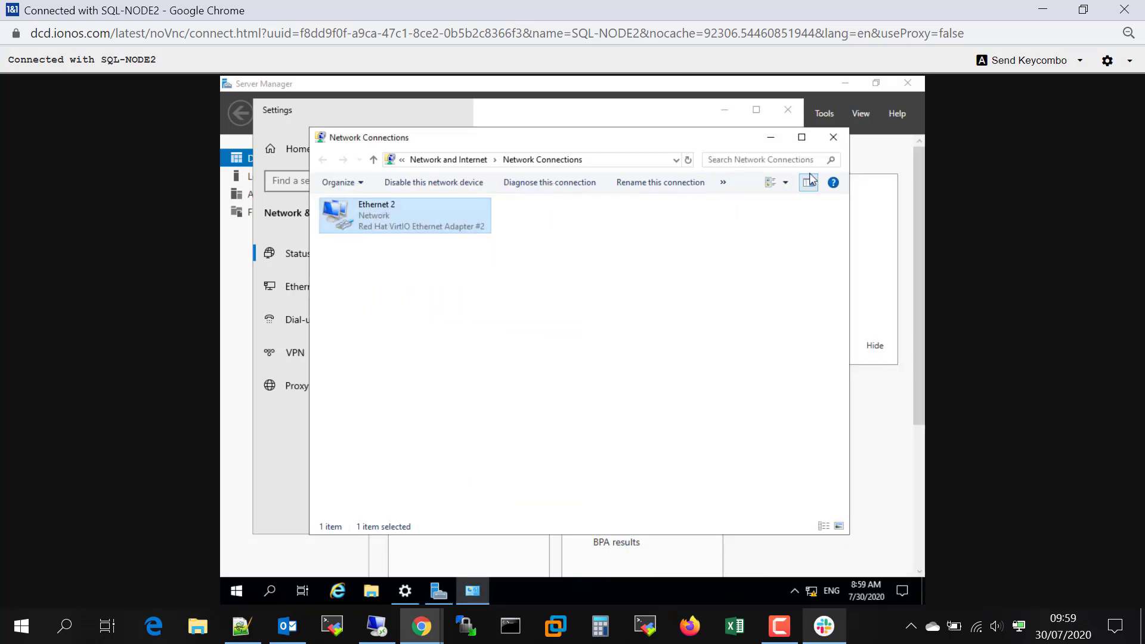
{"action": "left_click", "coordinate": [832, 139]}
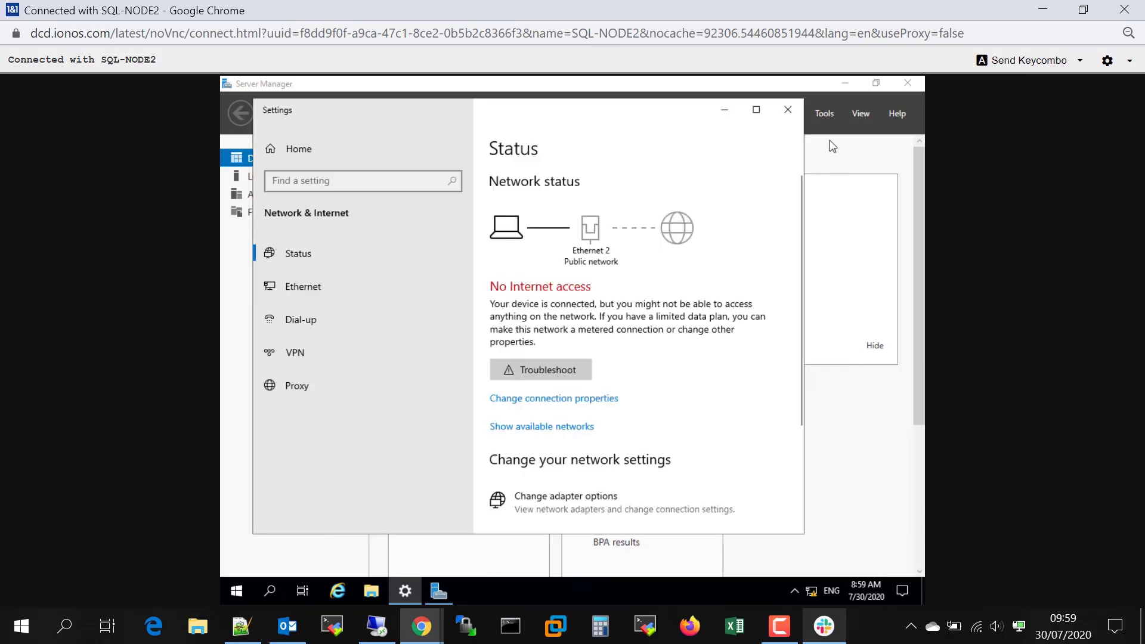
{"action": "left_click", "coordinate": [797, 117]}
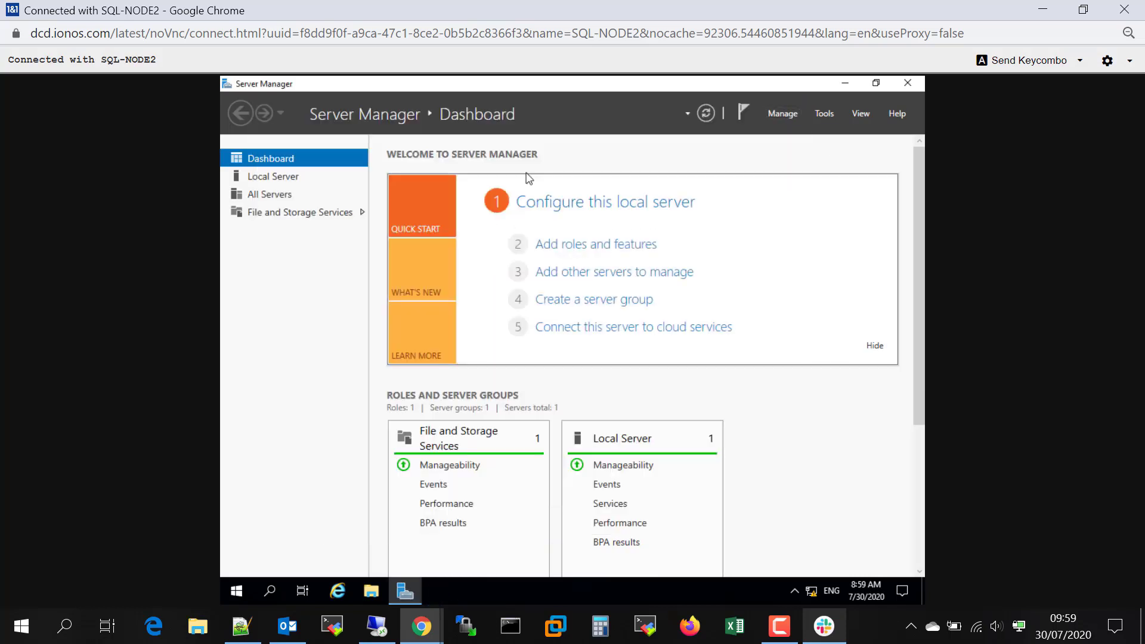
Turn off Internet Explorer Enhanced Security Configuration for both Administrators and Users on the local server.
{"action": "left_click", "coordinate": [298, 178]}
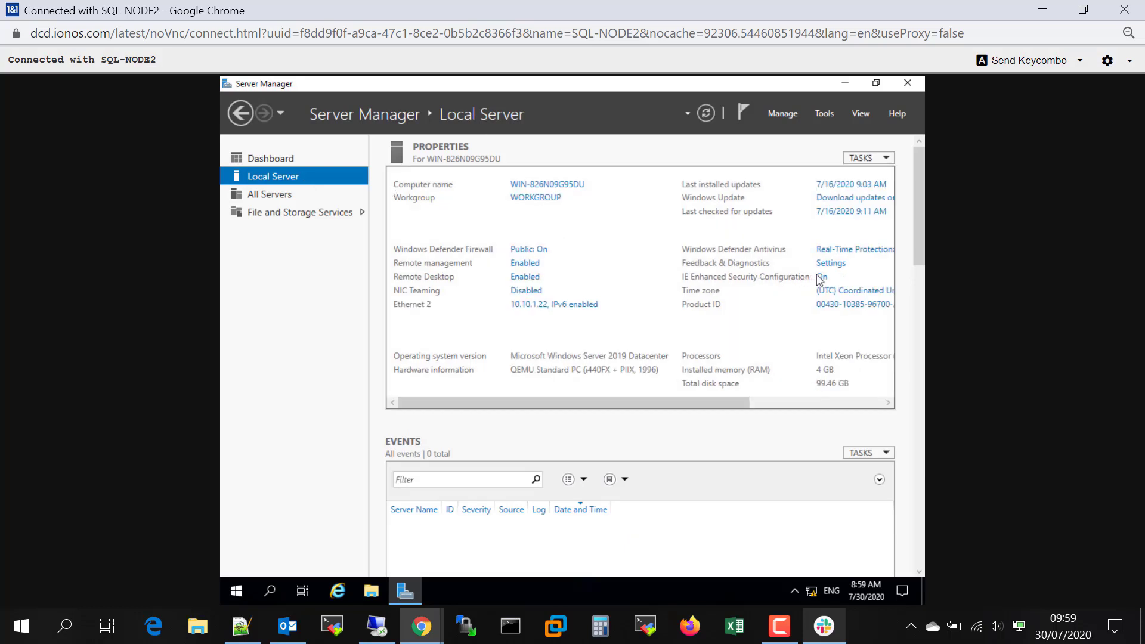
{"action": "left_click", "coordinate": [820, 277]}
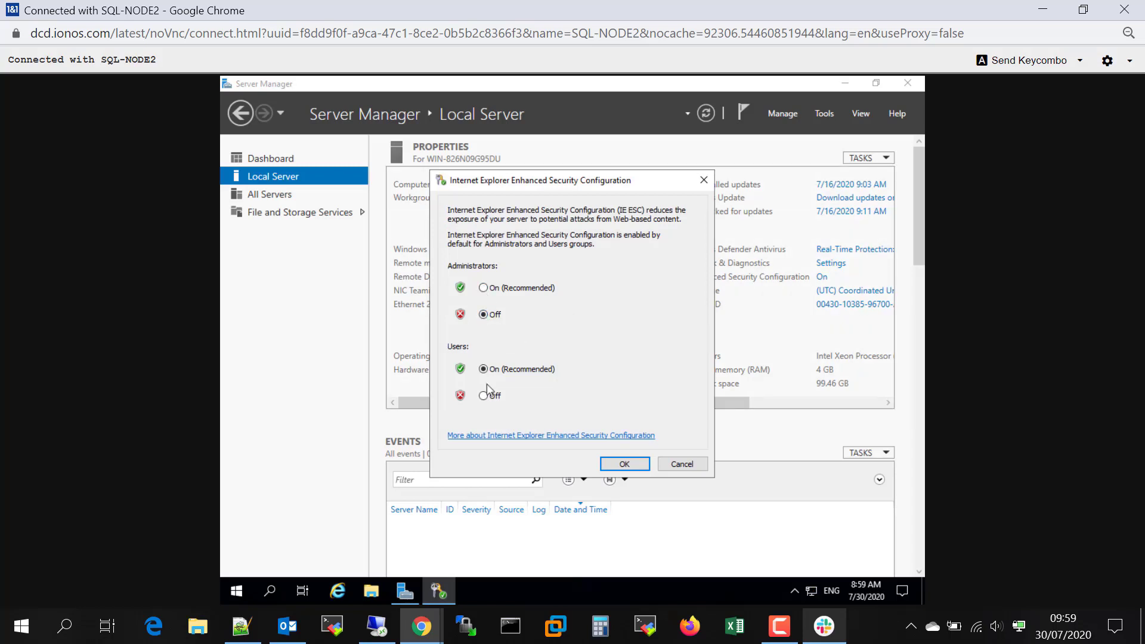
{"action": "left_click", "coordinate": [488, 398]}
{"action": "left_click", "coordinate": [609, 467]}
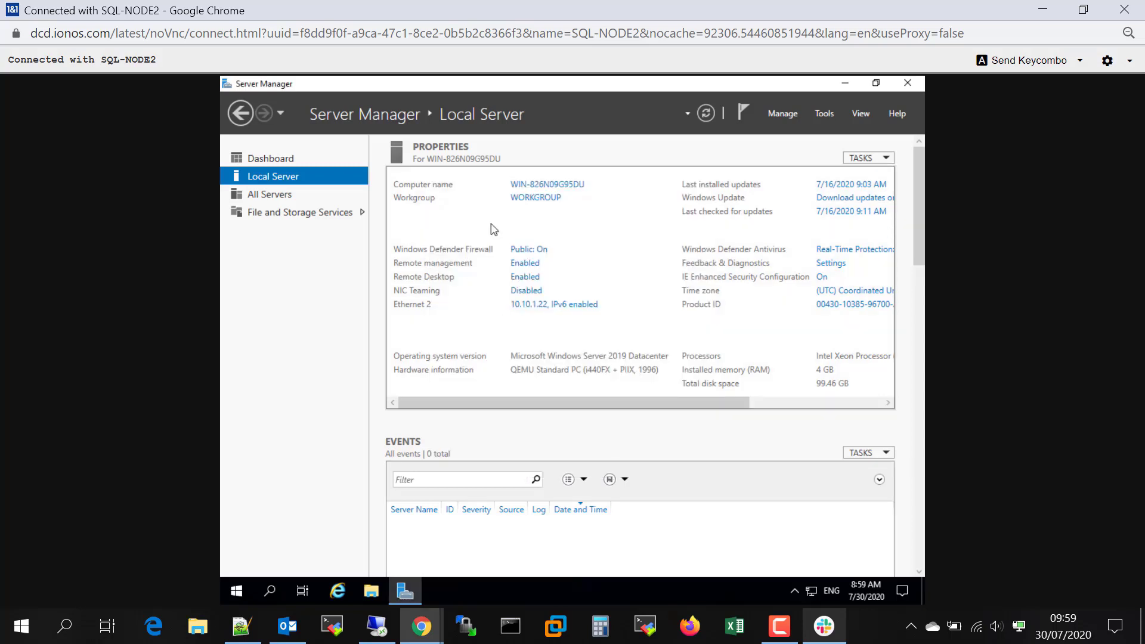
Turn off Windows Defender Firewall for the domain and private networks on SQL-NODE2.
{"action": "left_click", "coordinate": [521, 251]}
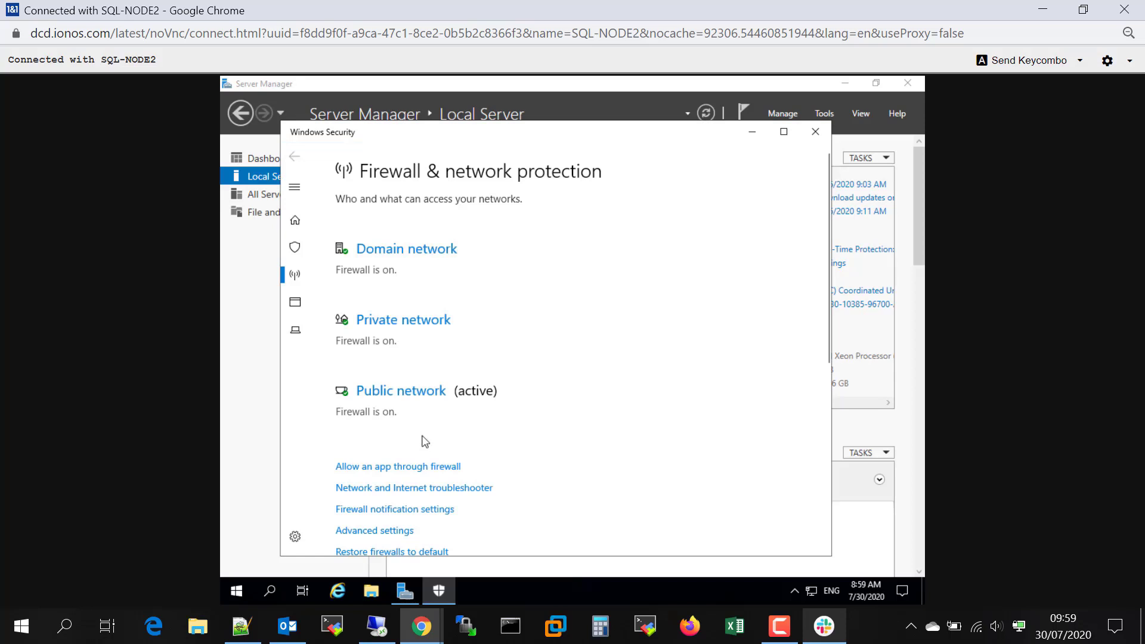
{"action": "left_click", "coordinate": [374, 266]}
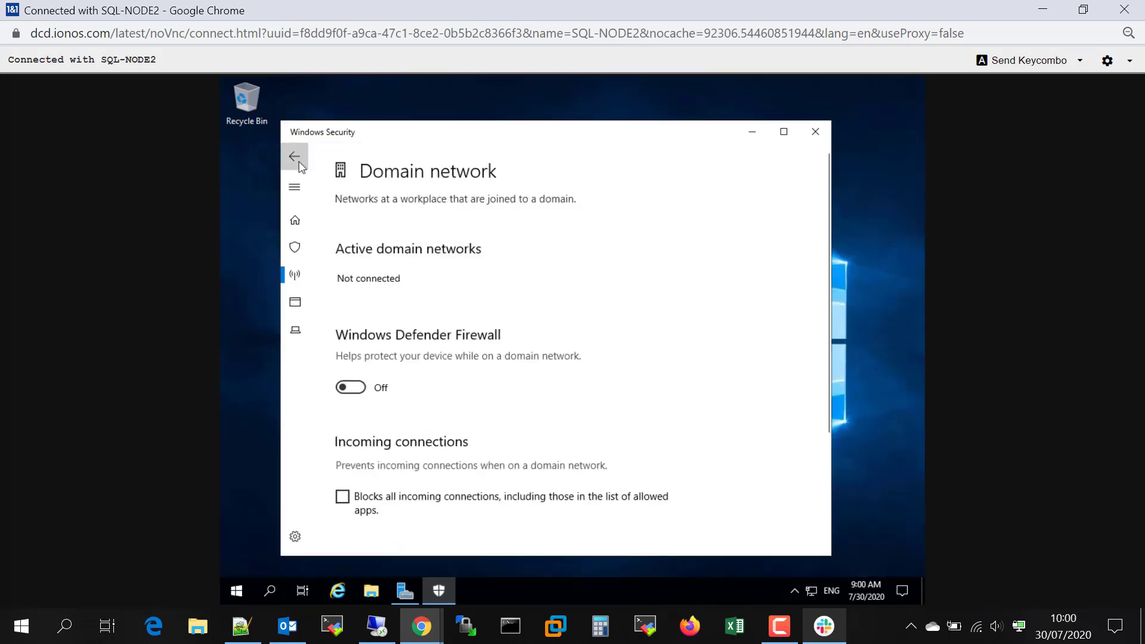
{"action": "left_click", "coordinate": [299, 162]}
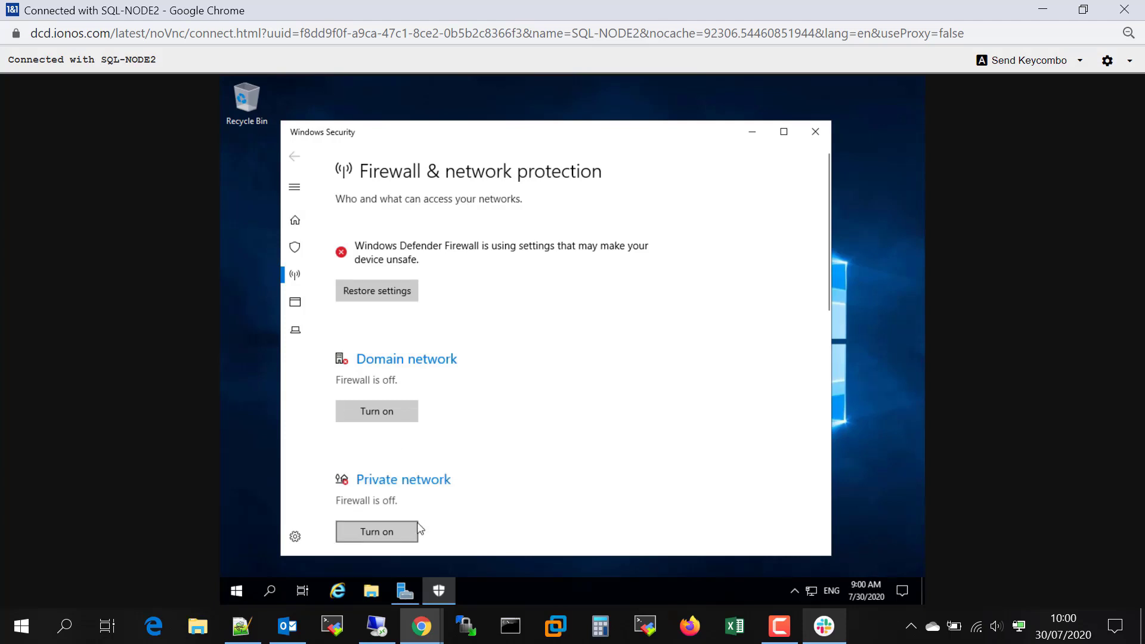
Rename the local server's computer name to SQL-NODE2 and restart it to apply the change.
{"action": "left_click", "coordinate": [405, 589]}
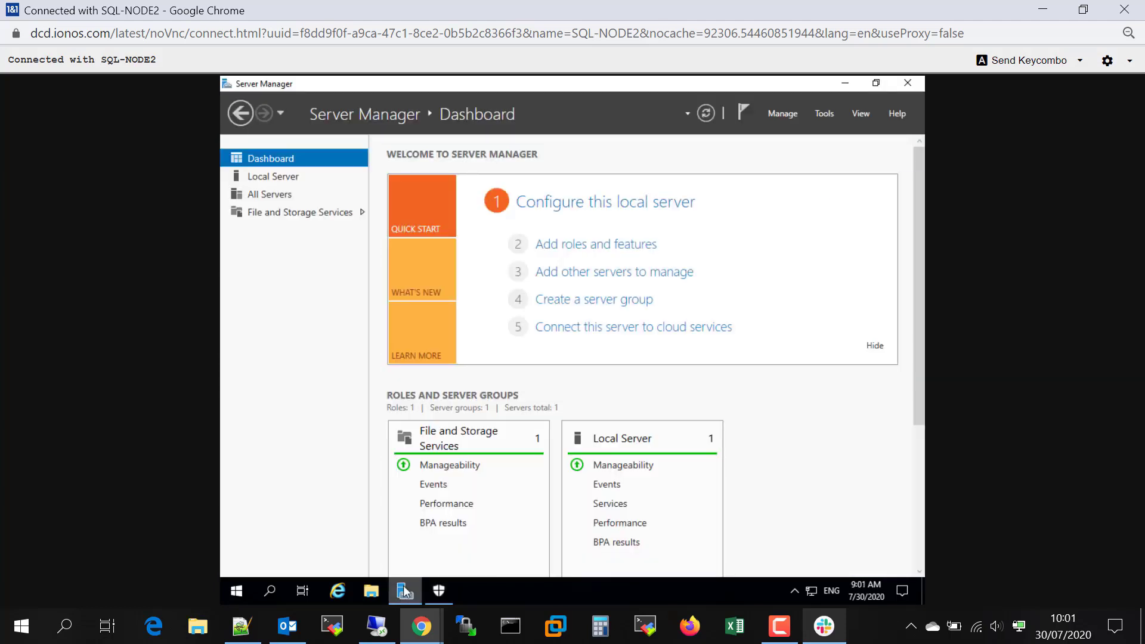
{"action": "left_click", "coordinate": [276, 177]}
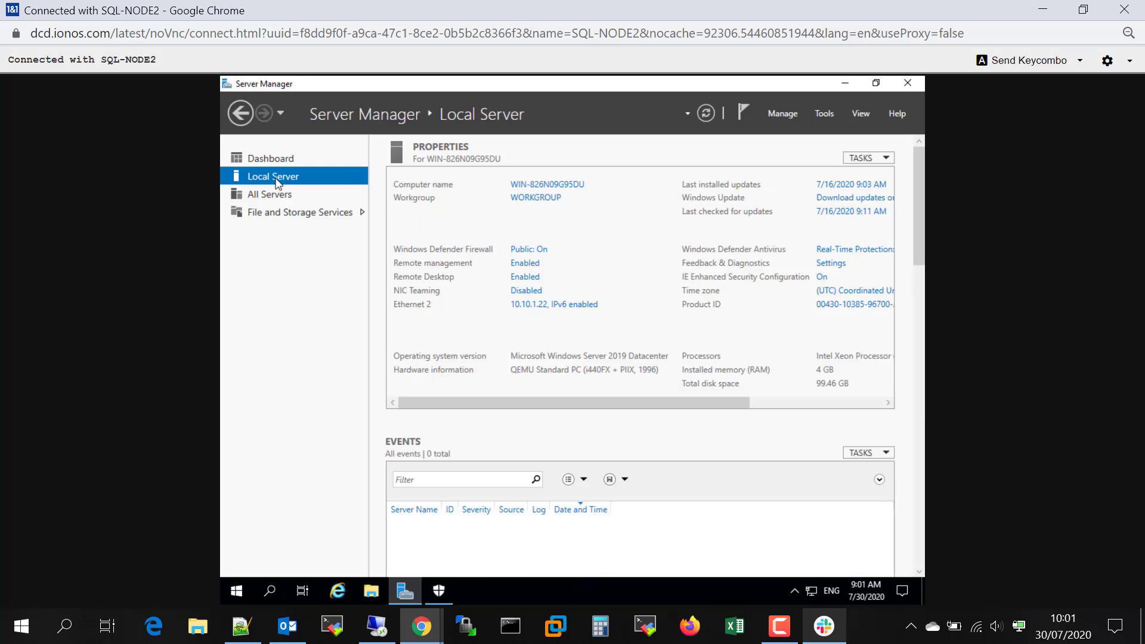
{"action": "left_click", "coordinate": [543, 186]}
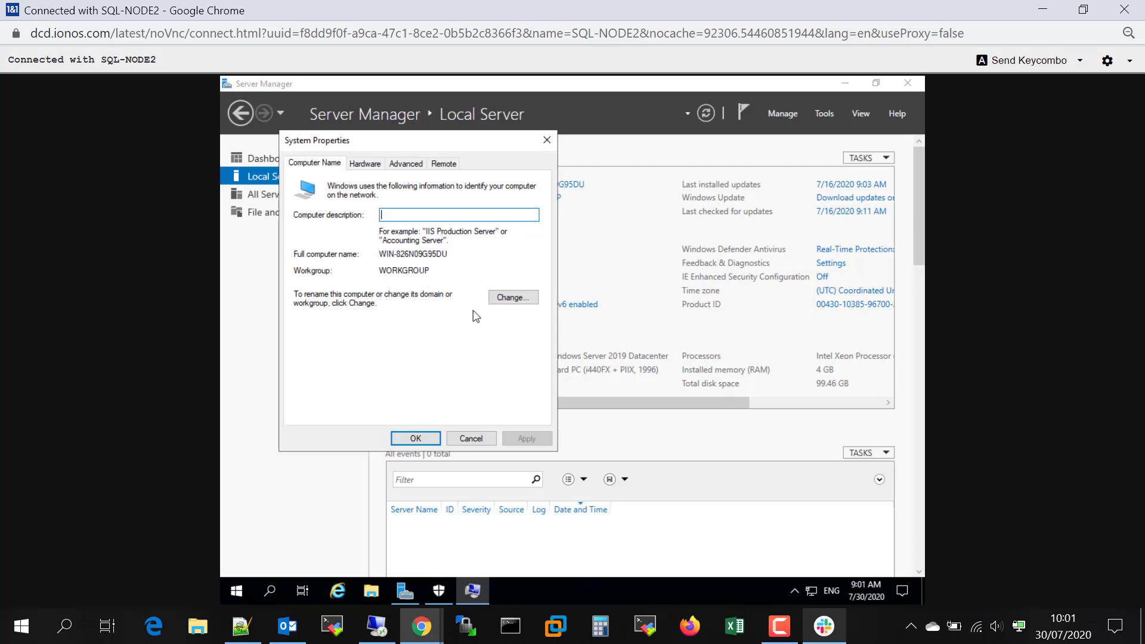
{"action": "left_click", "coordinate": [496, 295]}
{"action": "left_click", "coordinate": [500, 305]}
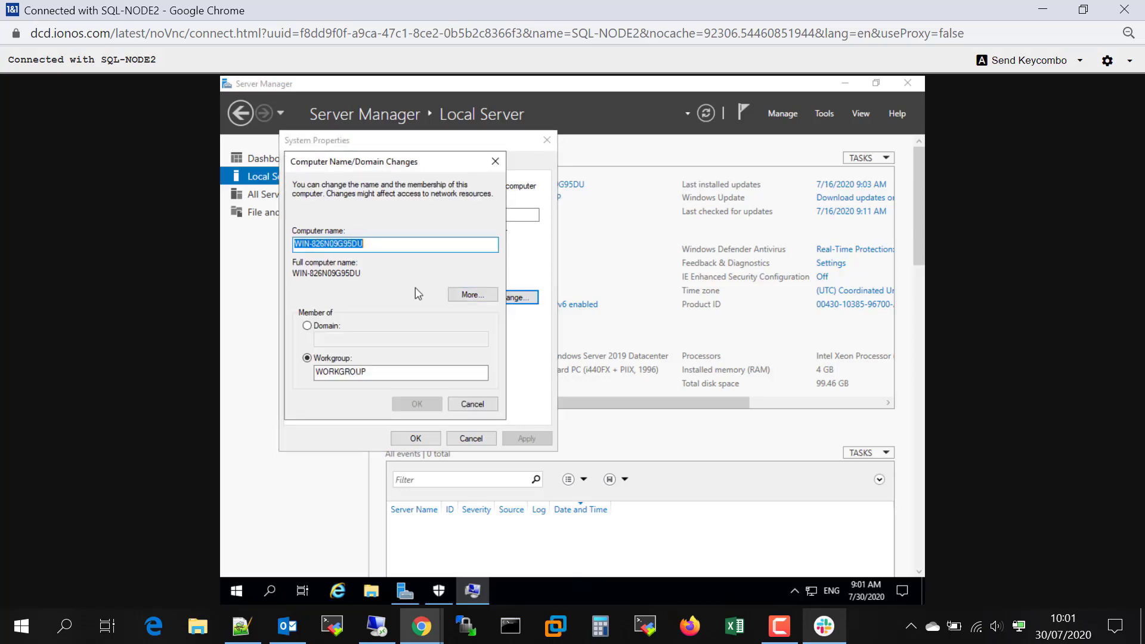
{"action": "type", "text": "SQL-"}
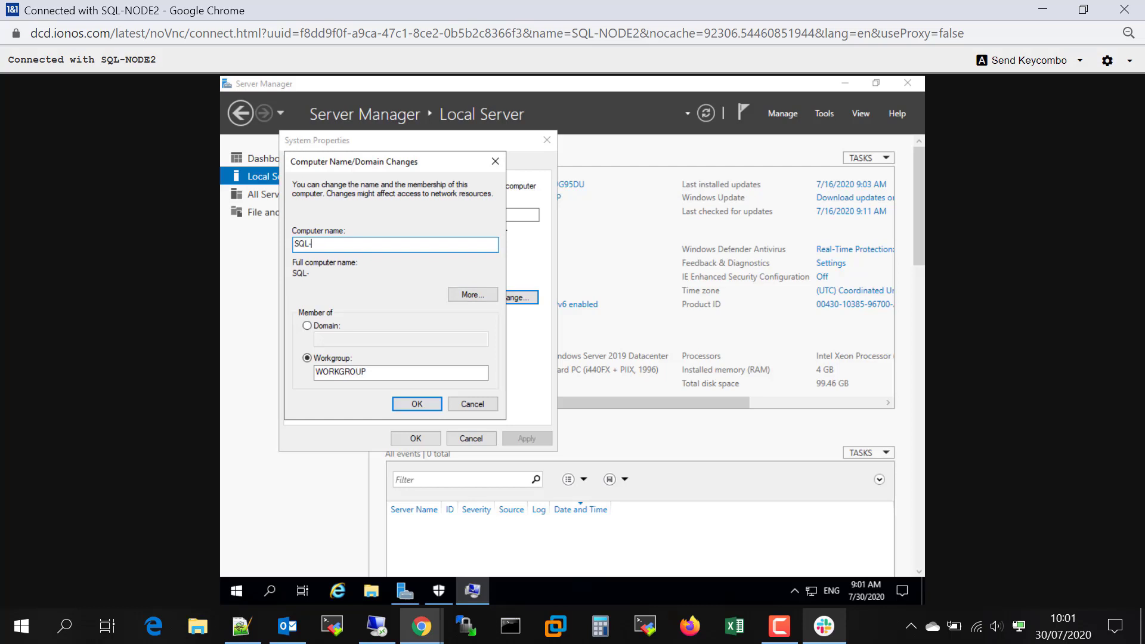
{"action": "type", "text": "NODE2"}
{"action": "left_click", "coordinate": [414, 403]}
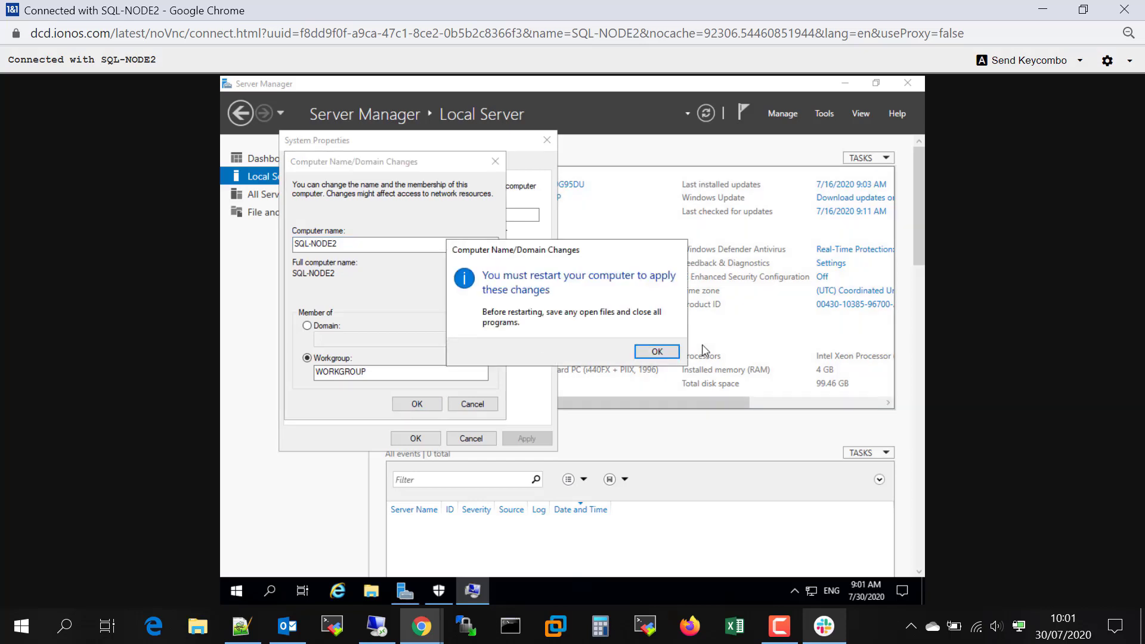
{"action": "left_click", "coordinate": [643, 356]}
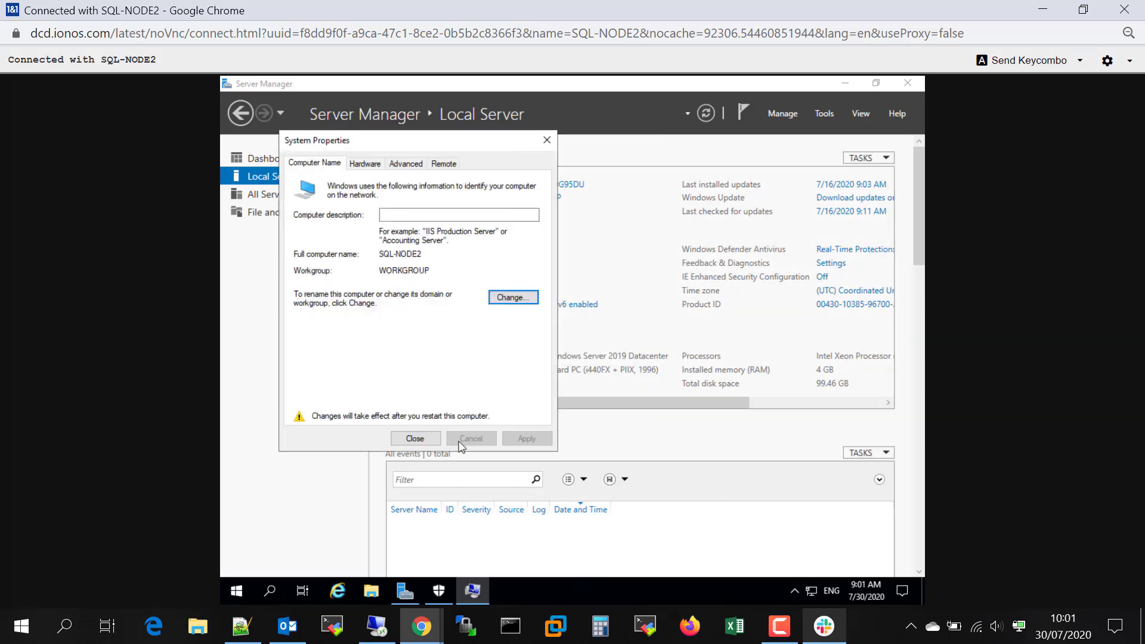
{"action": "left_click", "coordinate": [411, 438]}
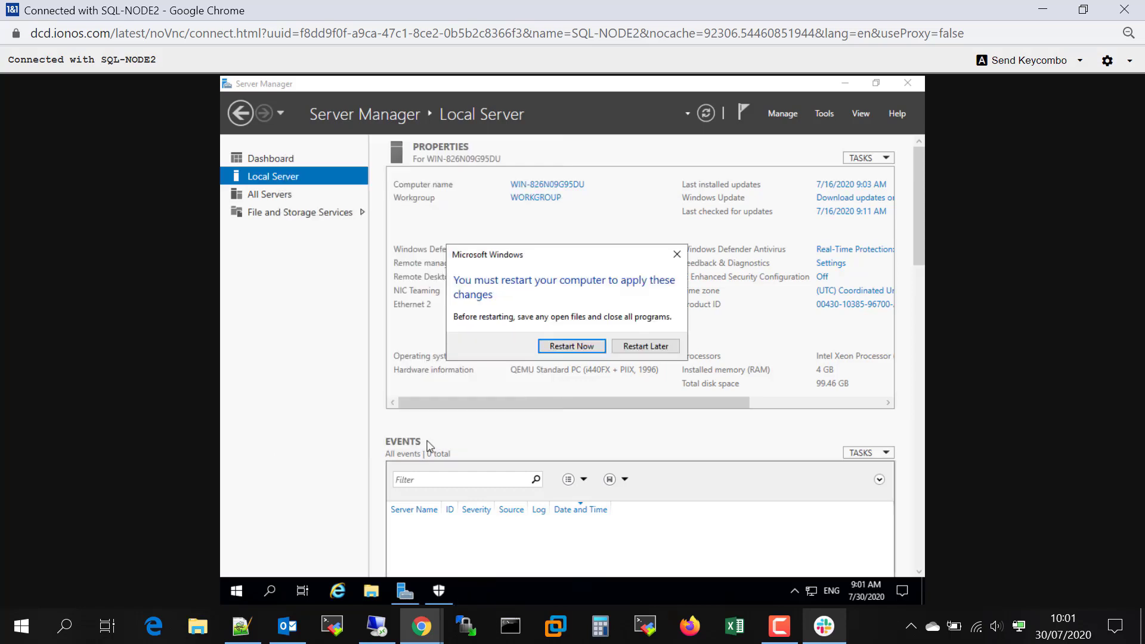
{"action": "left_click", "coordinate": [544, 354]}
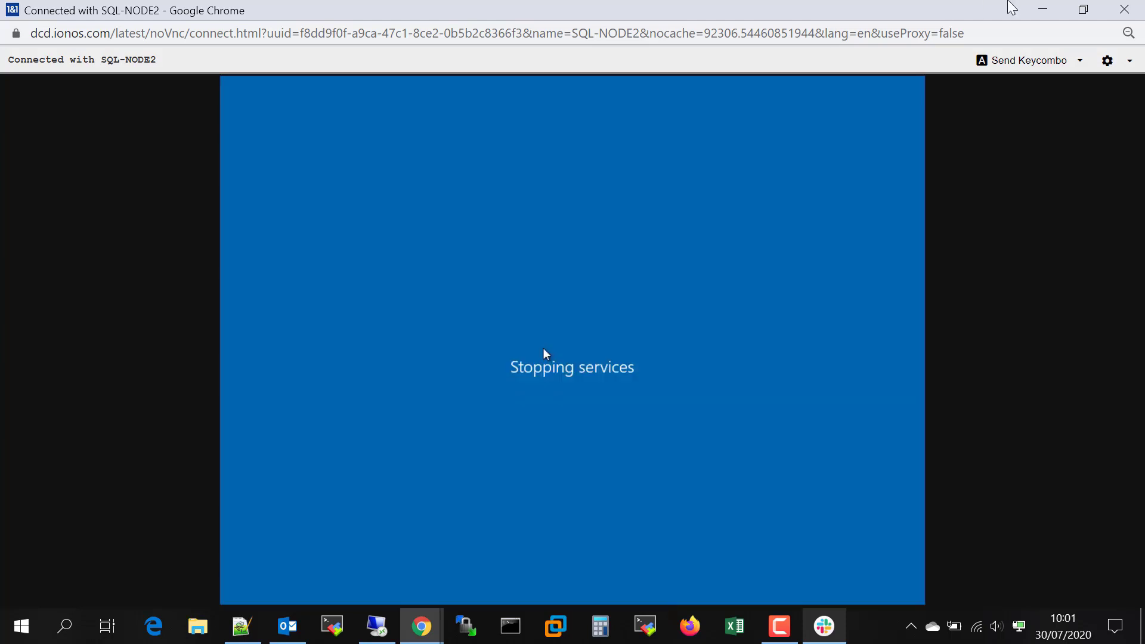
Return to the data center designer, expand SQL-NODE1's storage to check its SQL1boot volume, and select the SQL-NODE1 server.
{"action": "left_click", "coordinate": [1042, 9]}
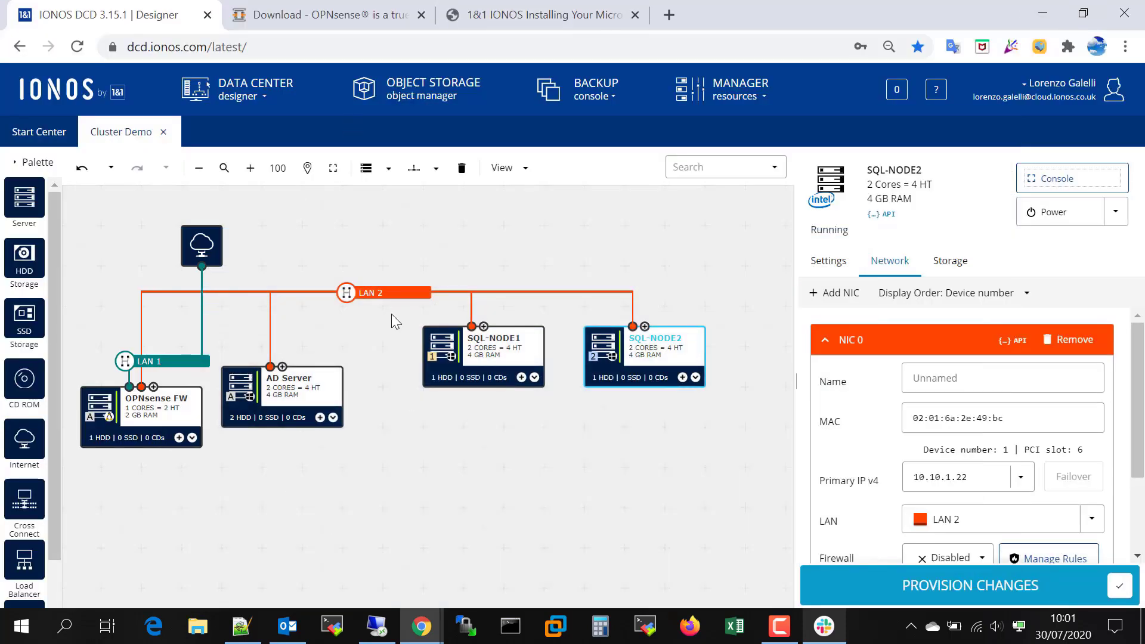
{"action": "left_click", "coordinate": [517, 341]}
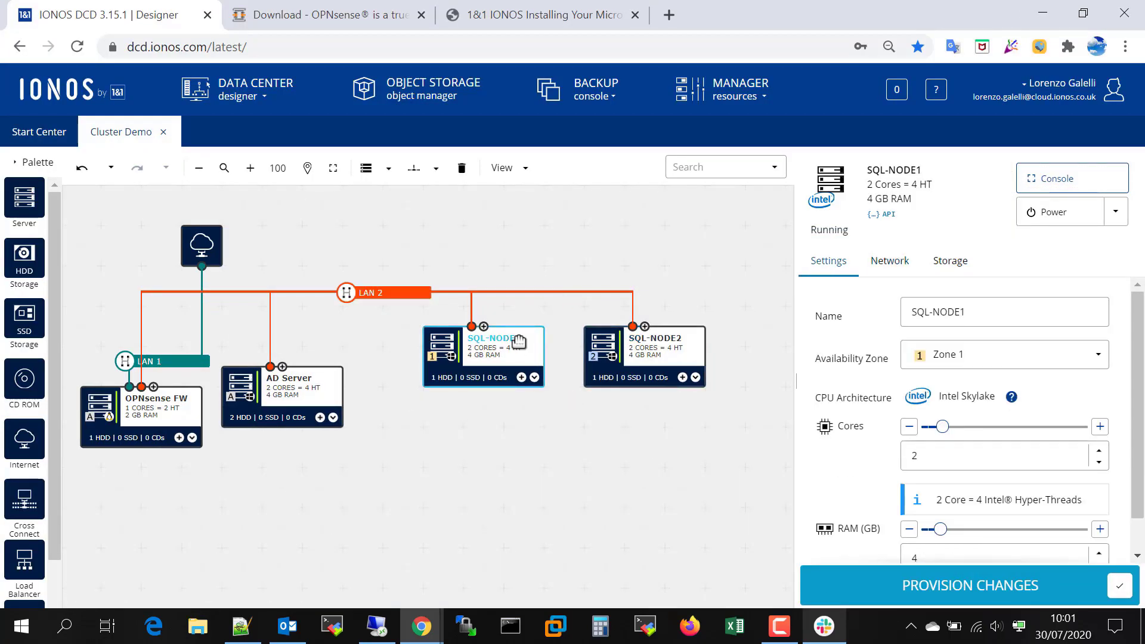
{"action": "left_click", "coordinate": [534, 378]}
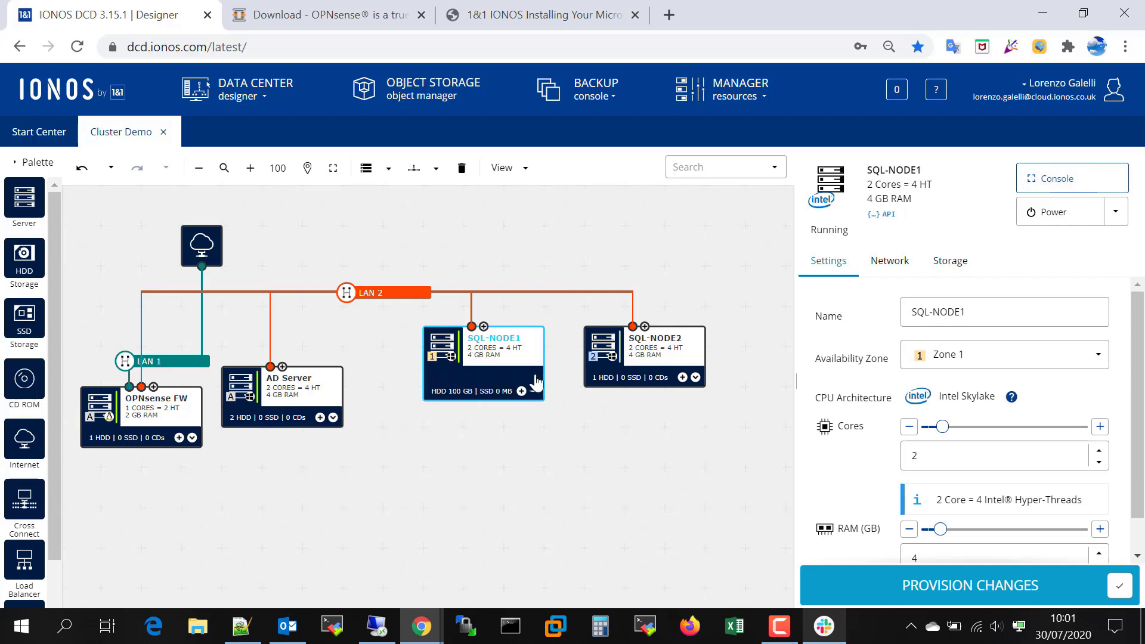
{"action": "left_click", "coordinate": [486, 380]}
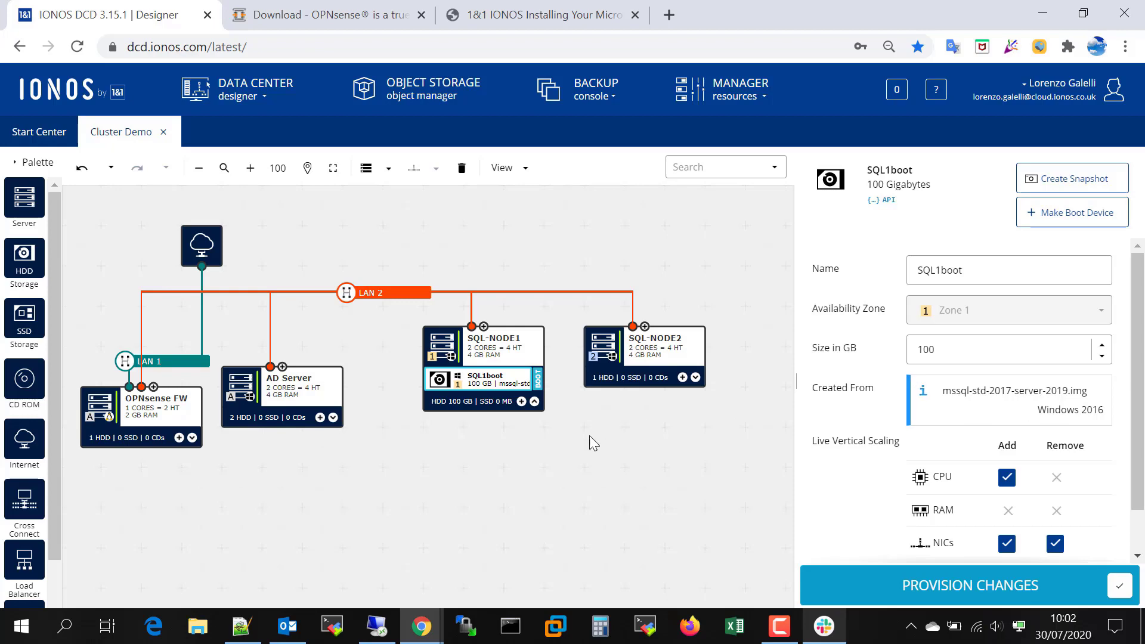
{"action": "left_click", "coordinate": [472, 350]}
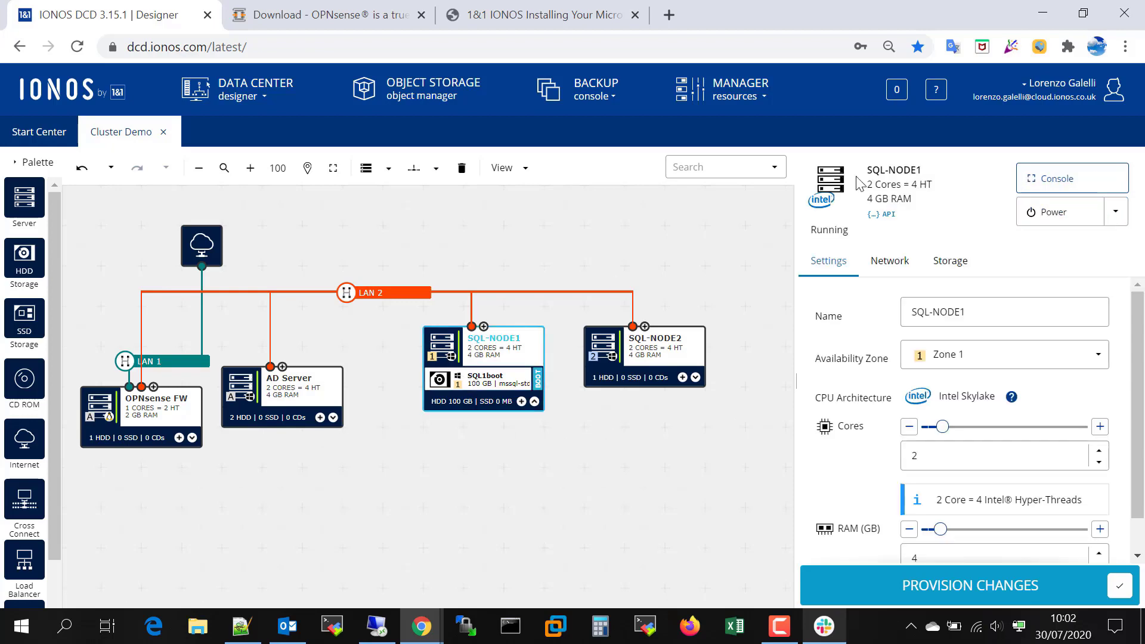
Open SQL-NODE1's remote console and find the initial logon password in Step 3 of the Microsoft SQL Server image PDF guide.
{"action": "left_click", "coordinate": [1049, 180]}
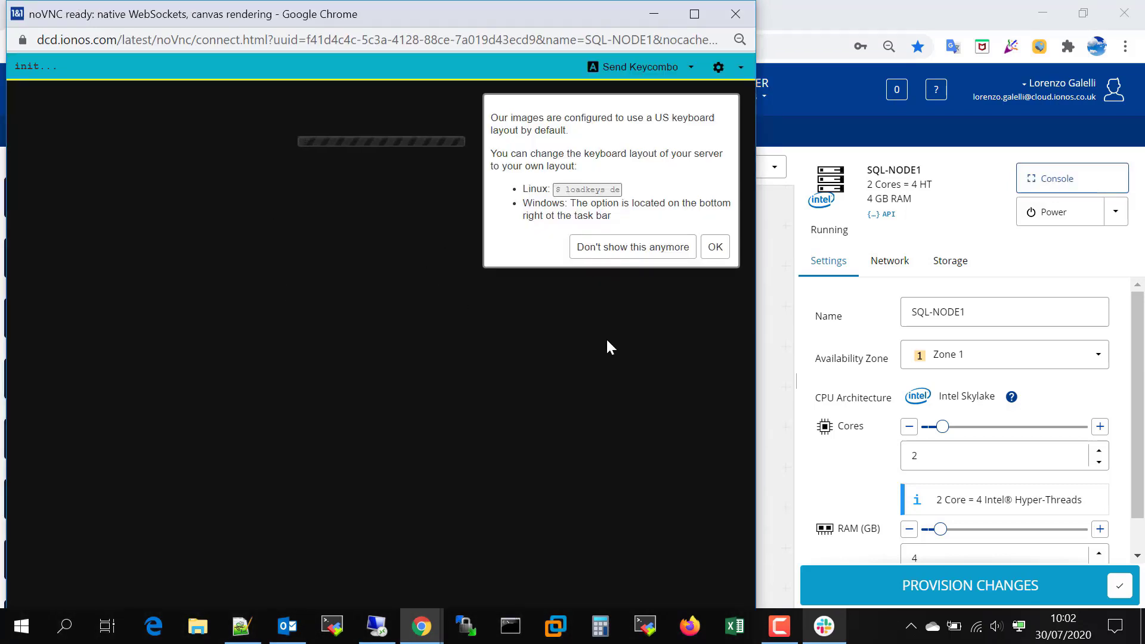
{"action": "left_click", "coordinate": [799, 16]}
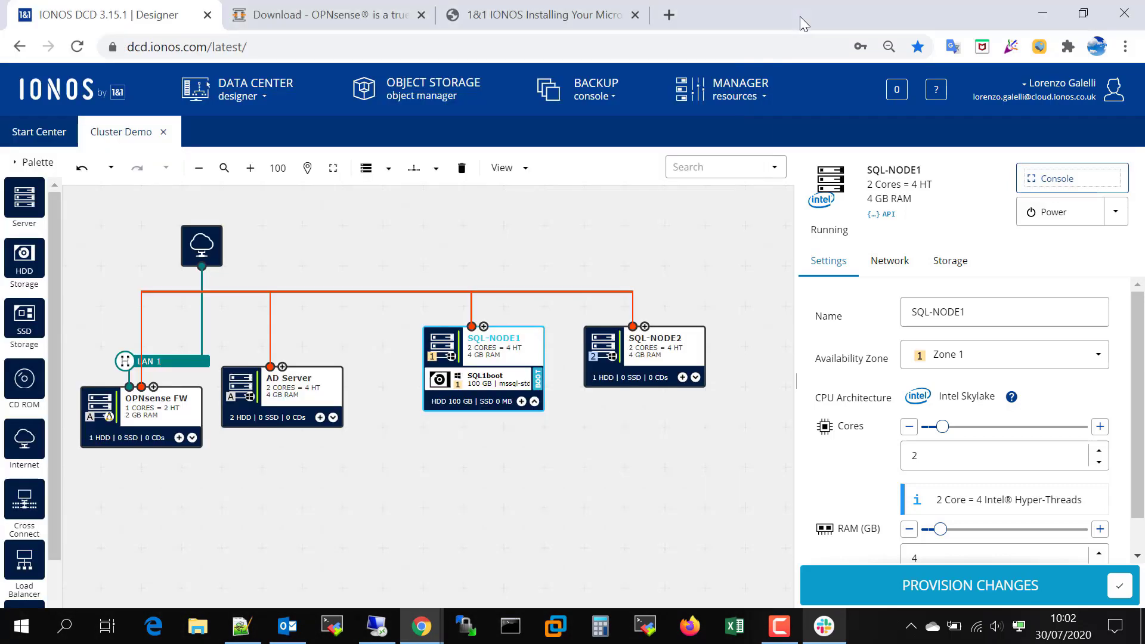
{"action": "left_click", "coordinate": [504, 16]}
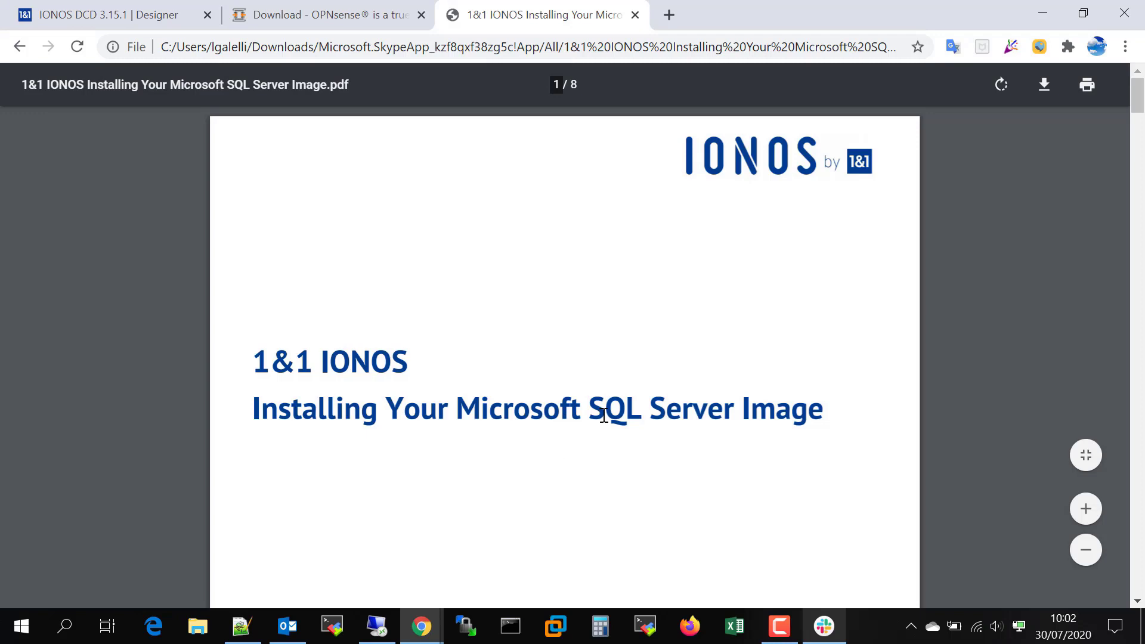
{"action": "scroll", "coordinate": [631, 376], "scroll_direction": "down", "scroll_amount": 4}
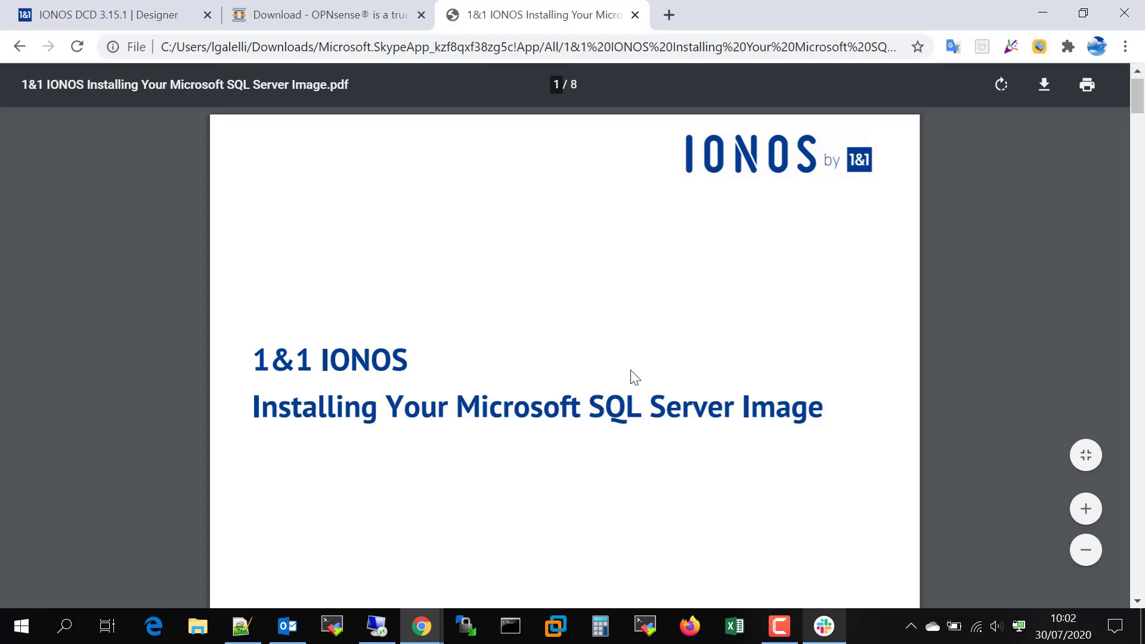
{"action": "scroll", "coordinate": [639, 370], "scroll_direction": "down", "scroll_amount": 10}
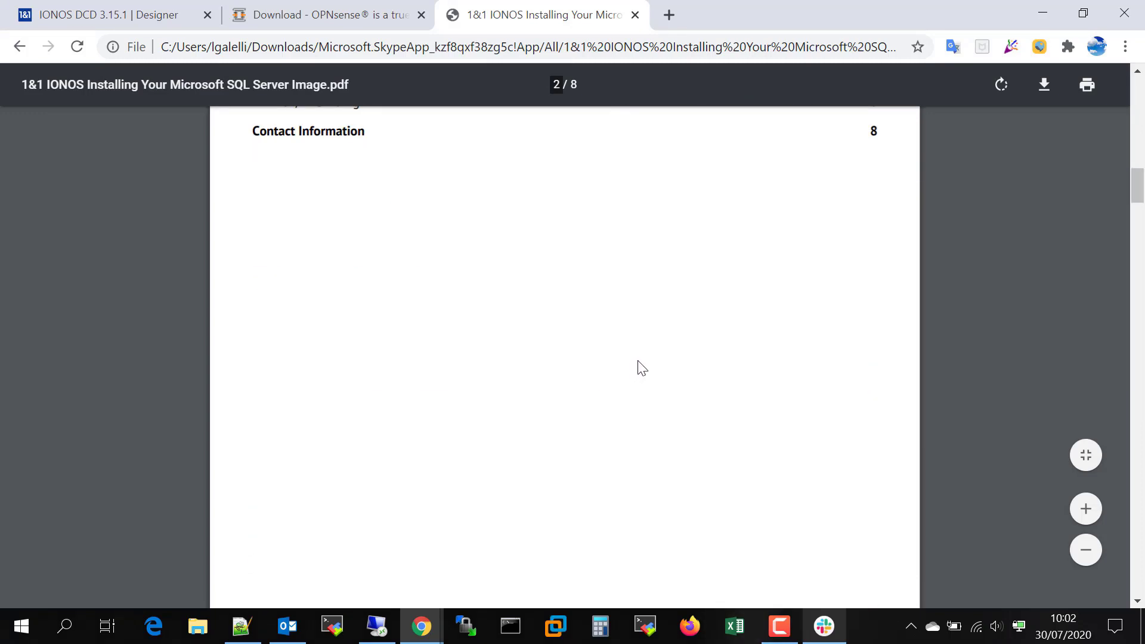
{"action": "scroll", "coordinate": [641, 366], "scroll_direction": "down", "scroll_amount": 3}
{"action": "left_click_drag", "start_coordinate": [1138, 205], "coordinate": [1141, 423]}
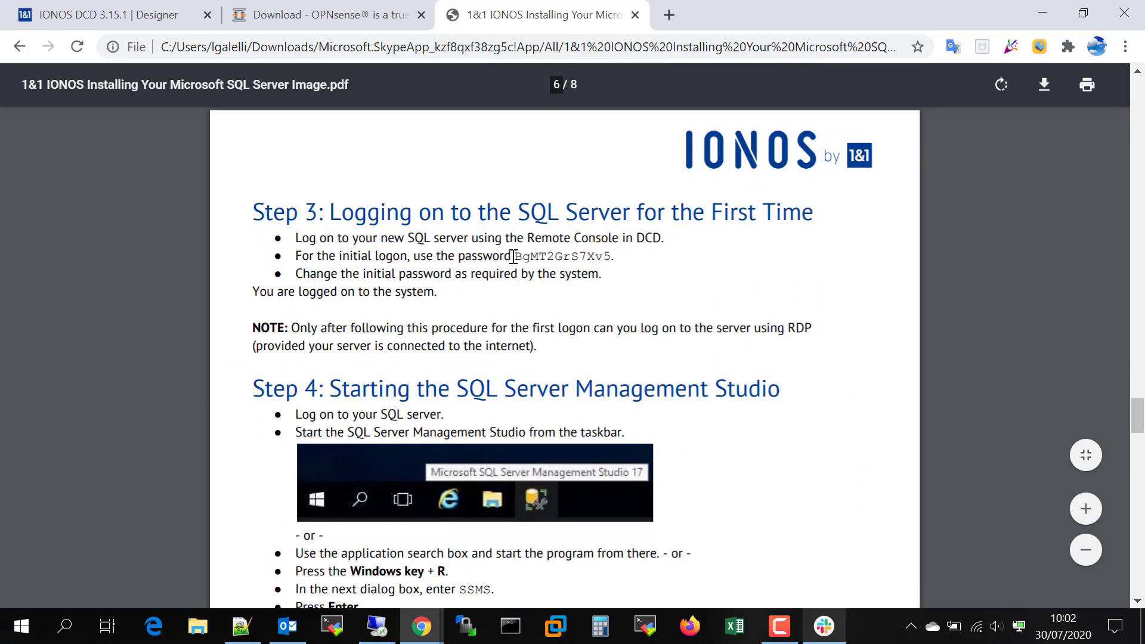
{"action": "left_click_drag", "start_coordinate": [521, 257], "coordinate": [652, 257]}
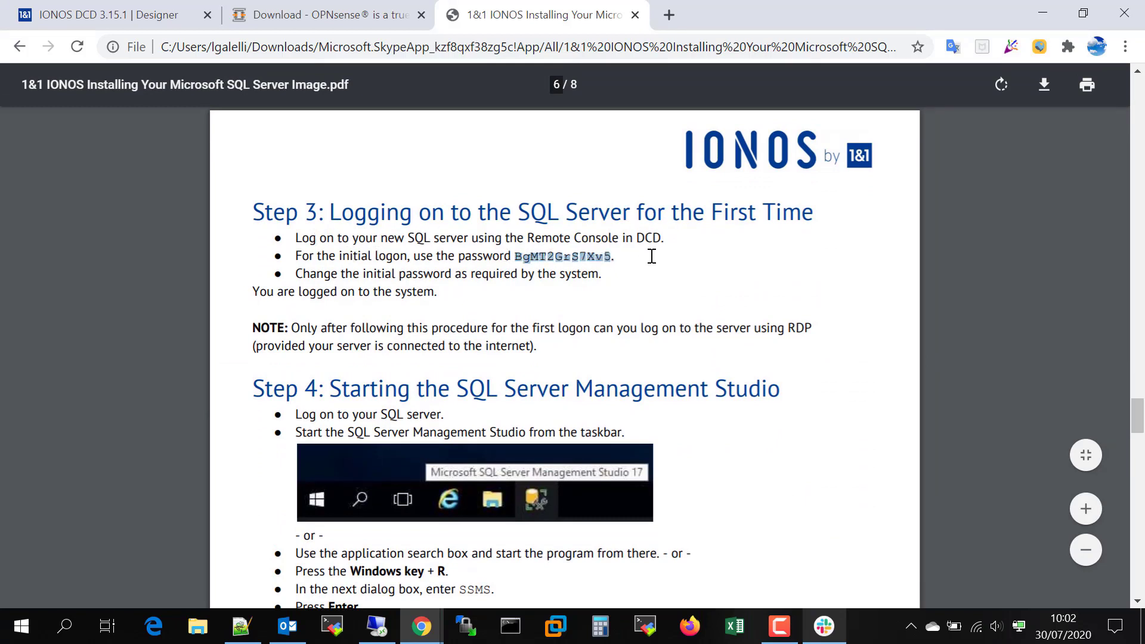
{"action": "left_click", "coordinate": [652, 262]}
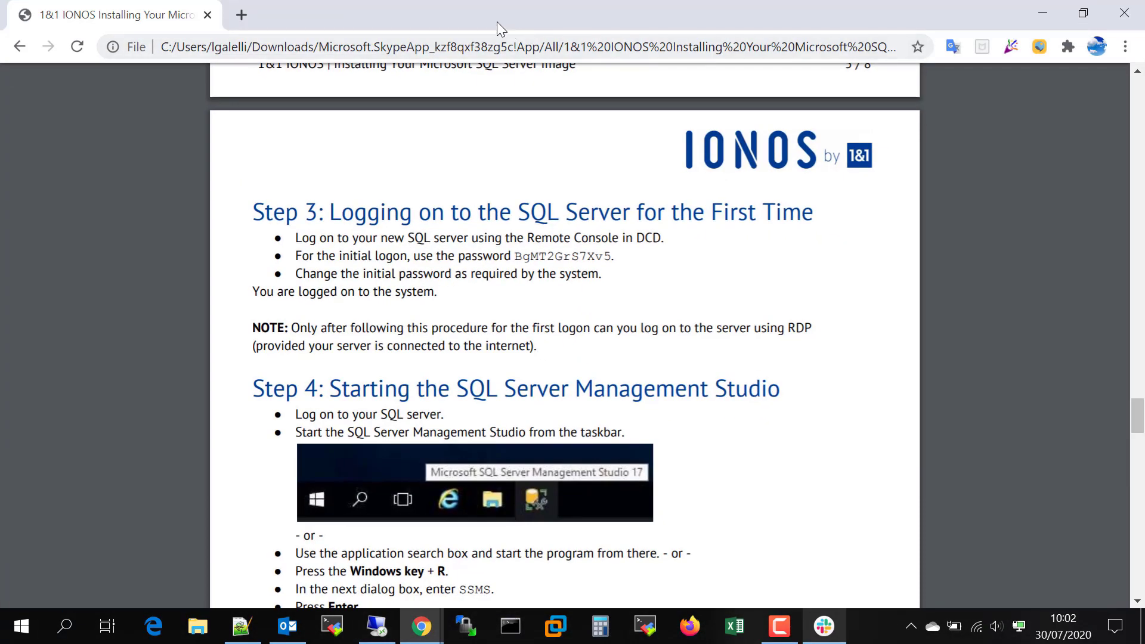
Detach the PDF guide into its own window and enlarge it around the initial logon password line.
{"action": "left_click_drag", "start_coordinate": [416, 16], "coordinate": [1142, 107]}
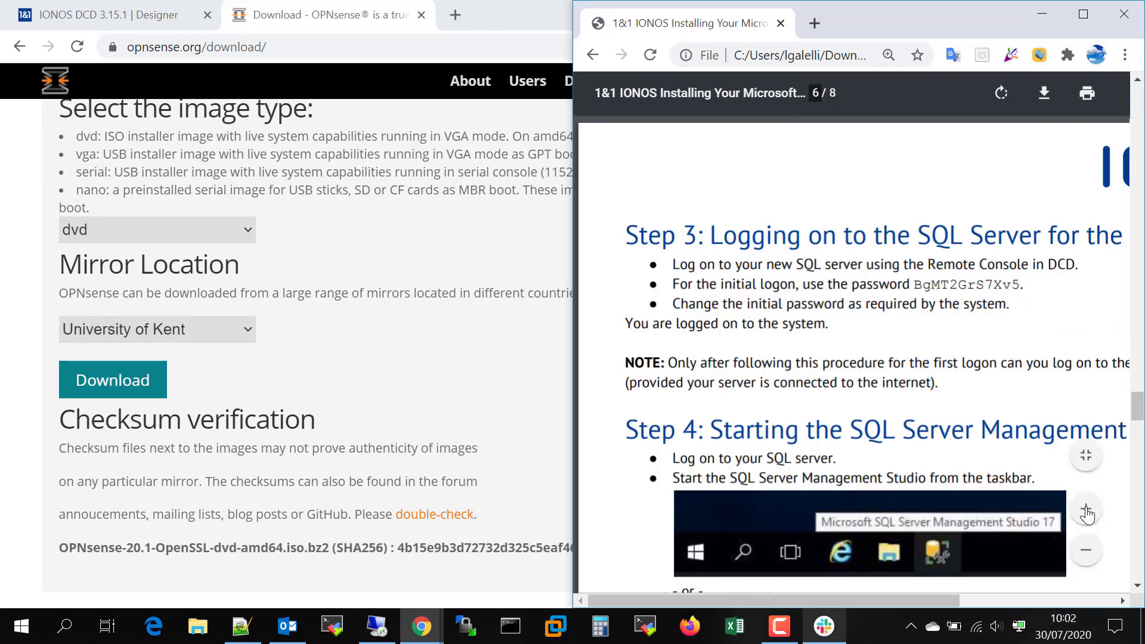
{"action": "left_click", "coordinate": [1086, 510]}
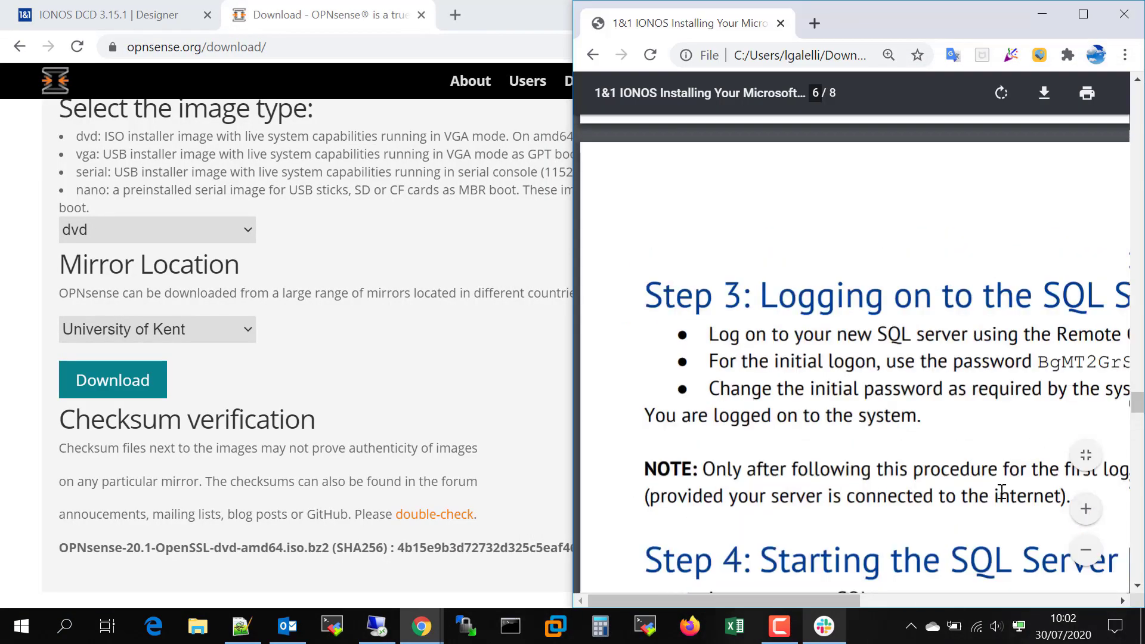
{"action": "left_click_drag", "start_coordinate": [825, 599], "coordinate": [884, 597]}
{"action": "left_click", "coordinate": [1086, 509]}
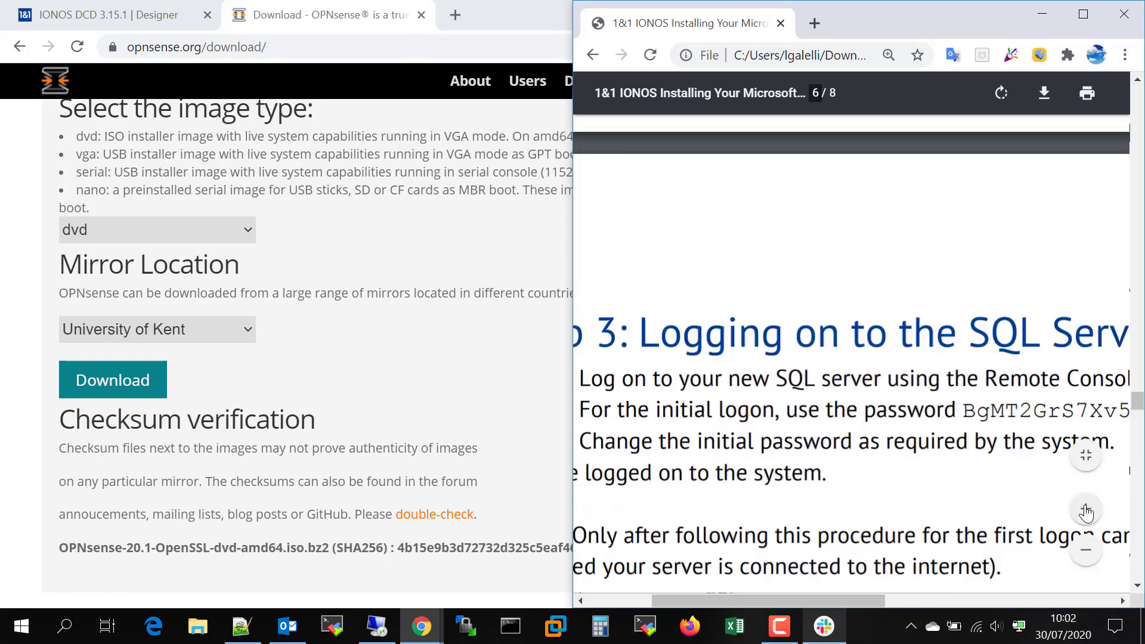
{"action": "left_click_drag", "start_coordinate": [860, 595], "coordinate": [887, 590]}
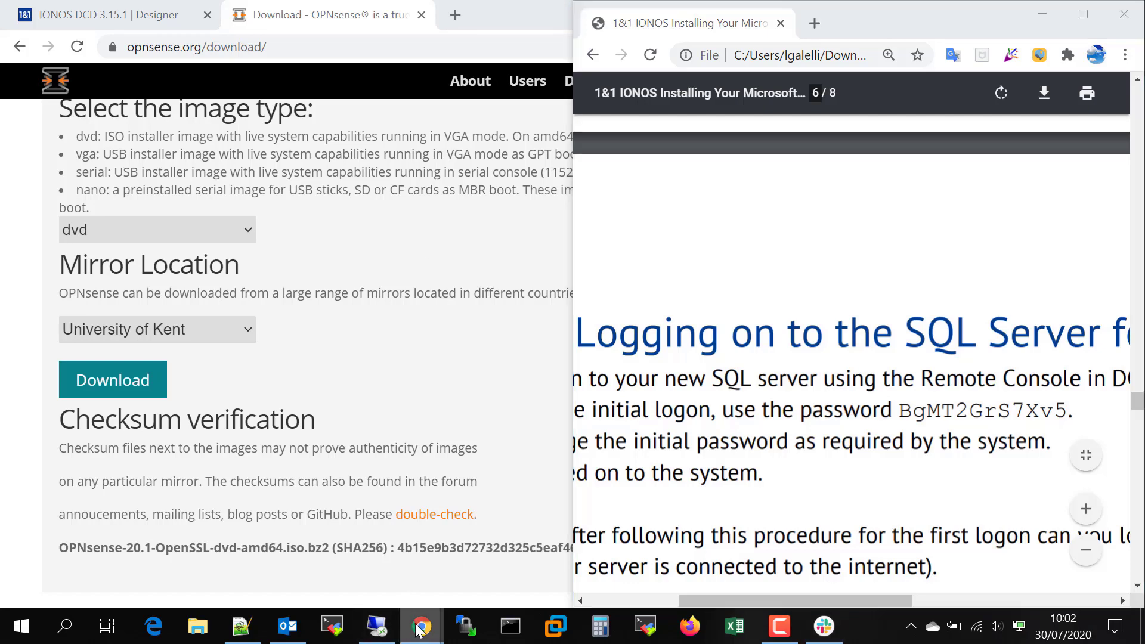
Switch to the SQL-NODE1 console window and reconnect its VNC session.
{"action": "mouse_move", "coordinate": [421, 626]}
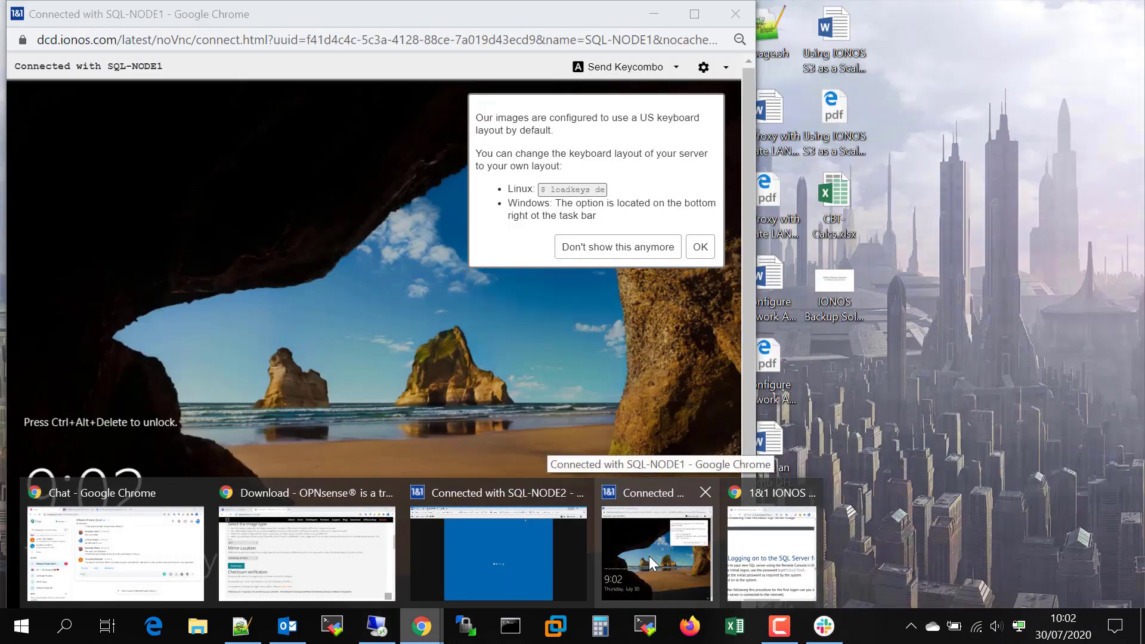
{"action": "left_click", "coordinate": [649, 555]}
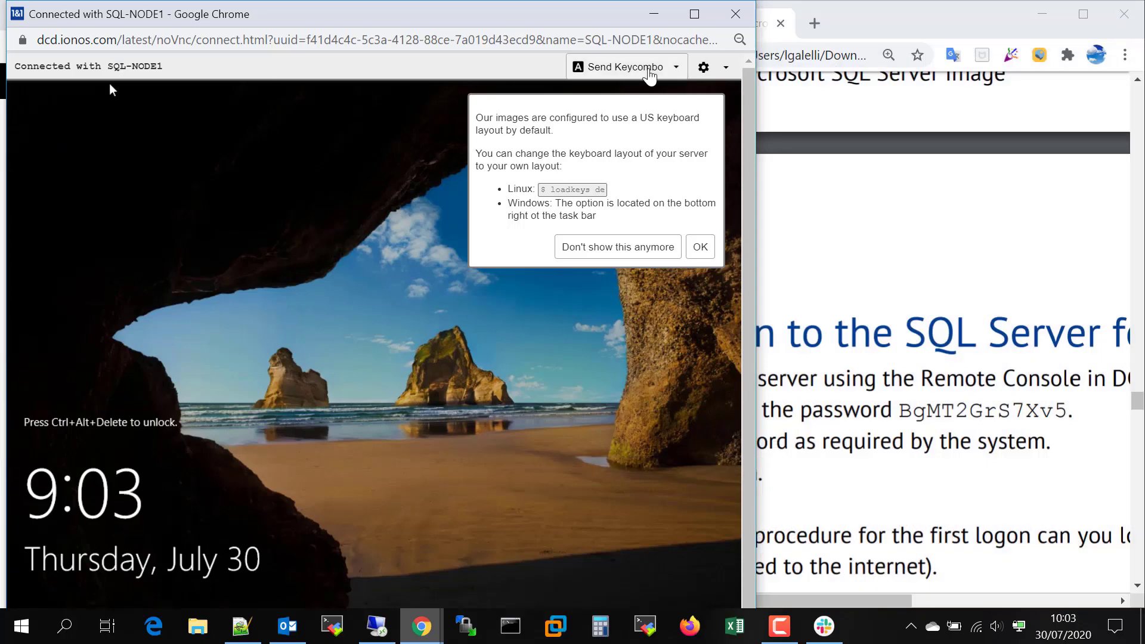
{"action": "left_click", "coordinate": [701, 69]}
{"action": "left_click", "coordinate": [702, 96]}
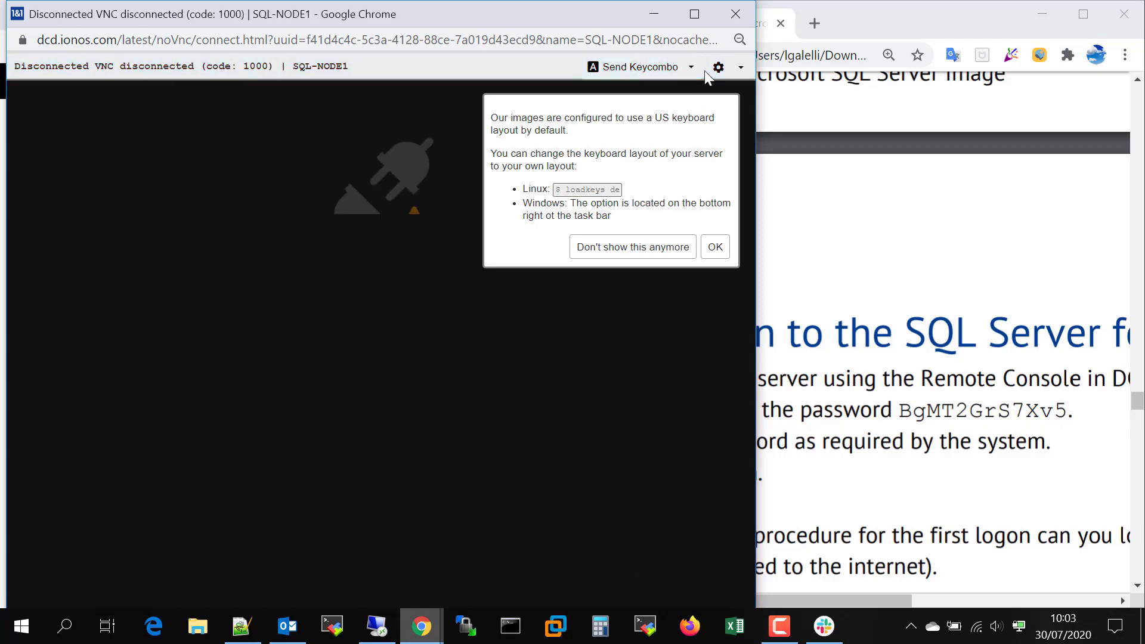
Dismiss the console's keyboard-layout notice and send Ctrl+Alt+Del to SQL-NODE1 to unlock its sign-in screen.
{"action": "left_click", "coordinate": [655, 69]}
{"action": "left_click", "coordinate": [627, 99]}
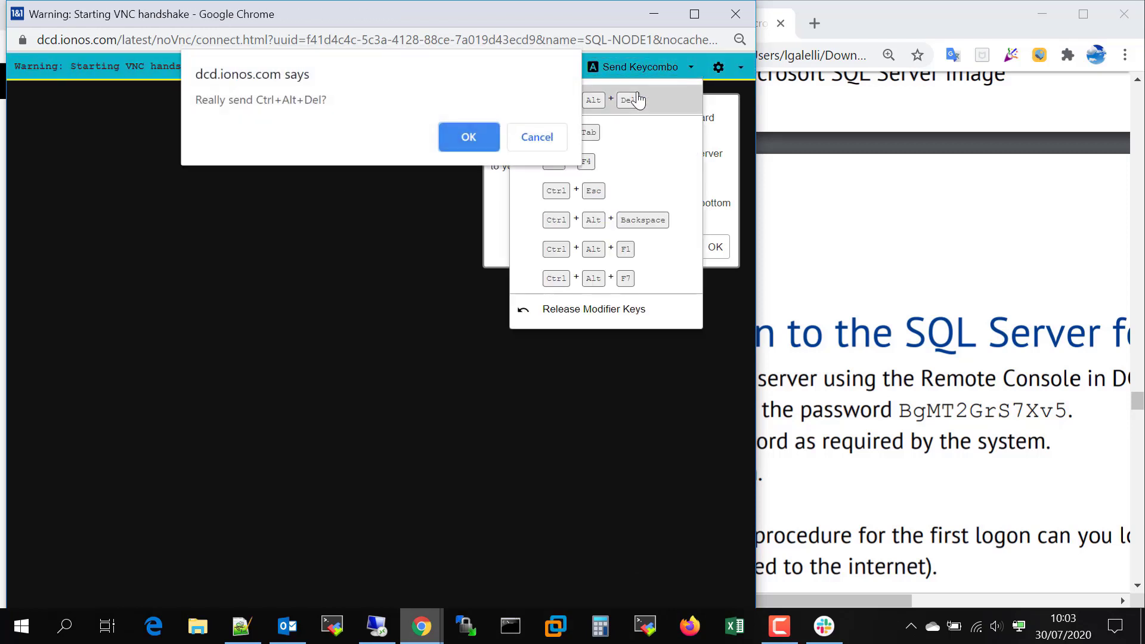
{"action": "left_click", "coordinate": [454, 134]}
{"action": "left_click", "coordinate": [718, 248]}
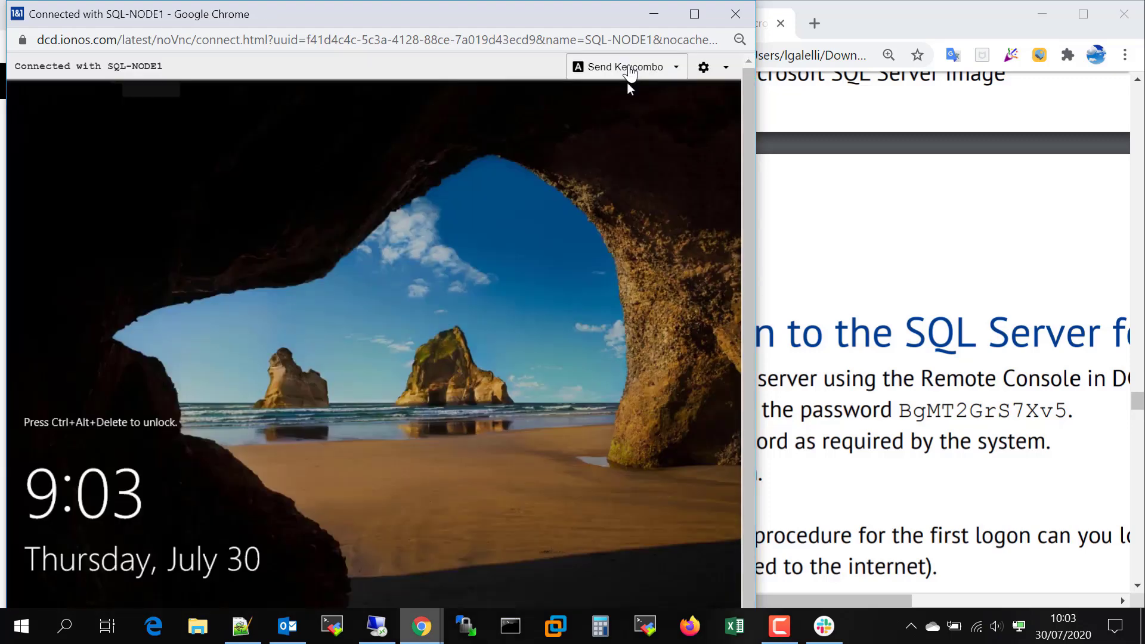
{"action": "left_click", "coordinate": [628, 75]}
{"action": "left_click", "coordinate": [627, 98]}
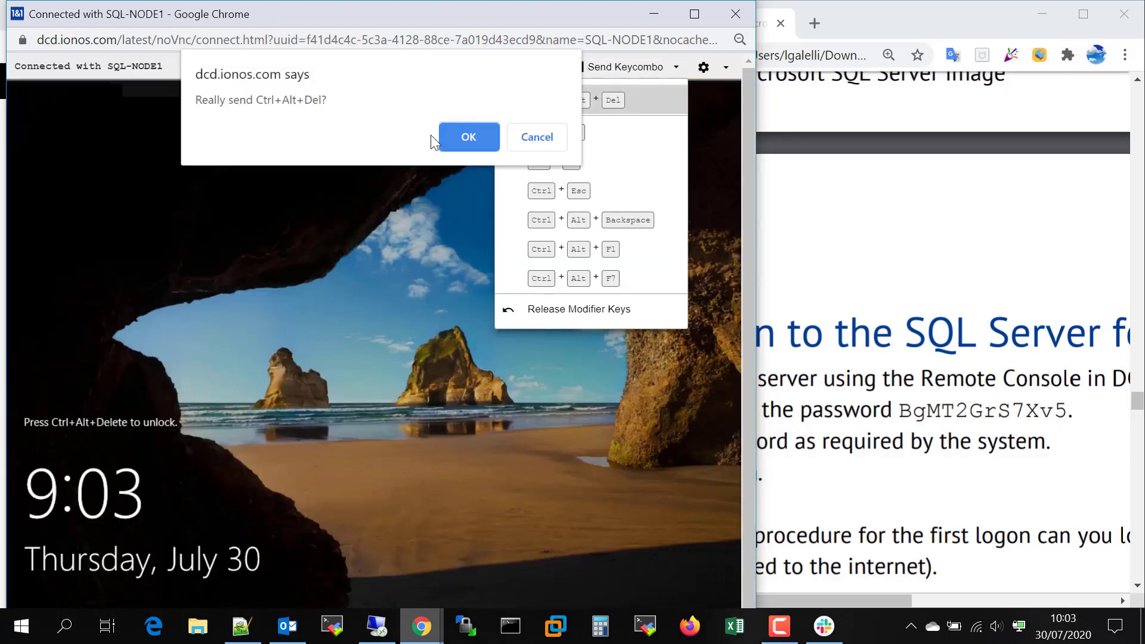
{"action": "left_click", "coordinate": [469, 137]}
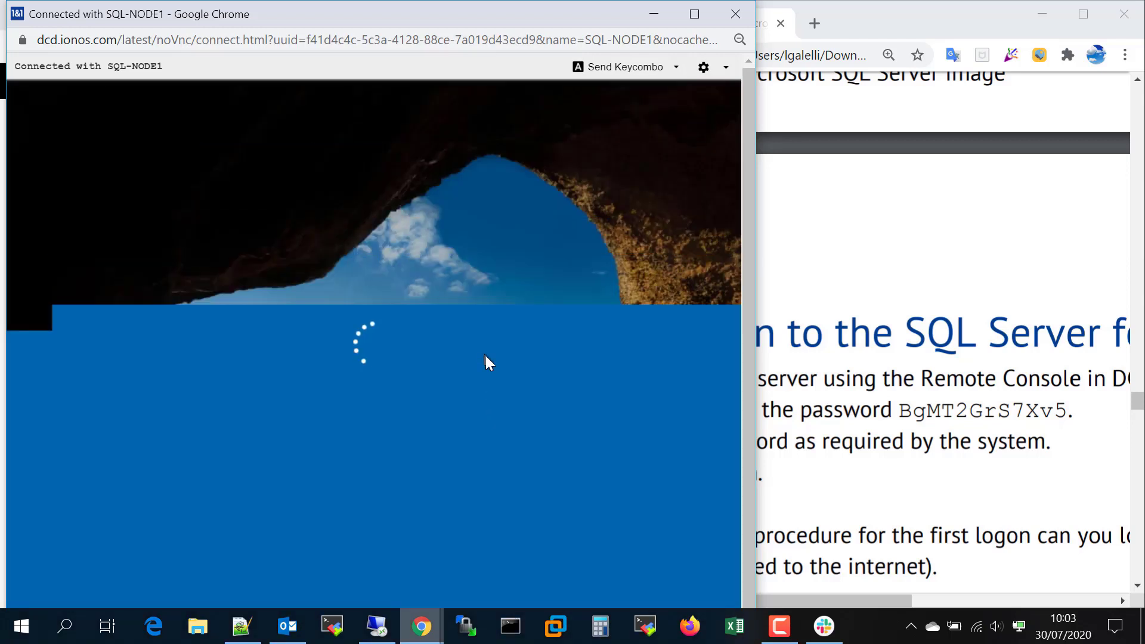
Sign in to SQL-NODE1 as Administrator by entering the initial logon password from the guide.
{"action": "left_click", "coordinate": [377, 418]}
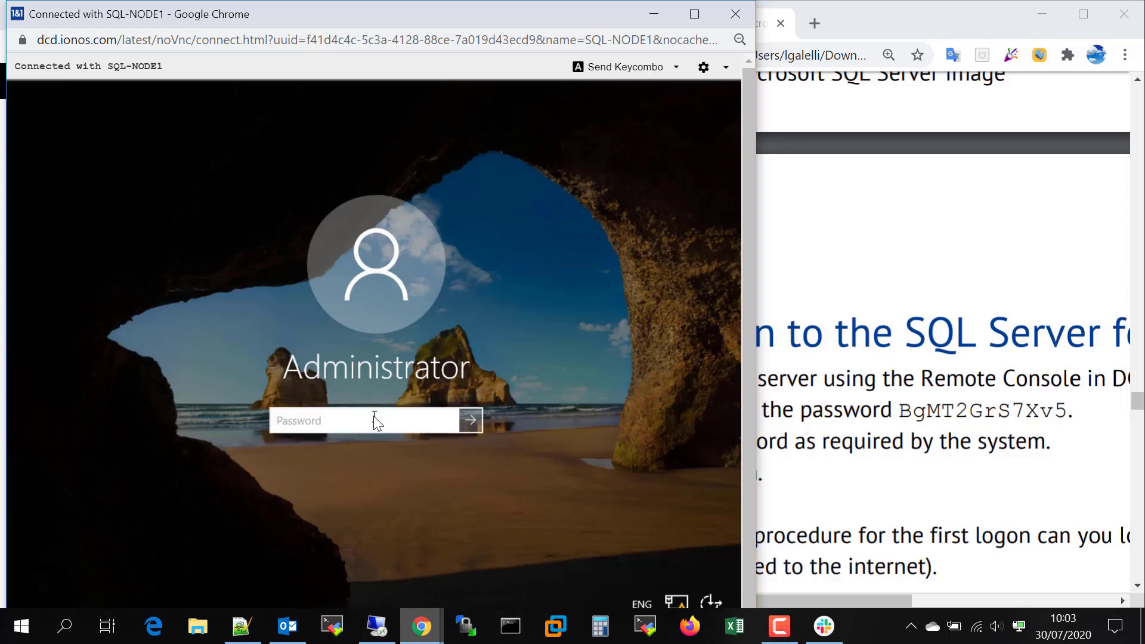
{"action": "type", "text": "B"}
{"action": "key", "text": "Return"}
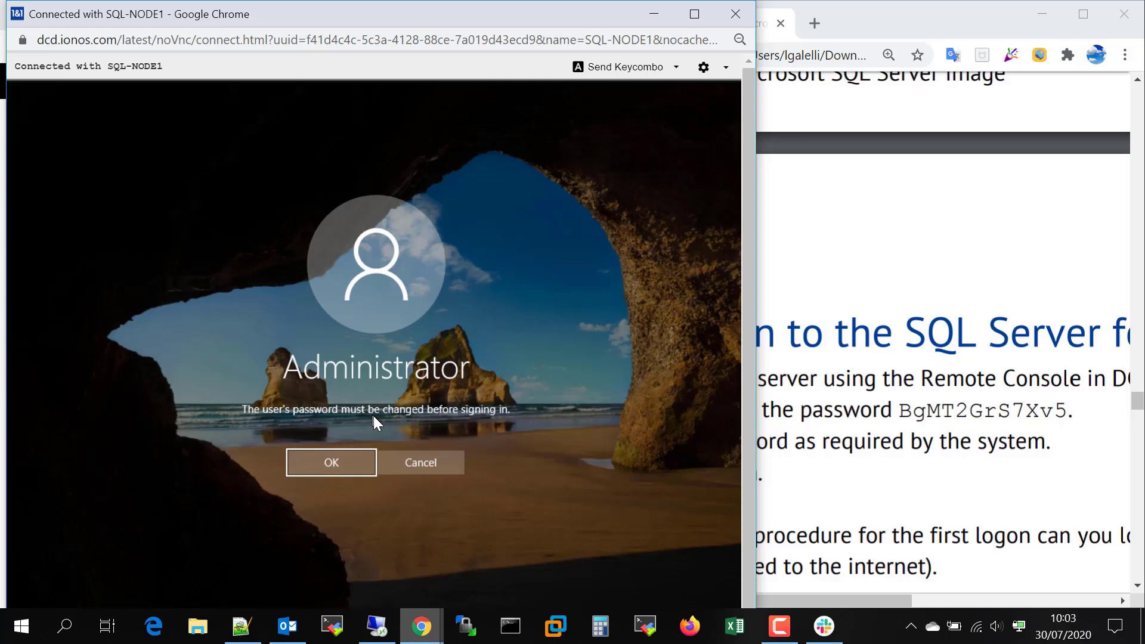
Change the Administrator password on SQL-NODE1 by entering and confirming a new password, and continue to the desktop.
{"action": "left_click", "coordinate": [351, 459]}
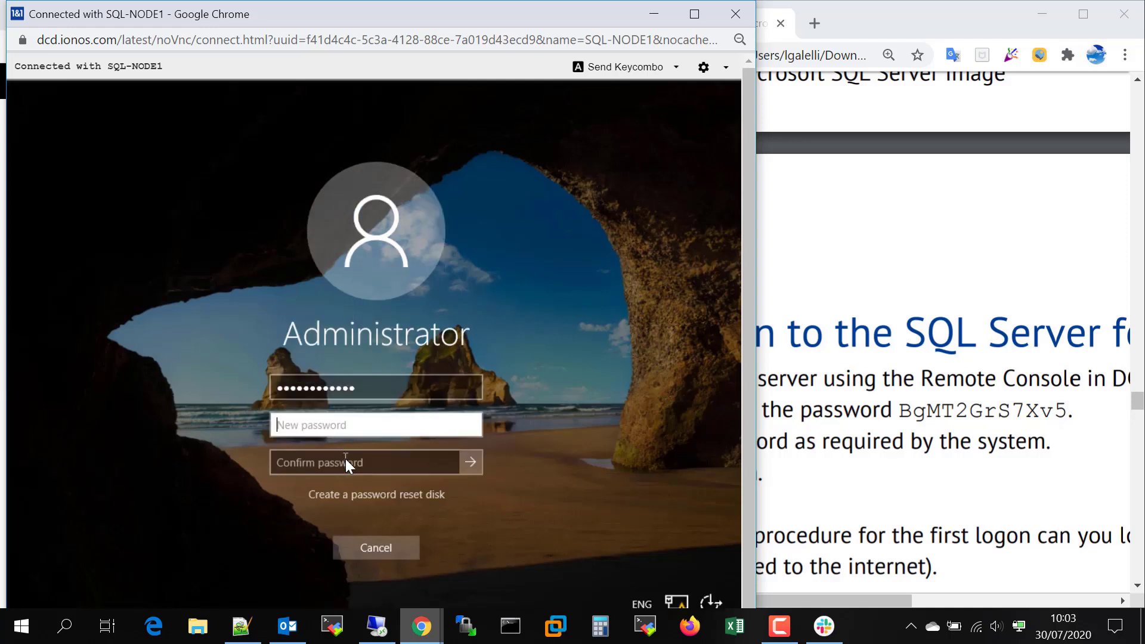
{"action": "type", "text": "••••••••••"}
{"action": "key", "text": "Tab"}
{"action": "type", "text": "••"}
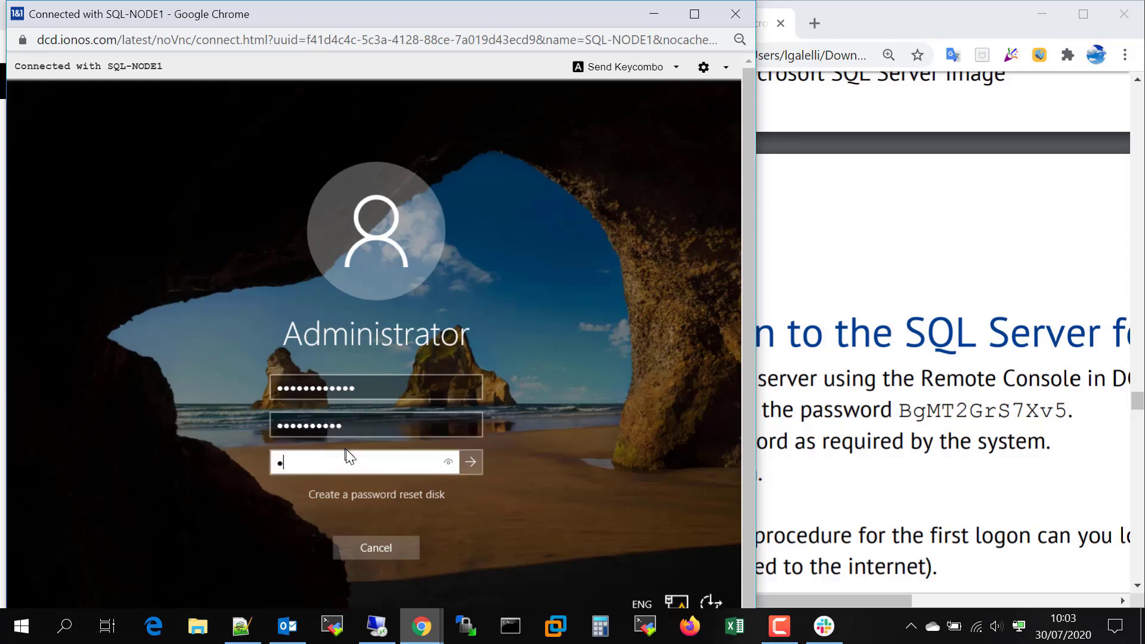
{"action": "type", "text": "•••••••"}
{"action": "key", "text": "Return"}
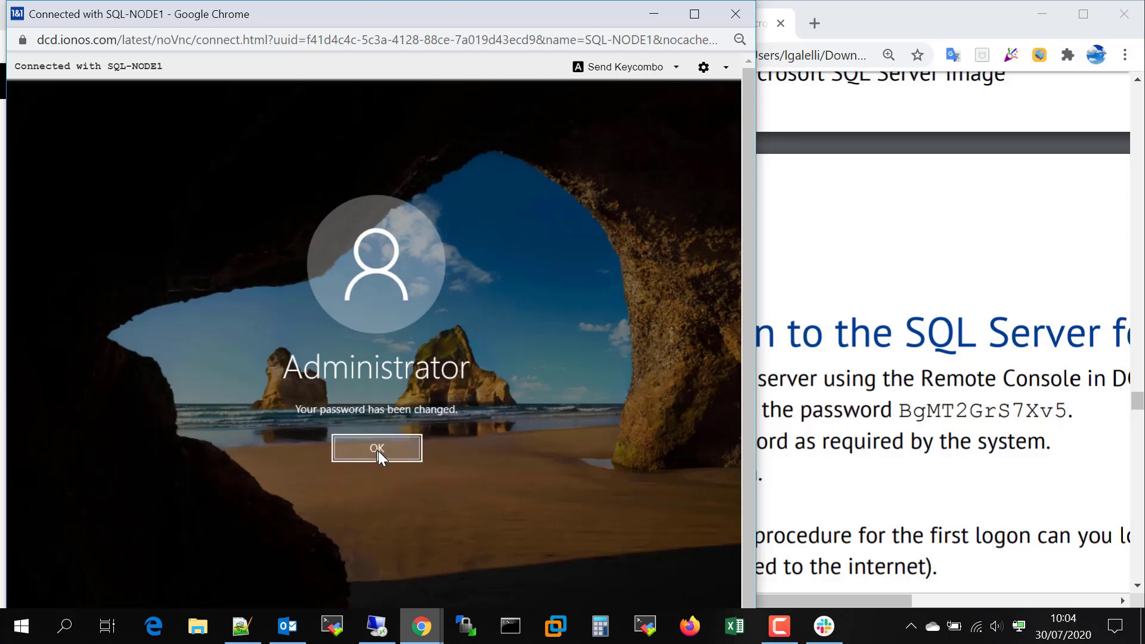
{"action": "left_click", "coordinate": [378, 450]}
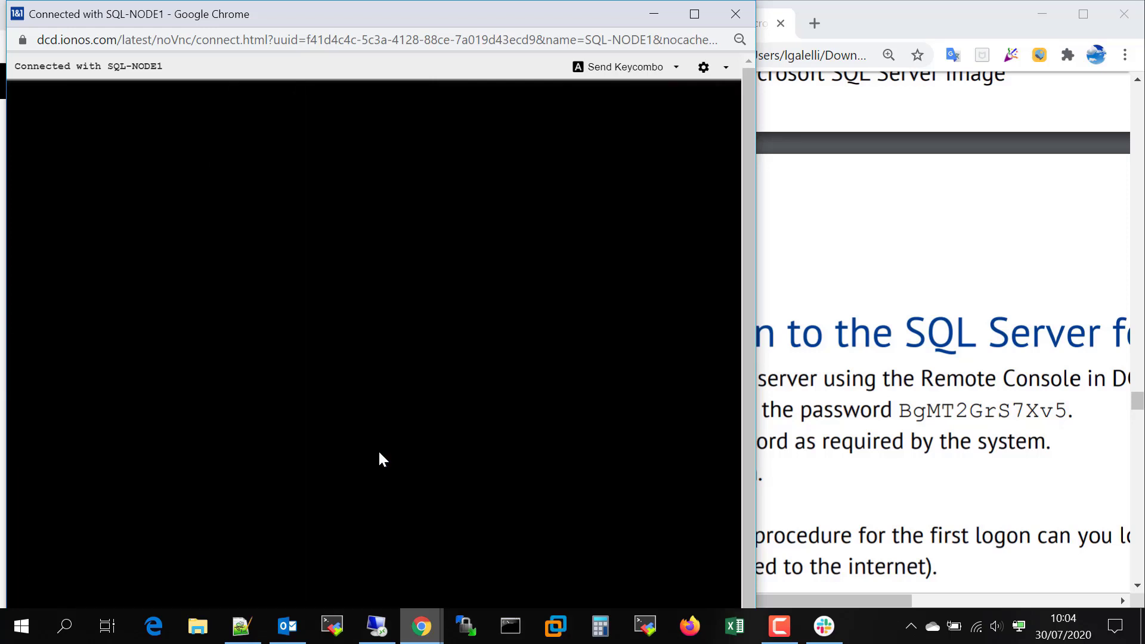
Maximize the SQL-NODE1 console, allow the PC to be discoverable on the network, and open the network adapter options.
{"action": "left_click", "coordinate": [694, 14]}
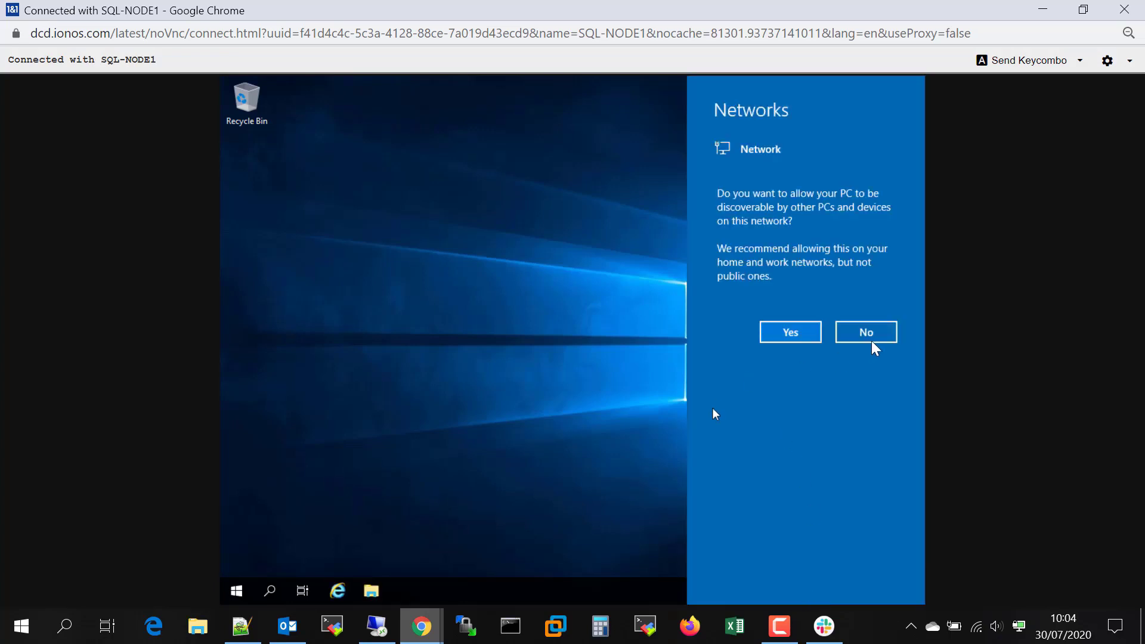
{"action": "left_click", "coordinate": [790, 332]}
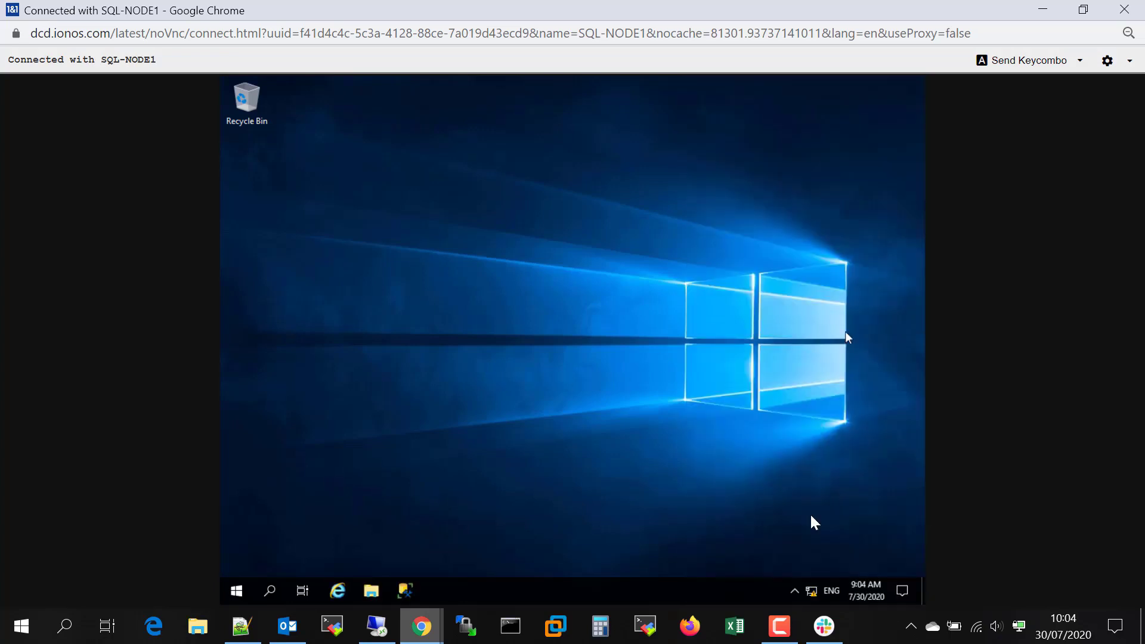
{"action": "right_click", "coordinate": [812, 591]}
{"action": "left_click", "coordinate": [780, 571]}
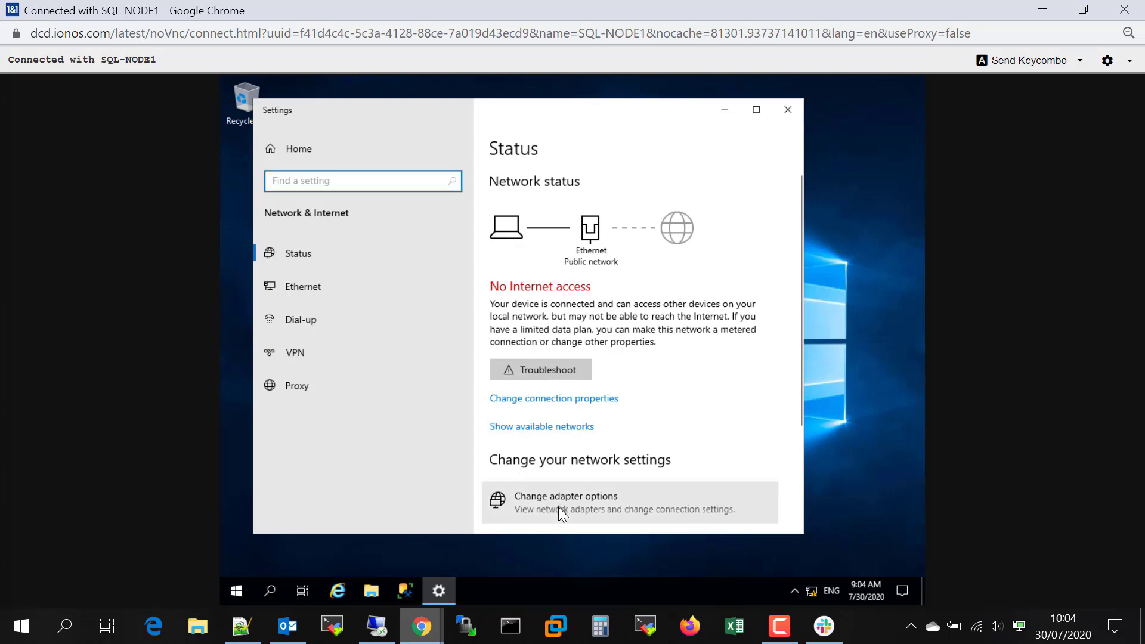
{"action": "left_click", "coordinate": [558, 507]}
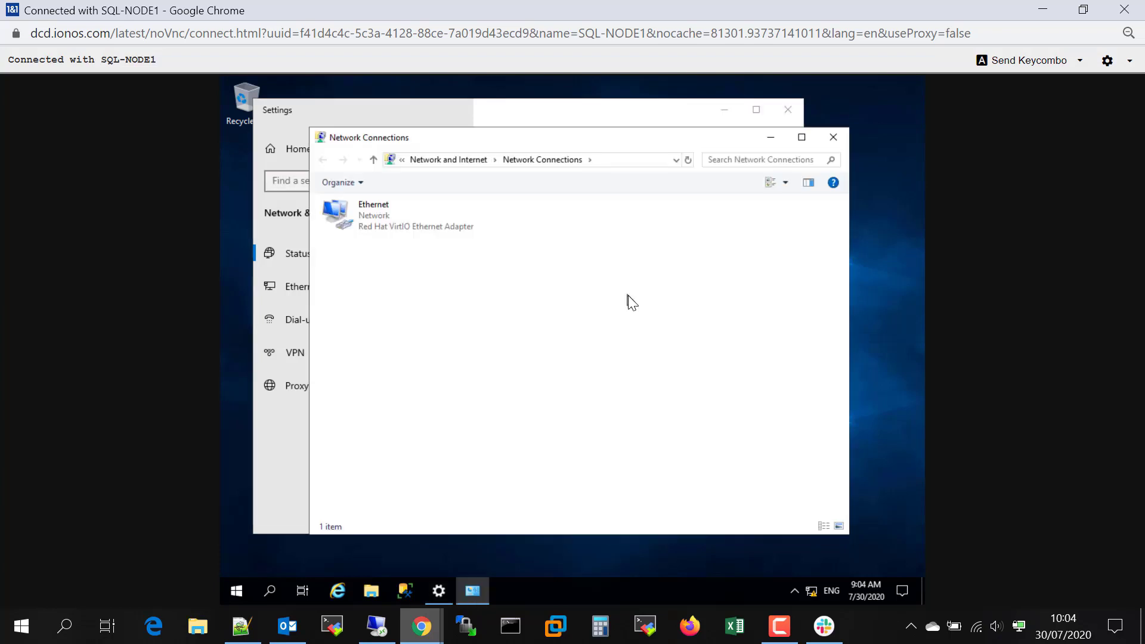
Give SQL-NODE1's Ethernet adapter a static IPv4 address starting with 10.10 and ending in 21, with subnet mask 255.255.255.0.
{"action": "right_click", "coordinate": [382, 213]}
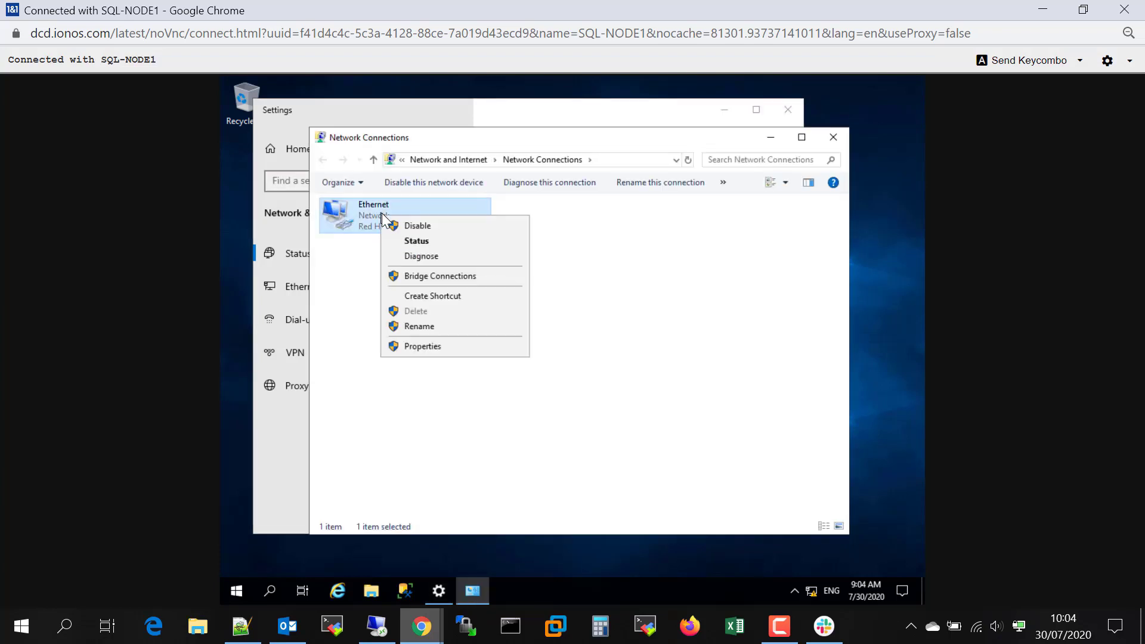
{"action": "left_click", "coordinate": [442, 346]}
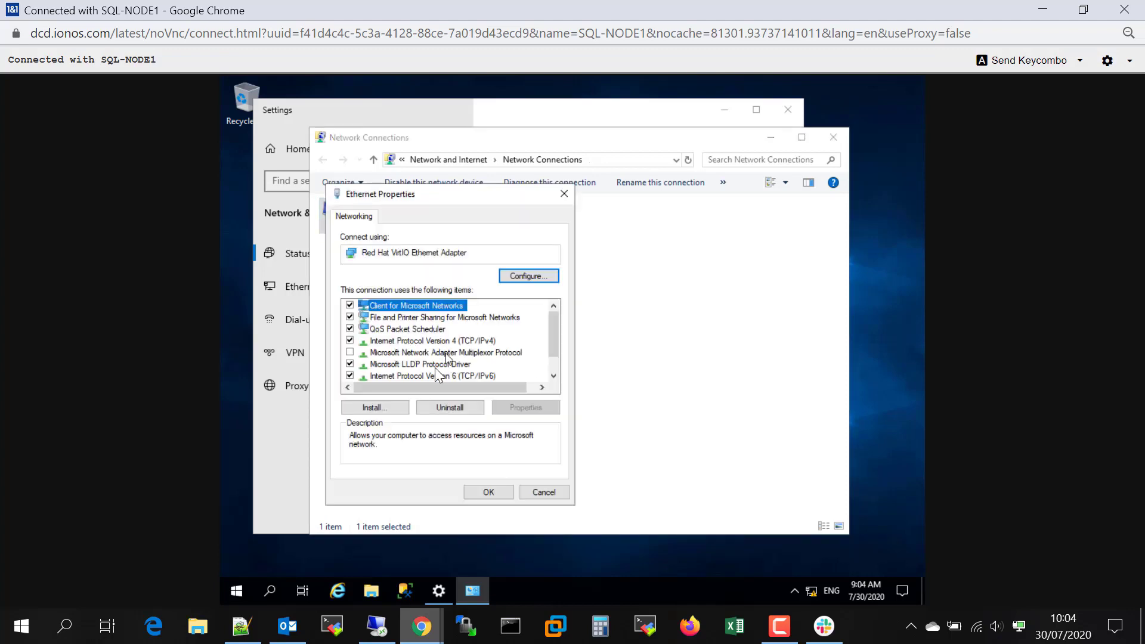
{"action": "double_click", "coordinate": [431, 343]}
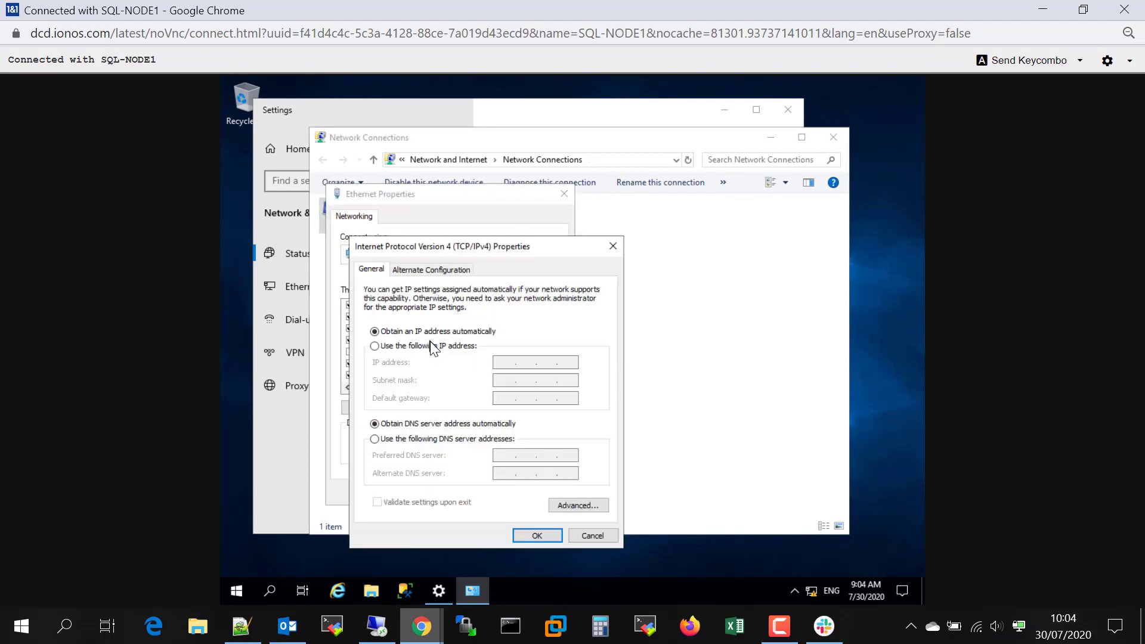
{"action": "left_click", "coordinate": [434, 347]}
{"action": "left_click", "coordinate": [505, 362]}
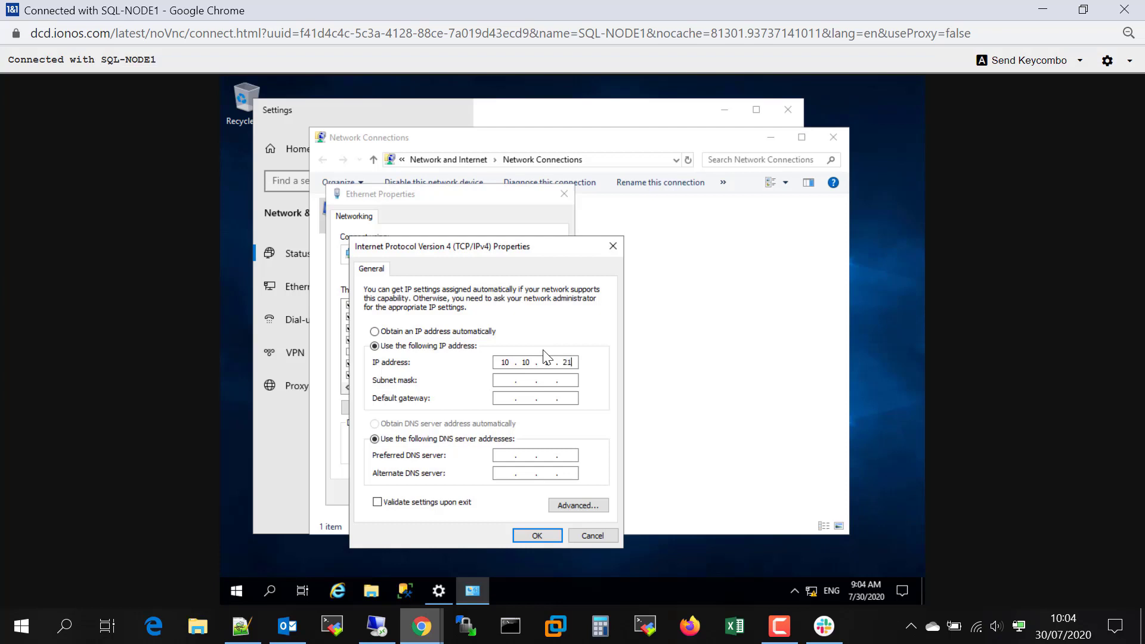
{"action": "key", "text": "Tab"}
{"action": "type", "text": "255.255.255.0"}
{"action": "left_click", "coordinate": [518, 536]}
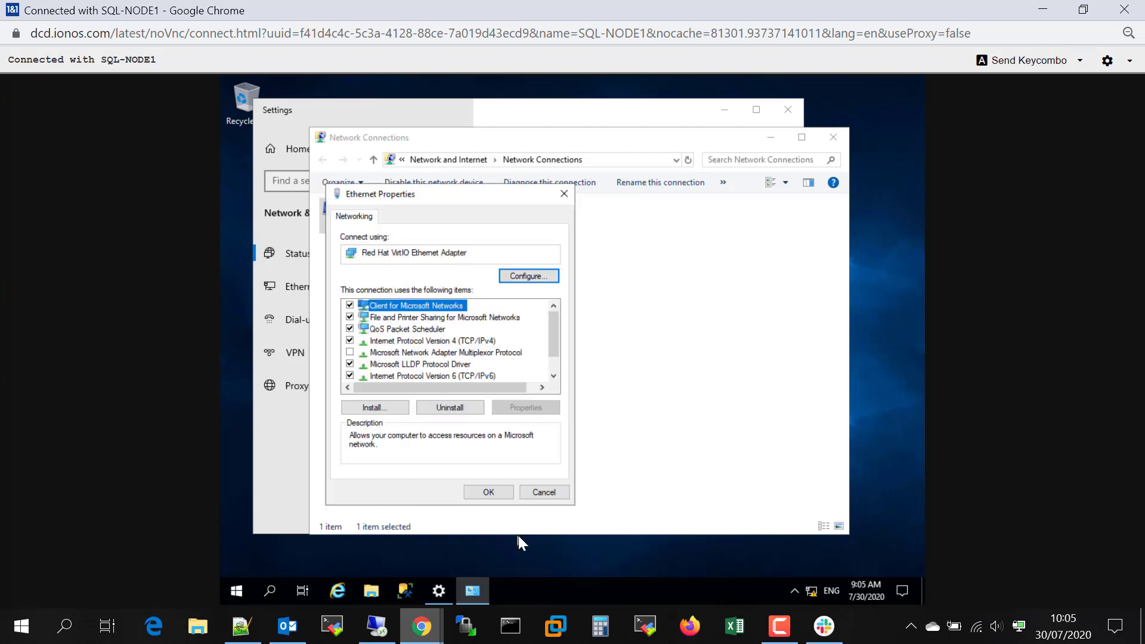
{"action": "left_click", "coordinate": [499, 494]}
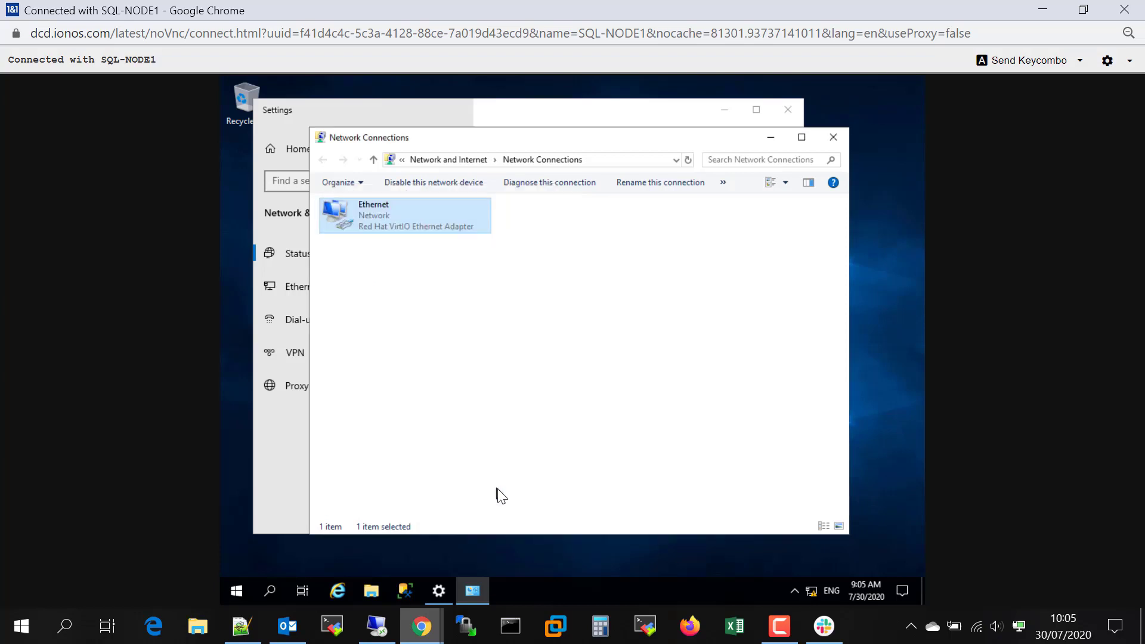
Close the network settings windows on SQL-NODE1 and open the Local Server properties in Server Manager, dismissing the Windows Admin Center notice.
{"action": "left_click", "coordinate": [835, 138]}
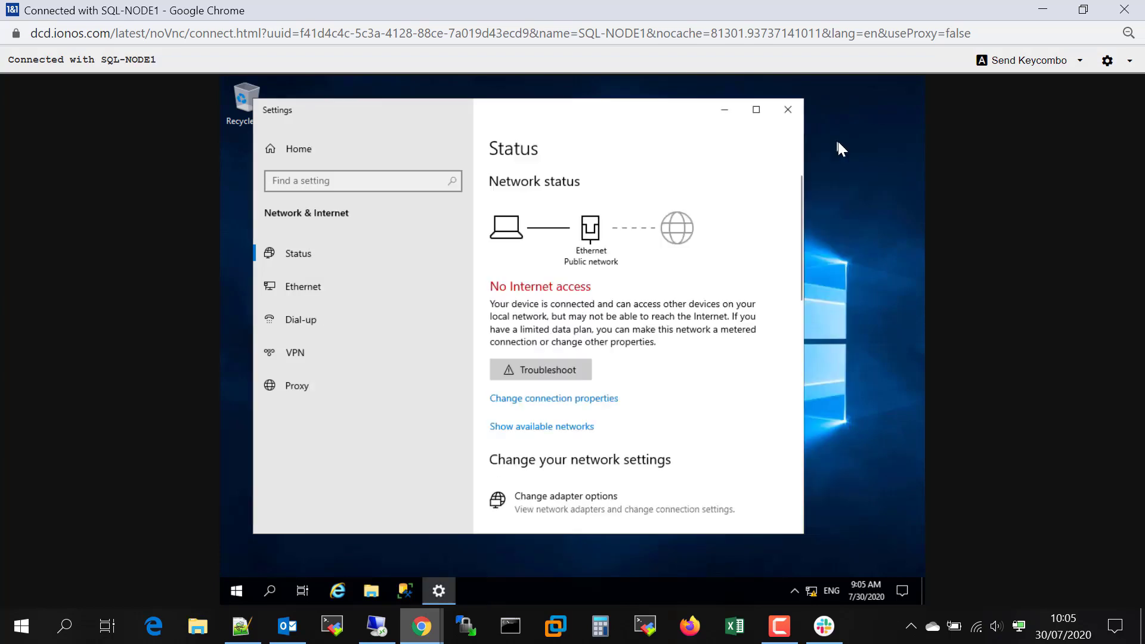
{"action": "left_click", "coordinate": [788, 108]}
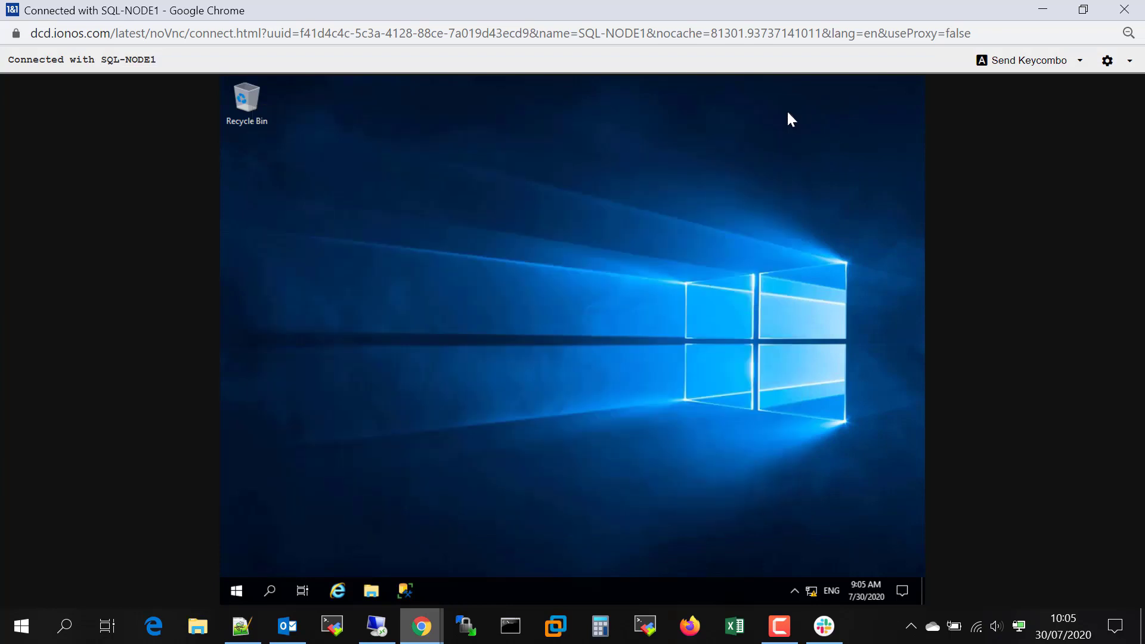
{"action": "left_click", "coordinate": [248, 588]}
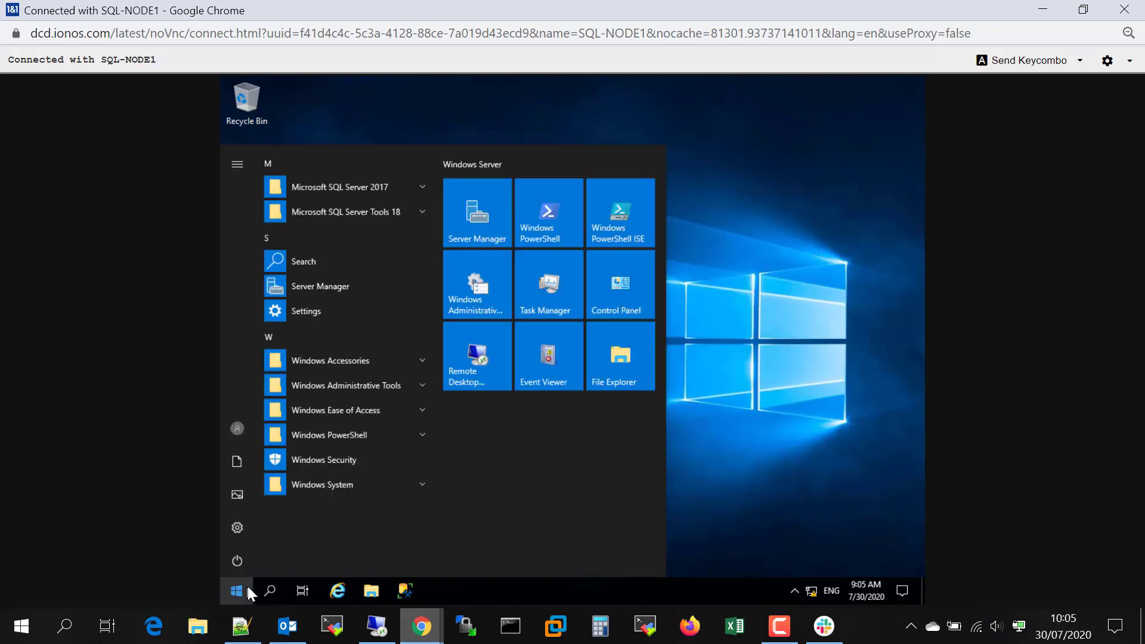
{"action": "left_click", "coordinate": [475, 217]}
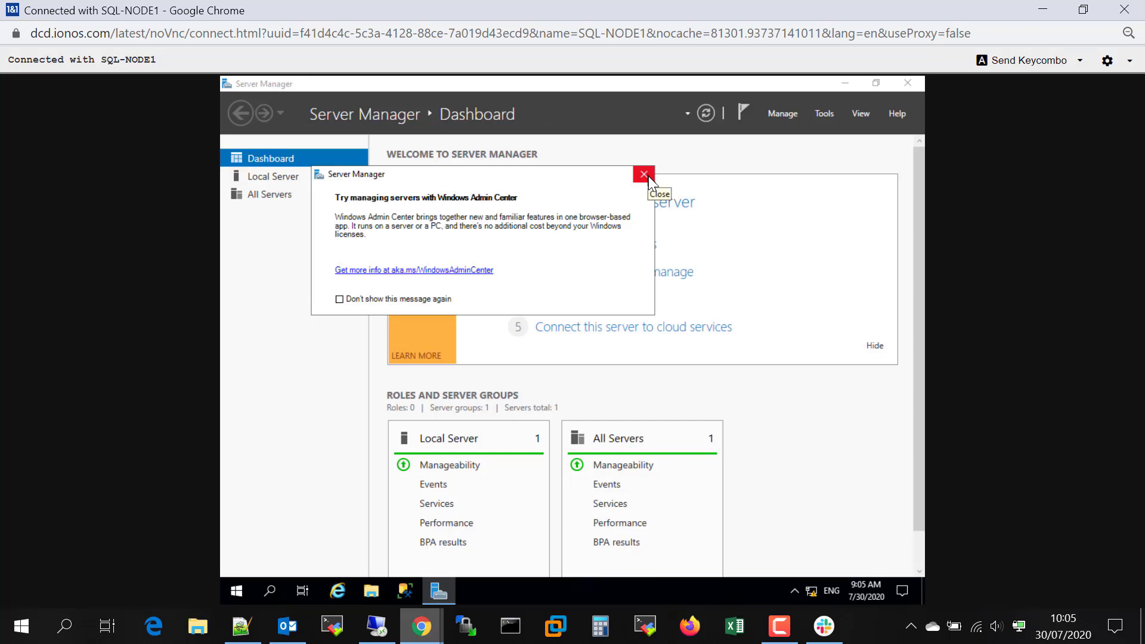
{"action": "left_click", "coordinate": [649, 176]}
{"action": "left_click", "coordinate": [302, 178]}
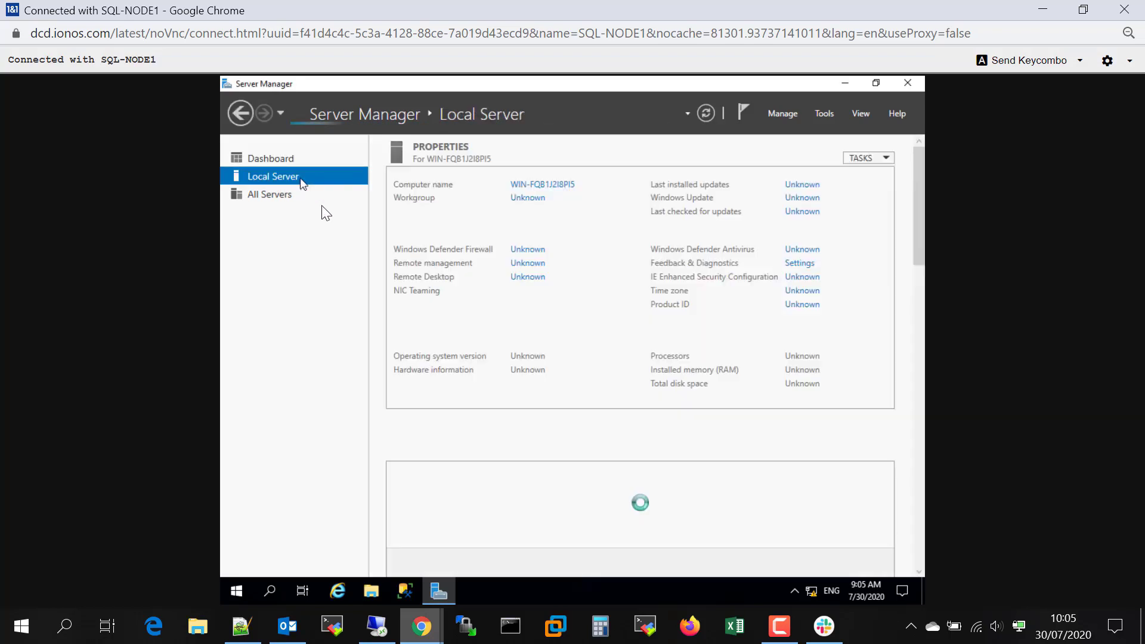
Change the computer name to SQL-NODE1, keep the WORKGROUP membership, and postpone the restart.
{"action": "left_click", "coordinate": [542, 184]}
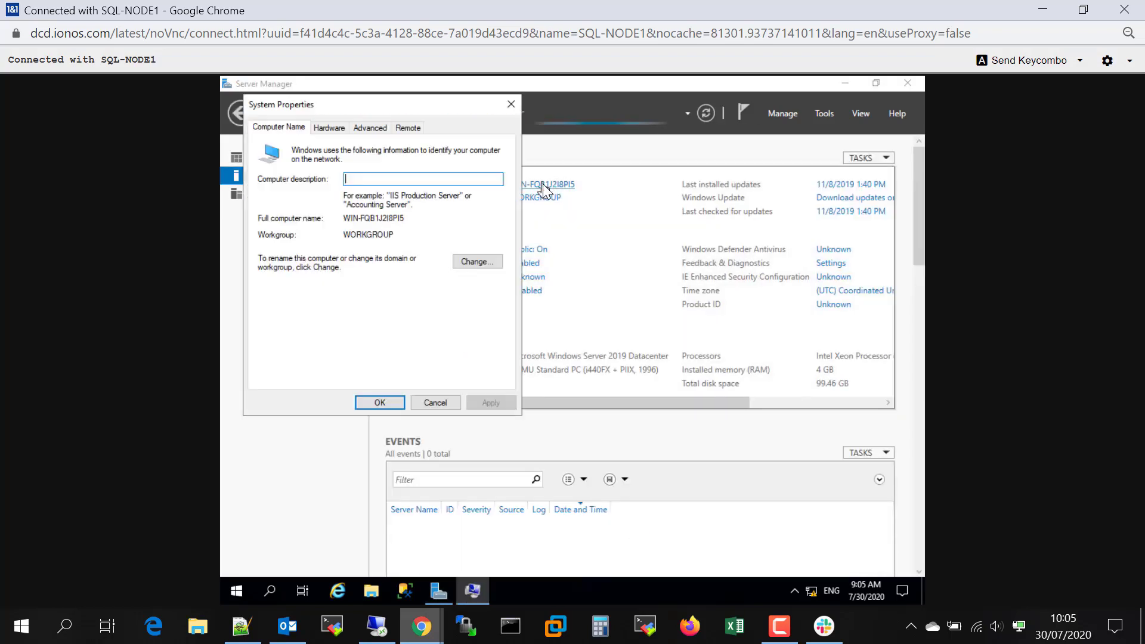
{"action": "left_click", "coordinate": [484, 264]}
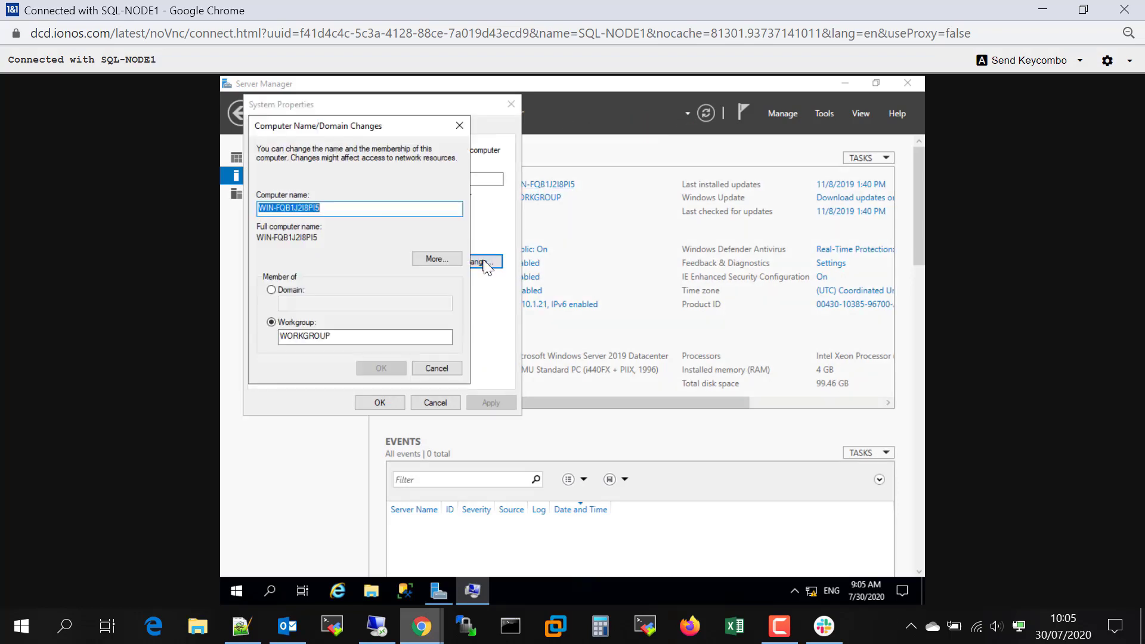
{"action": "type", "text": "S"}
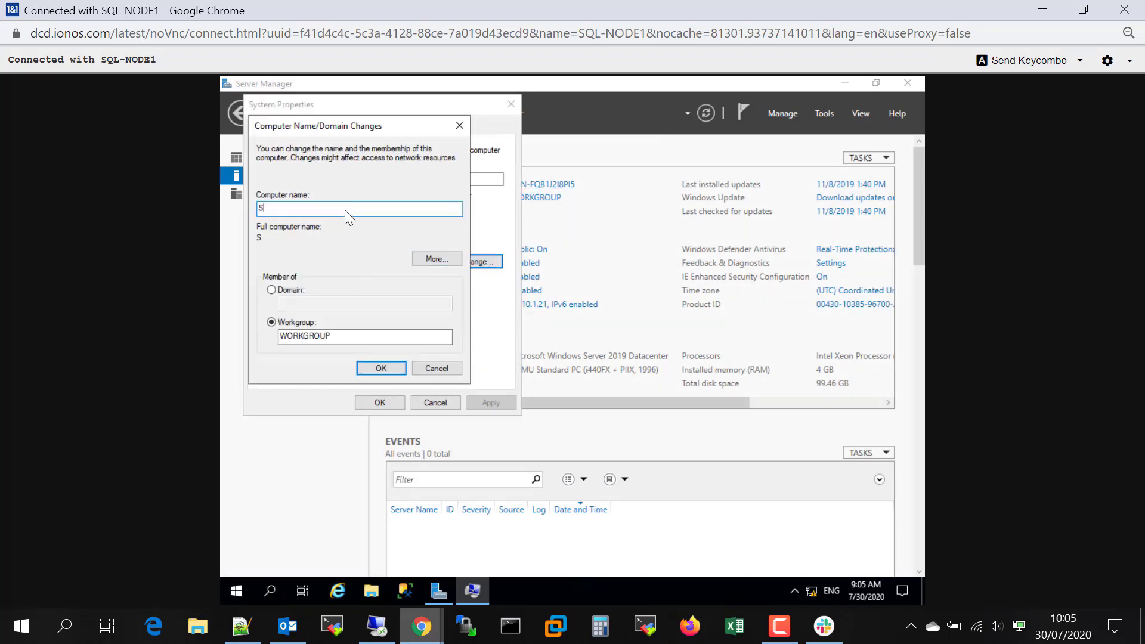
{"action": "type", "text": "QL-NODE1"}
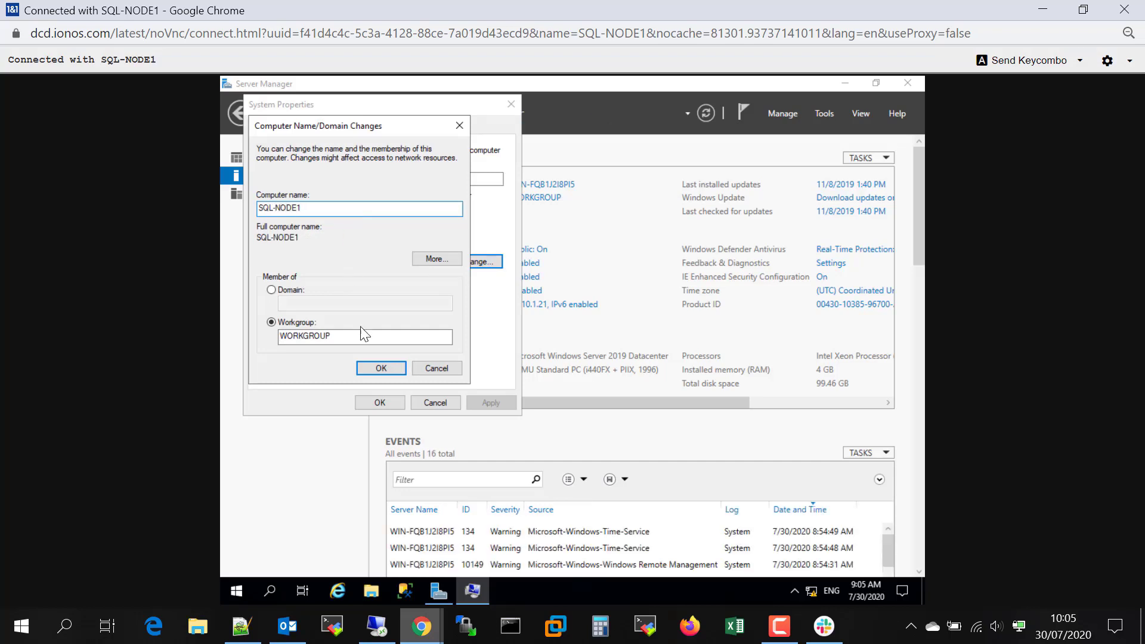
{"action": "left_click", "coordinate": [368, 369]}
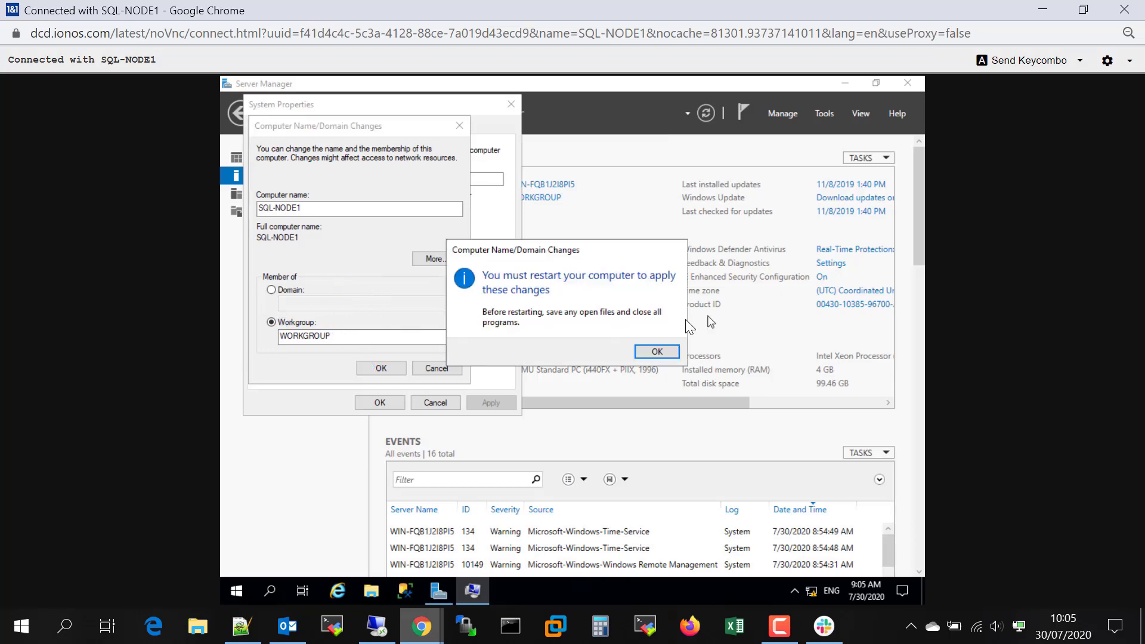
{"action": "left_click", "coordinate": [657, 352]}
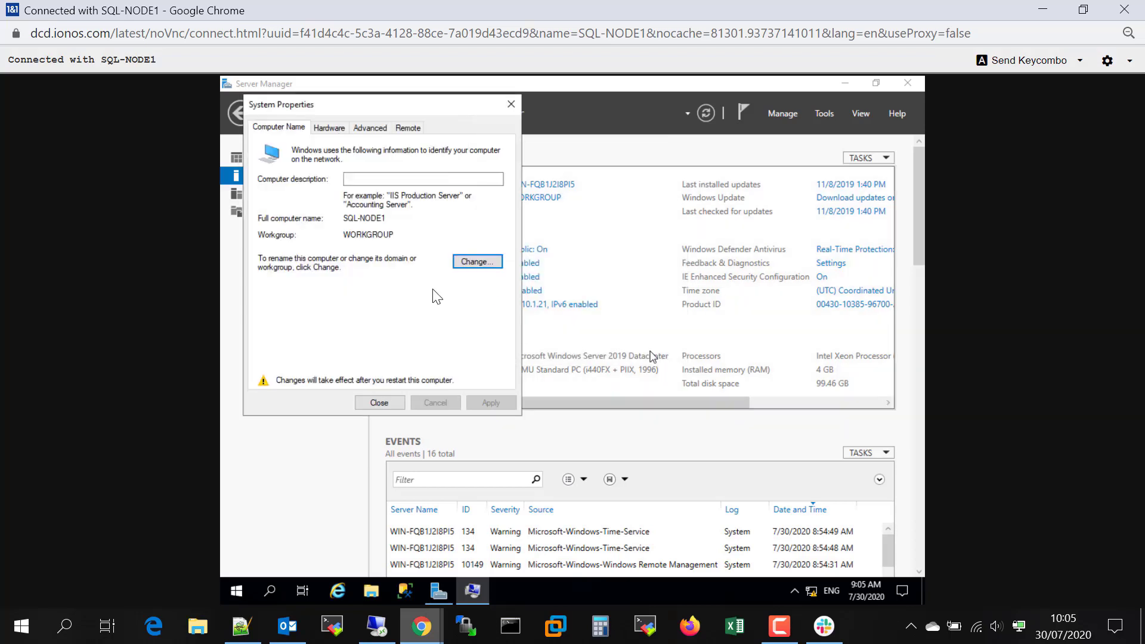
{"action": "left_click", "coordinate": [379, 403]}
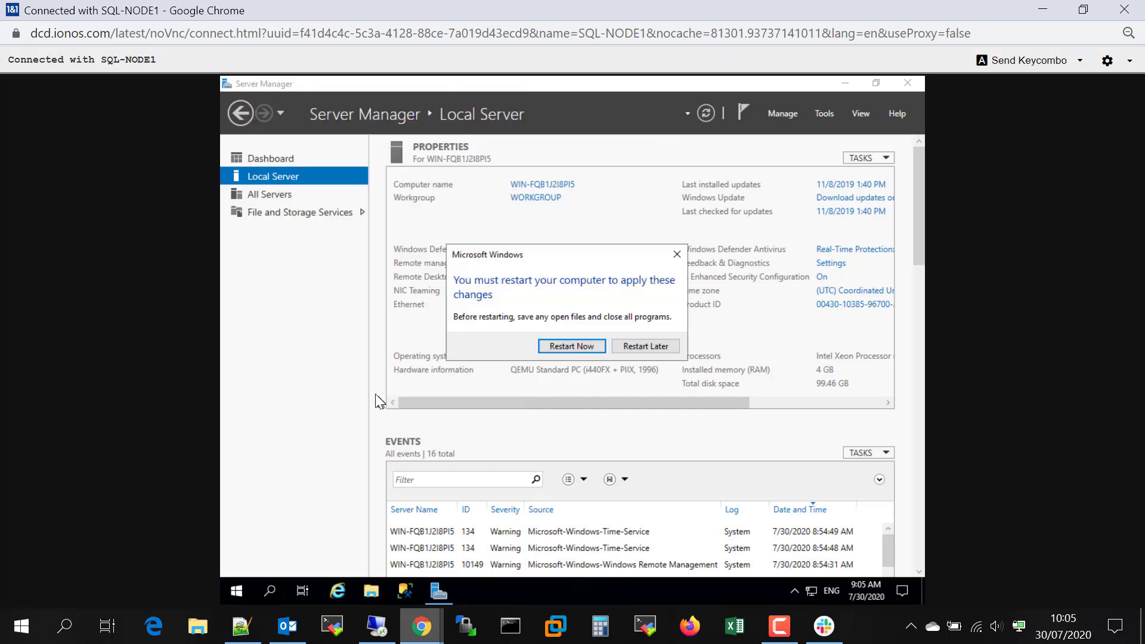
{"action": "left_click", "coordinate": [652, 345]}
Turn off Internet Explorer Enhanced Security Configuration for both Administrators and Users.
{"action": "left_click", "coordinate": [821, 276]}
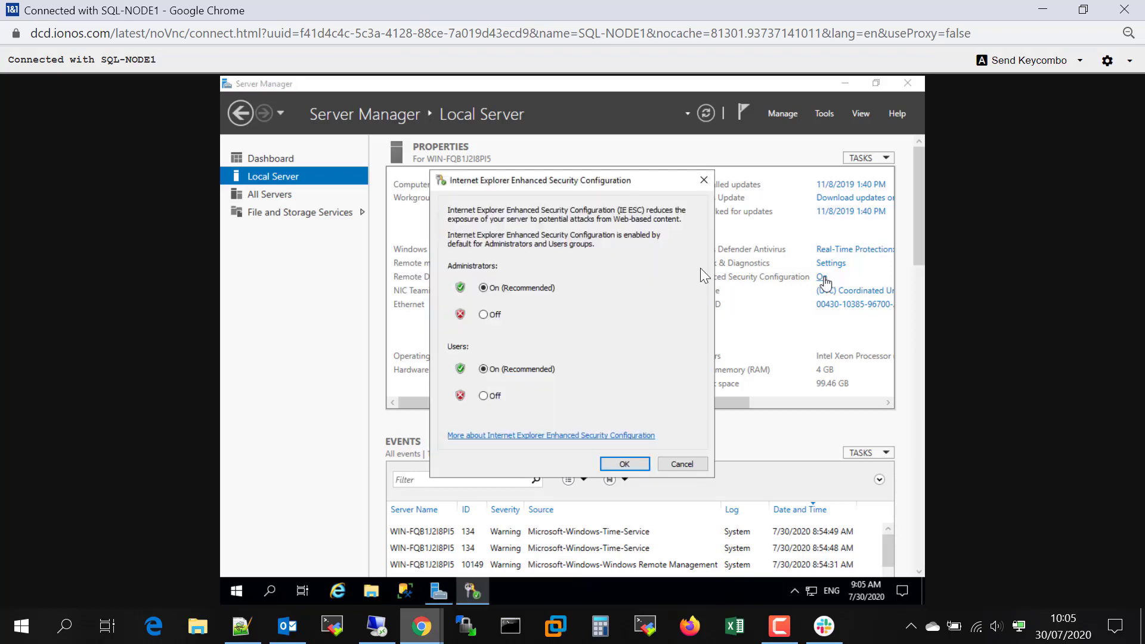
{"action": "left_click", "coordinate": [483, 315]}
{"action": "left_click", "coordinate": [483, 396]}
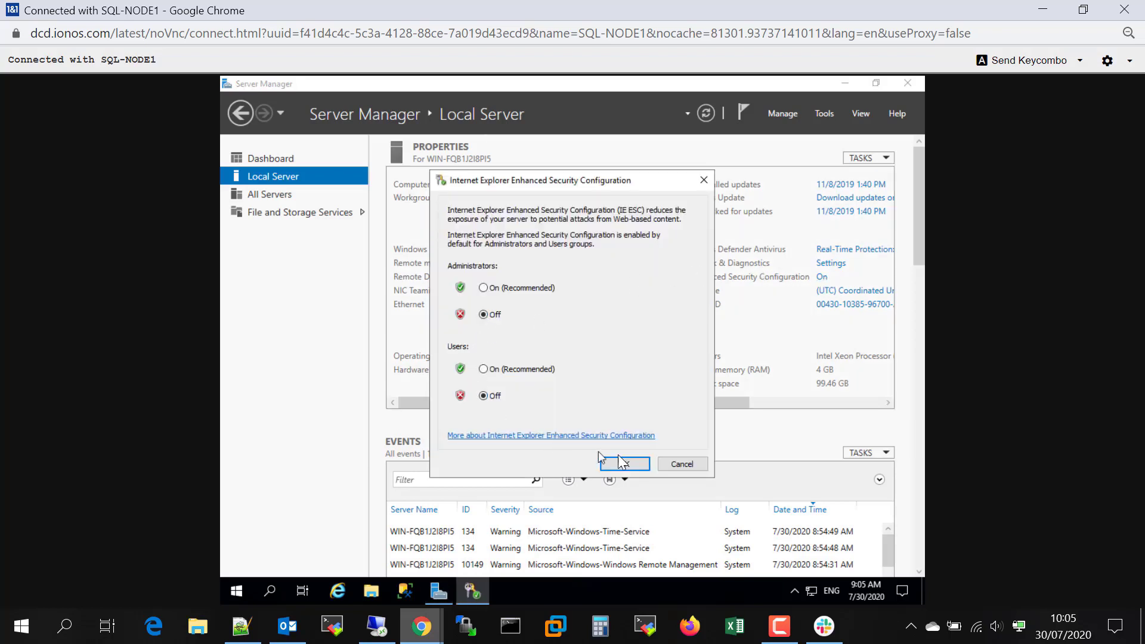
{"action": "left_click", "coordinate": [624, 464]}
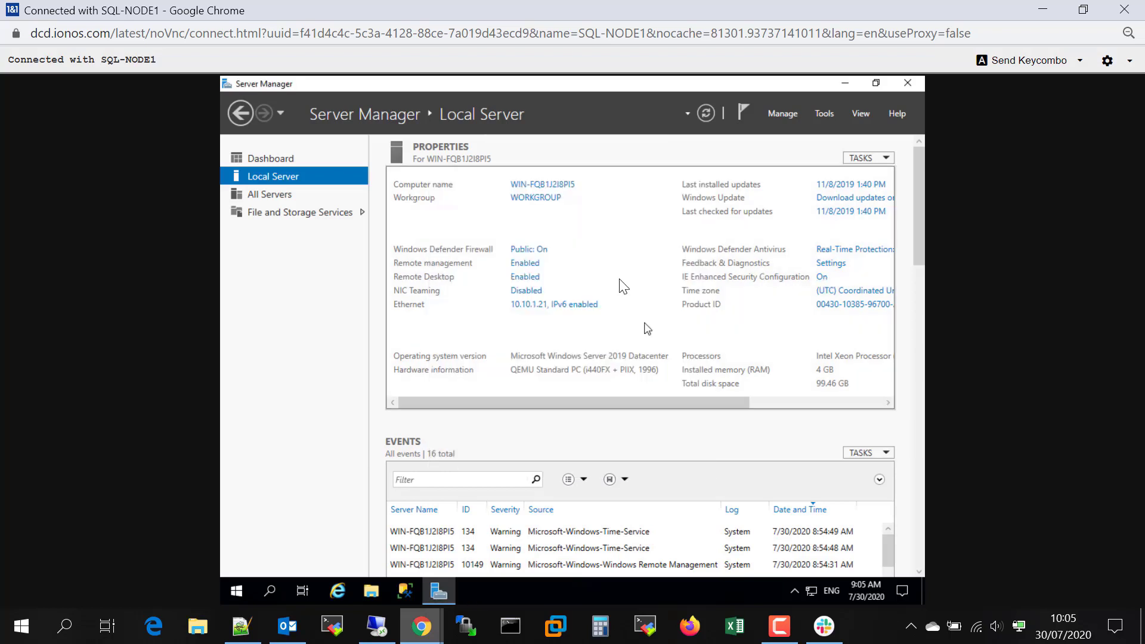
Turn off Windows Defender Firewall for the domain and private networks on SQL-NODE1.
{"action": "left_click", "coordinate": [537, 250]}
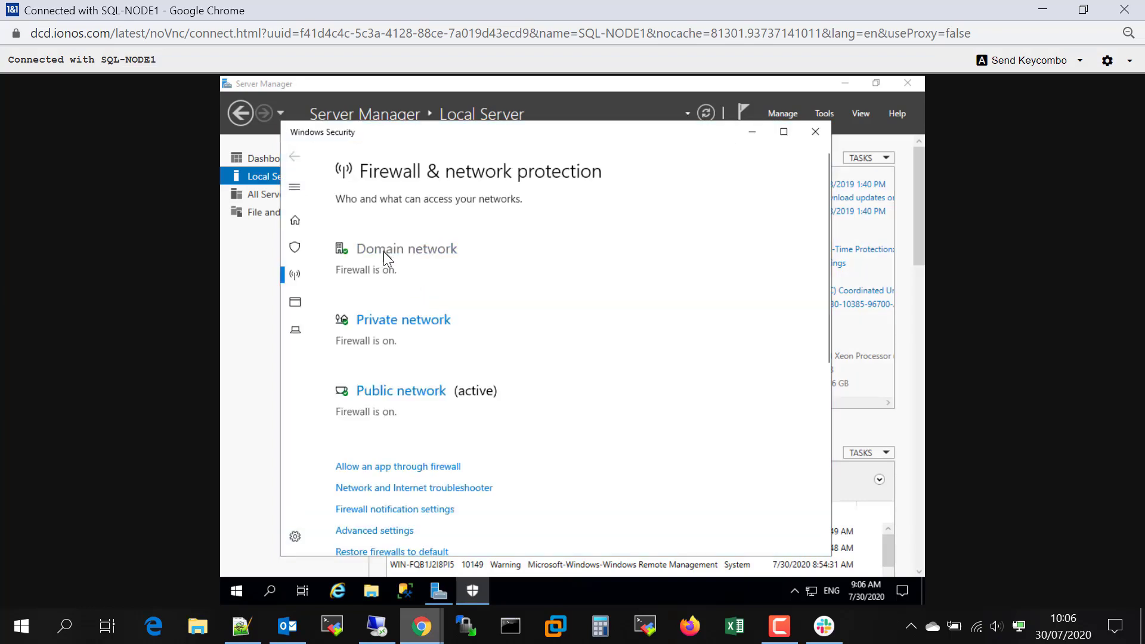
{"action": "left_click", "coordinate": [384, 251]}
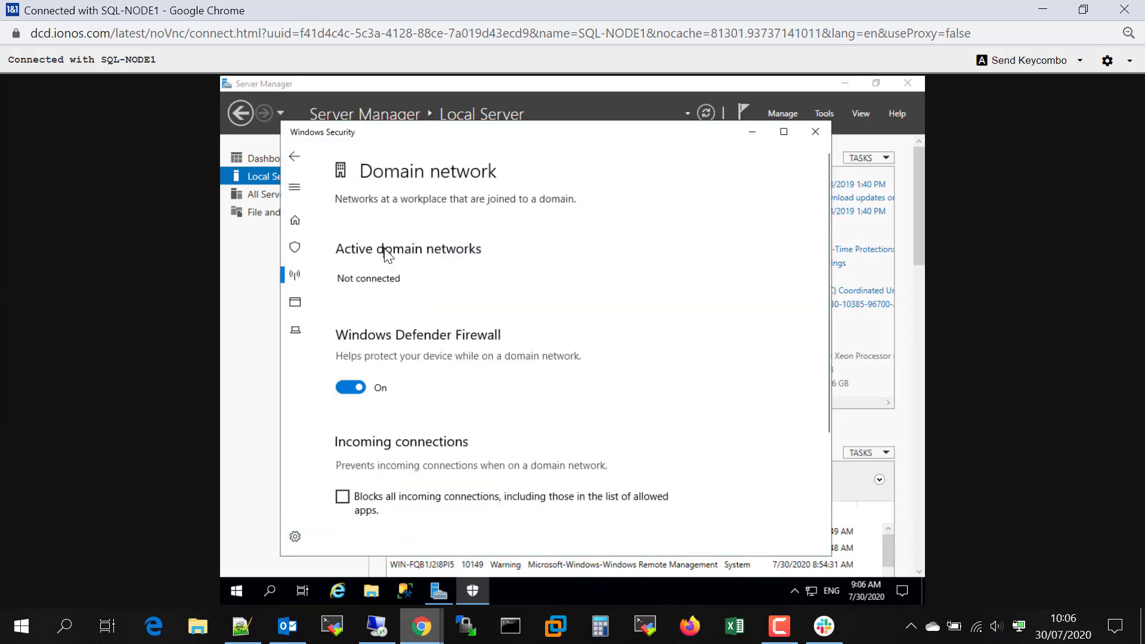
{"action": "left_click", "coordinate": [351, 387]}
{"action": "left_click", "coordinate": [294, 157]}
{"action": "left_click", "coordinate": [377, 369]}
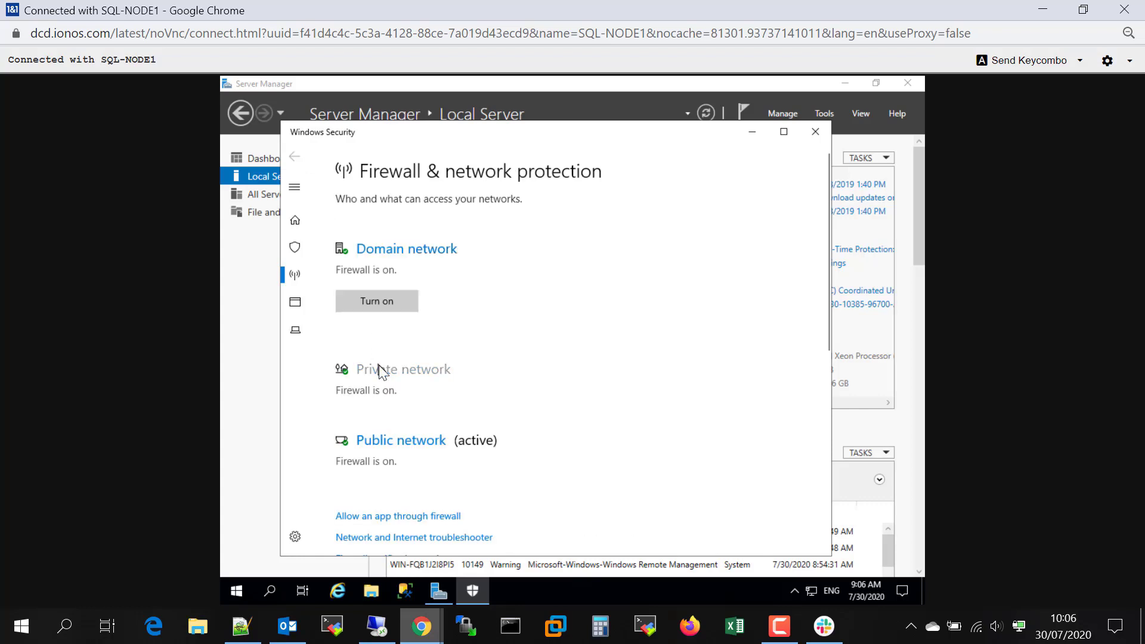
{"action": "left_click", "coordinate": [350, 401]}
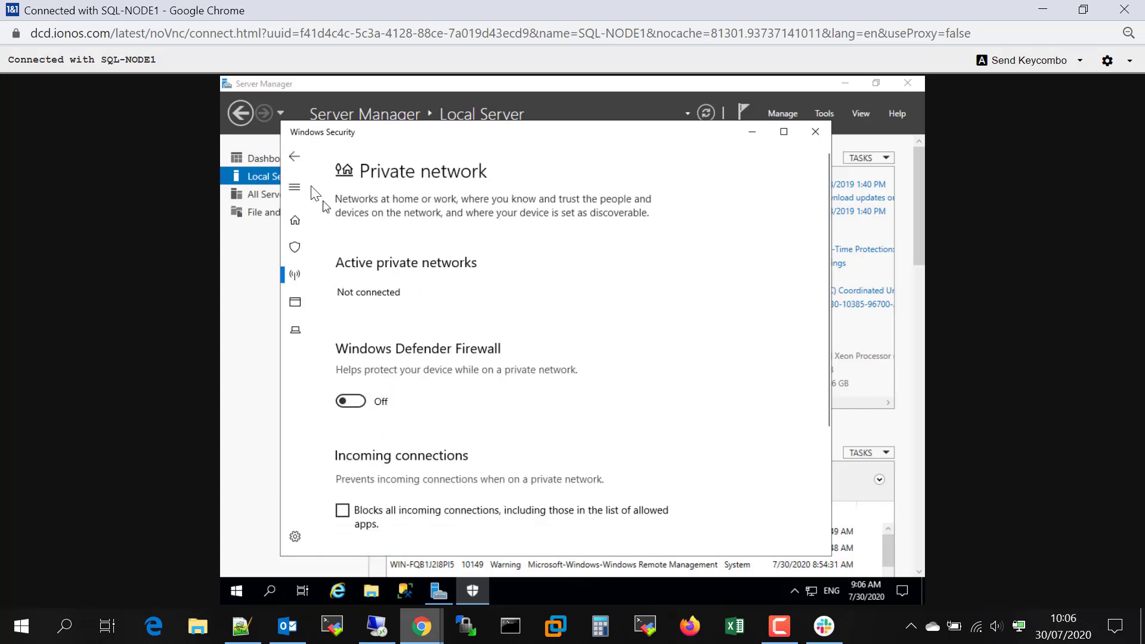
{"action": "left_click", "coordinate": [294, 156]}
Turn off Windows Defender Firewall for the public network and close Windows Security.
{"action": "scroll", "coordinate": [390, 388], "scroll_direction": "down", "scroll_amount": 7}
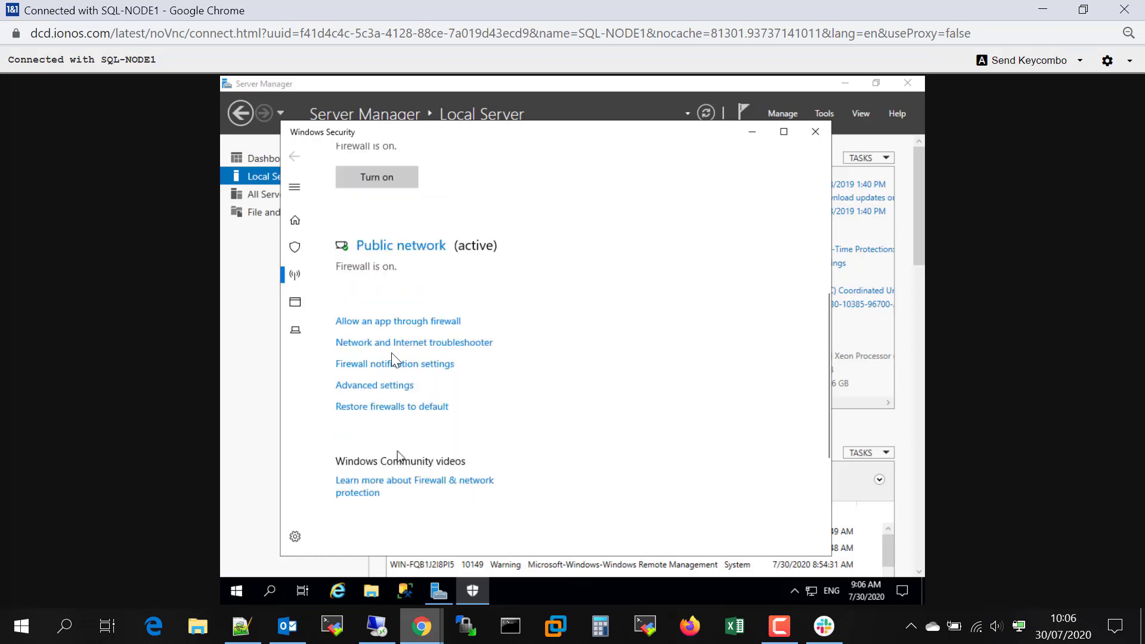
{"action": "scroll", "coordinate": [399, 302], "scroll_direction": "up", "scroll_amount": 3}
{"action": "left_click", "coordinate": [402, 353]}
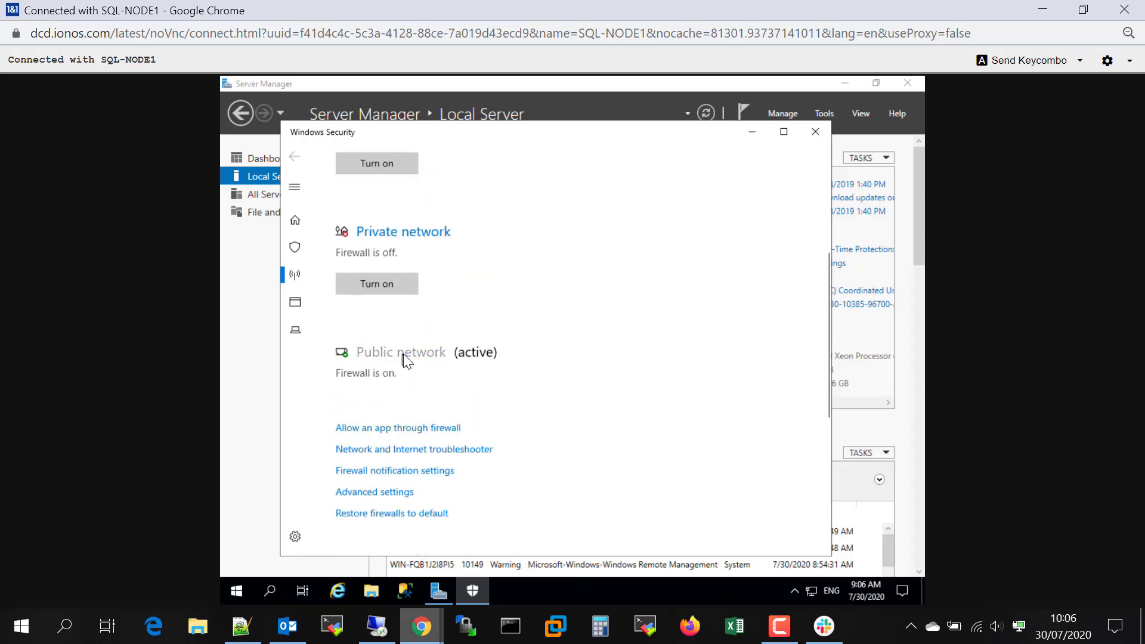
{"action": "left_click", "coordinate": [342, 401]}
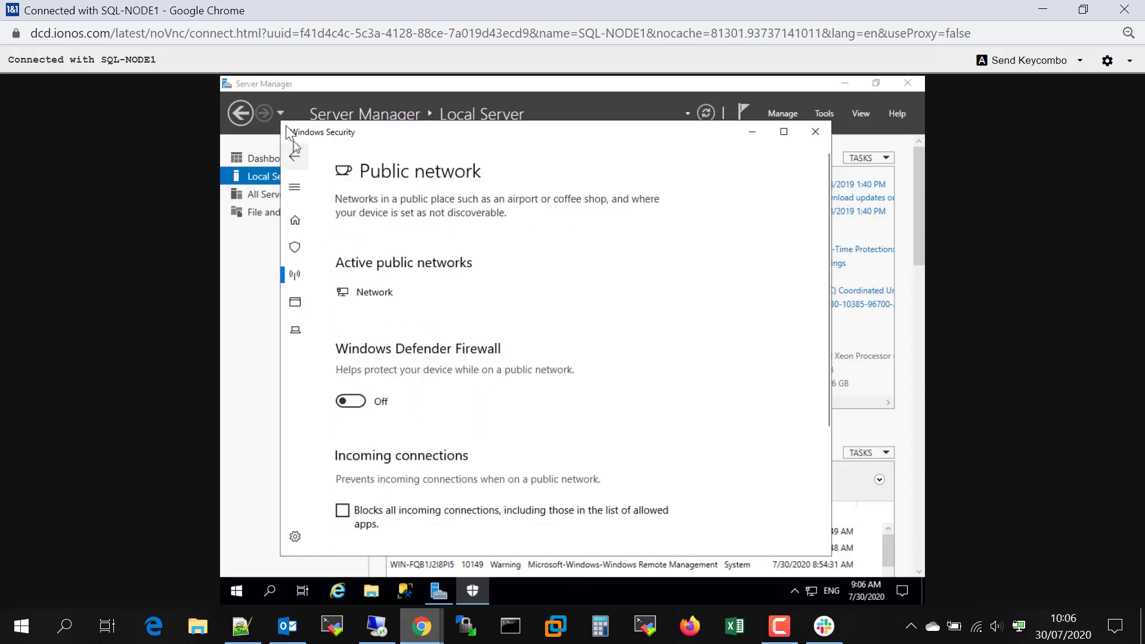
{"action": "left_click", "coordinate": [295, 156]}
{"action": "left_click", "coordinate": [815, 132]}
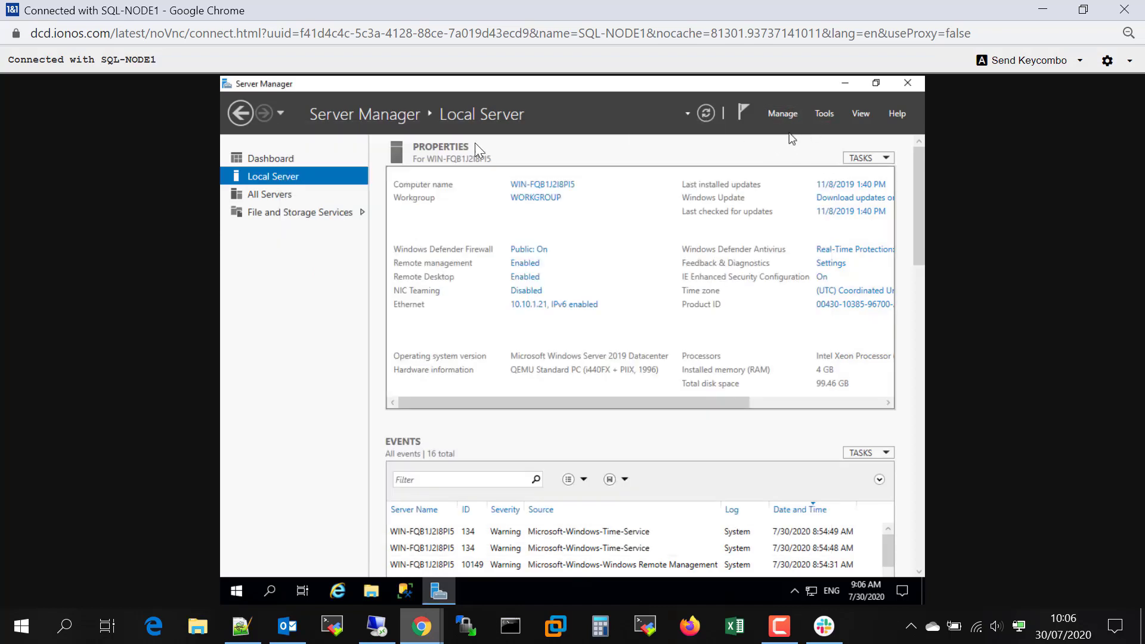
Restart SQL-NODE1, choosing a restart reason, to apply the new computer name.
{"action": "left_click", "coordinate": [236, 591]}
{"action": "left_click", "coordinate": [245, 555]}
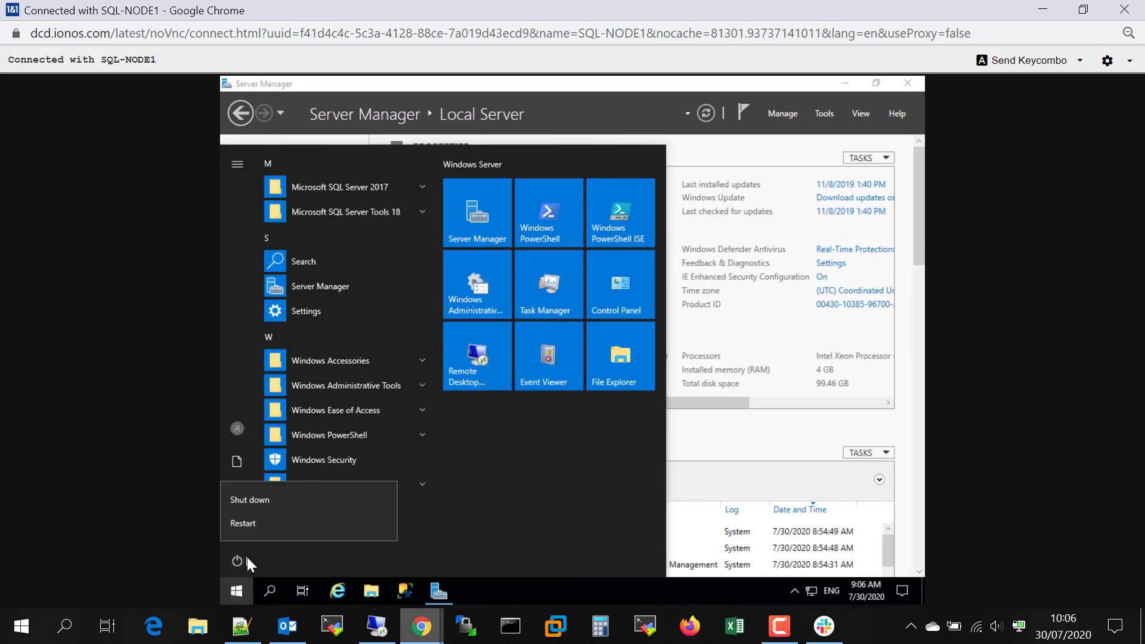
{"action": "left_click", "coordinate": [273, 522]}
{"action": "left_click", "coordinate": [291, 501]}
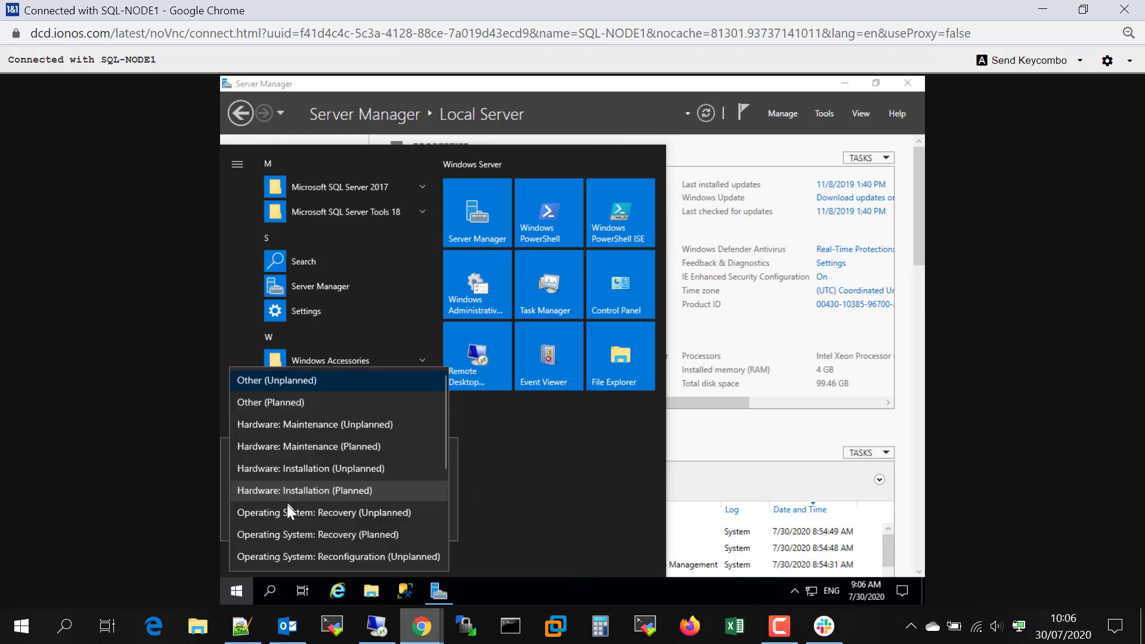
{"action": "left_click", "coordinate": [287, 504]}
{"action": "left_click", "coordinate": [427, 521]}
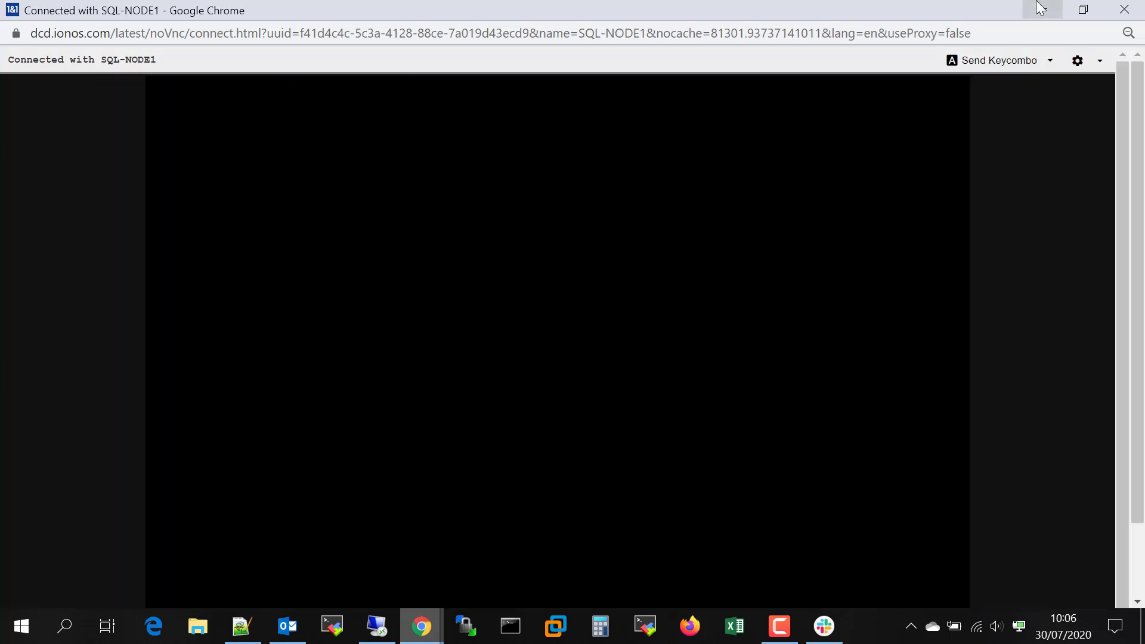
Review the first-logon and SQL Server Management Studio instructions in the PDF guide, close it, and return to the Cluster Demo data center design.
{"action": "left_click", "coordinate": [1040, 9]}
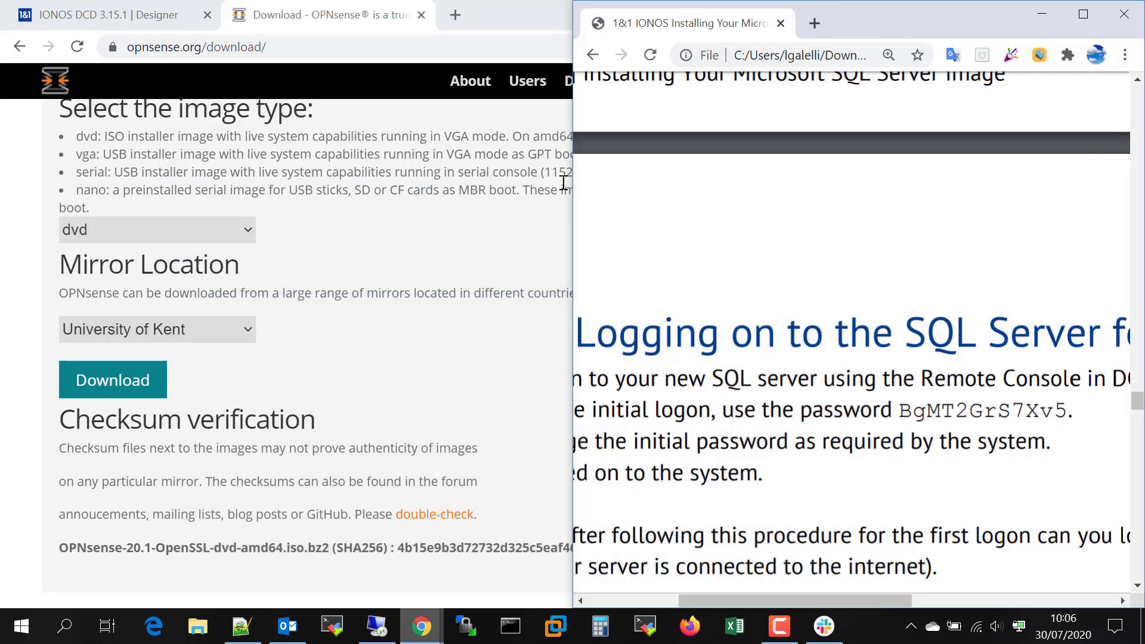
{"action": "scroll", "coordinate": [852, 461], "scroll_direction": "right", "scroll_amount": 2}
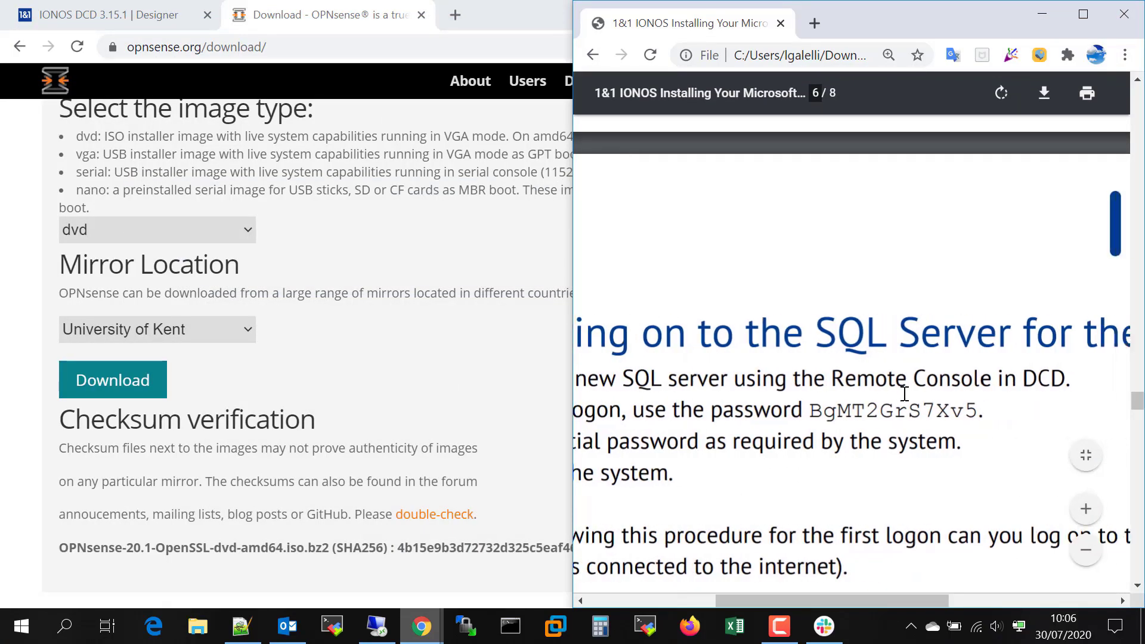
{"action": "scroll", "coordinate": [900, 391], "scroll_direction": "down", "scroll_amount": 5}
{"action": "scroll", "coordinate": [787, 388], "scroll_direction": "up", "scroll_amount": 3}
{"action": "scroll", "coordinate": [787, 389], "scroll_direction": "down", "scroll_amount": 2}
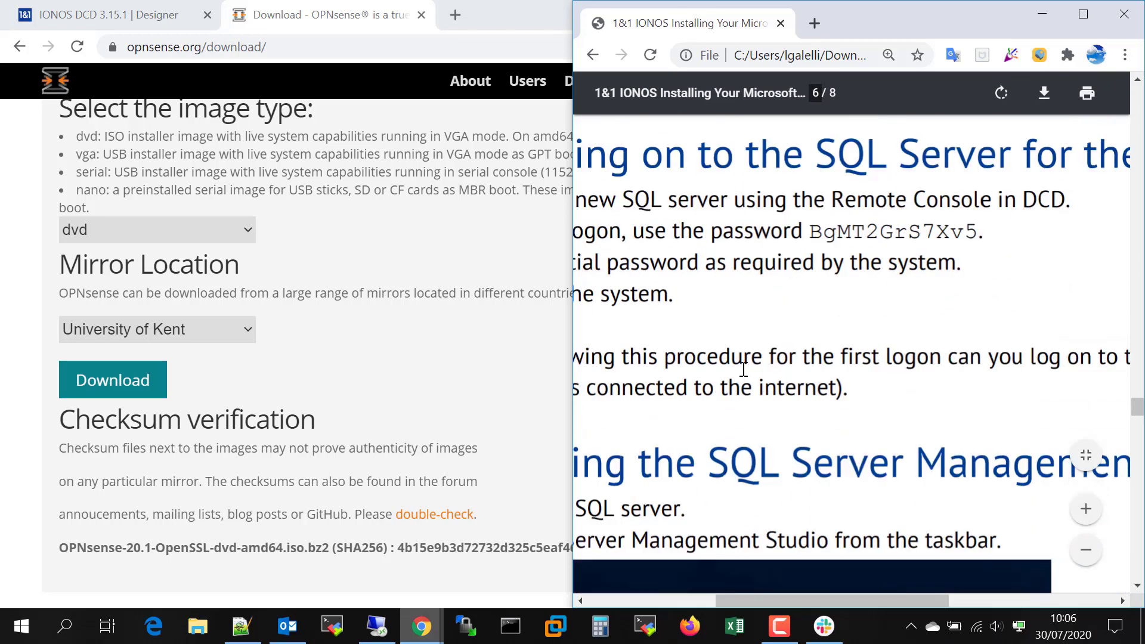
{"action": "left_click_drag", "start_coordinate": [836, 21], "coordinate": [533, 53]}
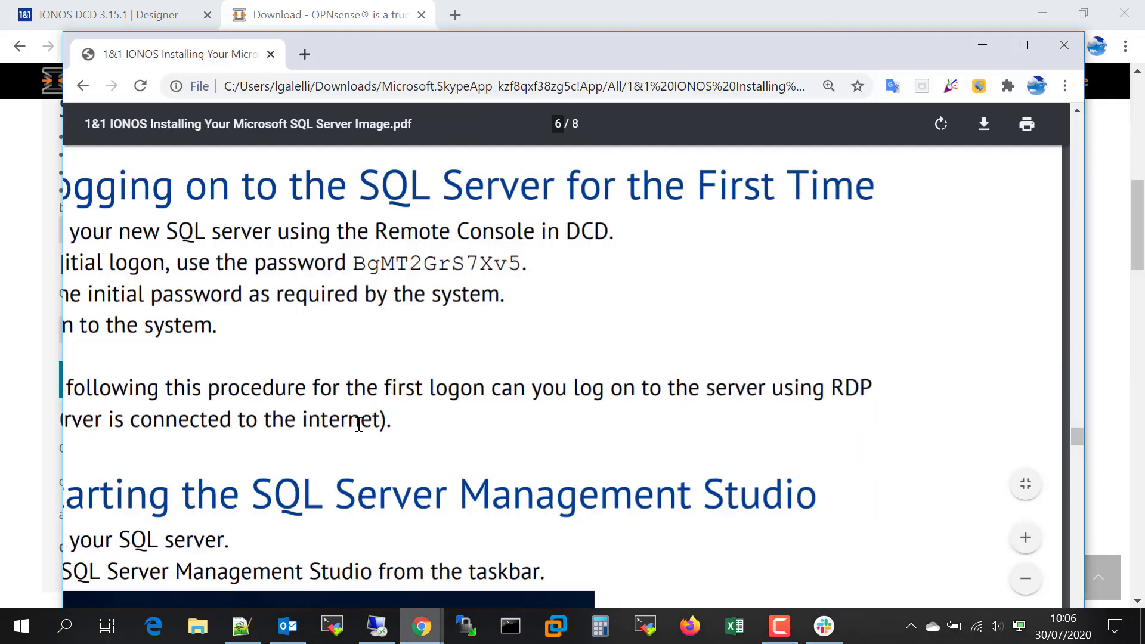
{"action": "double_click", "coordinate": [495, 58]}
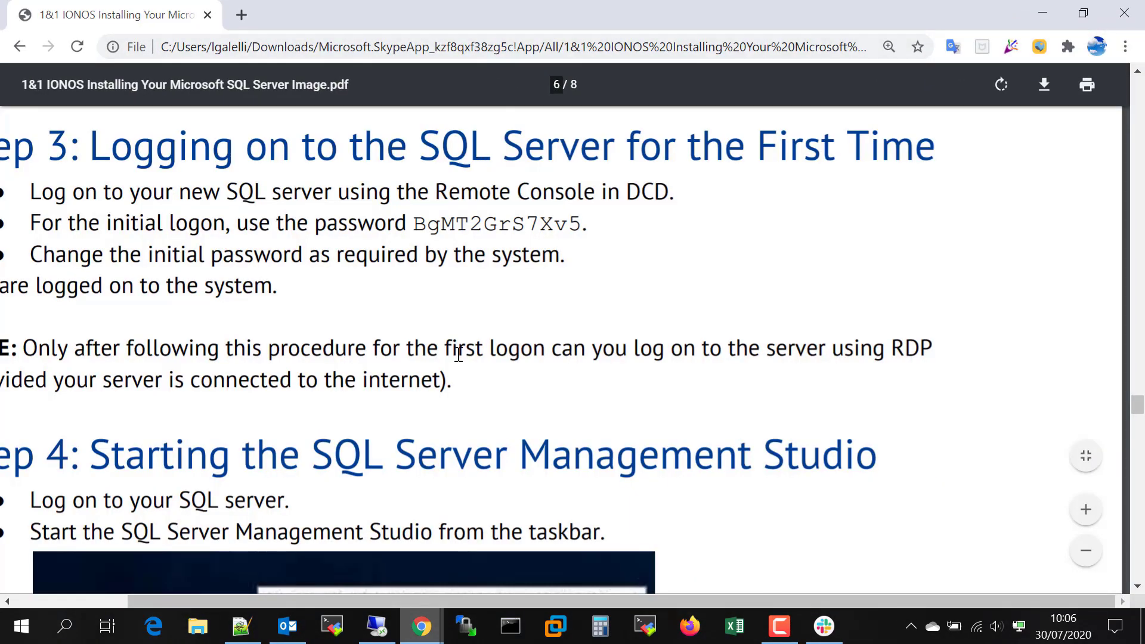
{"action": "scroll", "coordinate": [438, 361], "scroll_direction": "down", "scroll_amount": 5}
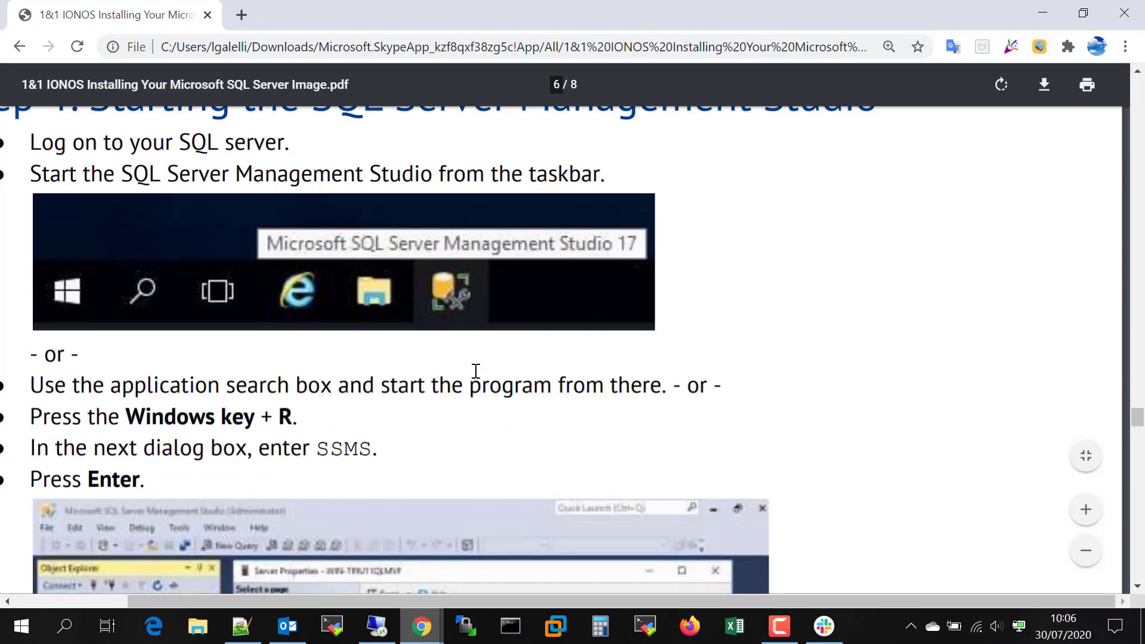
{"action": "scroll", "coordinate": [475, 373], "scroll_direction": "down", "scroll_amount": 6}
{"action": "scroll", "coordinate": [463, 413], "scroll_direction": "down", "scroll_amount": 10}
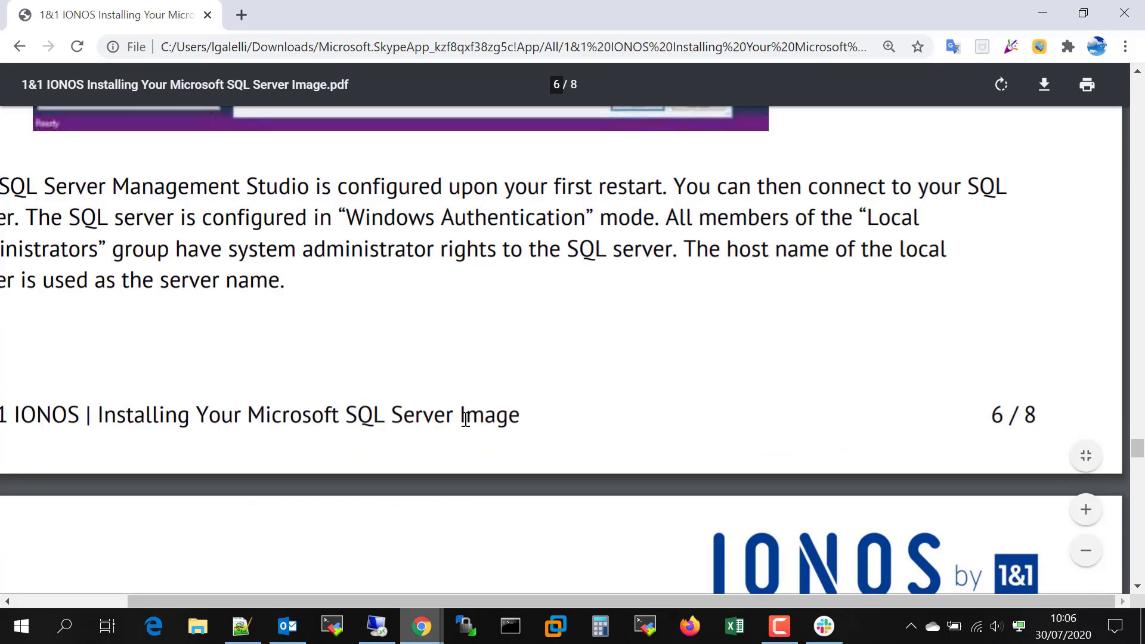
{"action": "scroll", "coordinate": [463, 414], "scroll_direction": "up", "scroll_amount": 16}
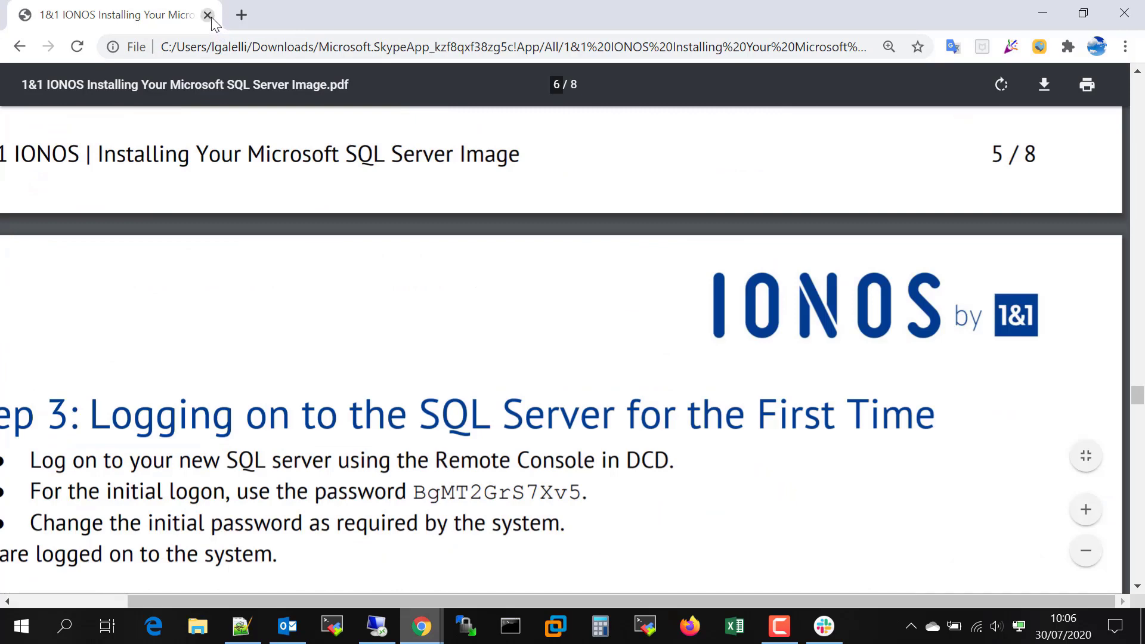
{"action": "left_click", "coordinate": [207, 15]}
{"action": "left_click", "coordinate": [139, 15]}
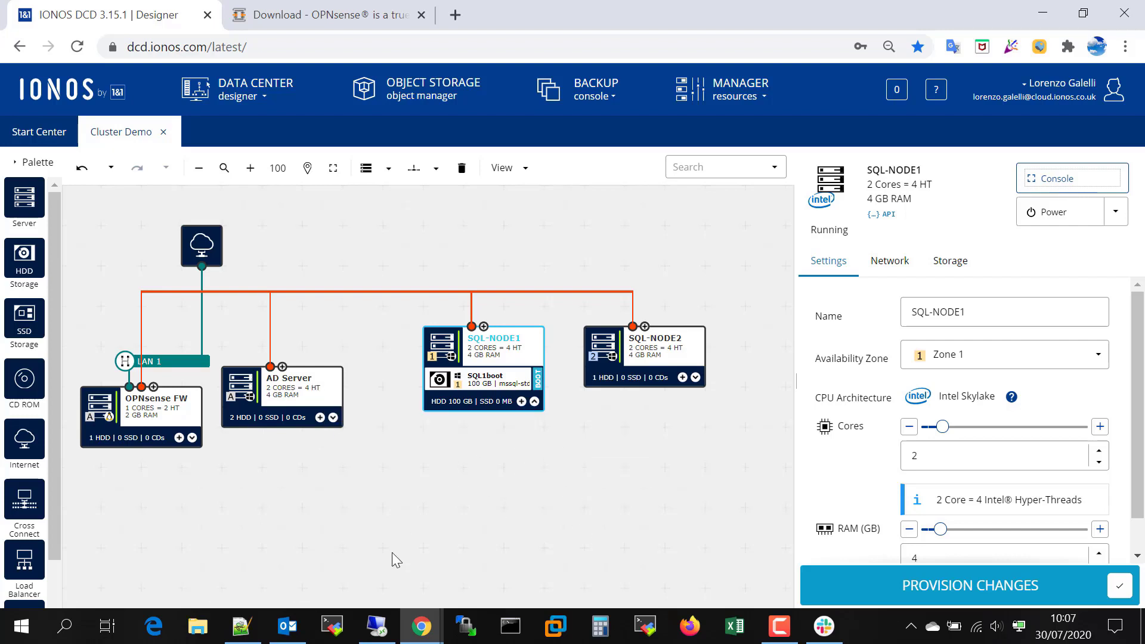
Switch to the AD server's remote session and start a Remote Desktop connection to 10.10.1.22, entering the administrator account password.
{"action": "left_click", "coordinate": [379, 629]}
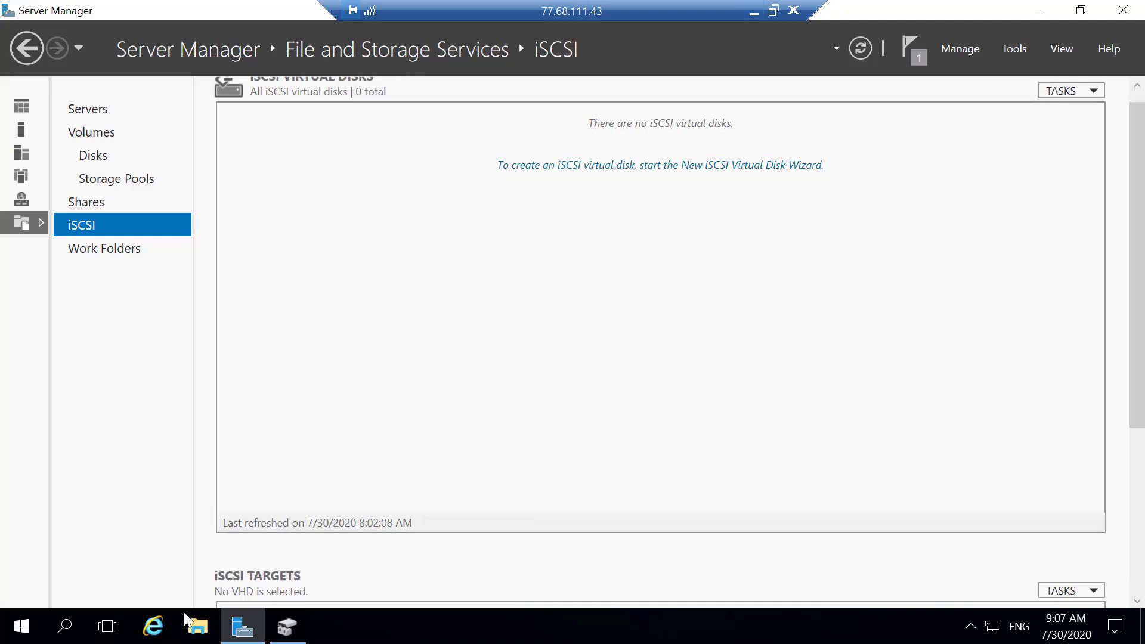
{"action": "left_click", "coordinate": [22, 627]}
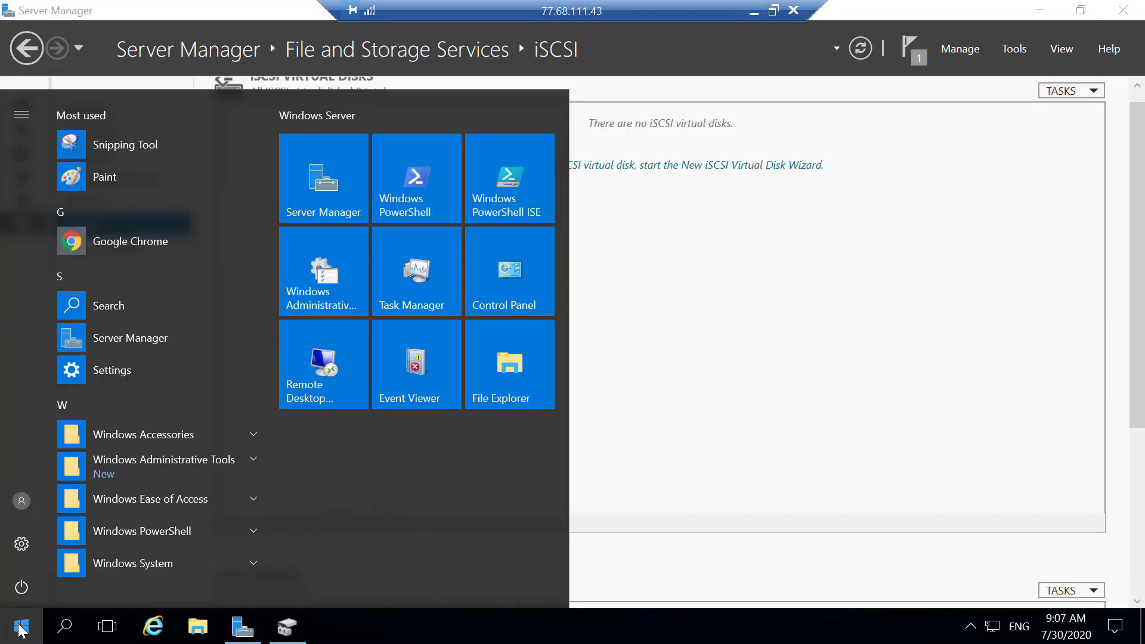
{"action": "left_click", "coordinate": [305, 365]}
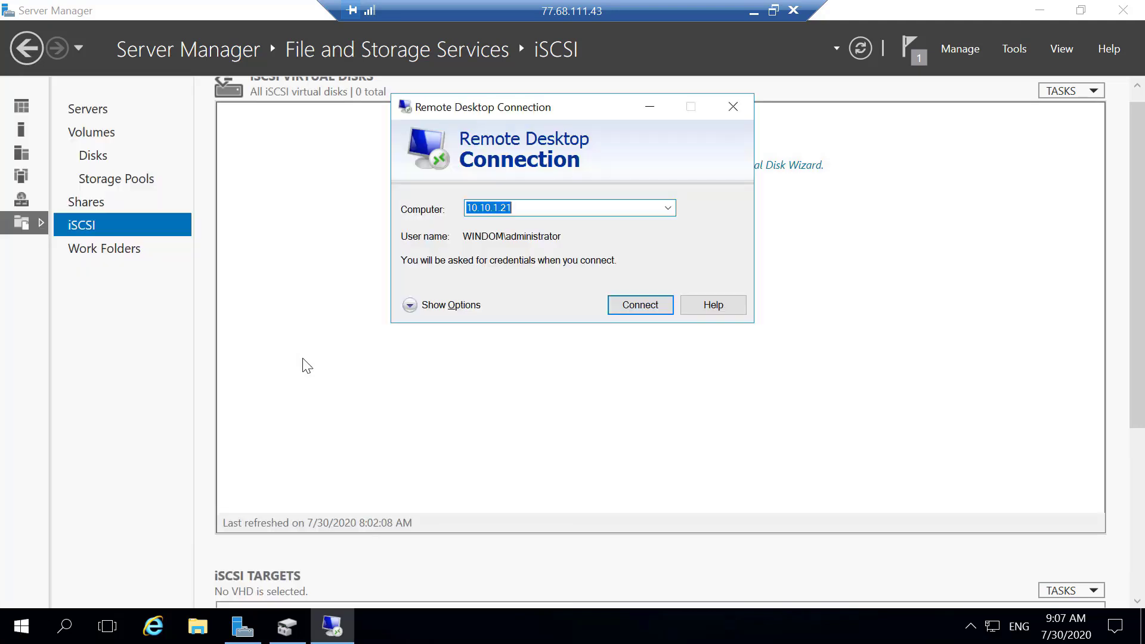
{"action": "left_click", "coordinate": [551, 207]}
{"action": "key", "text": "BackSpace"}
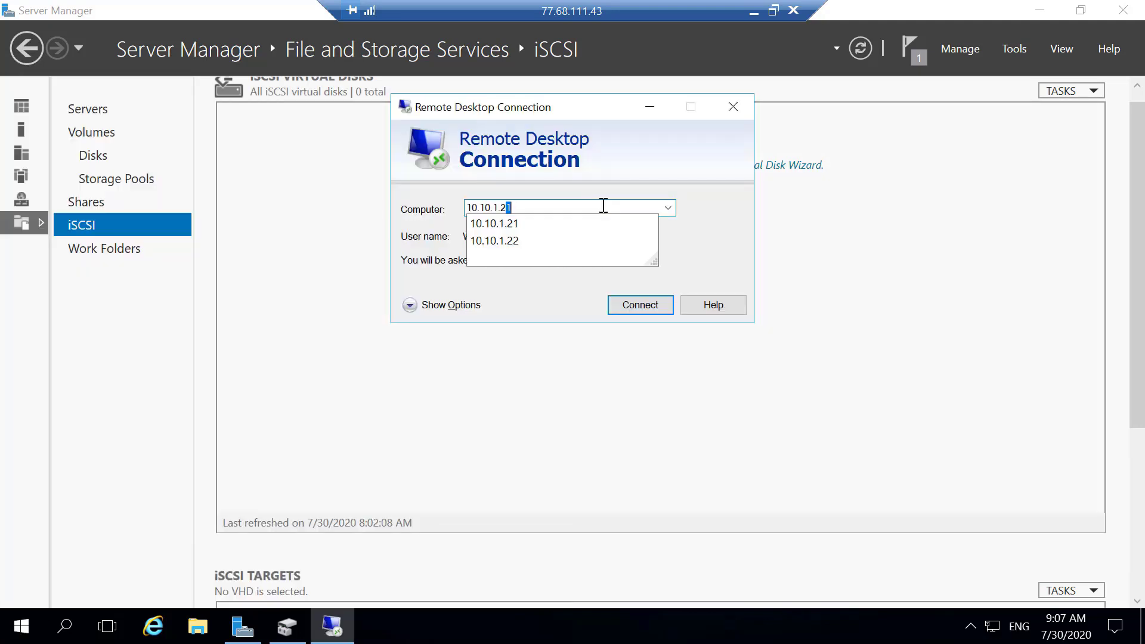
{"action": "type", "text": "2"}
{"action": "key", "text": "Return"}
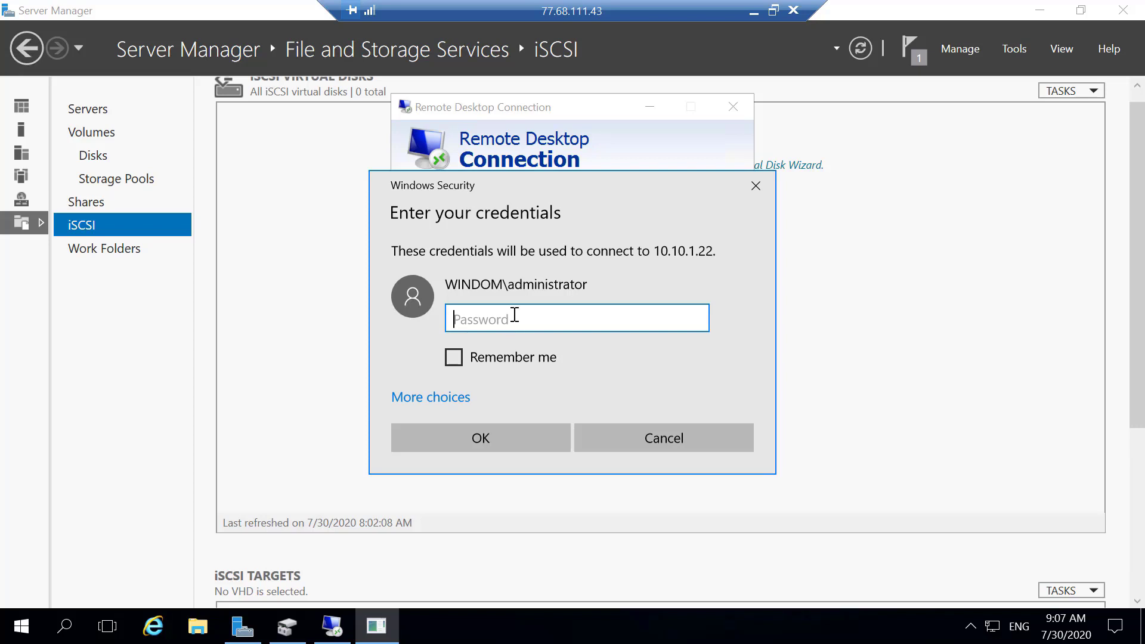
{"action": "type", "text": "••••••••••"}
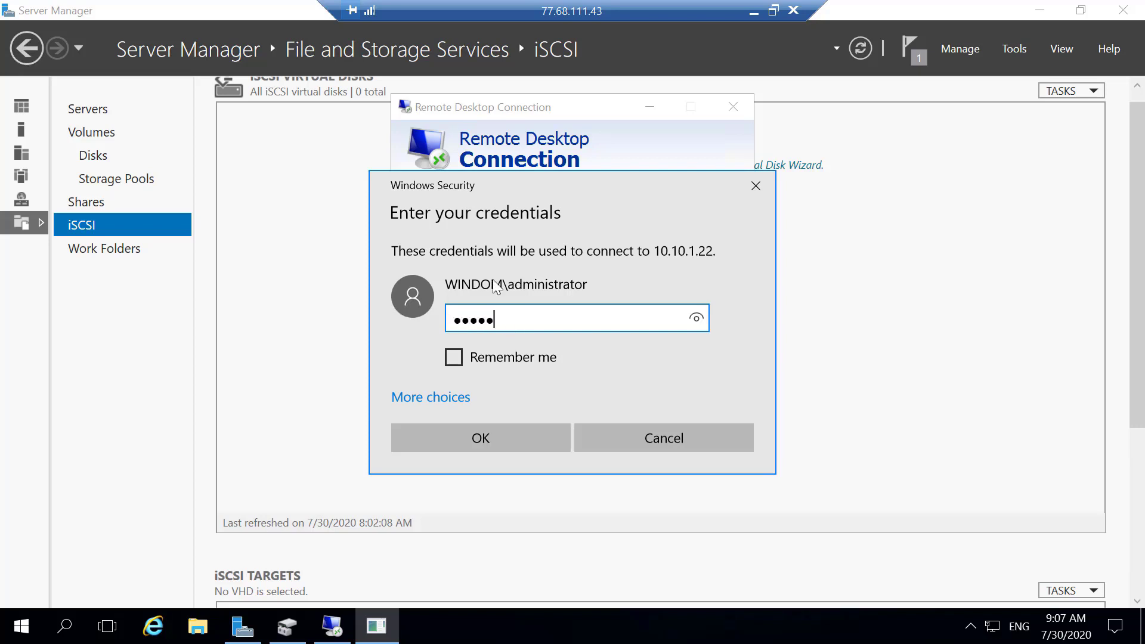
{"action": "left_click", "coordinate": [480, 437]}
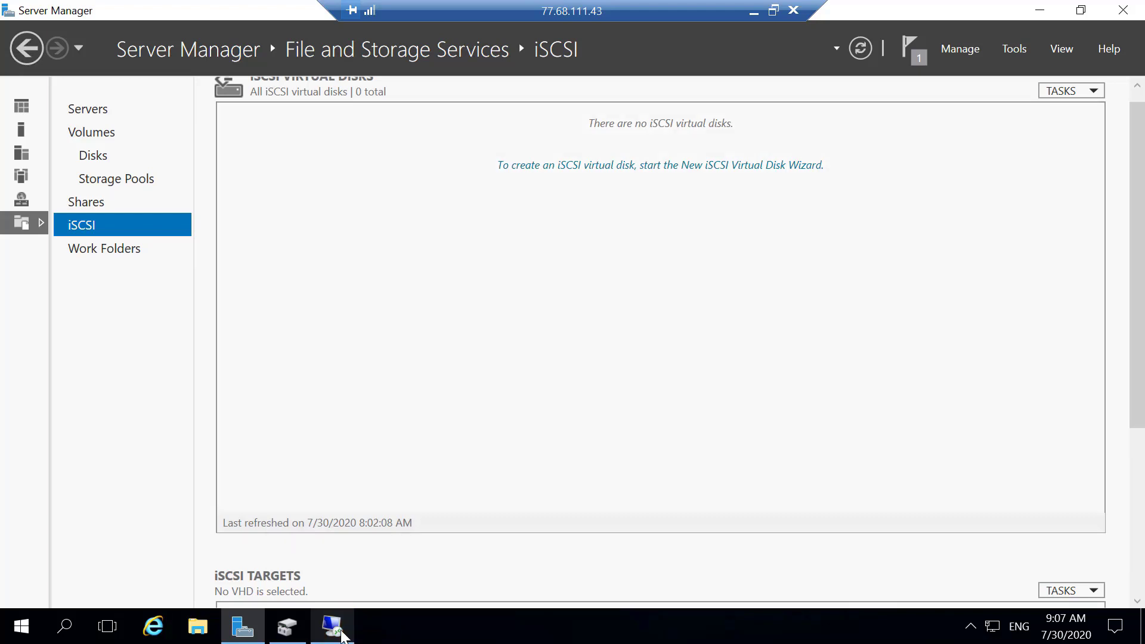
Pin Remote Desktop Connection to the taskbar and connect to SQL-NODE2 despite its certificate errors, without being asked again.
{"action": "right_click", "coordinate": [332, 626]}
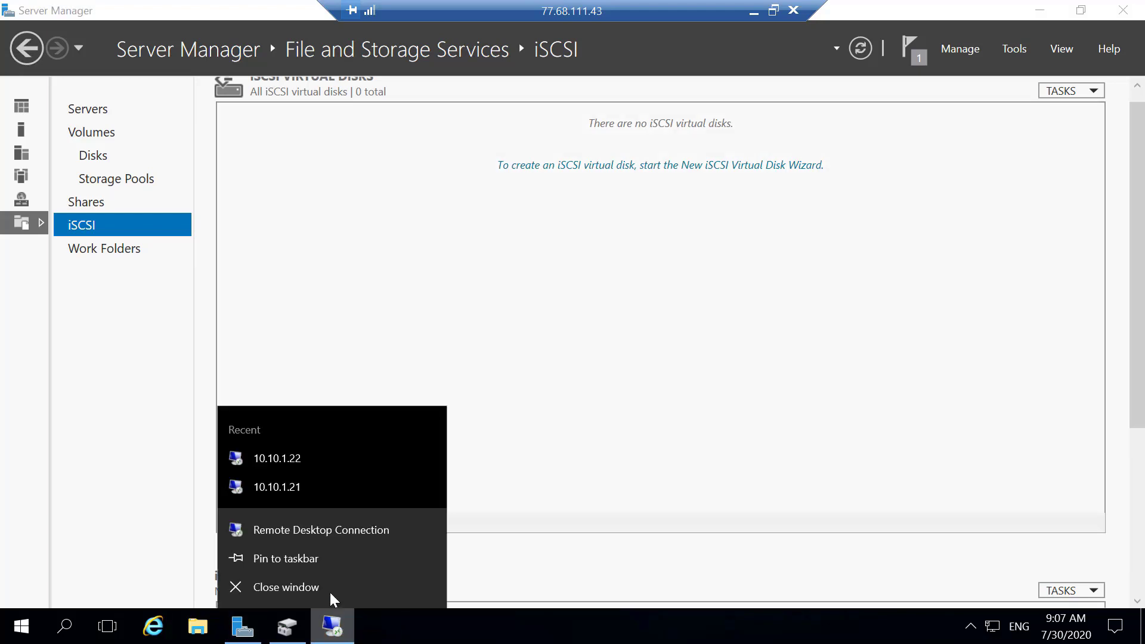
{"action": "left_click", "coordinate": [319, 558]}
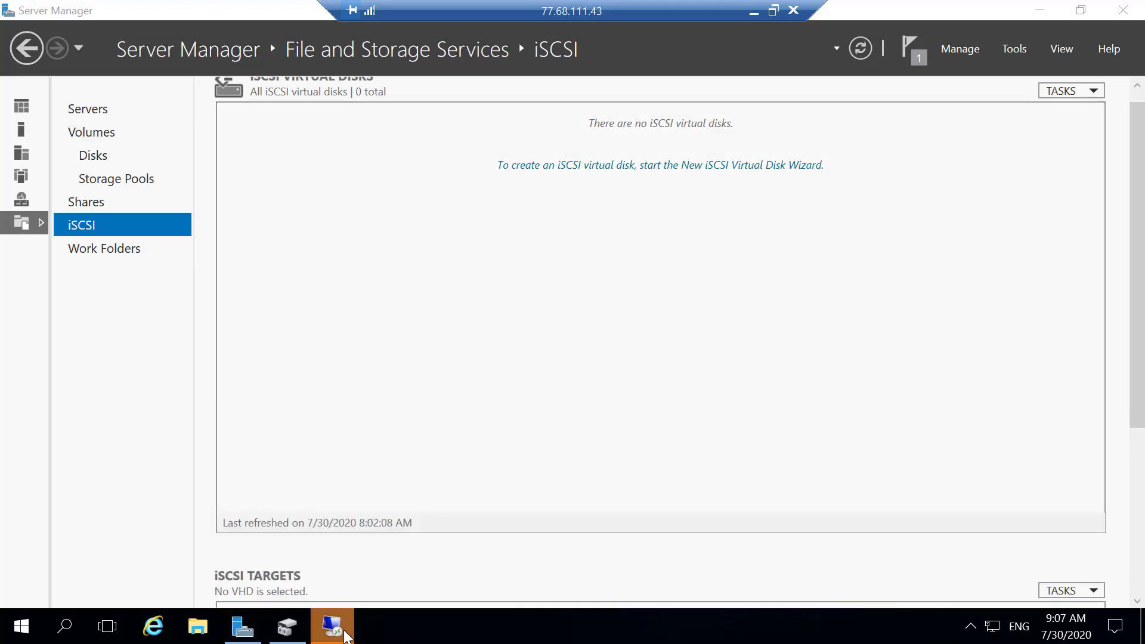
{"action": "mouse_move", "coordinate": [334, 627]}
{"action": "left_click", "coordinate": [352, 545]}
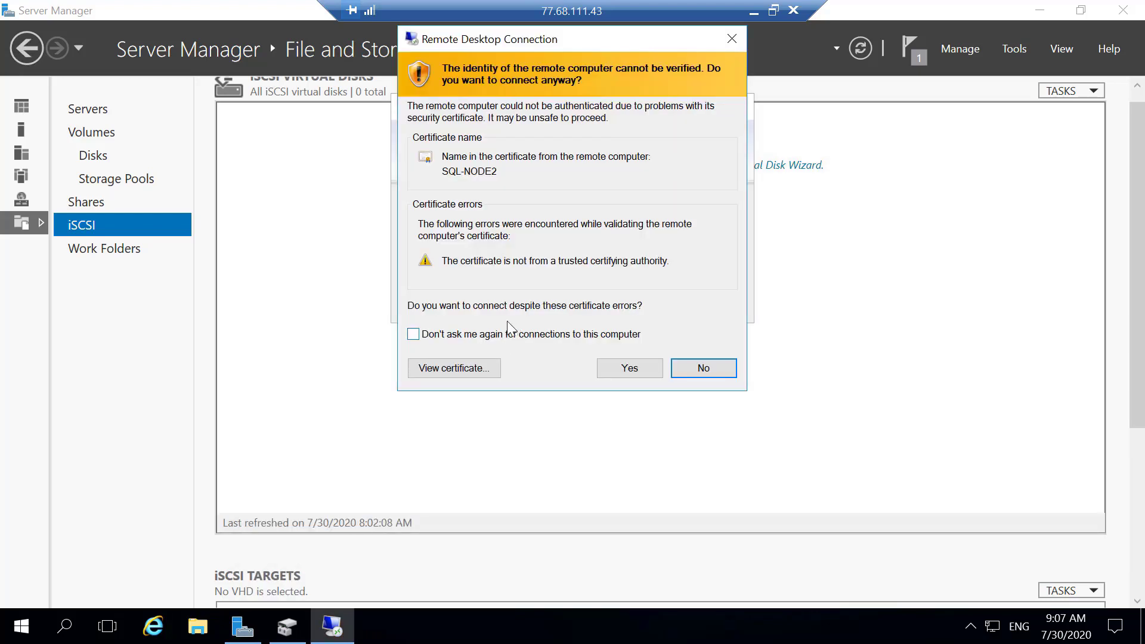
{"action": "left_click", "coordinate": [497, 334]}
{"action": "left_click", "coordinate": [630, 370]}
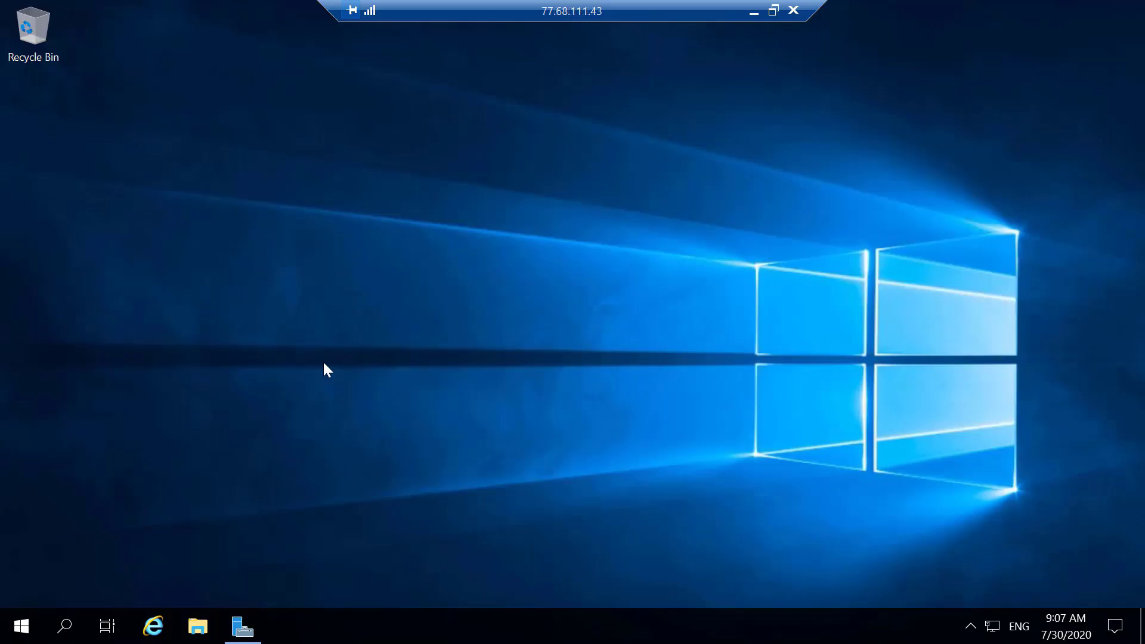
Open Disk Management on SQL-NODE2 and launch the iSCSI Initiator, starting the Microsoft iSCSI service automatically with each restart.
{"action": "right_click", "coordinate": [21, 626]}
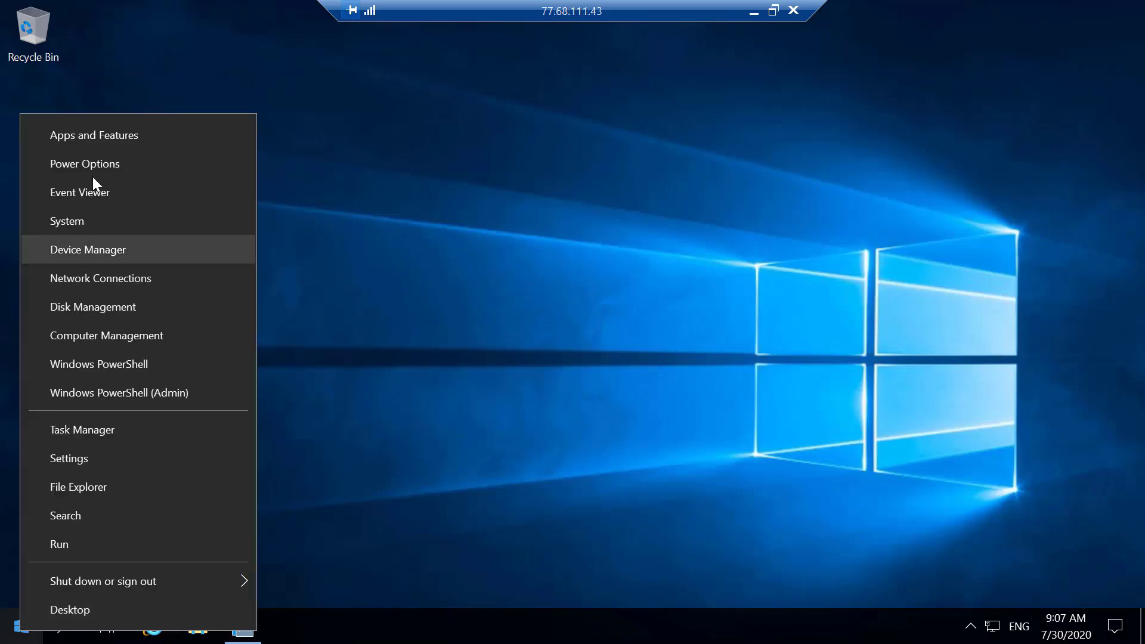
{"action": "left_click", "coordinate": [98, 306]}
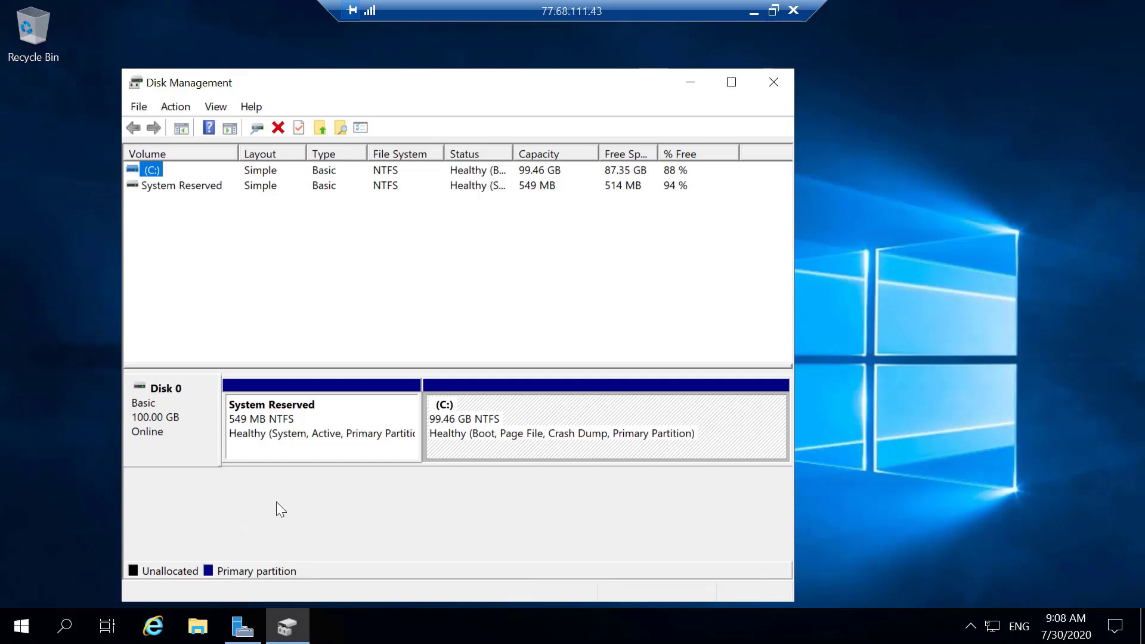
{"action": "left_click", "coordinate": [65, 626]}
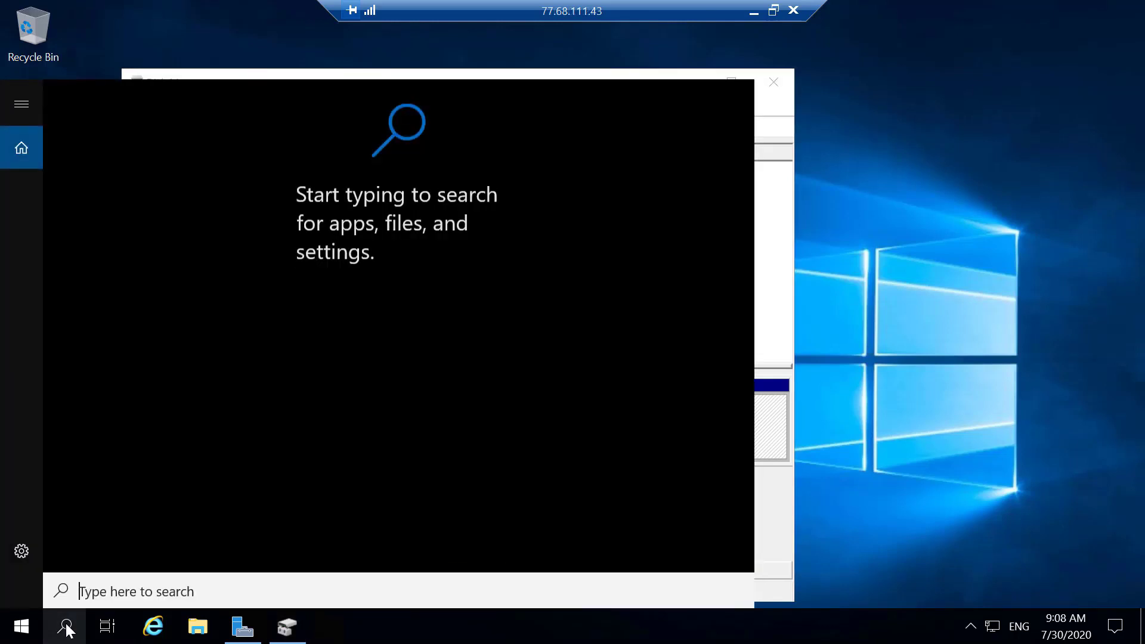
{"action": "type", "text": "iscs"}
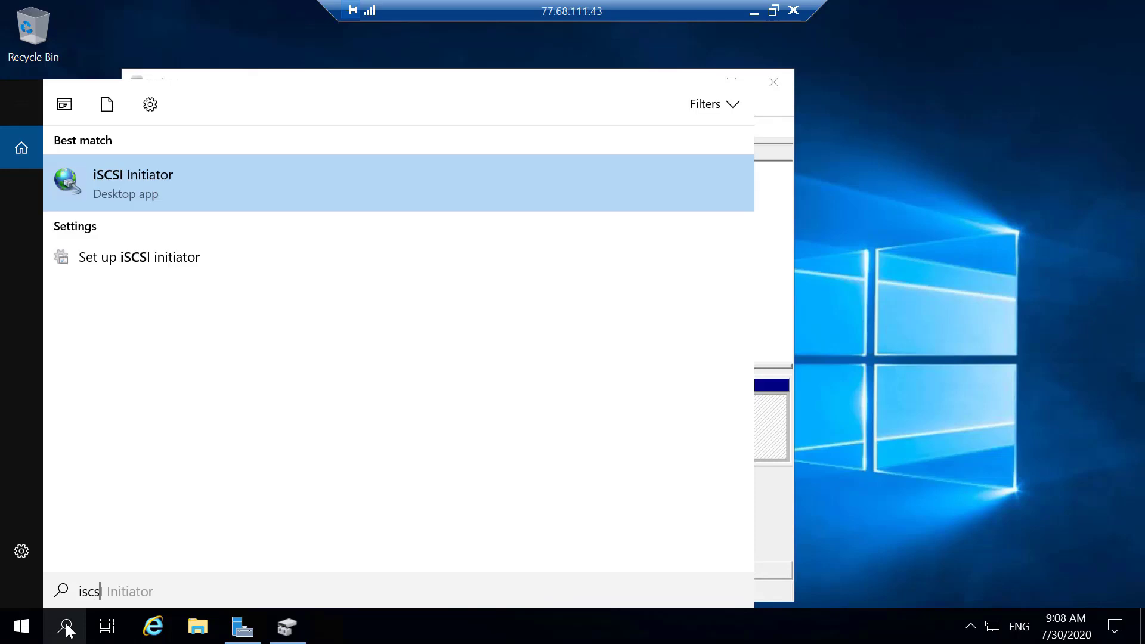
{"action": "left_click", "coordinate": [131, 176]}
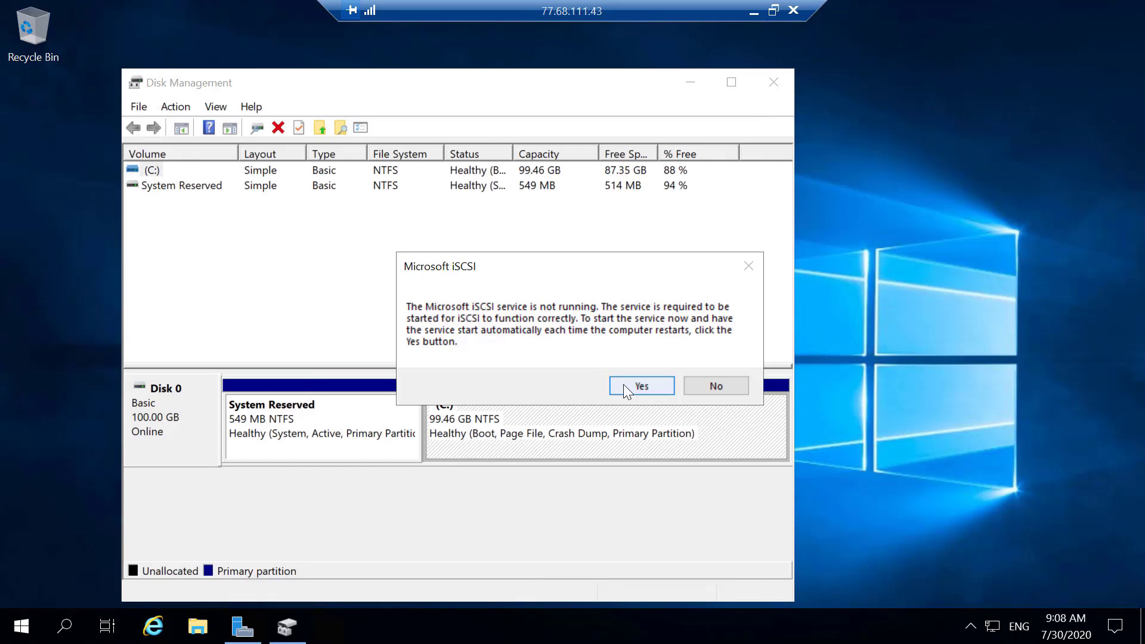
{"action": "left_click", "coordinate": [625, 389]}
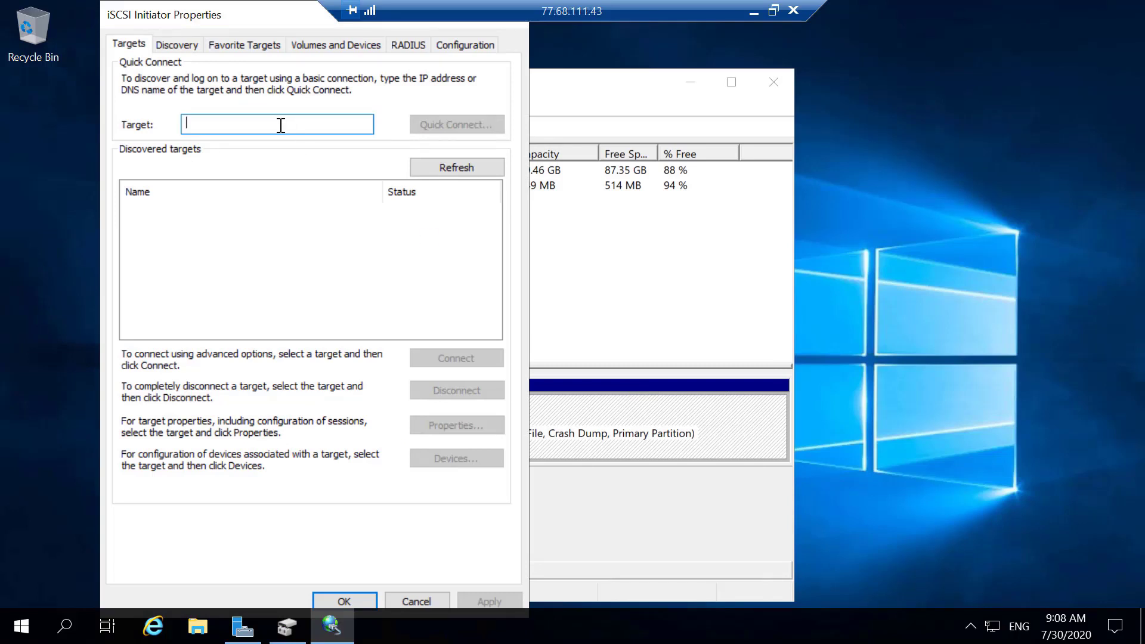
Quick-connect SQL-NODE2's iSCSI Initiator to the AD server's iSCSI target by IP address and finish the connection.
{"action": "type", "text": "10.10."}
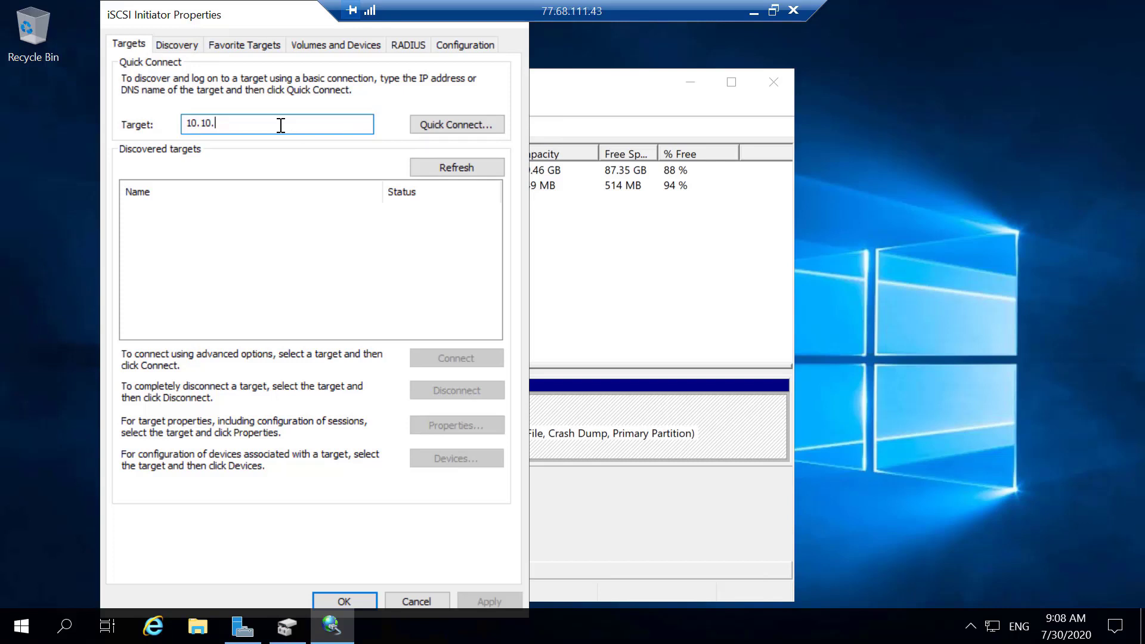
{"action": "type", "text": "1.10"}
{"action": "left_click", "coordinate": [449, 124]}
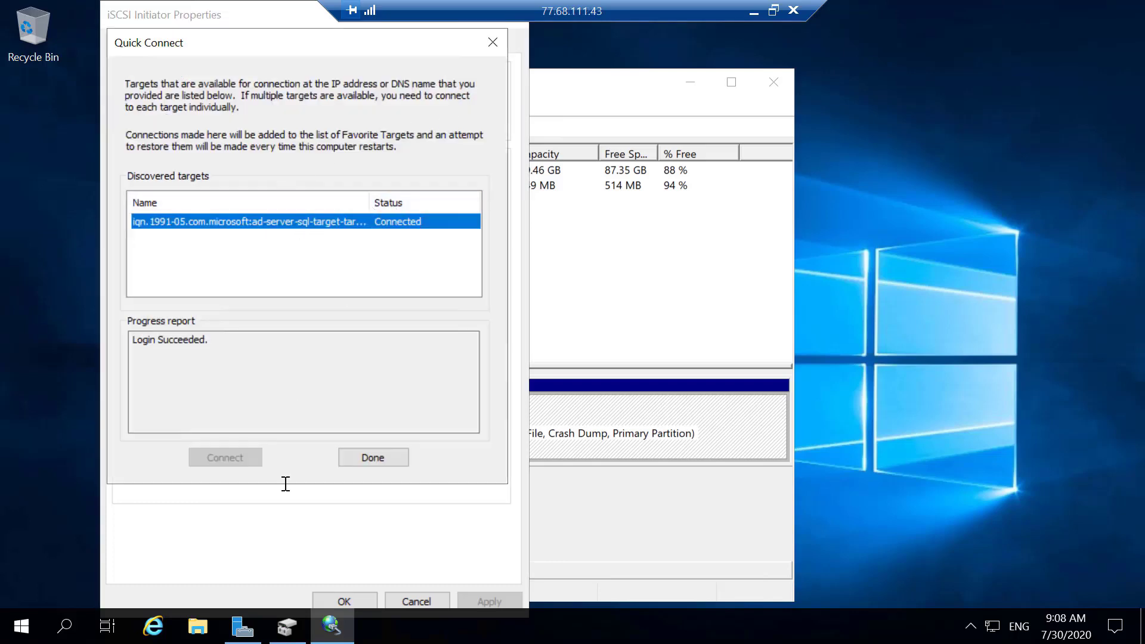
{"action": "left_click", "coordinate": [365, 458]}
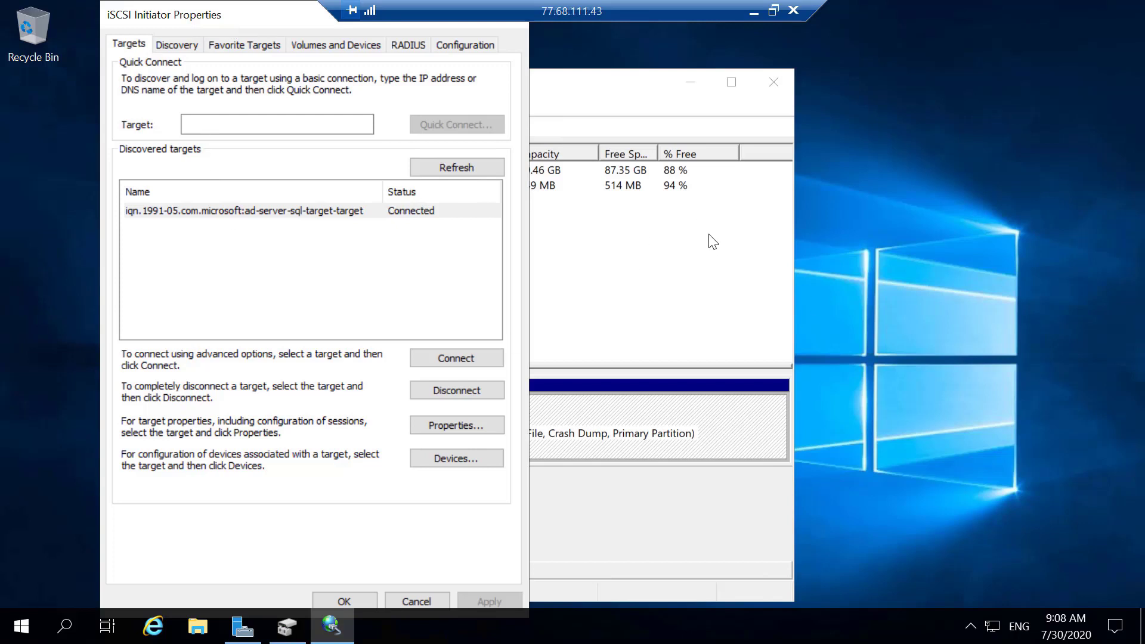
Minimize the SQL-NODE2 session and connect remotely to 10.10.1.21, entering the administrator account password and permanently accepting SQL-NODE1's certificate.
{"action": "left_click_drag", "start_coordinate": [589, 11], "coordinate": [852, 11]}
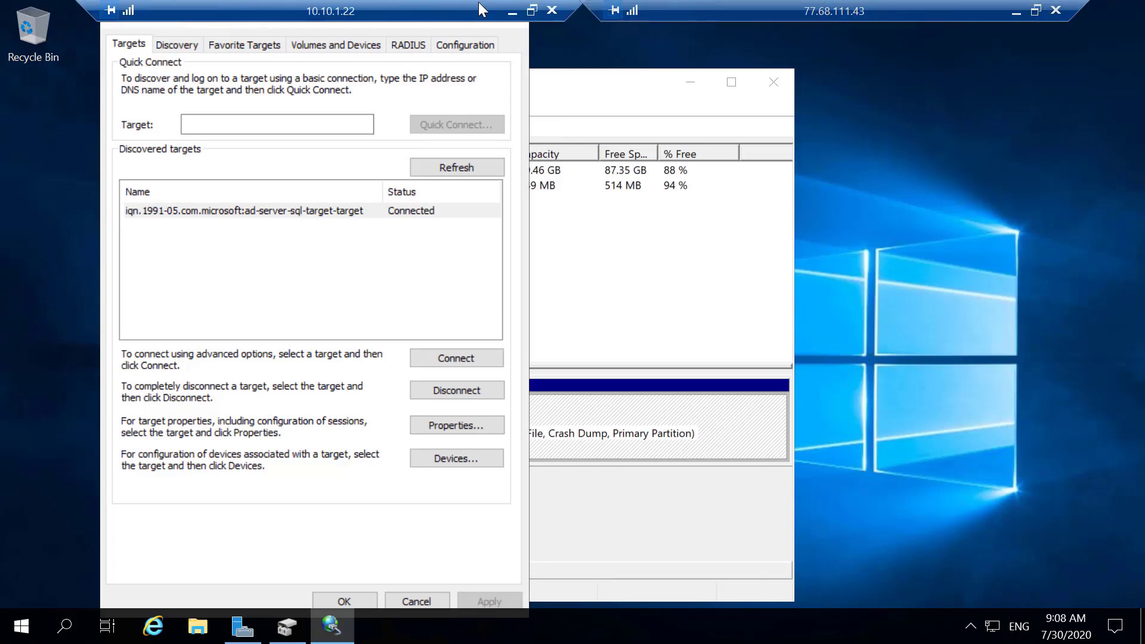
{"action": "left_click", "coordinate": [511, 12]}
{"action": "right_click", "coordinate": [347, 632]}
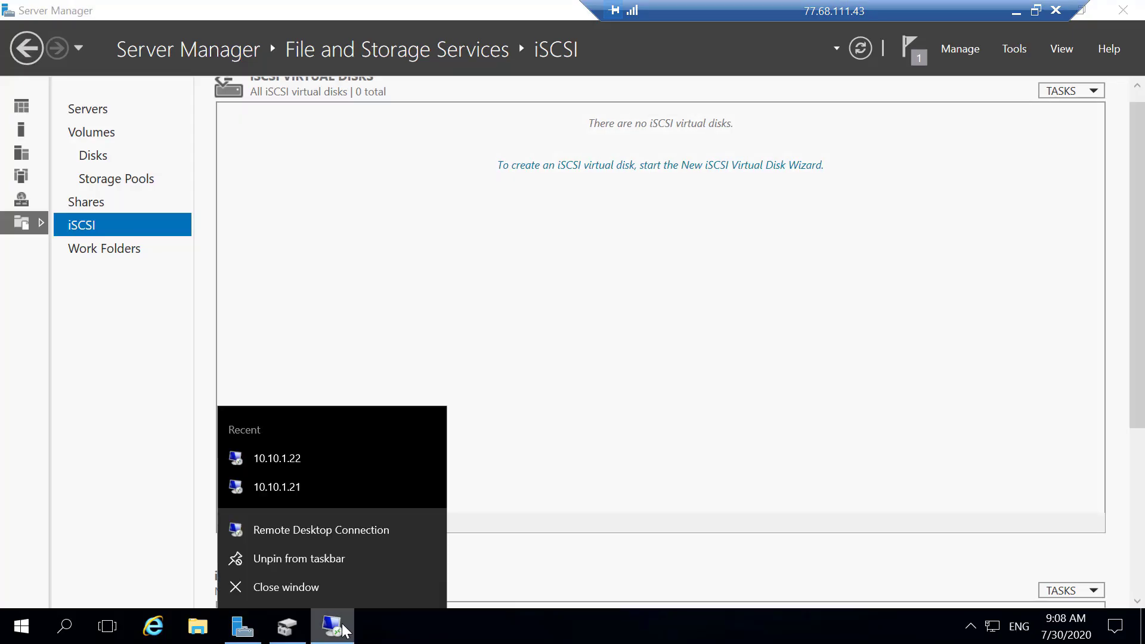
{"action": "left_click", "coordinate": [303, 488]}
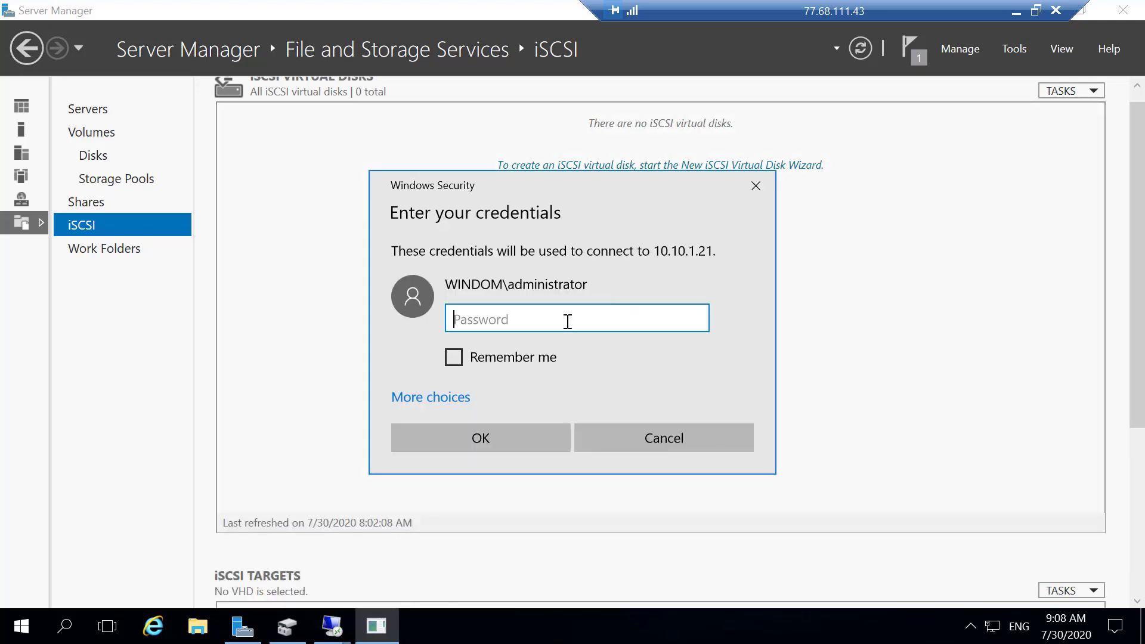
{"action": "type", "text": "••••••••••"}
{"action": "key", "text": "Return"}
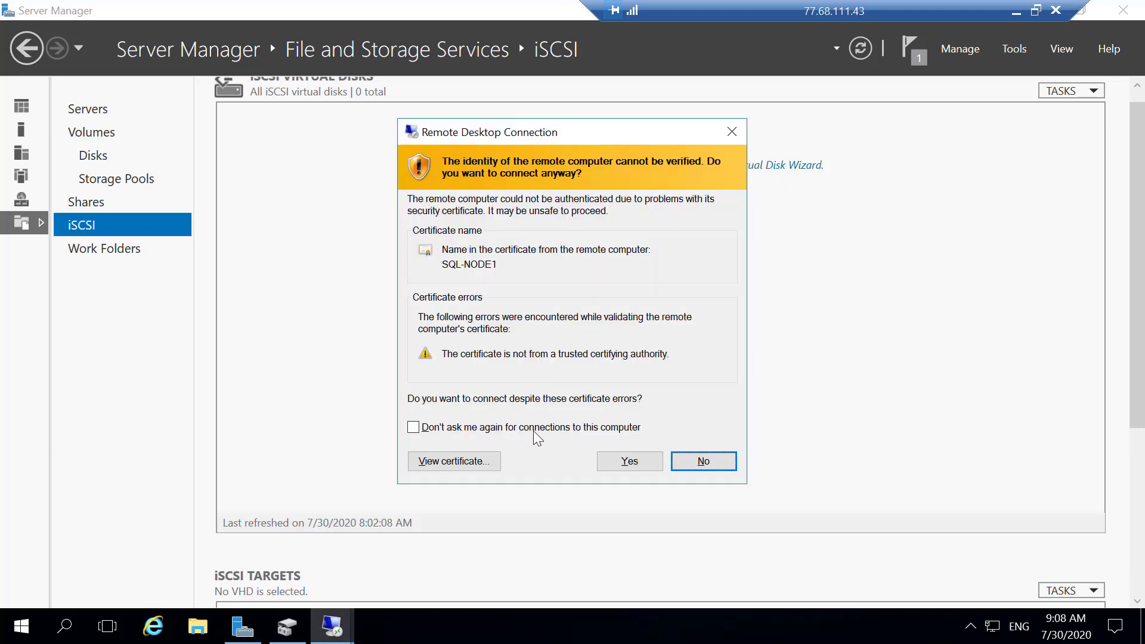
{"action": "left_click", "coordinate": [528, 427]}
{"action": "left_click", "coordinate": [629, 461]}
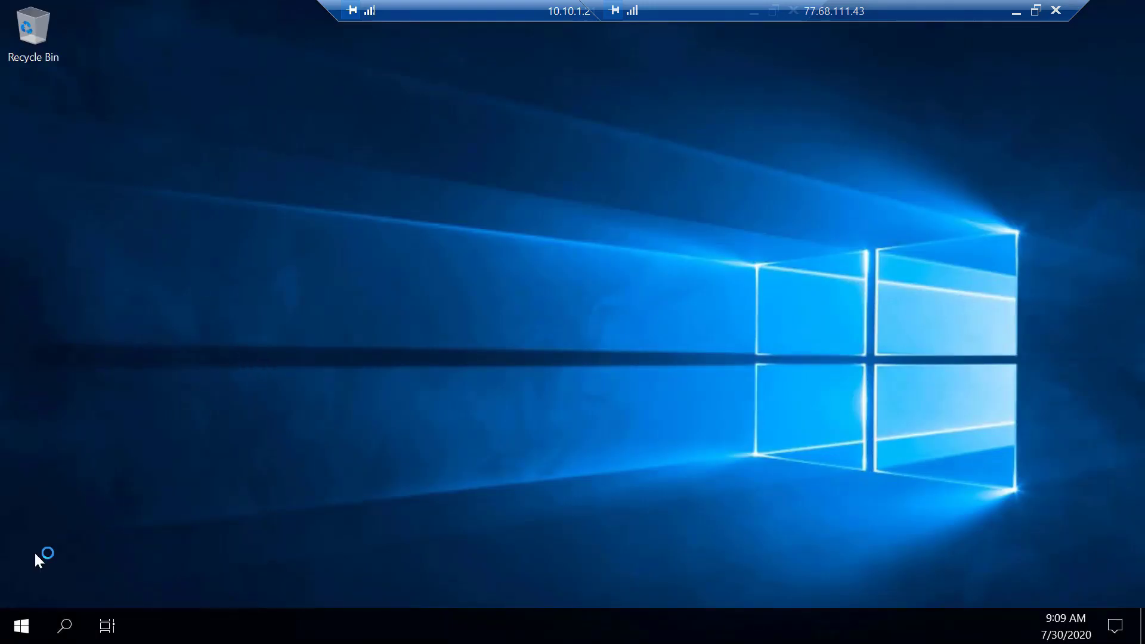
Launch the iSCSI Initiator on SQL-NODE1 and start the Microsoft iSCSI service automatically with each restart.
{"action": "left_click", "coordinate": [21, 627]}
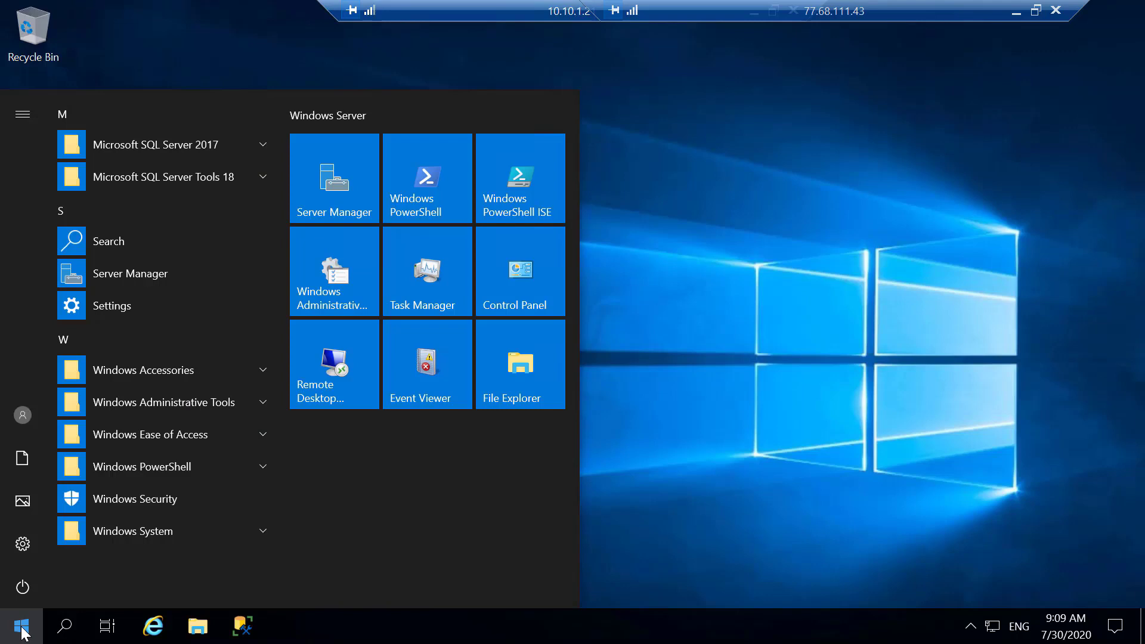
{"action": "left_click", "coordinate": [68, 627]}
{"action": "type", "text": "i"}
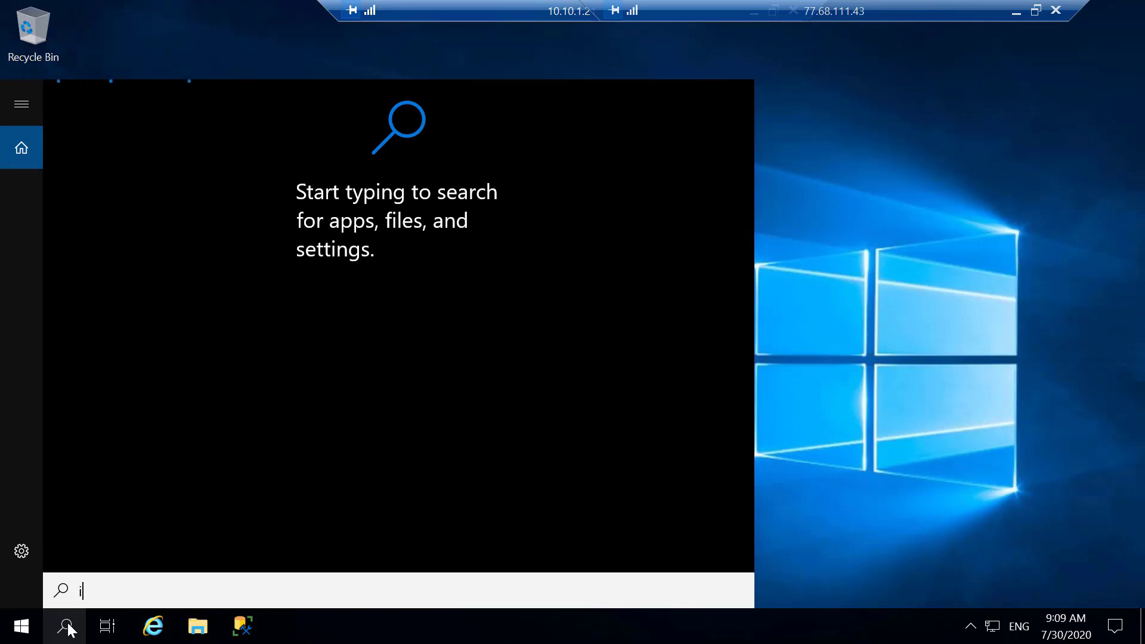
{"action": "type", "text": "sc"}
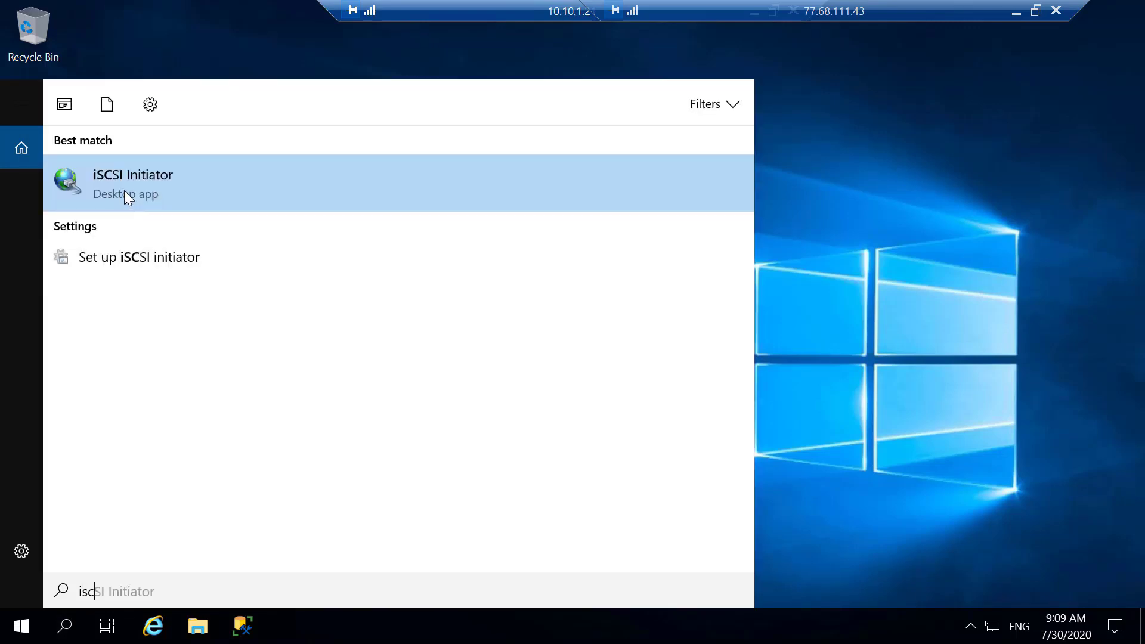
{"action": "left_click", "coordinate": [124, 191]}
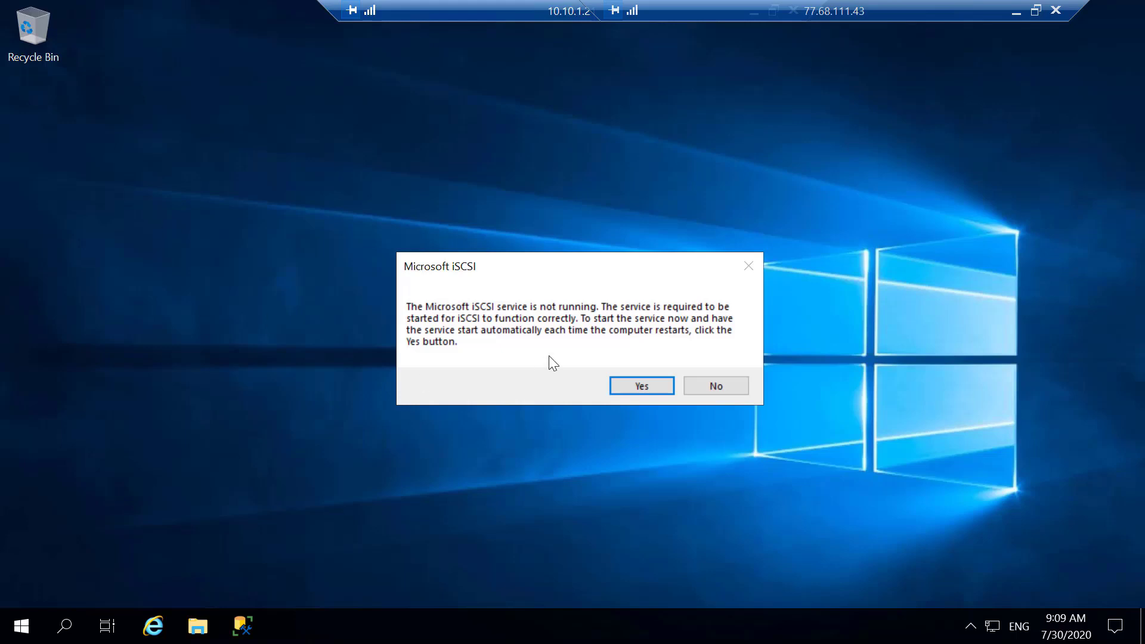
{"action": "left_click", "coordinate": [615, 386]}
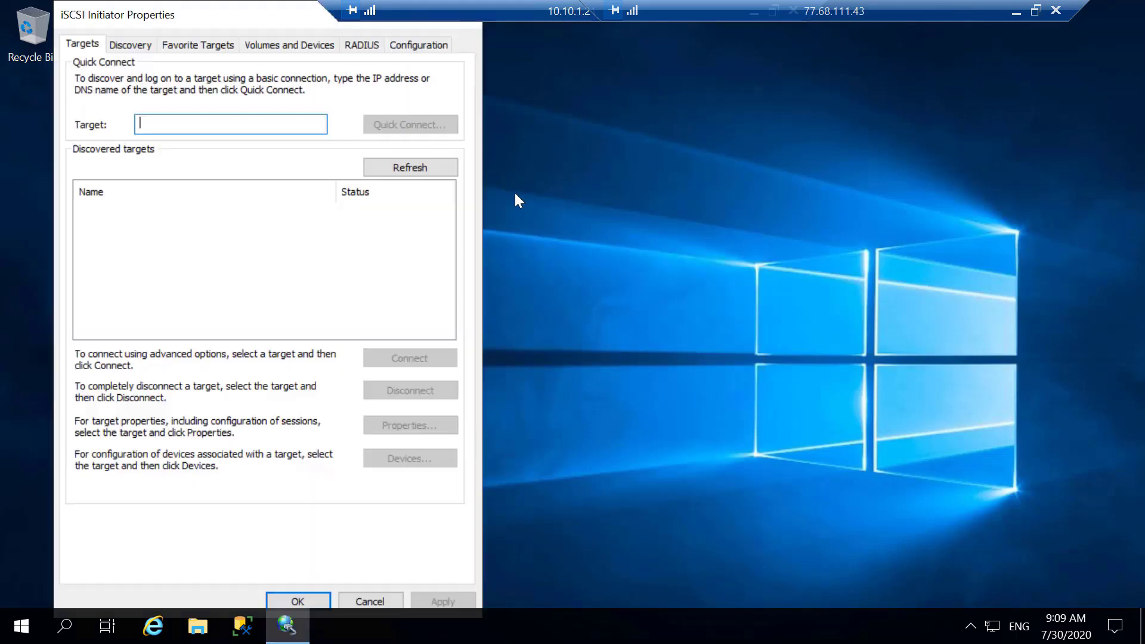
Quick-connect SQL-NODE1 to the iSCSI target at 10.10.1.20, close the initiator properties, and uncover the 10.10.1.21 session's connection bar.
{"action": "type", "text": "10.10.1."}
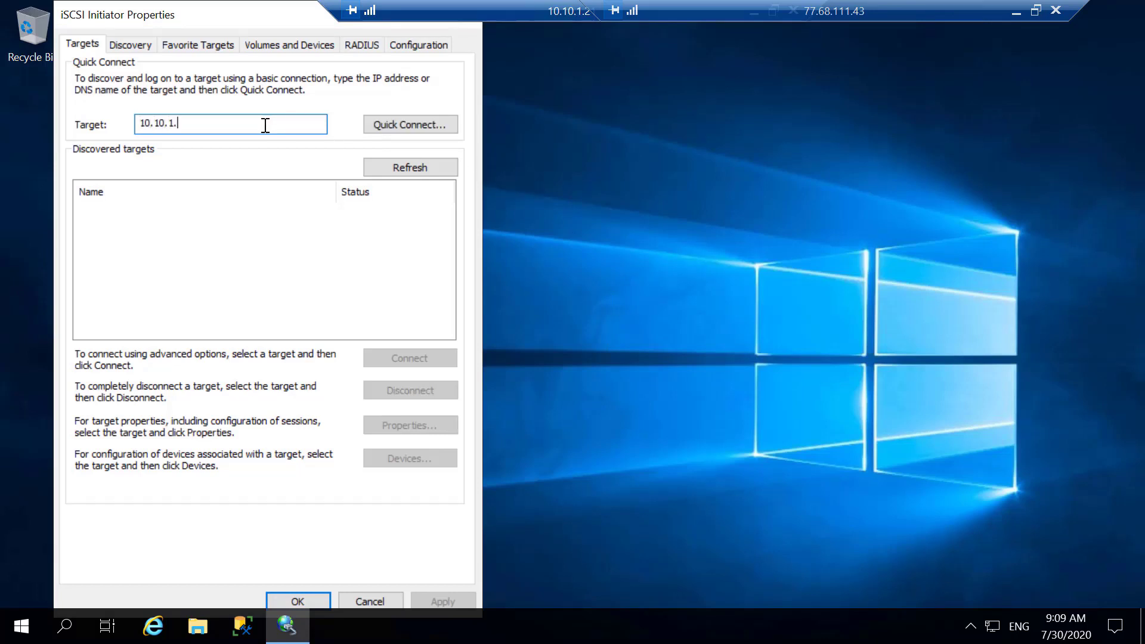
{"action": "type", "text": "20"}
{"action": "left_click", "coordinate": [423, 121]}
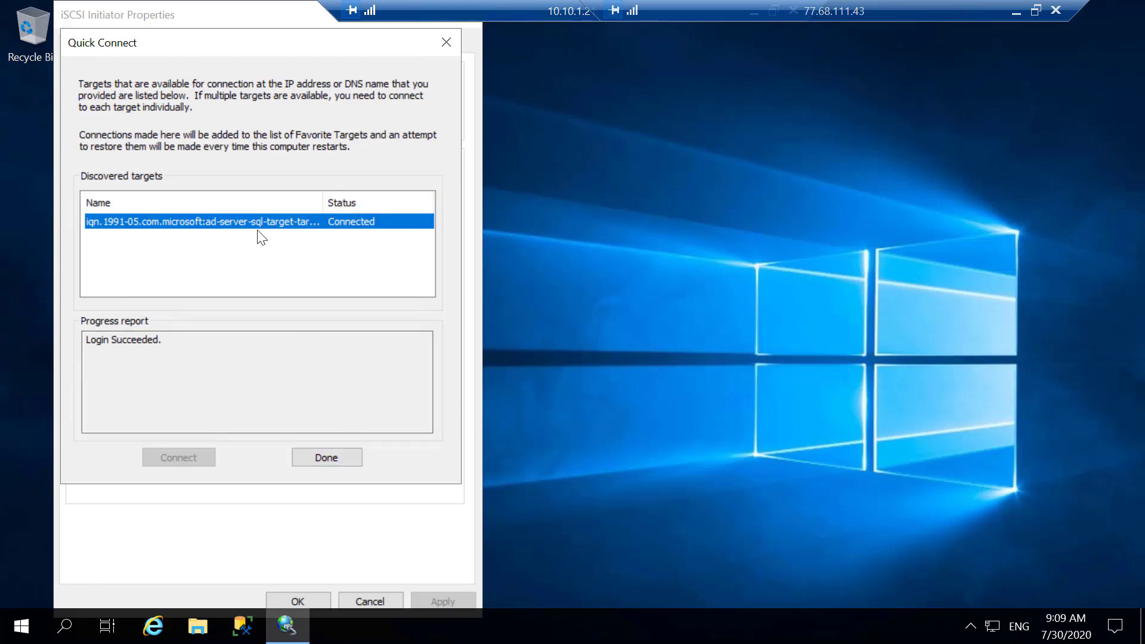
{"action": "left_click", "coordinate": [323, 456]}
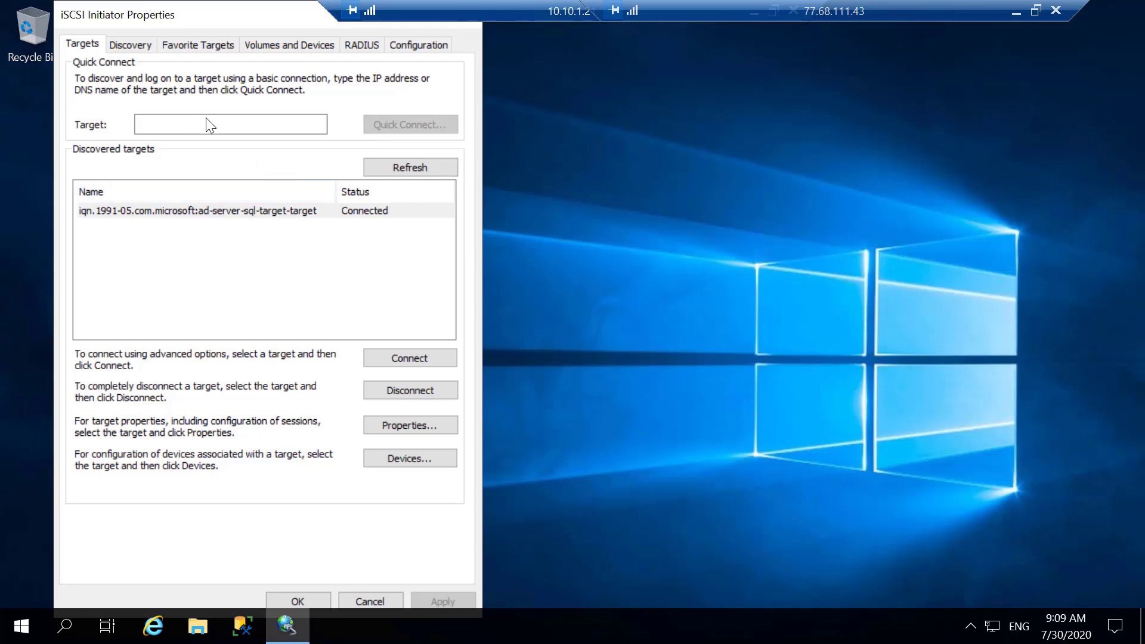
{"action": "left_click", "coordinate": [298, 601]}
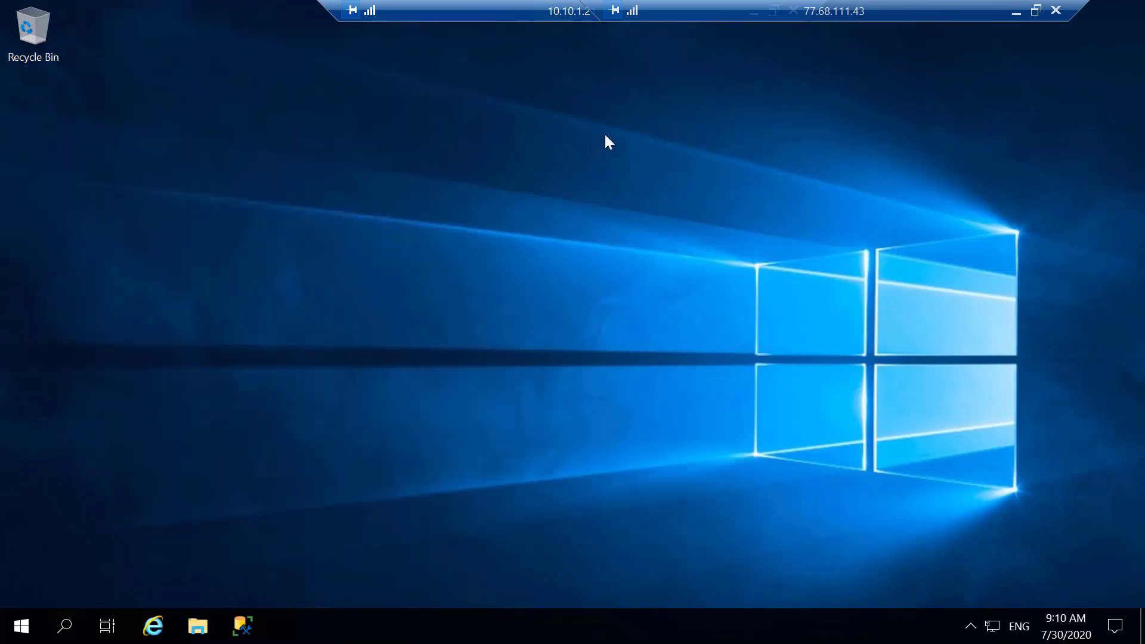
{"action": "left_click_drag", "start_coordinate": [520, 12], "coordinate": [369, 16]}
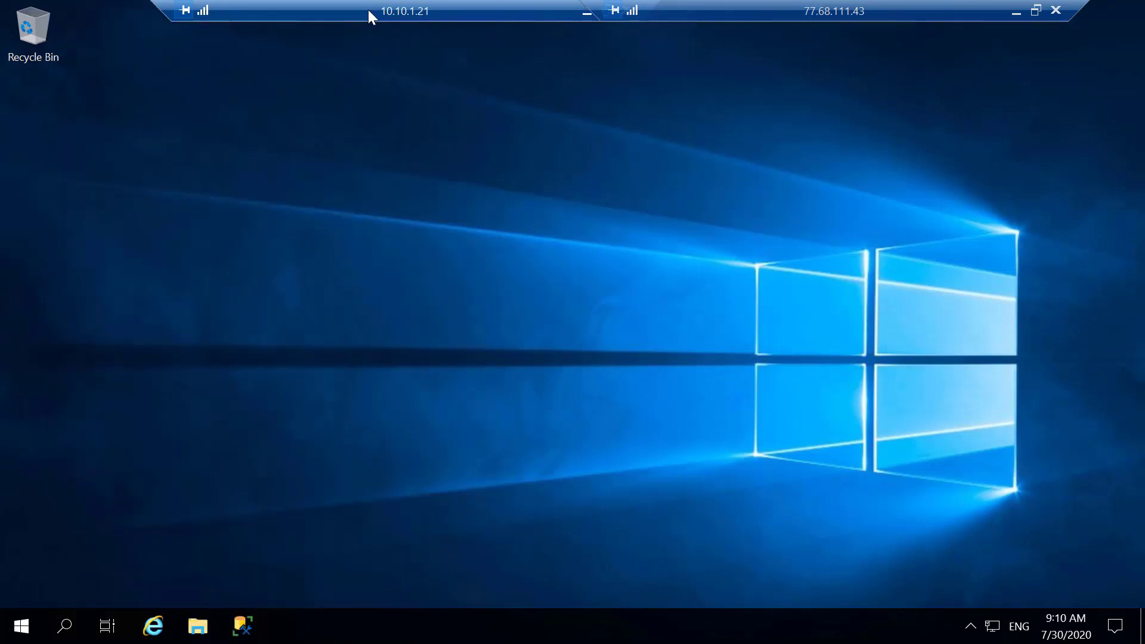
Minimize the 10.10.1.21 session and start a new iSCSI virtual disk on AD-SERVER, stored on volume D:.
{"action": "left_click", "coordinate": [586, 13]}
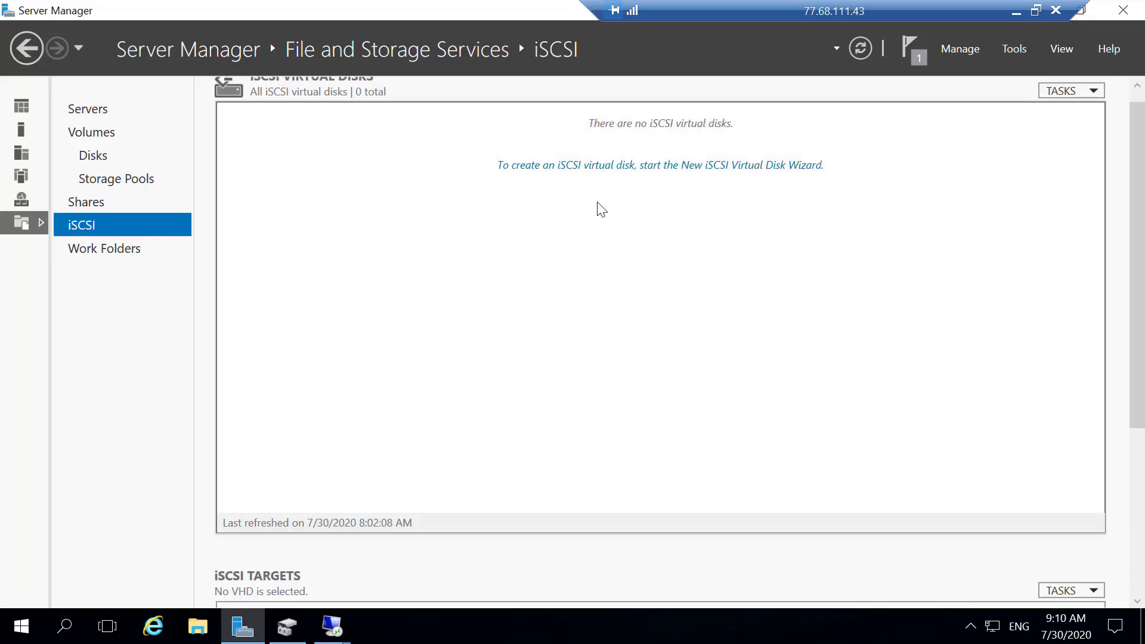
{"action": "scroll", "coordinate": [719, 258], "scroll_direction": "up", "scroll_amount": 1}
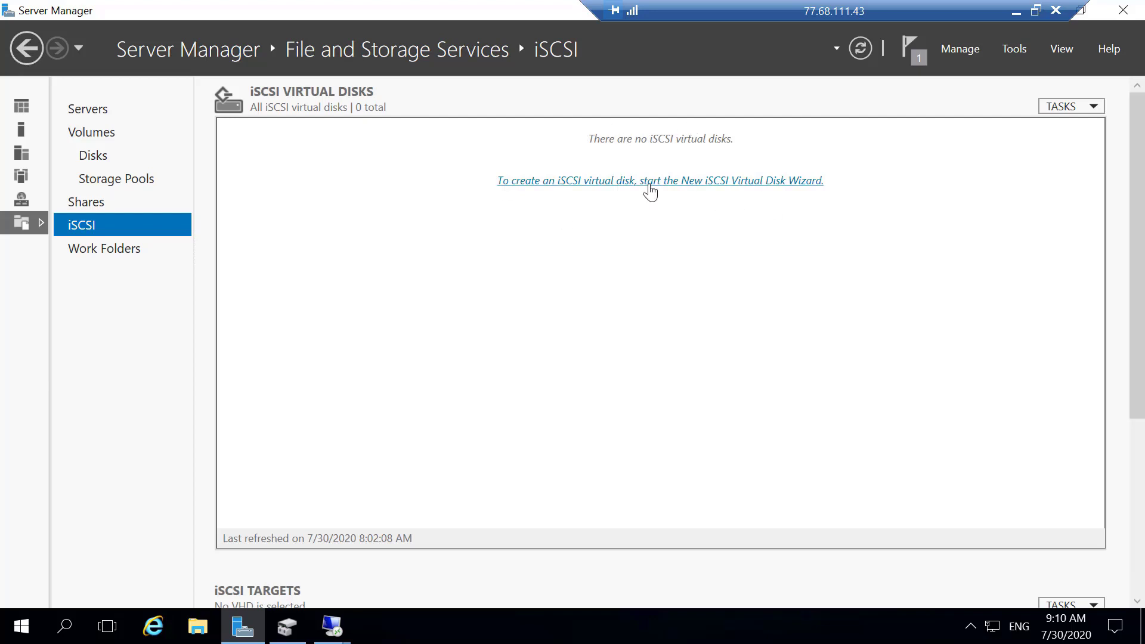
{"action": "left_click", "coordinate": [605, 185]}
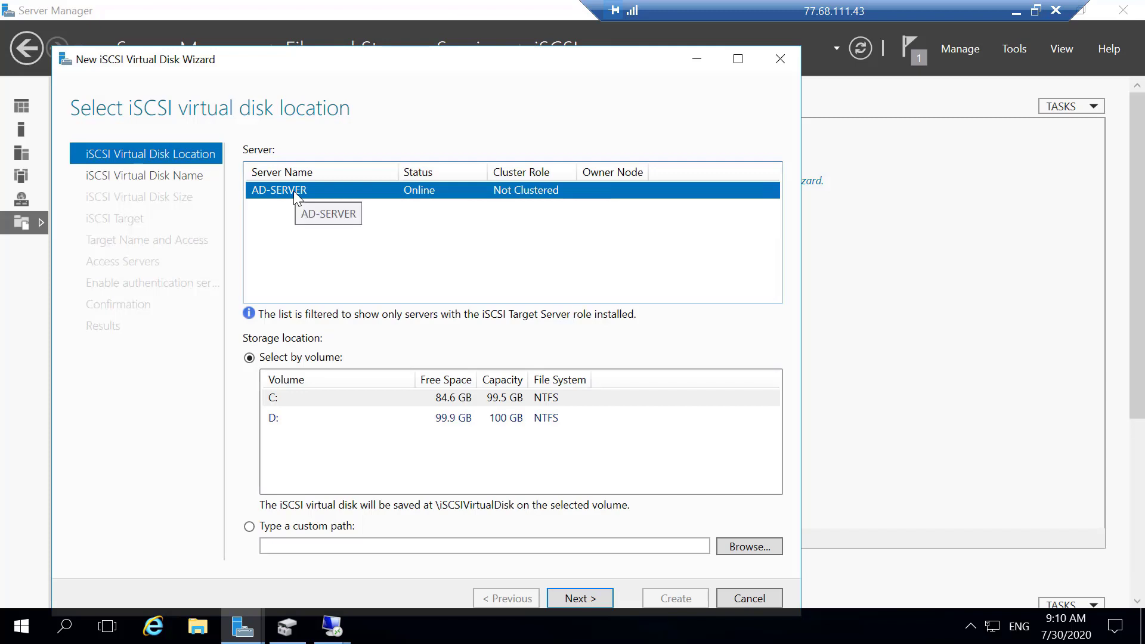
{"action": "left_click", "coordinate": [358, 419]}
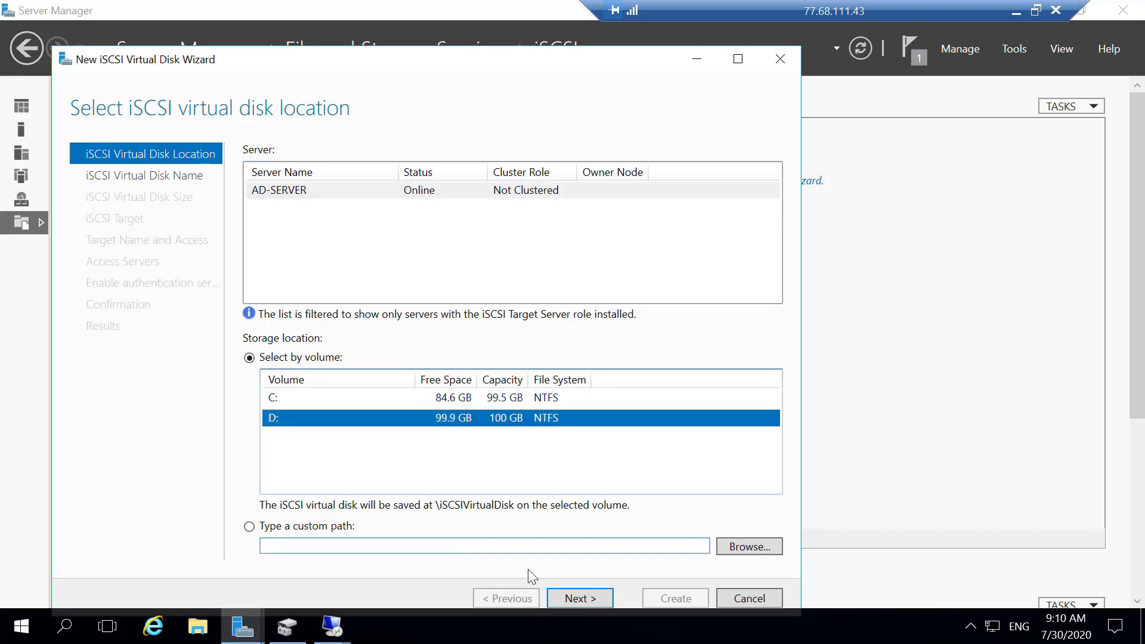
{"action": "left_click_drag", "start_coordinate": [459, 60], "coordinate": [481, 23]}
{"action": "left_click", "coordinate": [619, 571]}
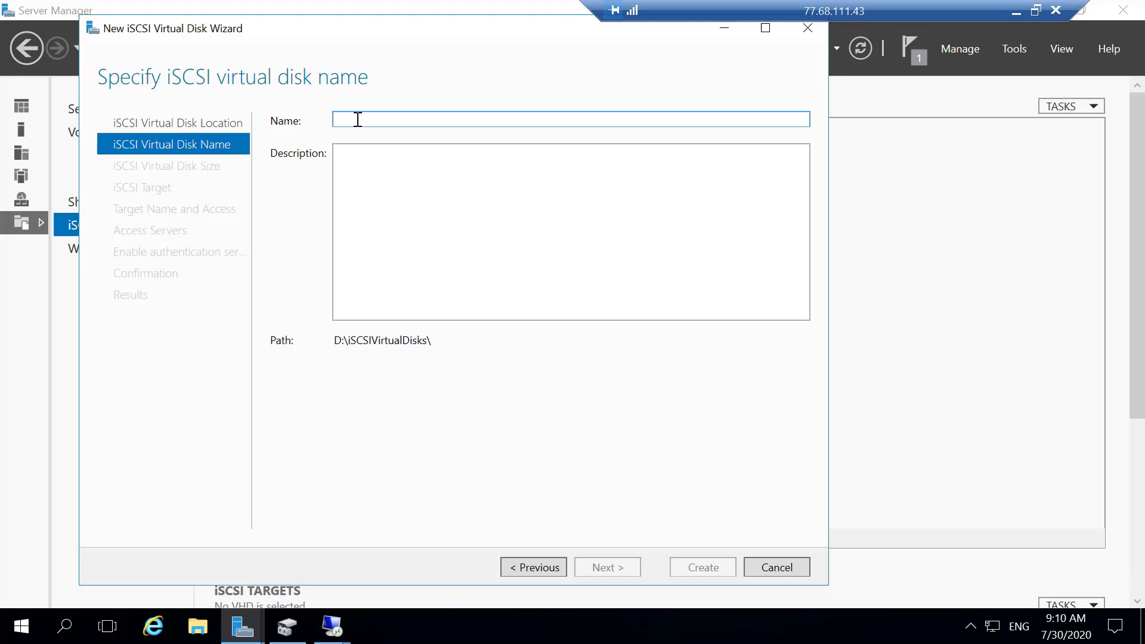
Name the new iSCSI virtual disk Quorum and size it at 5 GB, dynamically expanding.
{"action": "type", "text": "Qu"}
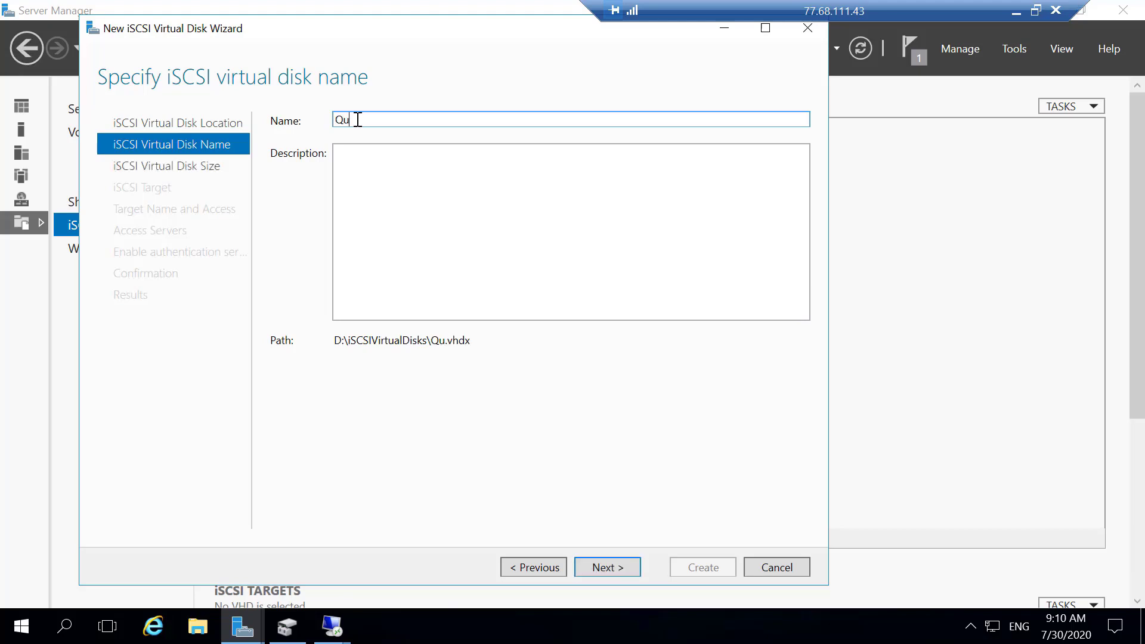
{"action": "type", "text": "orum"}
{"action": "left_click", "coordinate": [602, 567]}
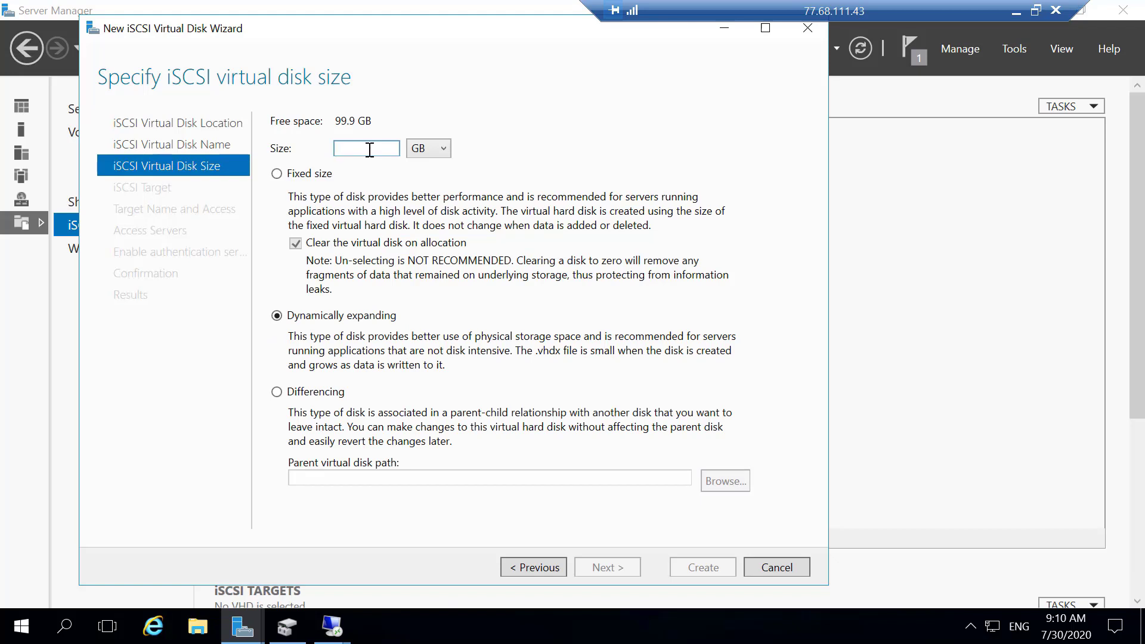
{"action": "type", "text": "5"}
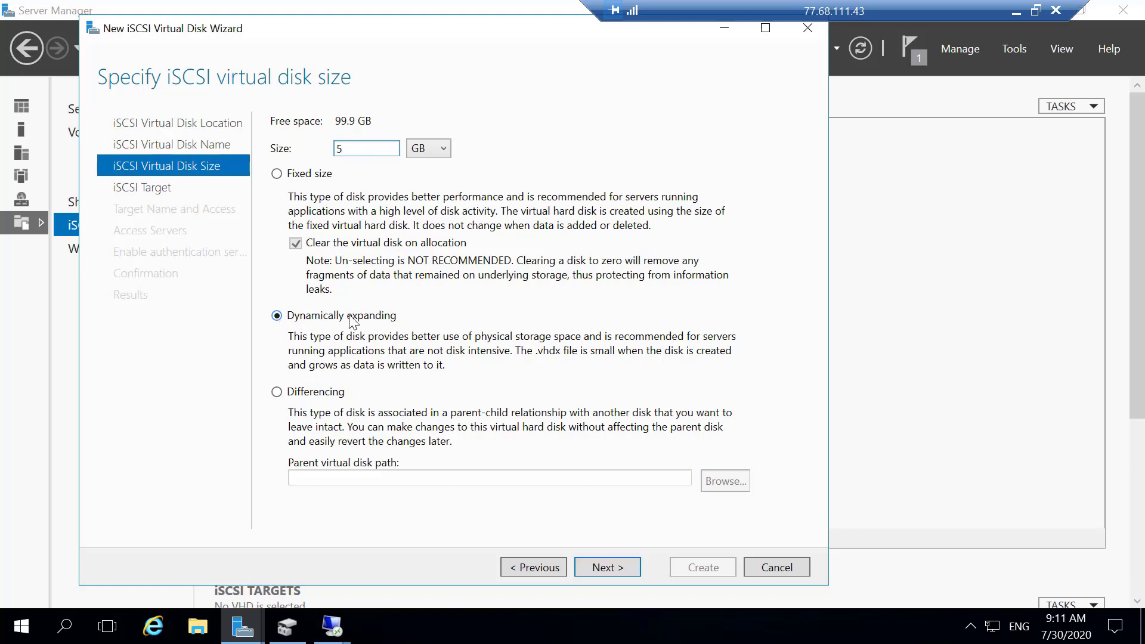
{"action": "left_click", "coordinate": [617, 564]}
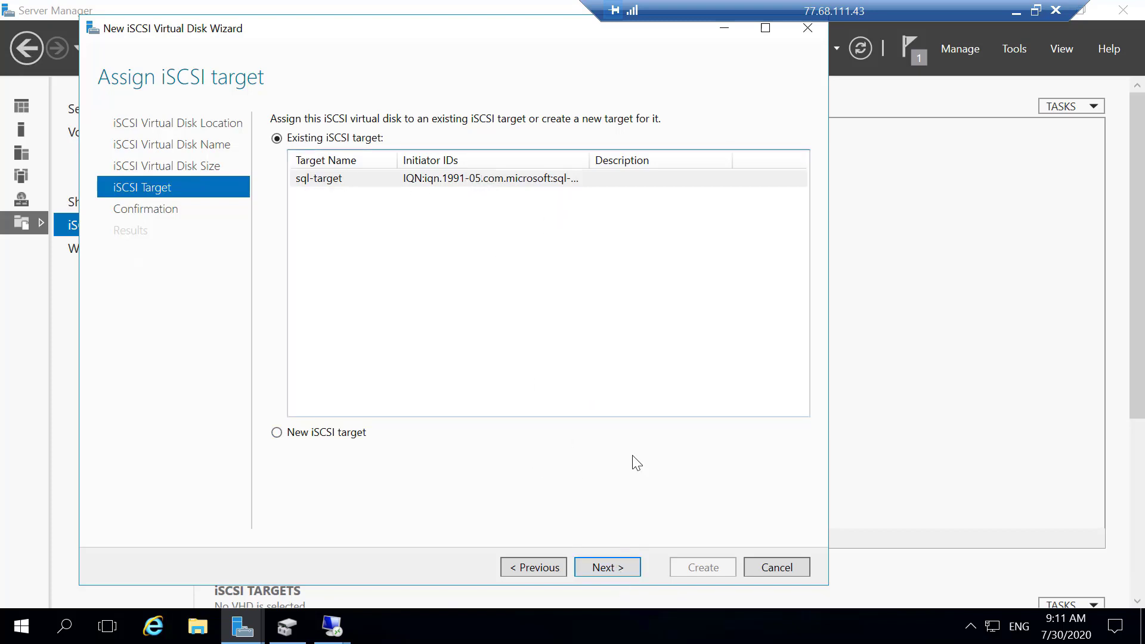
Assign the Quorum disk to the existing sql-target, create it, and close the wizard.
{"action": "left_click", "coordinate": [611, 564]}
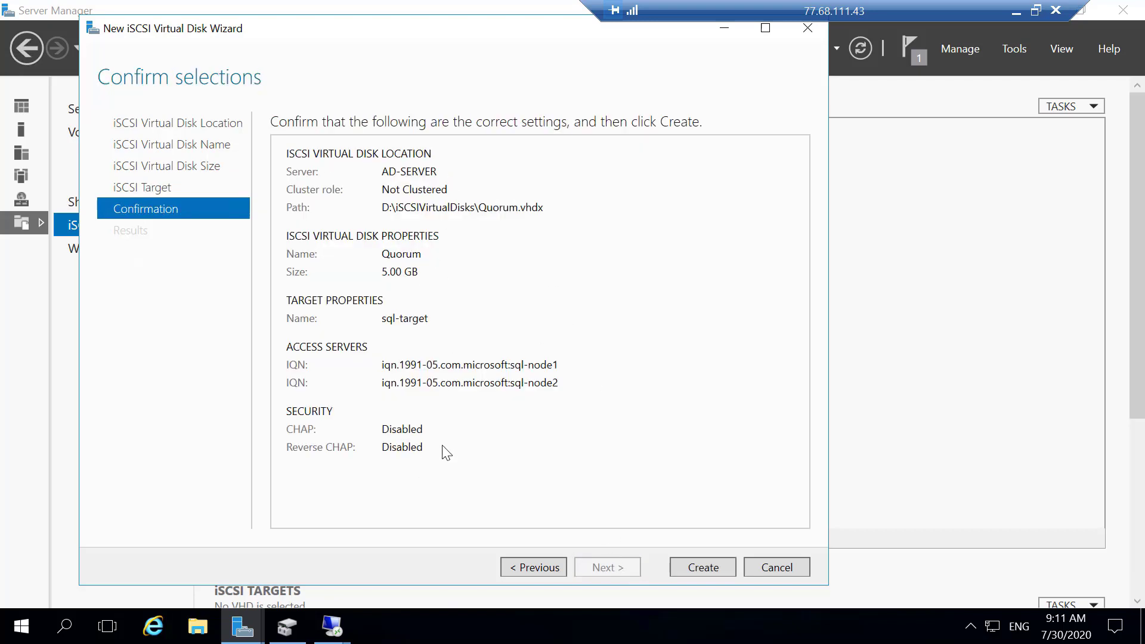
{"action": "left_click", "coordinate": [689, 566]}
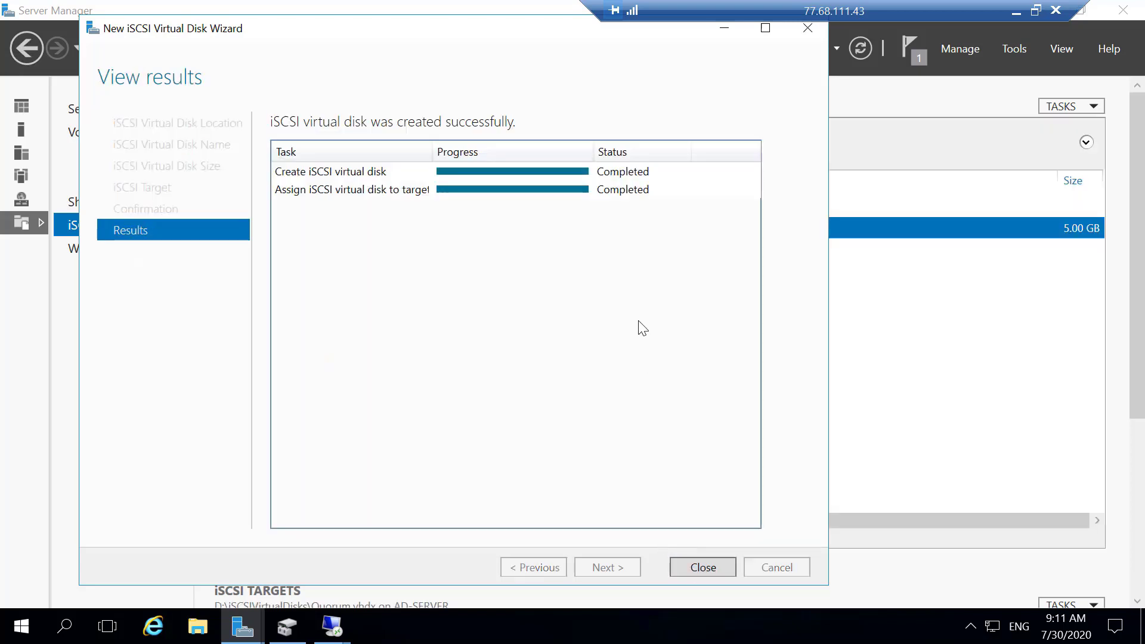
{"action": "left_click", "coordinate": [681, 568]}
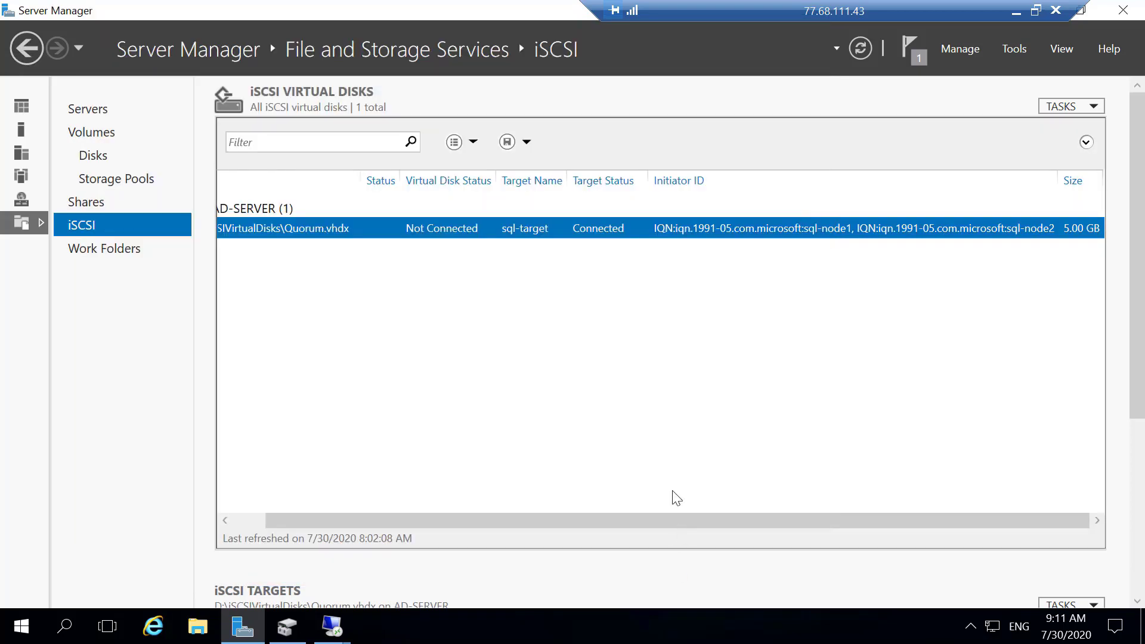
Start a second iSCSI virtual disk on AD-SERVER, stored on volume D:.
{"action": "left_click", "coordinate": [1072, 108]}
{"action": "left_click", "coordinate": [1036, 127]}
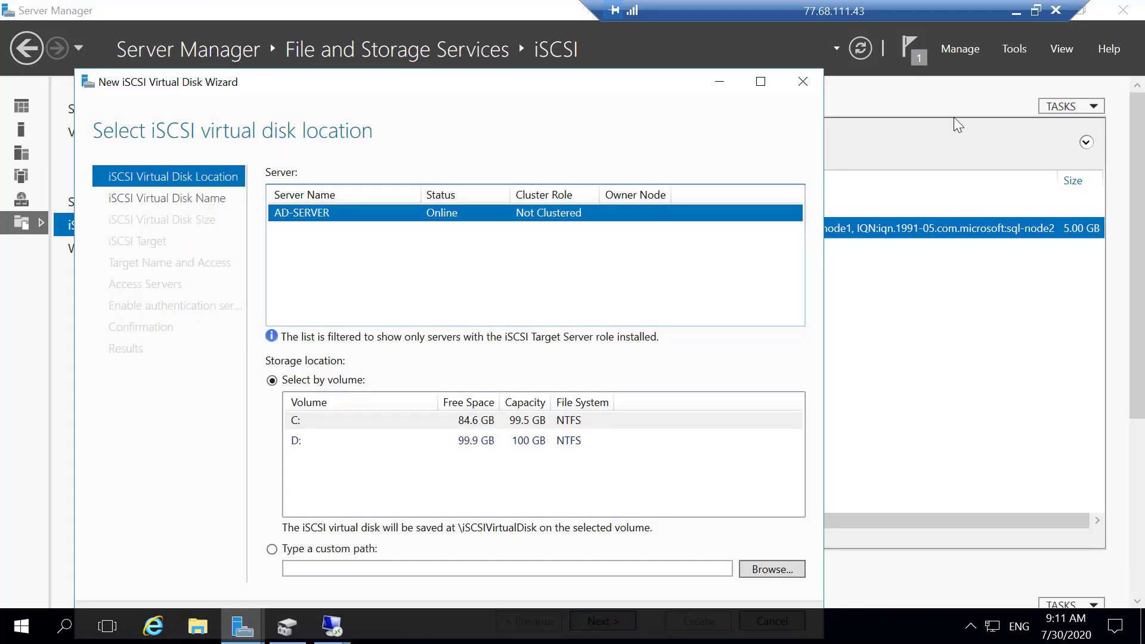
{"action": "left_click", "coordinate": [312, 443]}
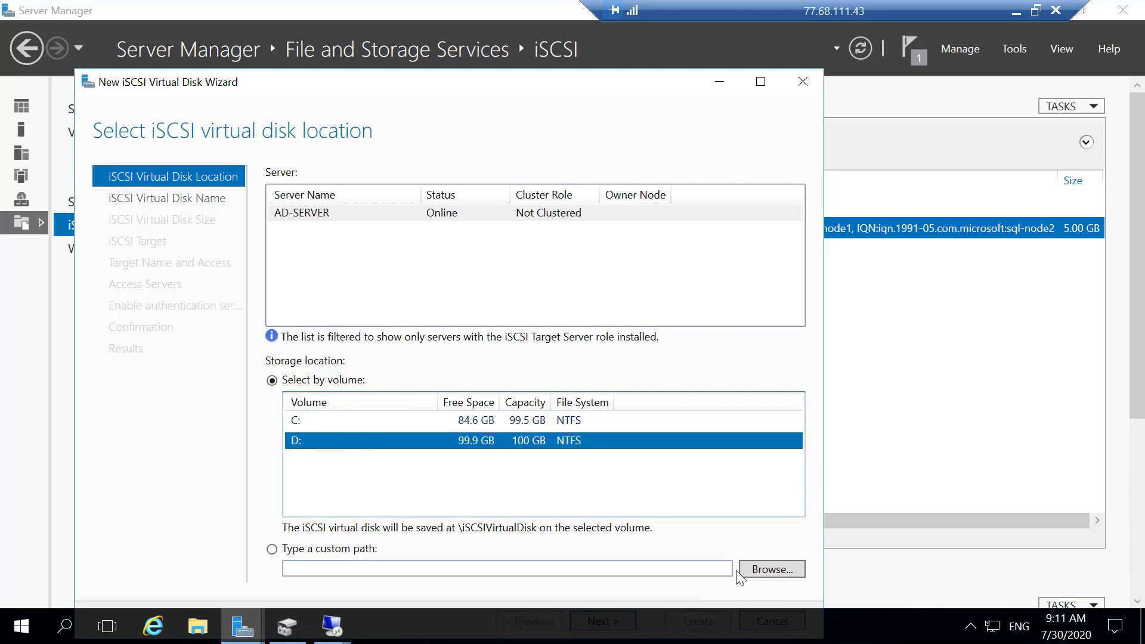
{"action": "left_click_drag", "start_coordinate": [536, 88], "coordinate": [579, 50]}
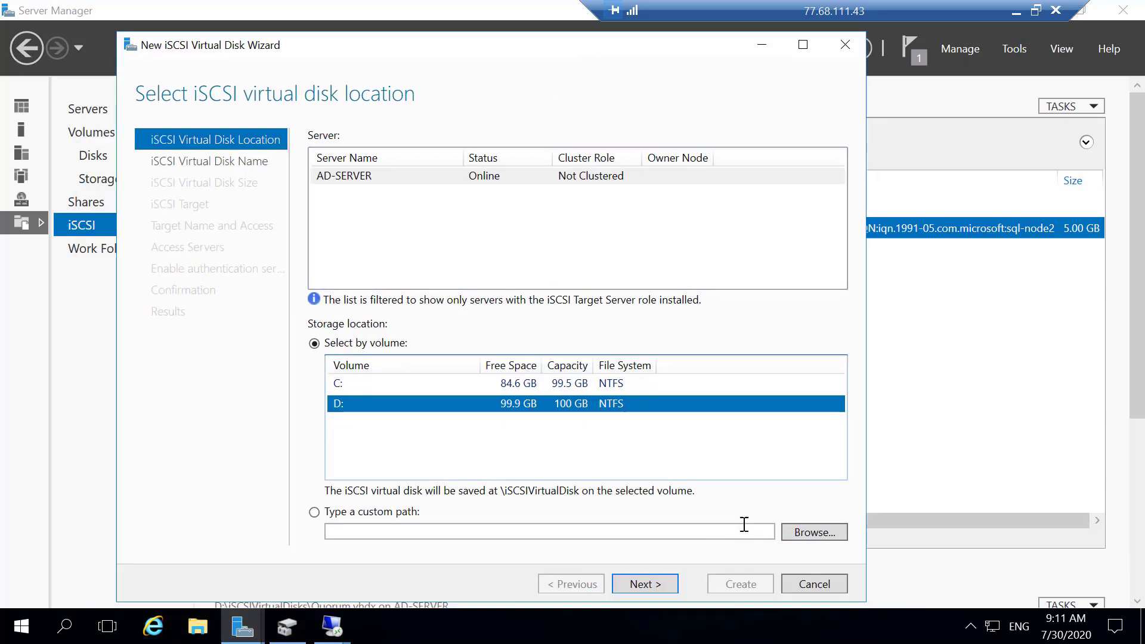
{"action": "left_click", "coordinate": [658, 586]}
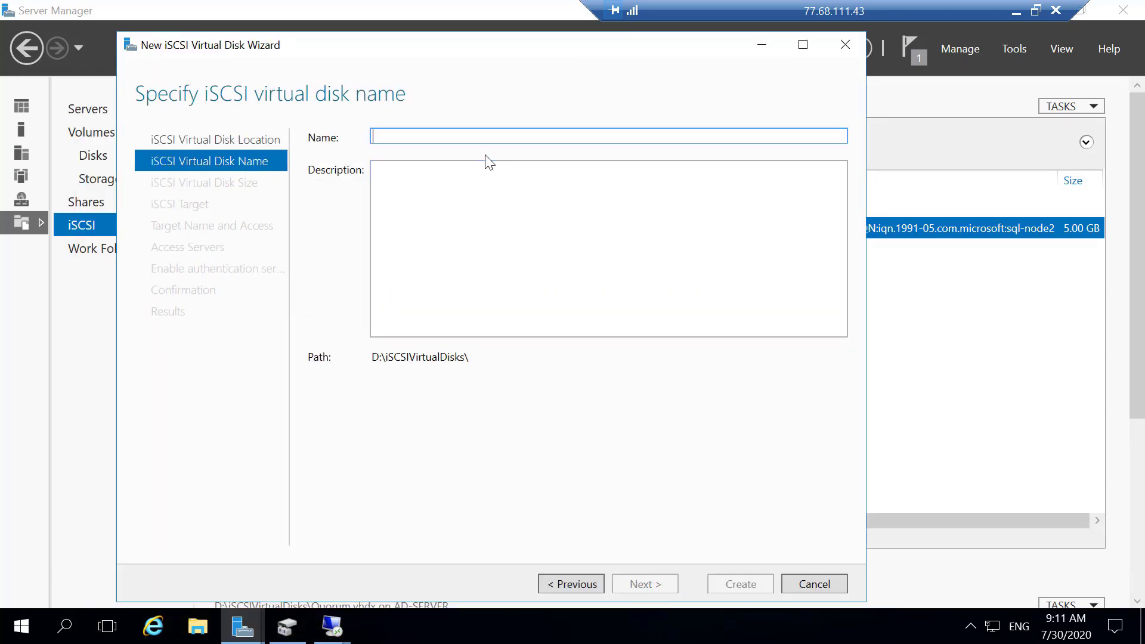
Name the second iSCSI virtual disk SQLDATA and size it at 80 GB, dynamically expanding.
{"action": "type", "text": "SQLDATA"}
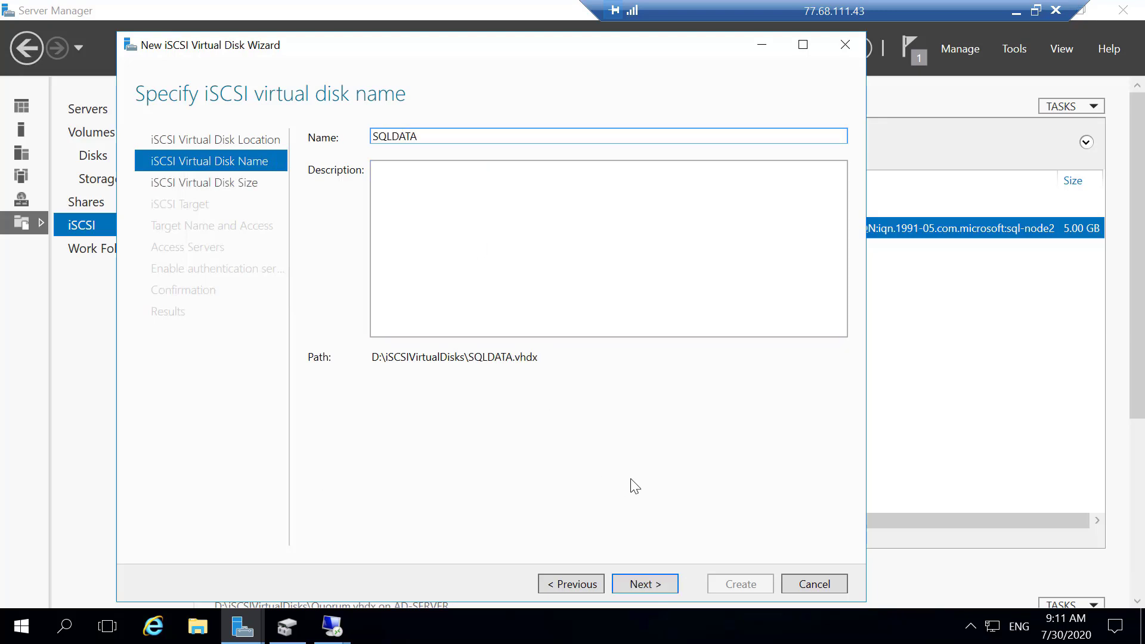
{"action": "left_click", "coordinate": [655, 581]}
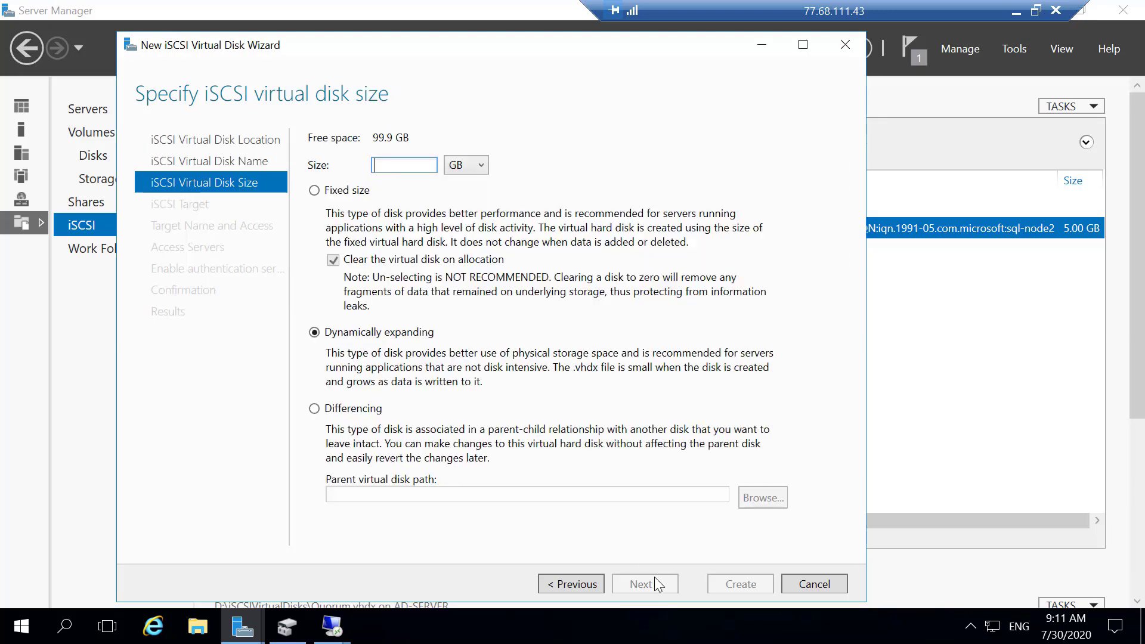
{"action": "type", "text": "80"}
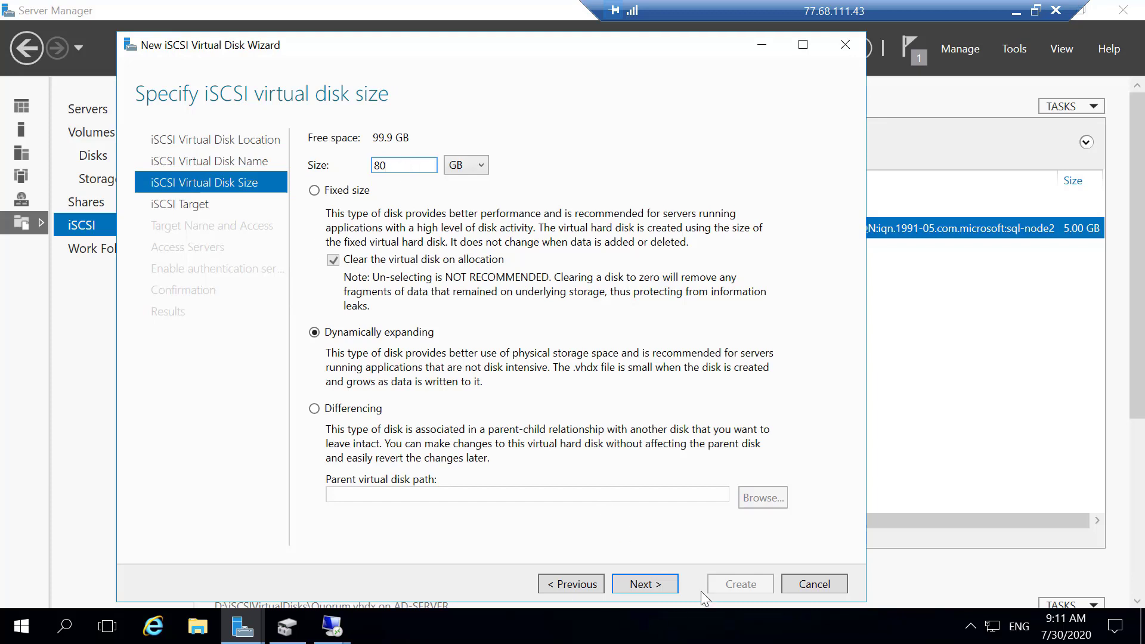
{"action": "left_click", "coordinate": [663, 586]}
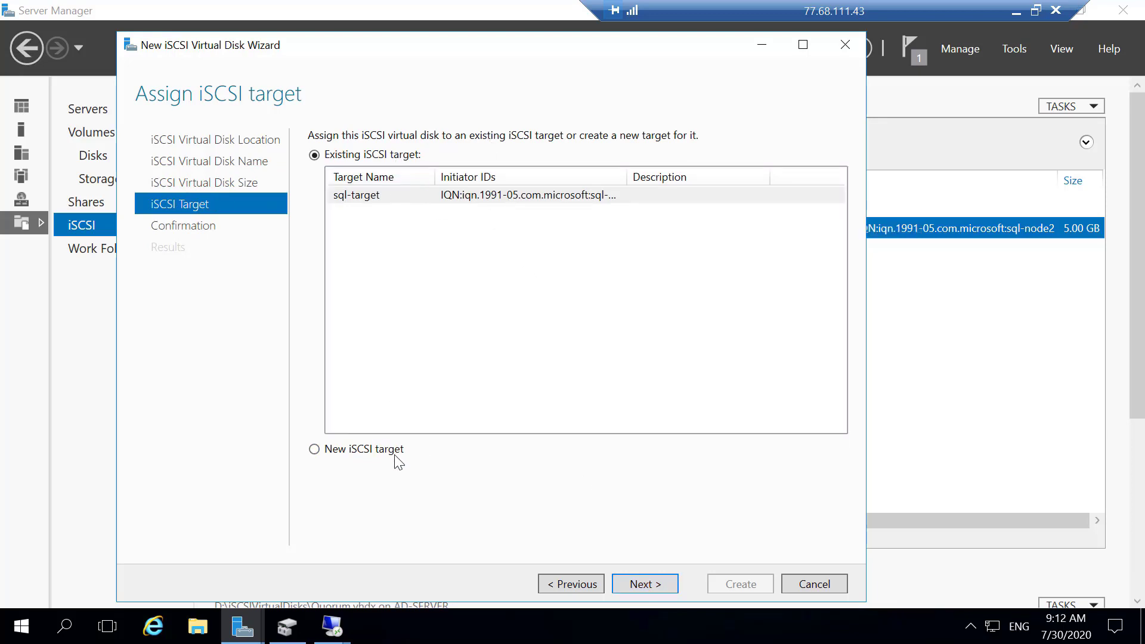
Assign the SQLDATA disk to the existing sql-target, create it, and close the wizard.
{"action": "left_click", "coordinate": [667, 581]}
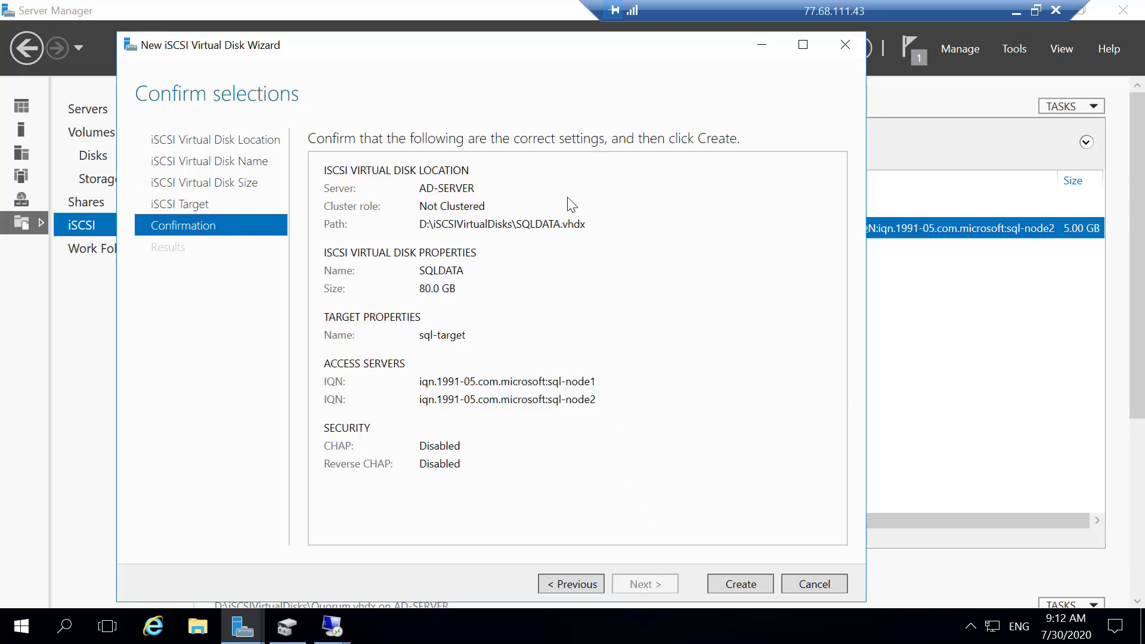
{"action": "left_click", "coordinate": [754, 581]}
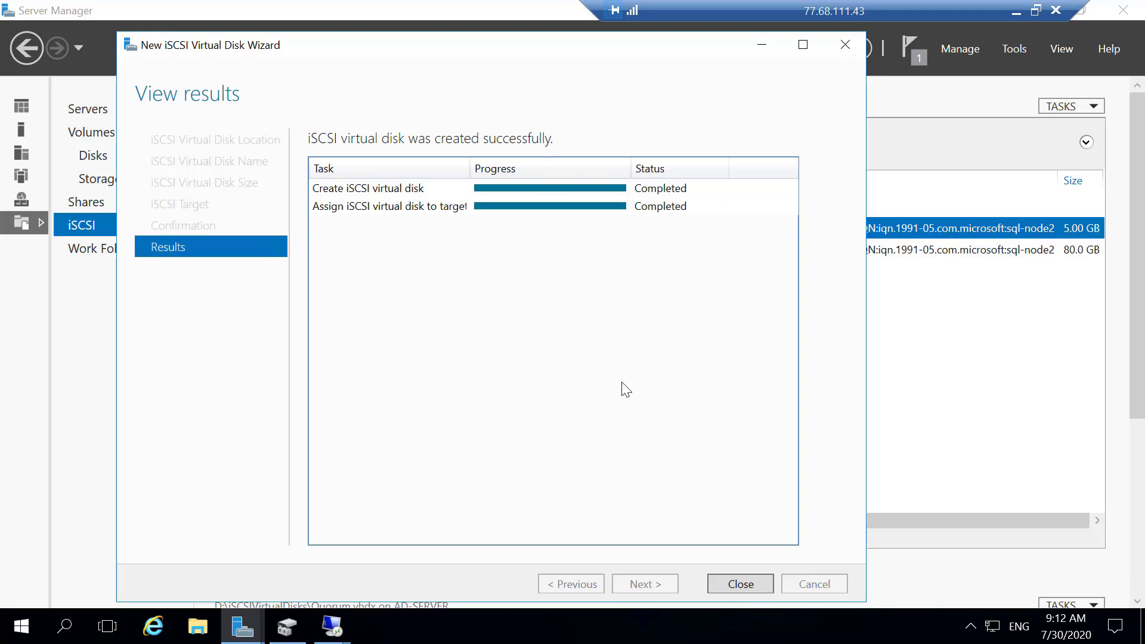
{"action": "left_click", "coordinate": [726, 583]}
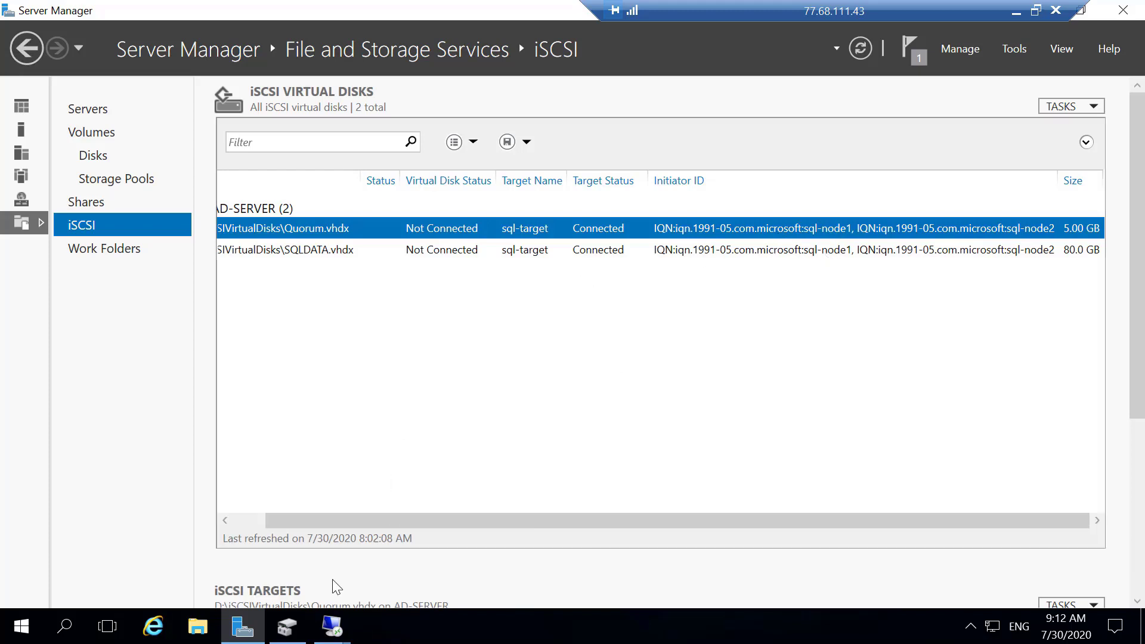
Switch to the 10.10.1.21 remote session and launch the iSCSI Initiator on SQL-NODE1.
{"action": "left_click", "coordinate": [332, 626]}
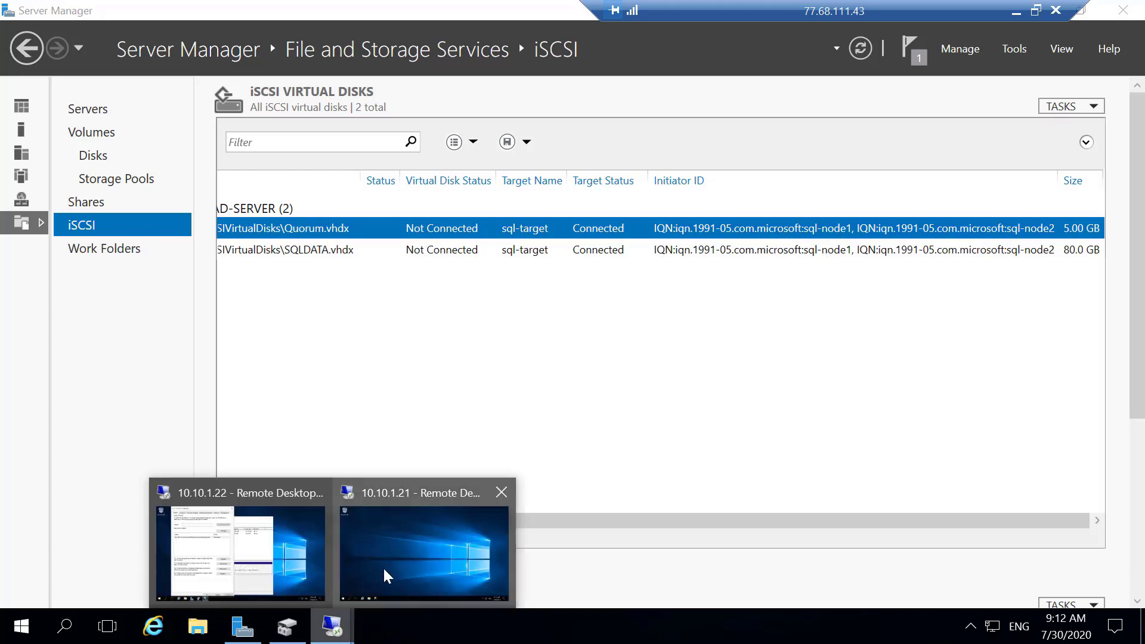
{"action": "left_click", "coordinate": [360, 548]}
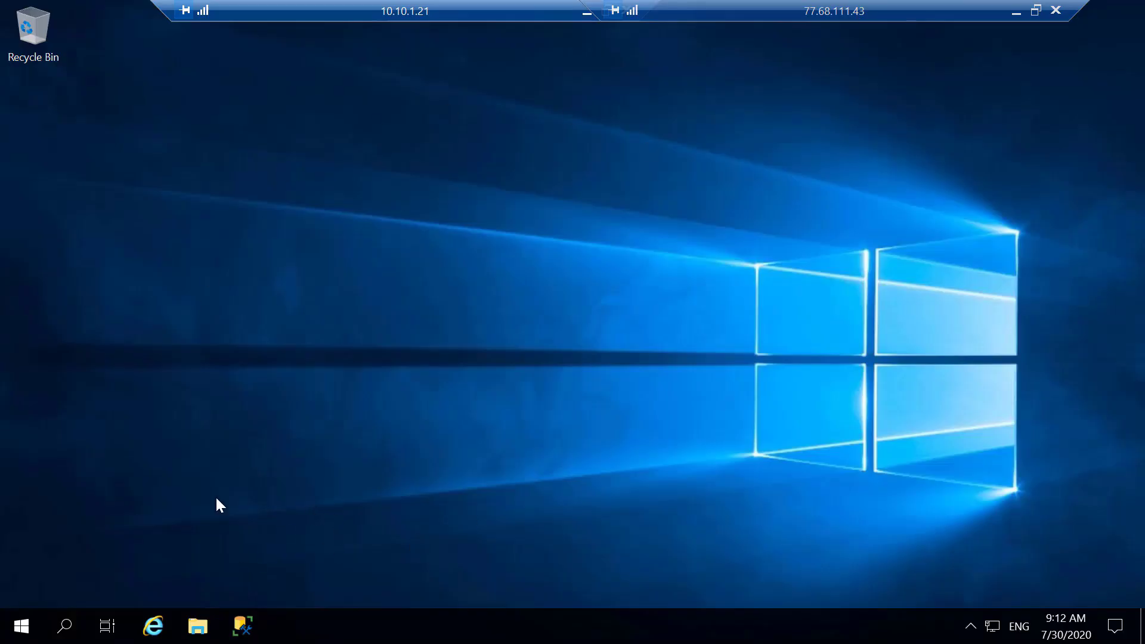
{"action": "left_click", "coordinate": [65, 626]}
{"action": "type", "text": "isc"}
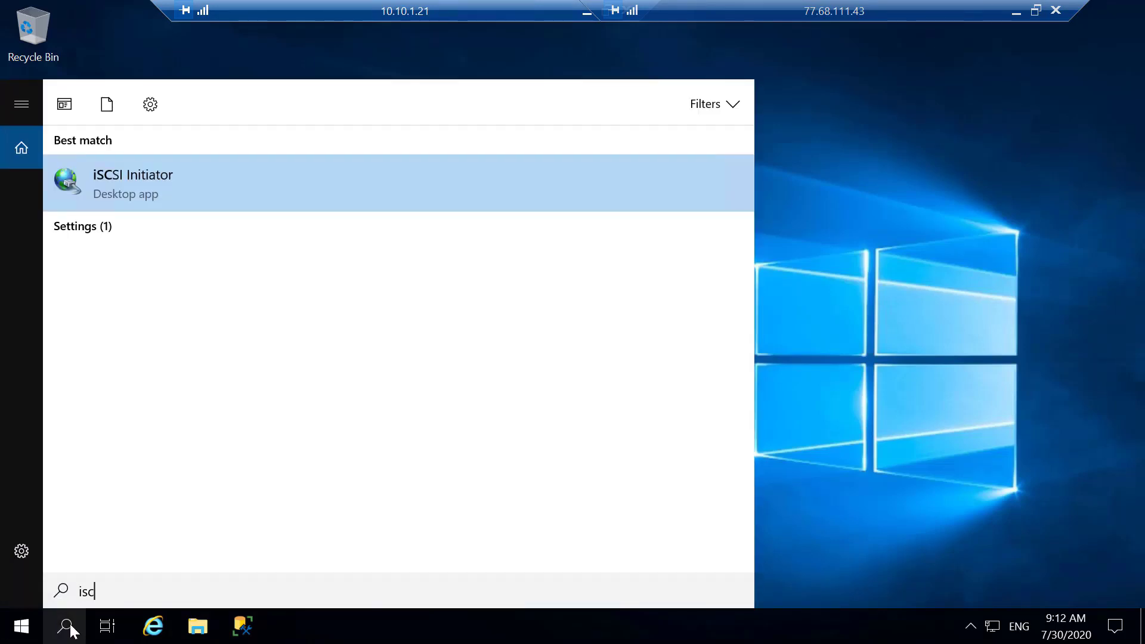
{"action": "left_click", "coordinate": [155, 175]}
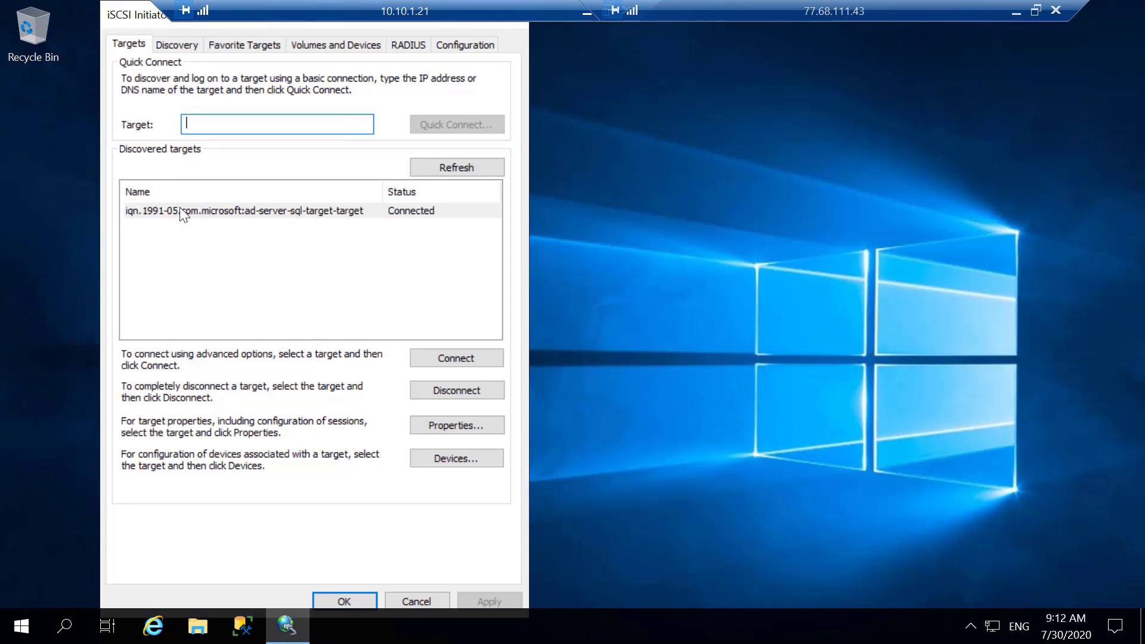
{"action": "left_click", "coordinate": [227, 212]}
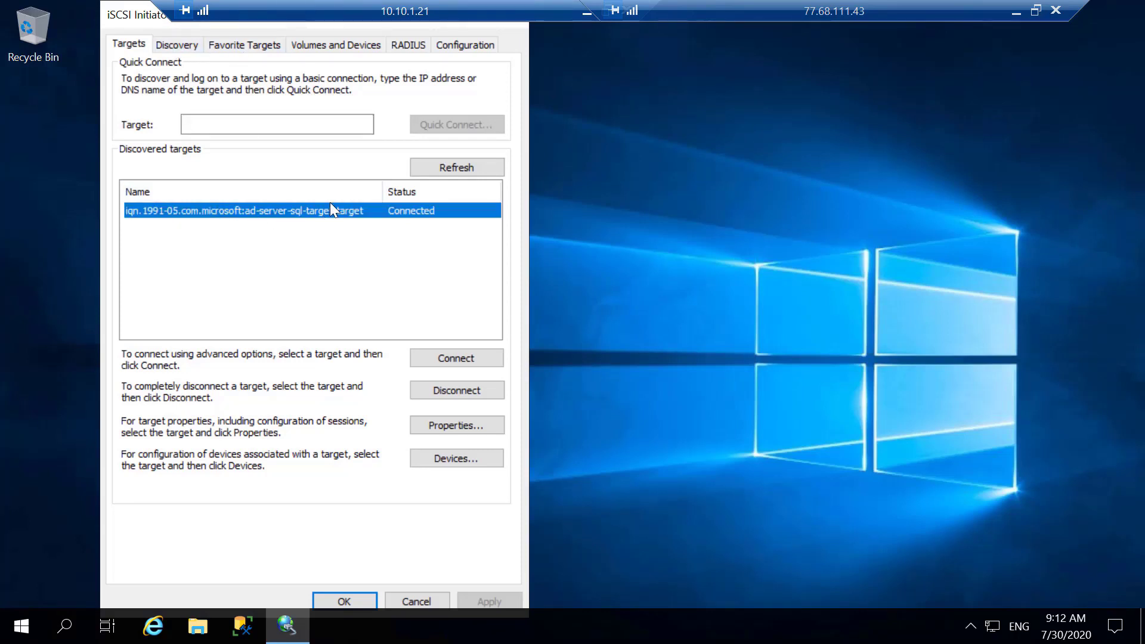
{"action": "left_click", "coordinate": [444, 358]}
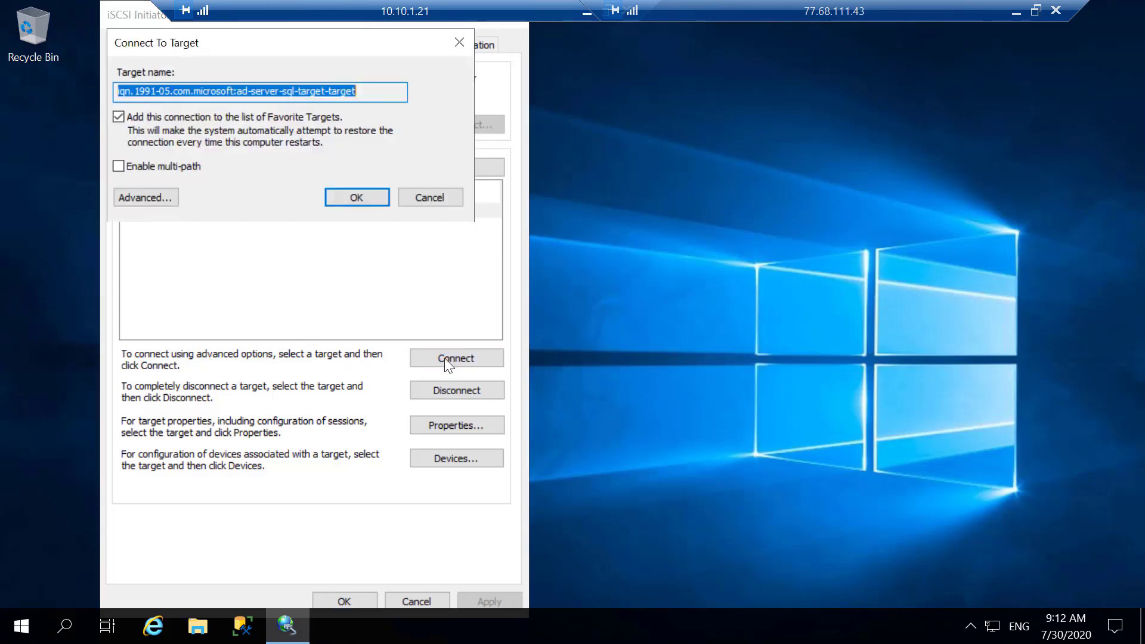
{"action": "left_click", "coordinate": [435, 201]}
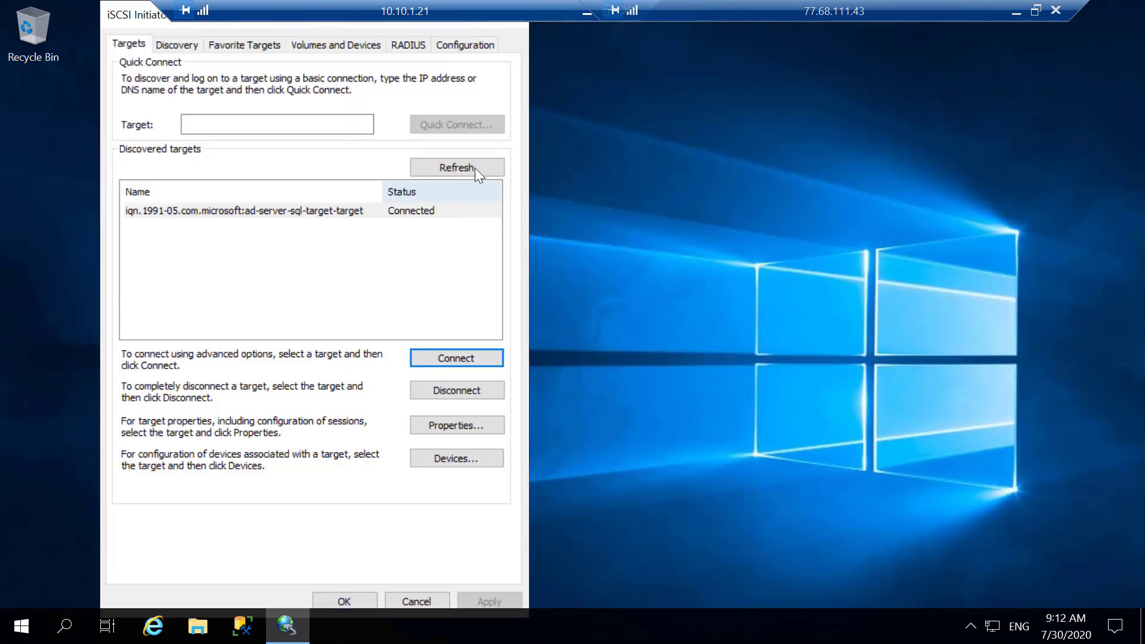
{"action": "left_click", "coordinate": [192, 43]}
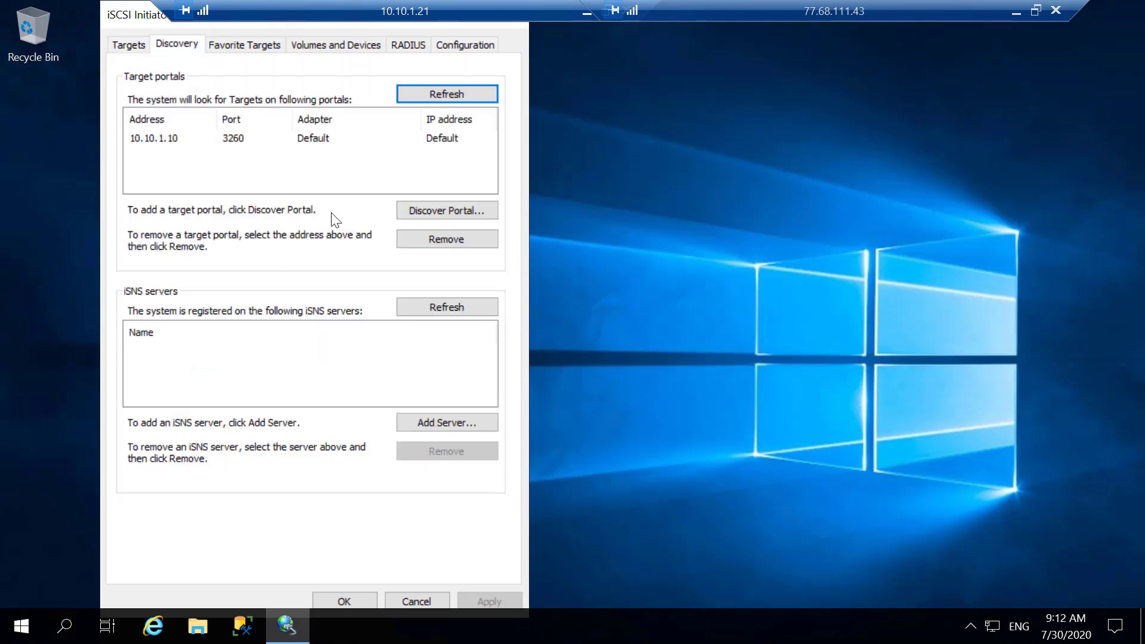
{"action": "left_click", "coordinate": [133, 45]}
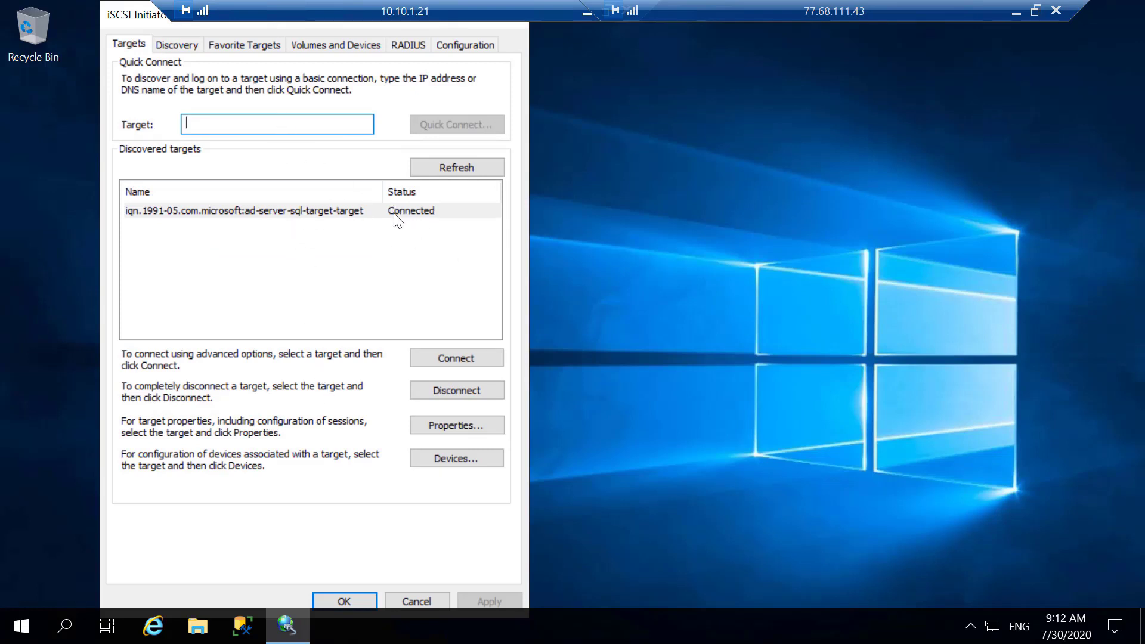
Auto-configure all available iSCSI volumes and devices on SQL-NODE1 and accept the initiator properties.
{"action": "left_click", "coordinate": [301, 44]}
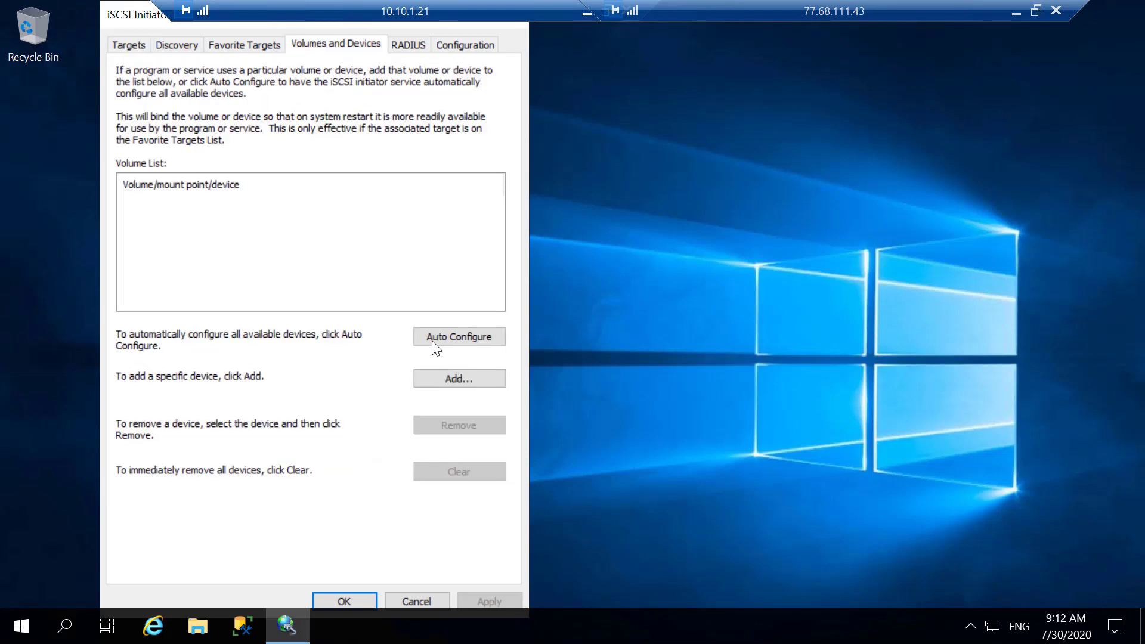
{"action": "left_click", "coordinate": [432, 341]}
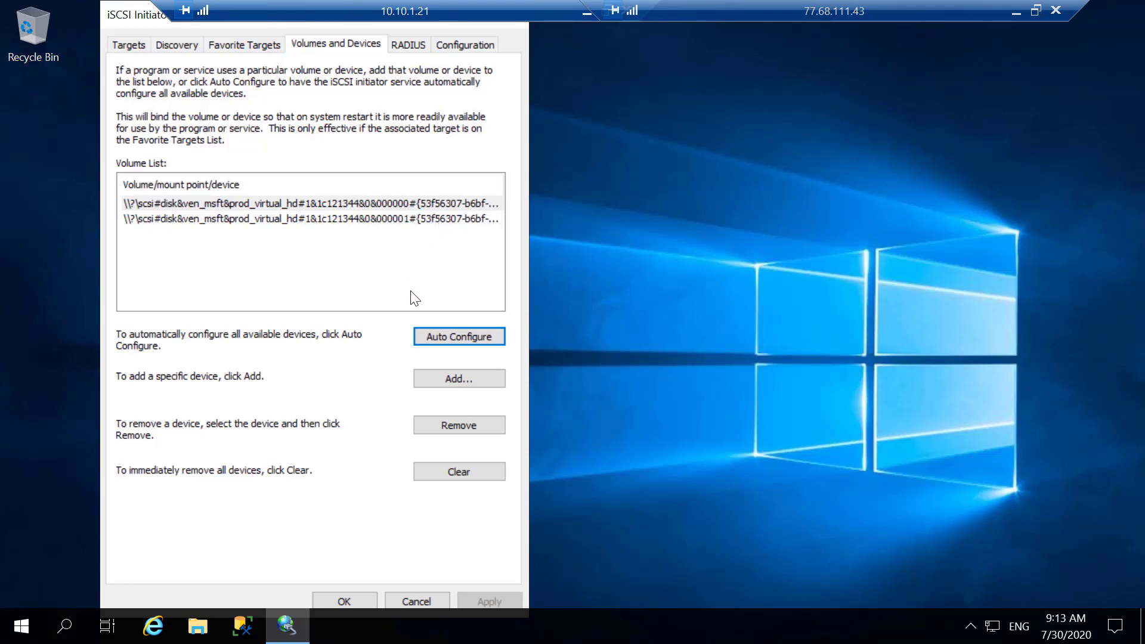
{"action": "left_click", "coordinate": [345, 599]}
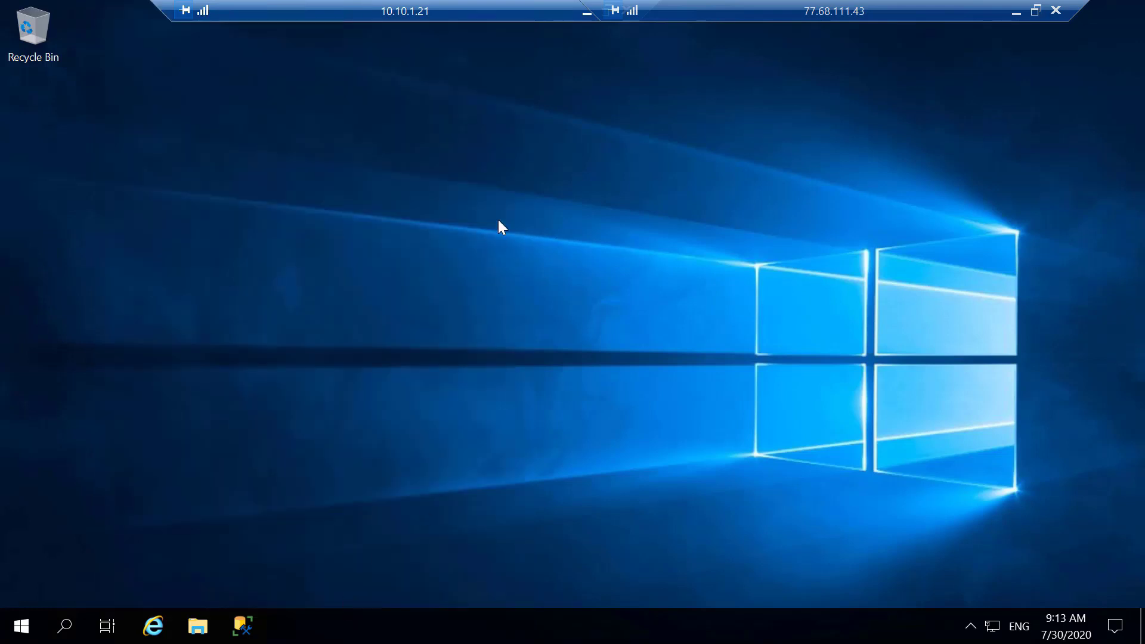
Minimize the 10.10.1.21 remote session to return to the AD server's desktop.
{"action": "left_click", "coordinate": [586, 12]}
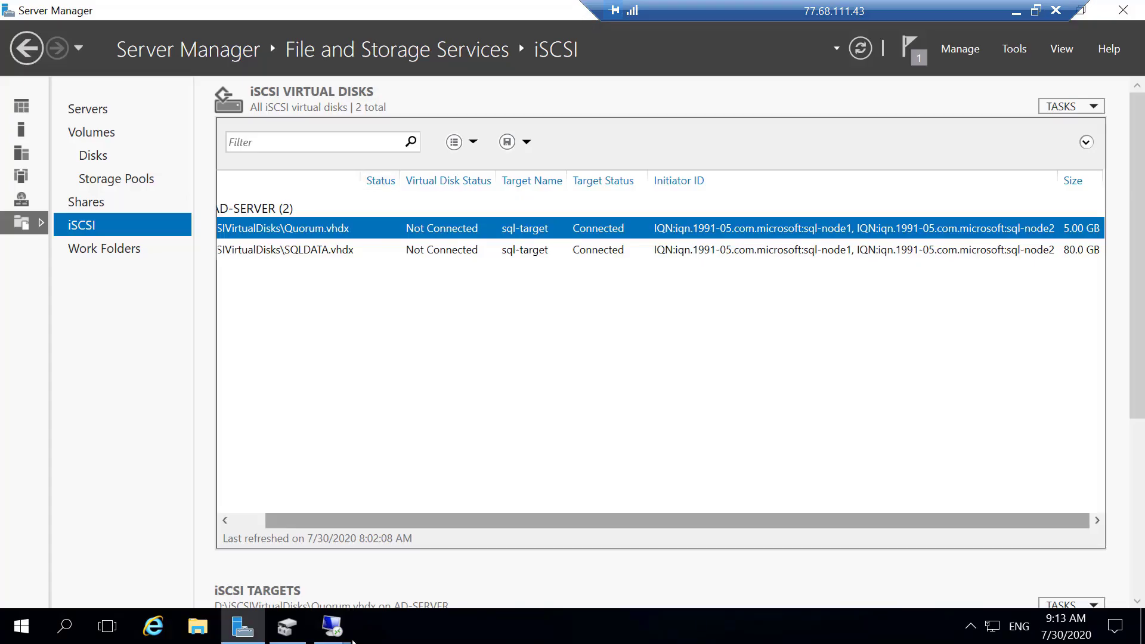
{"action": "right_click", "coordinate": [323, 639]}
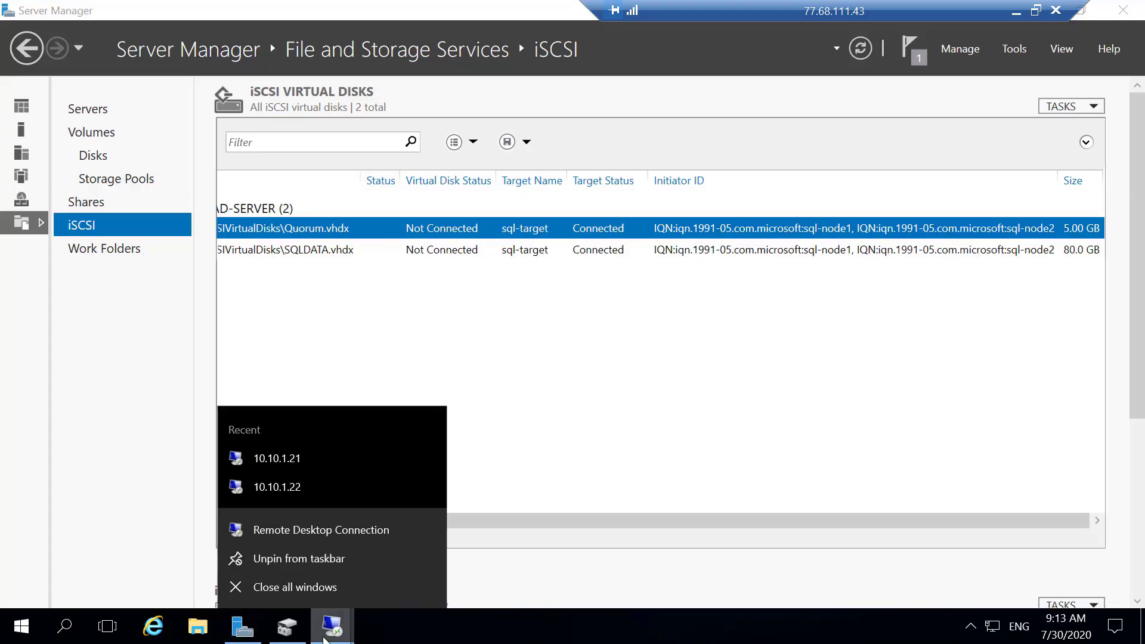
{"action": "left_click", "coordinate": [305, 486]}
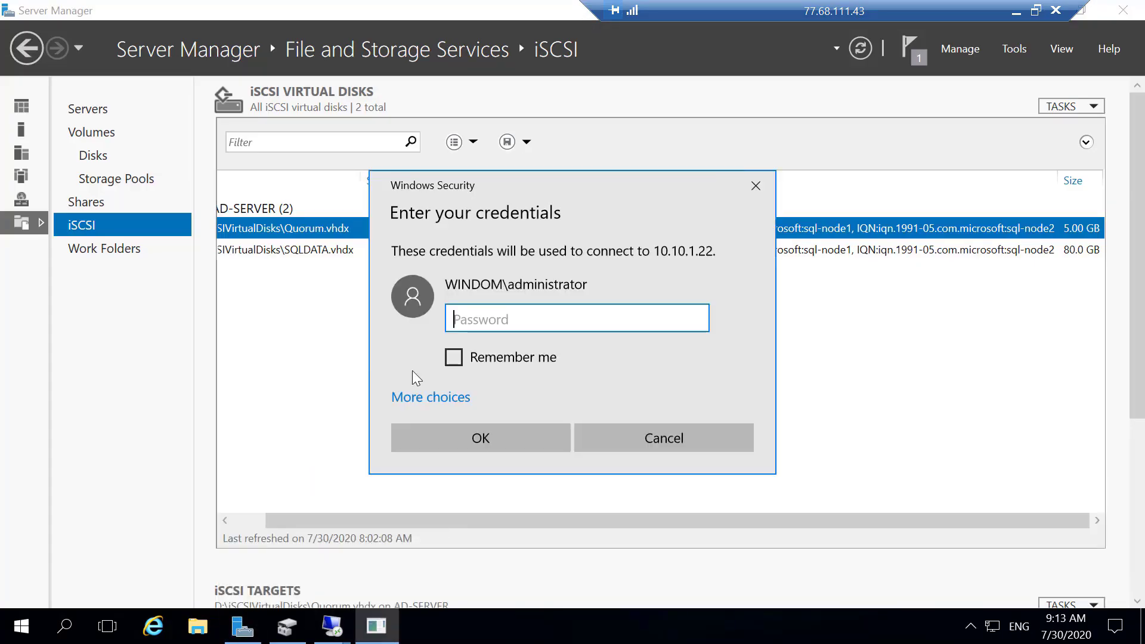
{"action": "left_click", "coordinate": [666, 456]}
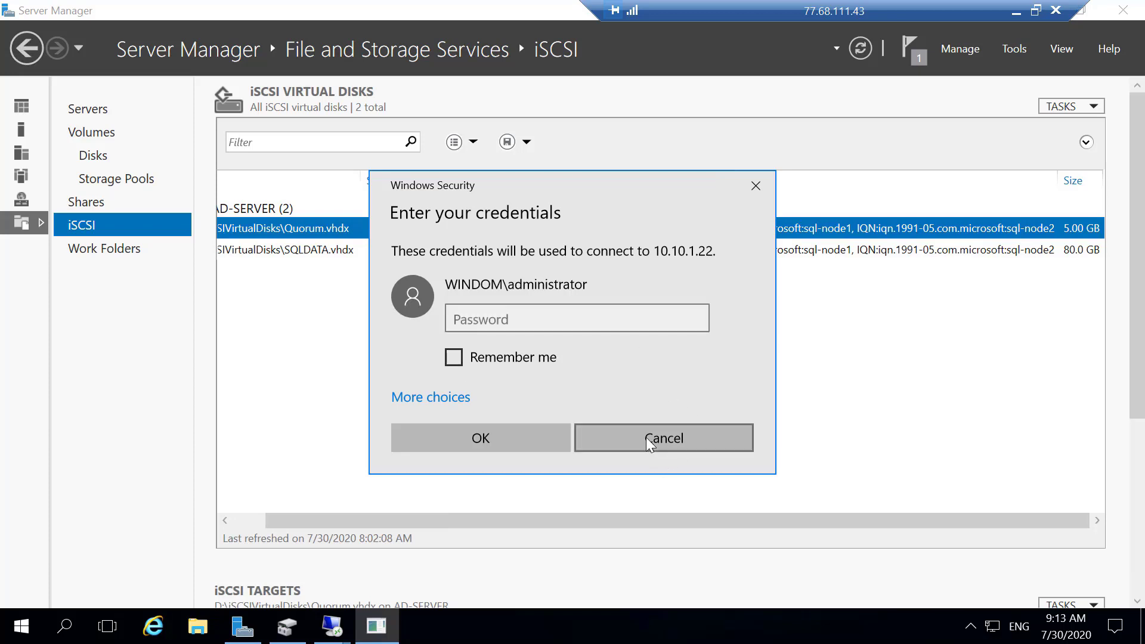
Switch to the open 10.10.1.22 remote session, auto-configure all available iSCSI volumes and devices, and accept the initiator properties.
{"action": "mouse_move", "coordinate": [333, 630]}
{"action": "left_click", "coordinate": [298, 537]}
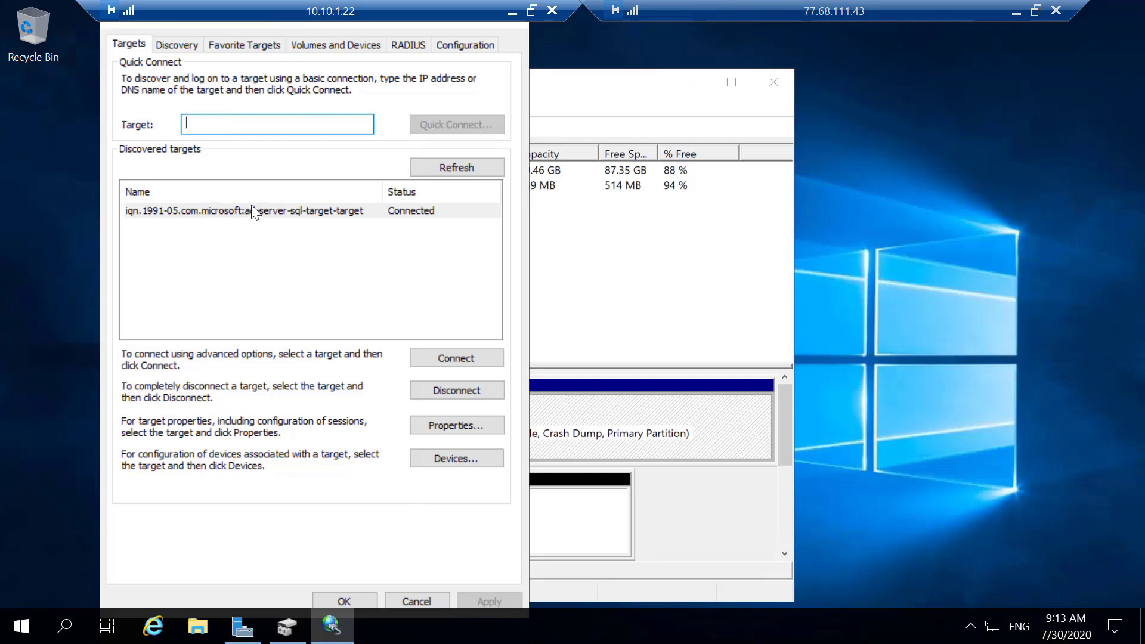
{"action": "left_click", "coordinate": [280, 210]}
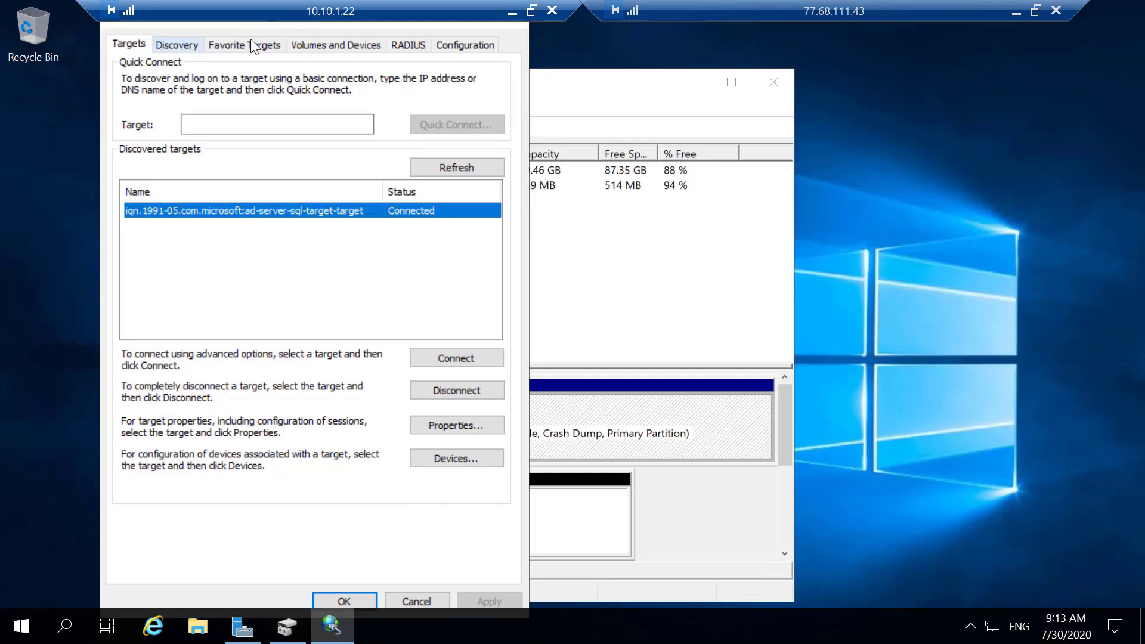
{"action": "left_click", "coordinate": [329, 45]}
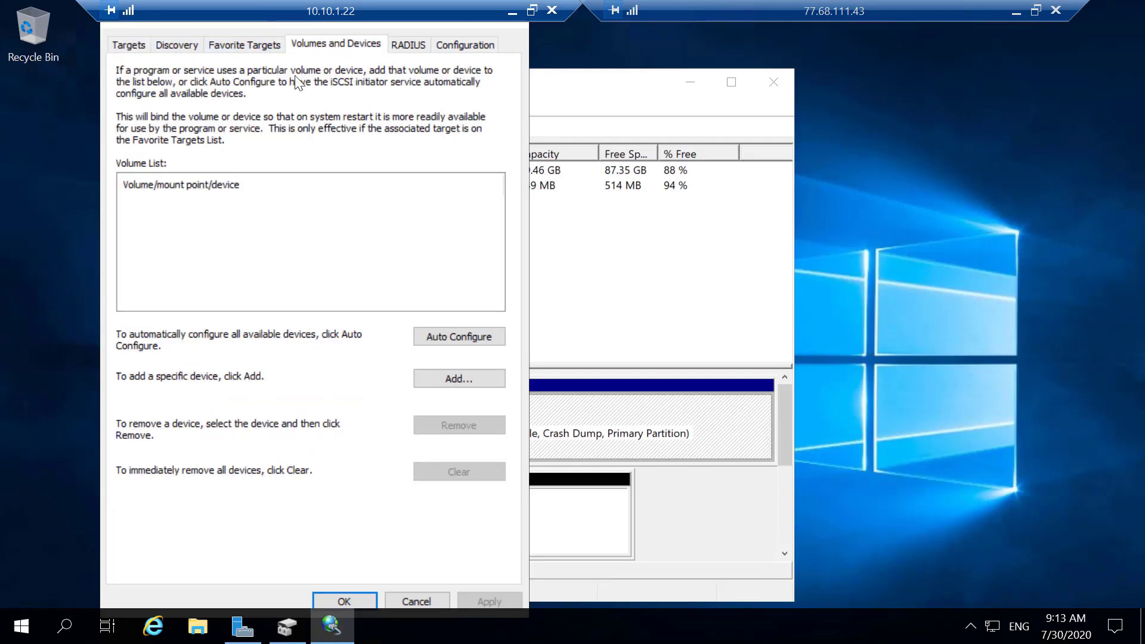
{"action": "left_click", "coordinate": [441, 339]}
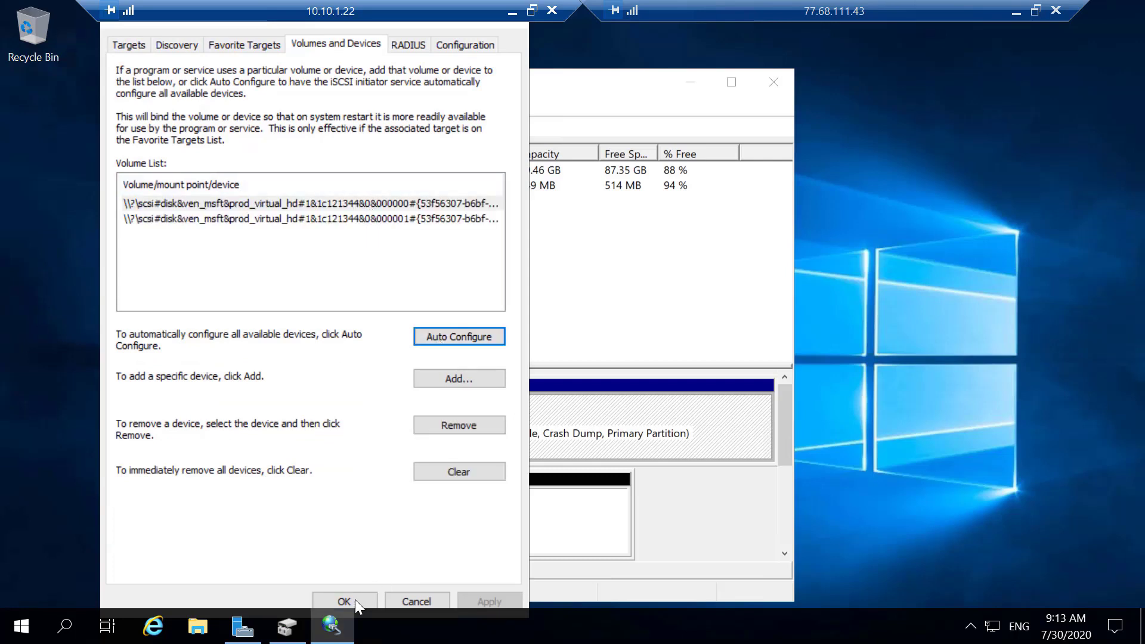
{"action": "left_click", "coordinate": [337, 602]}
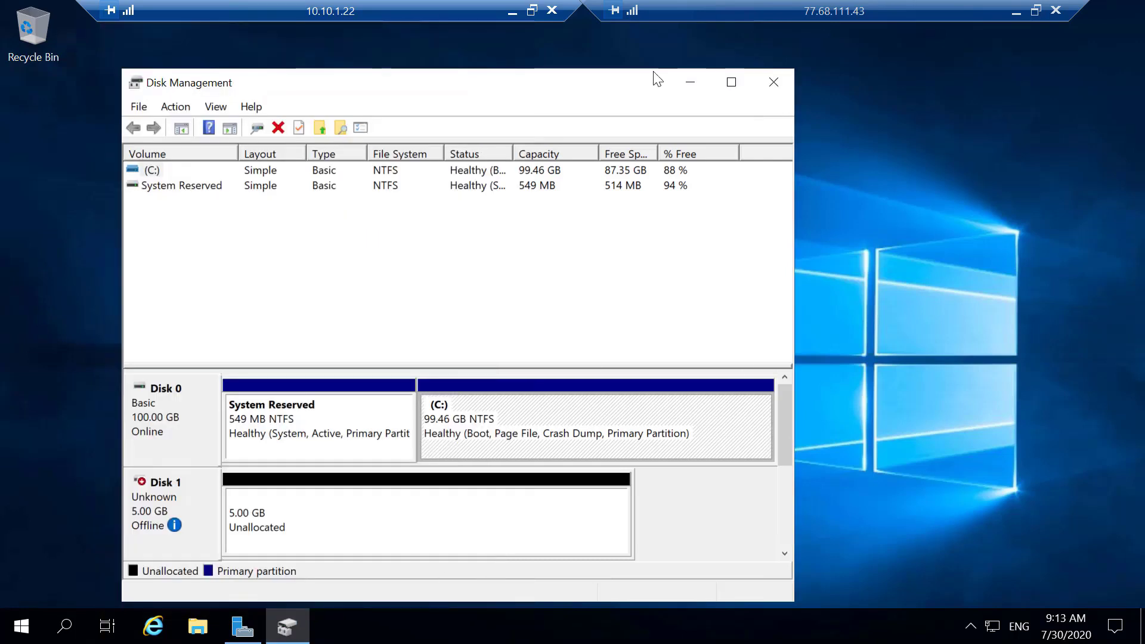
Maximize Disk Management on the 10.10.1.22 node and bring Disk 1 and Disk 2 online.
{"action": "left_click", "coordinate": [726, 84]}
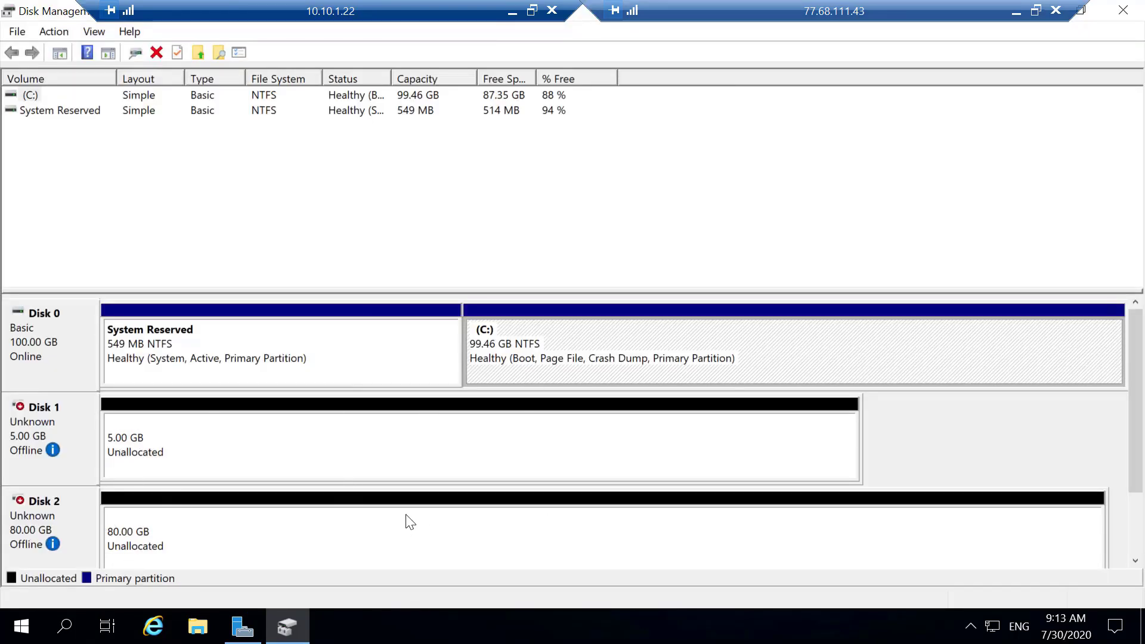
{"action": "mouse_move", "coordinate": [43, 446]}
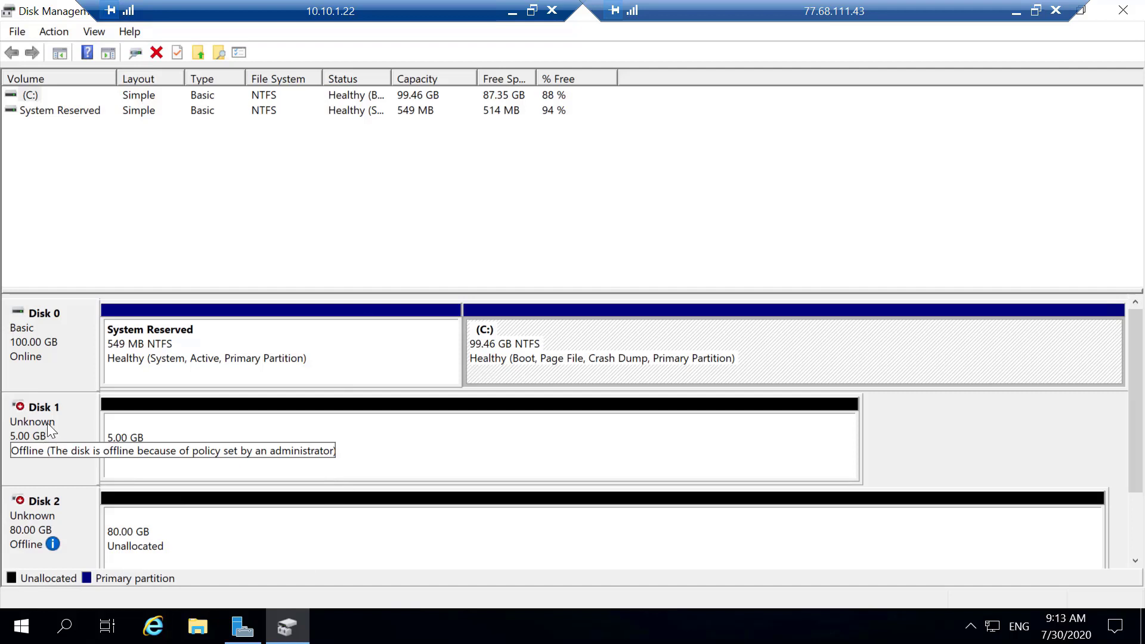
{"action": "right_click", "coordinate": [49, 424]}
{"action": "left_click", "coordinate": [78, 438]}
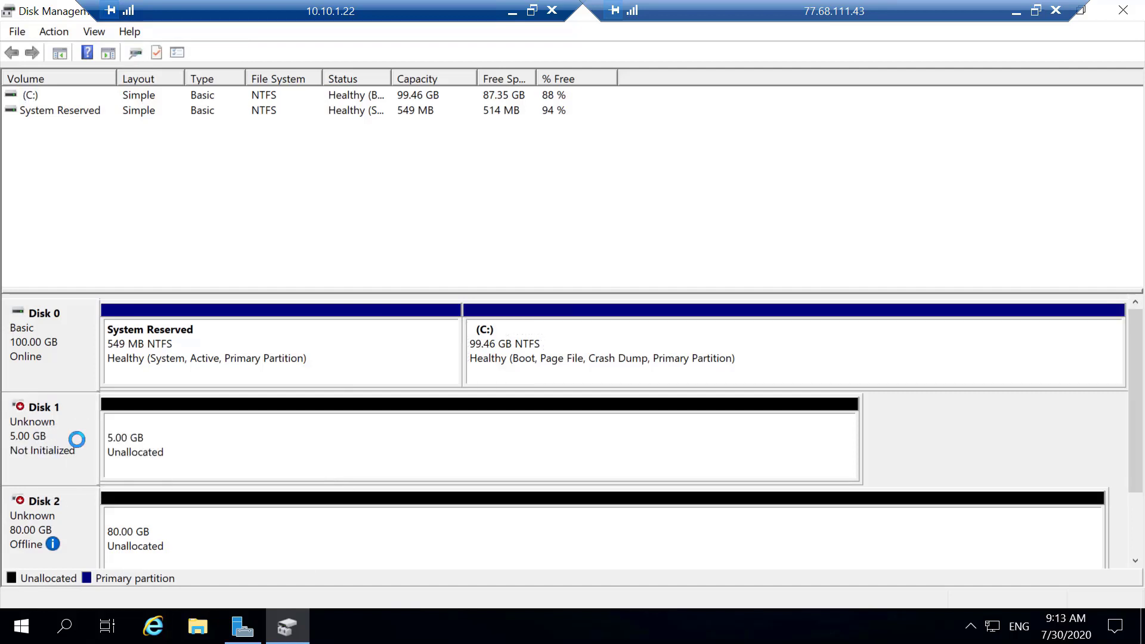
{"action": "right_click", "coordinate": [50, 509]}
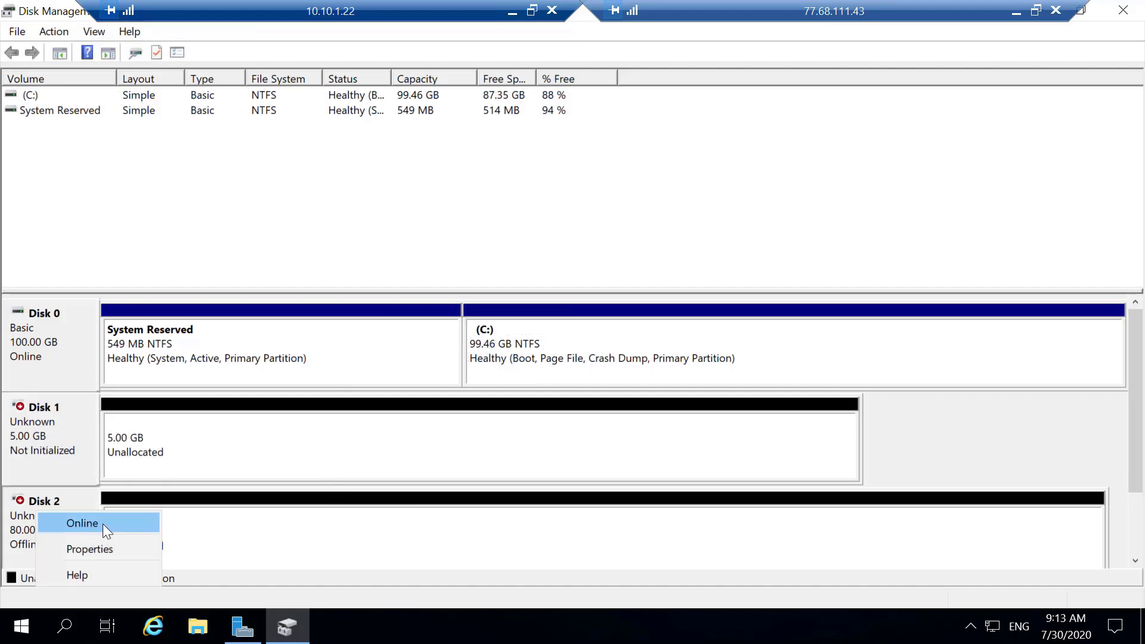
{"action": "left_click", "coordinate": [87, 522]}
Initialize Disk 1 and Disk 2 together with the MBR partition style.
{"action": "right_click", "coordinate": [46, 424]}
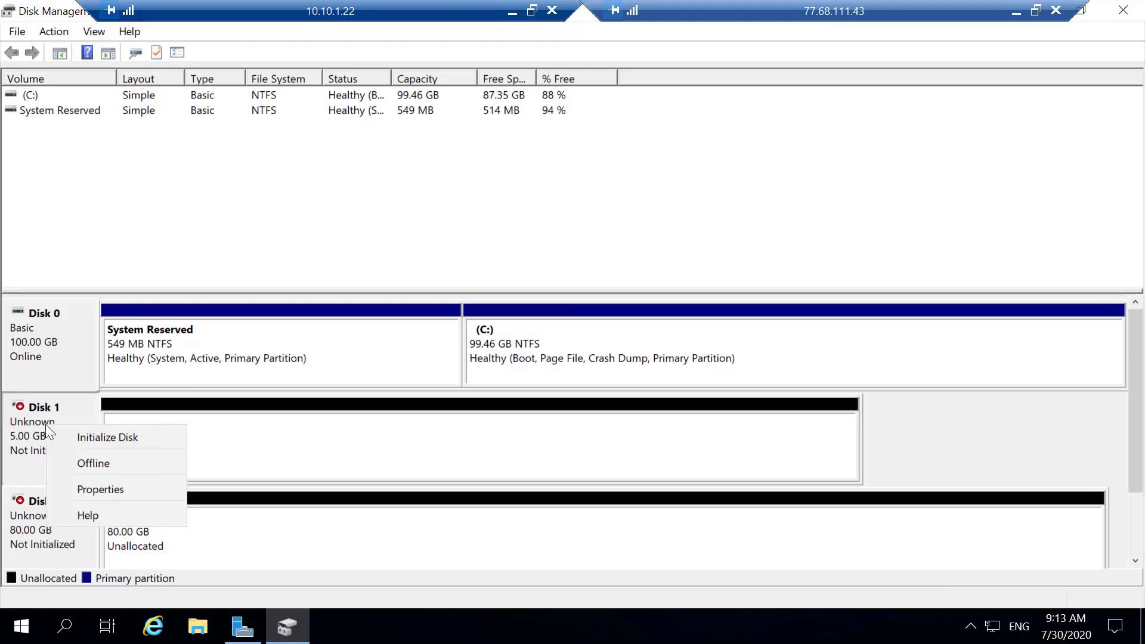
{"action": "left_click", "coordinate": [122, 433]}
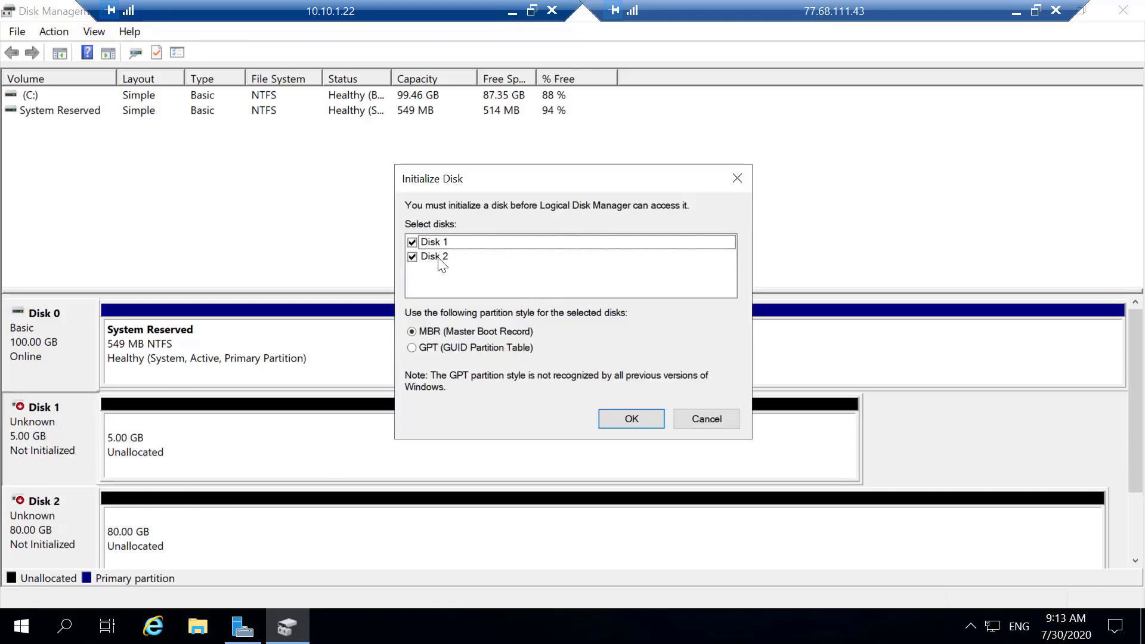
{"action": "left_click", "coordinate": [638, 419]}
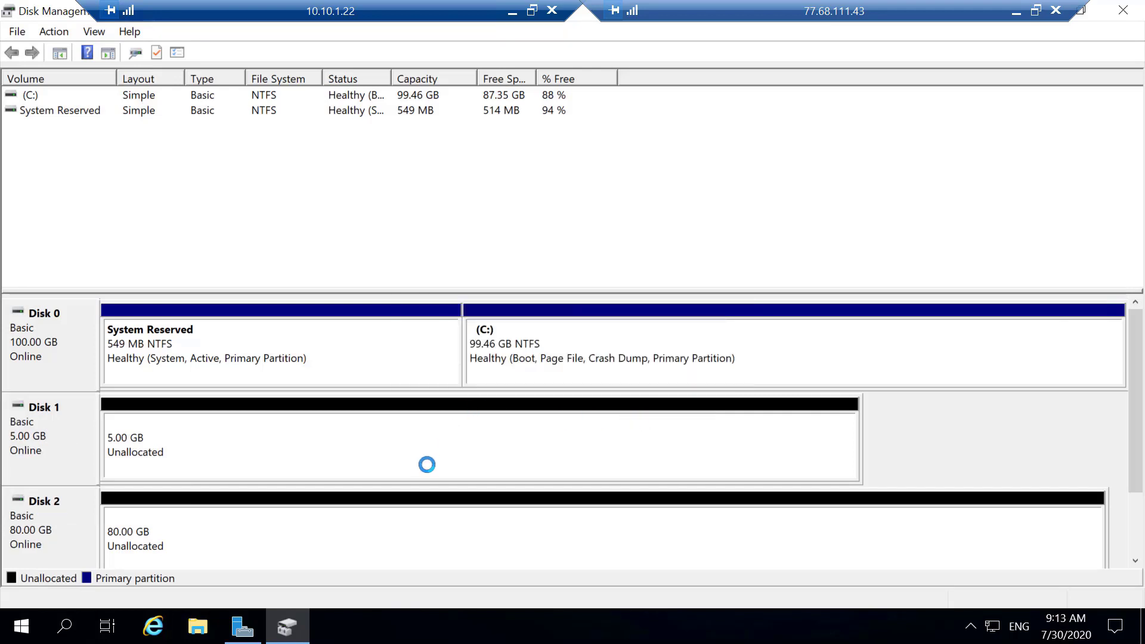
Create a full-size 5117 MB NTFS simple volume on Disk 1 with drive letter Q and the label Quorum.
{"action": "right_click", "coordinate": [181, 438]}
{"action": "left_click", "coordinate": [255, 448]}
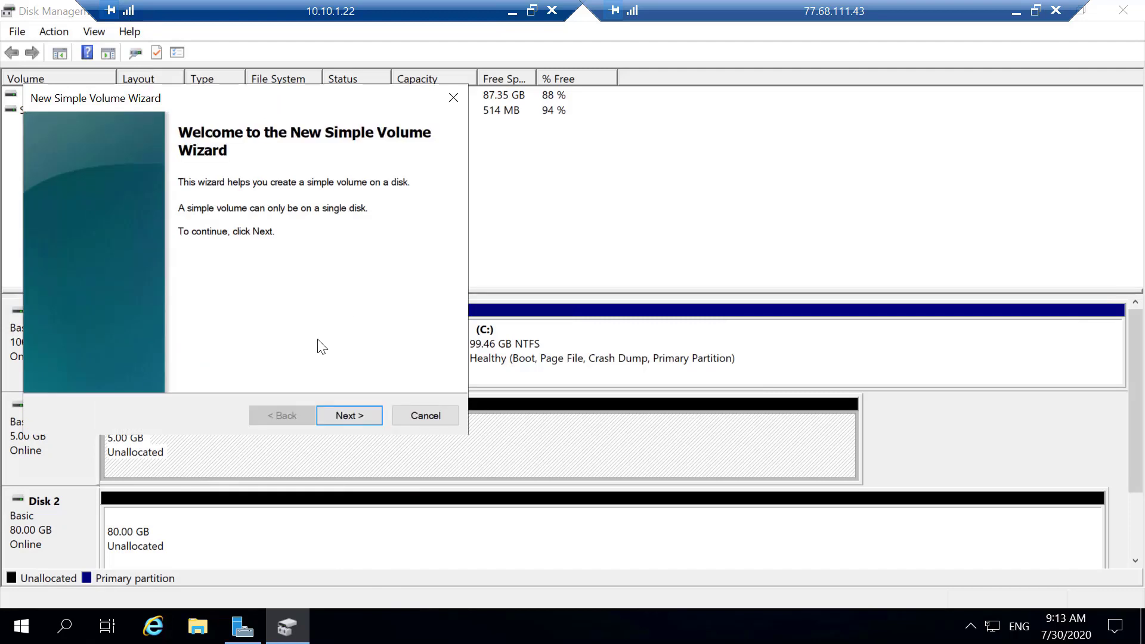
{"action": "left_click", "coordinate": [348, 414]}
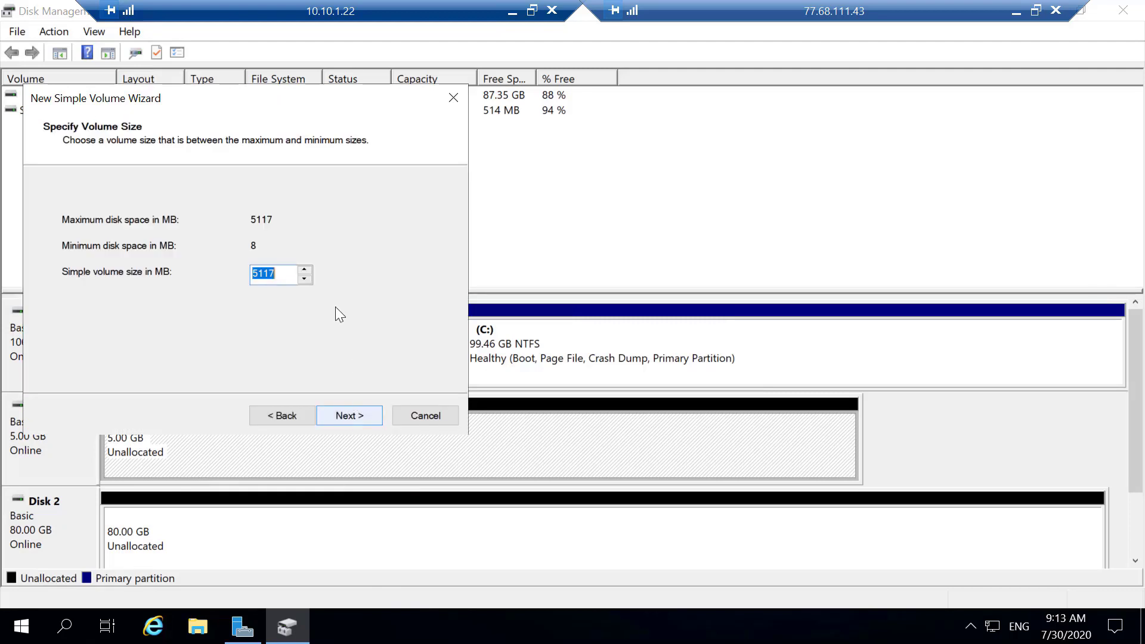
{"action": "left_click", "coordinate": [349, 412]}
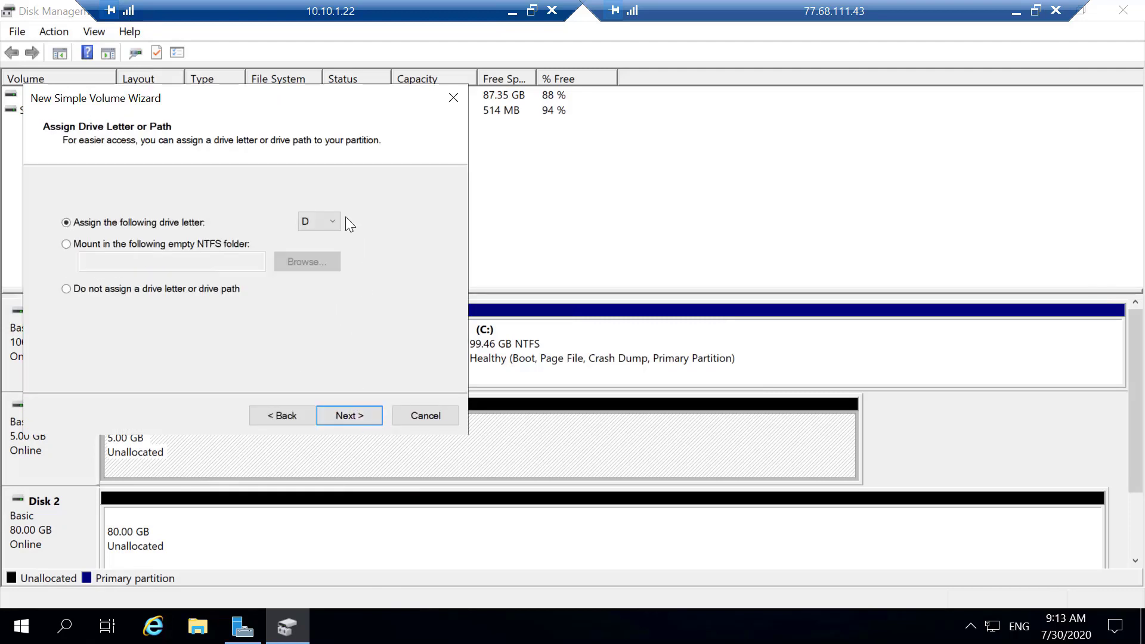
{"action": "left_click", "coordinate": [335, 221]}
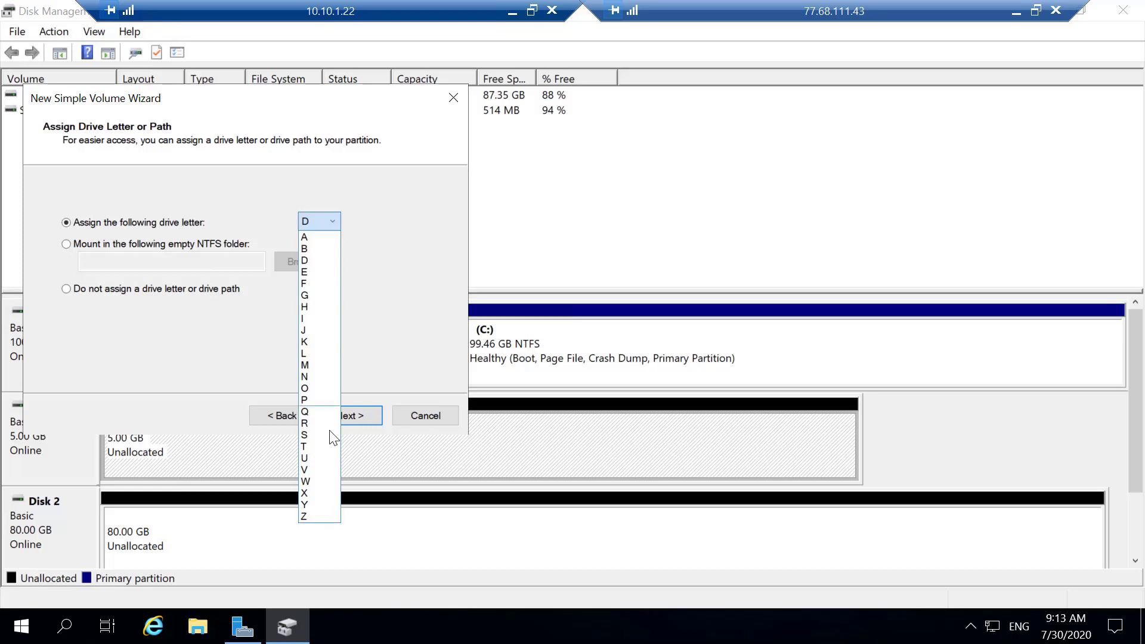
{"action": "left_click", "coordinate": [321, 413]}
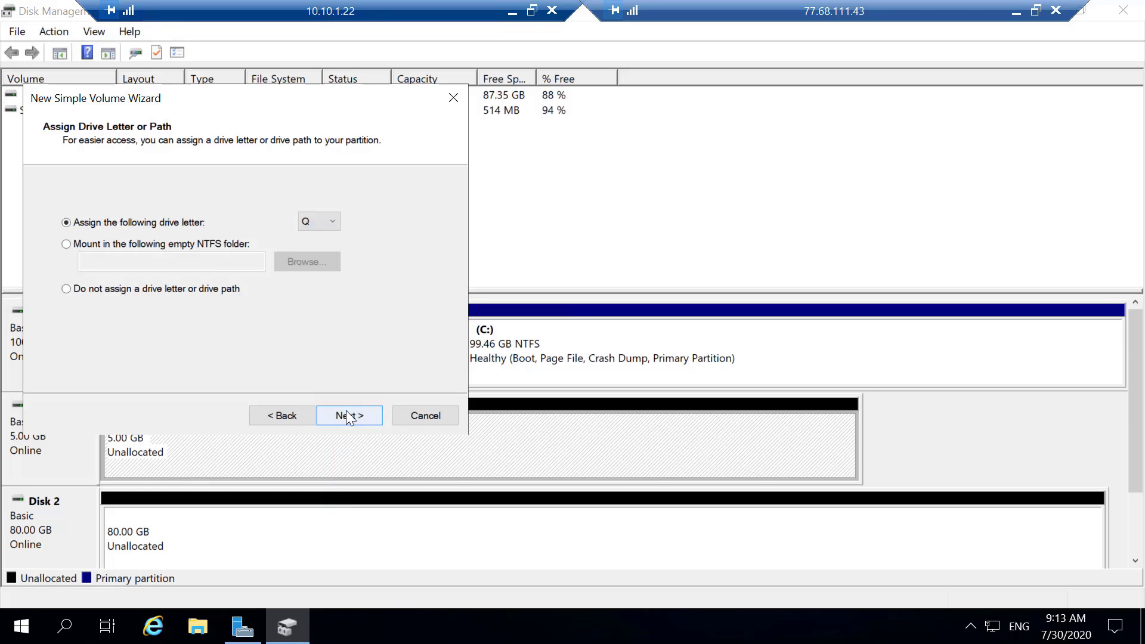
{"action": "left_click", "coordinate": [346, 413]}
{"action": "left_click_drag", "start_coordinate": [320, 315], "coordinate": [170, 314]}
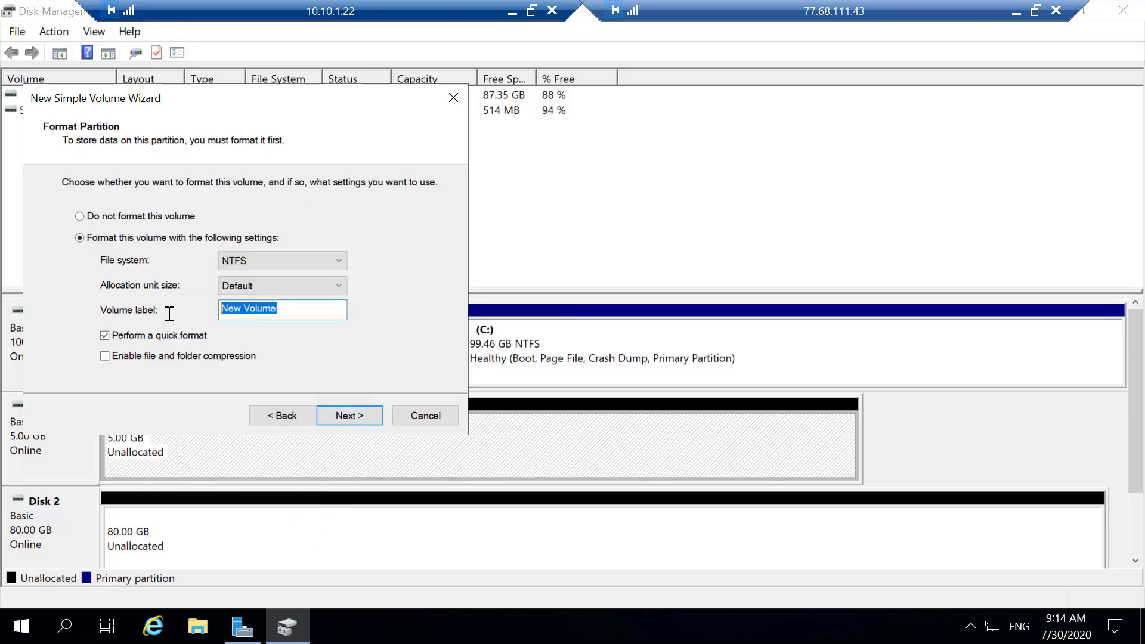
{"action": "type", "text": "Quorum"}
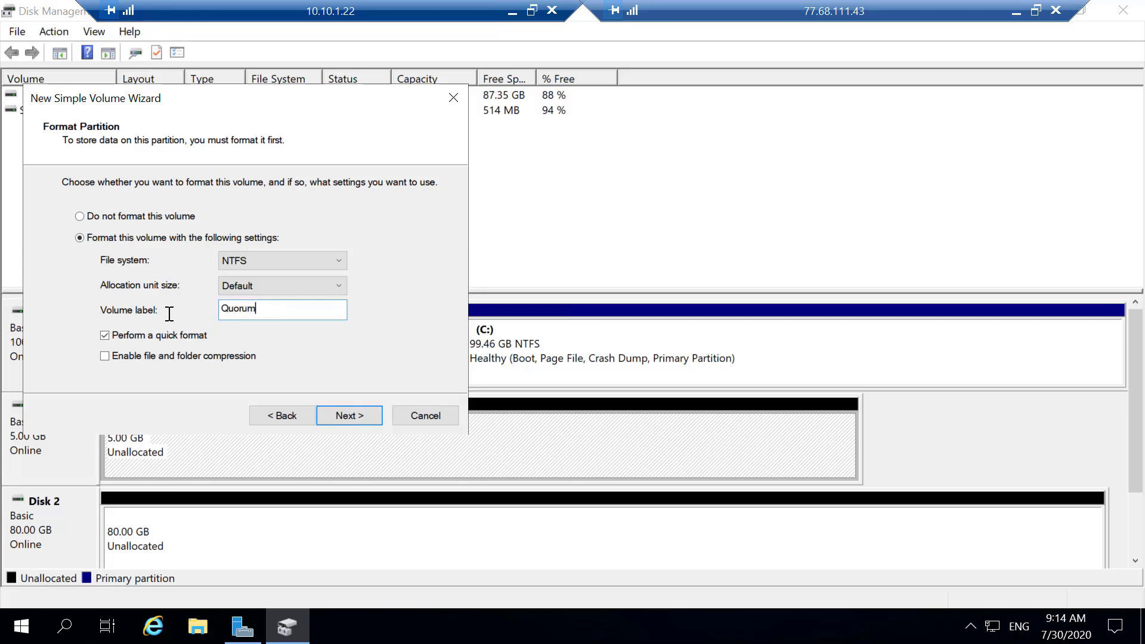
{"action": "left_click", "coordinate": [345, 415]}
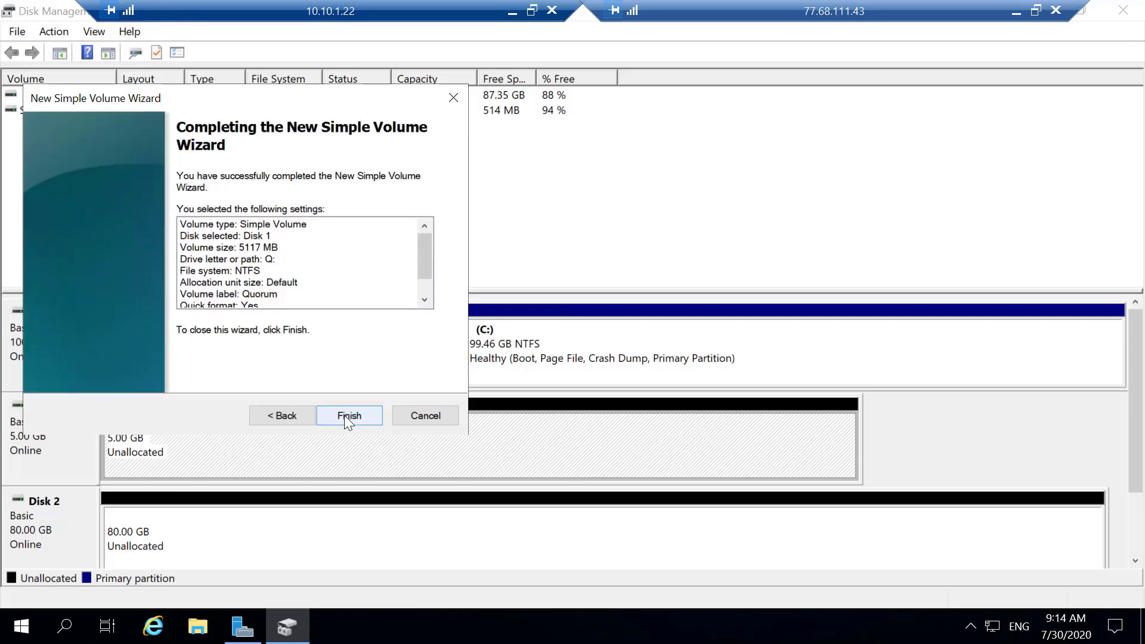
{"action": "left_click", "coordinate": [345, 415]}
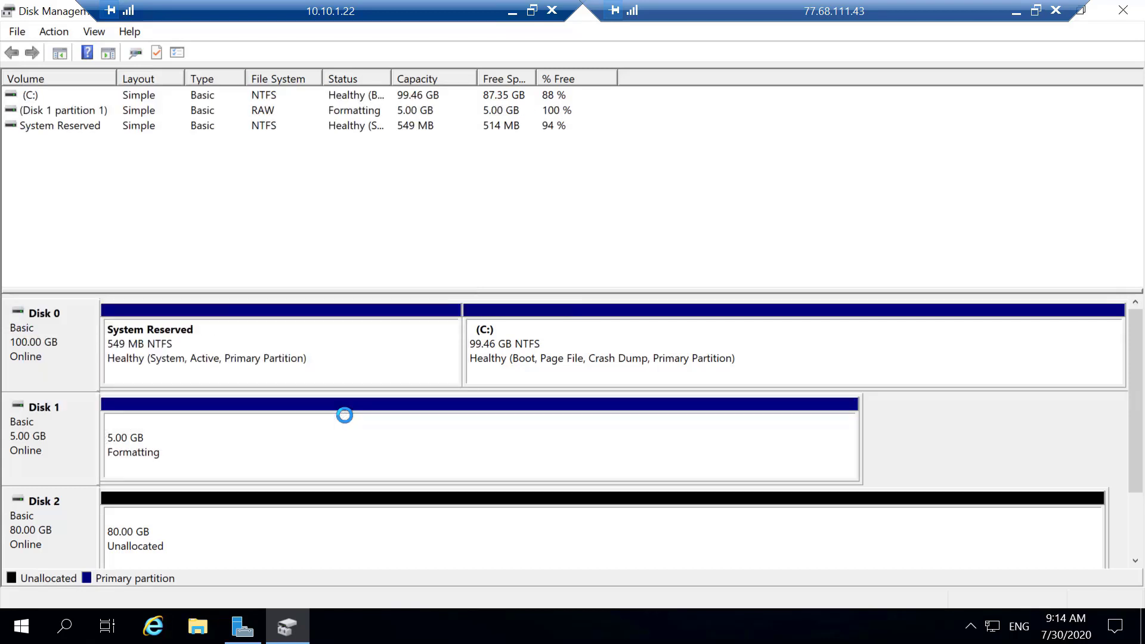
Create a full-size NTFS simple volume on the 80 GB Disk 2 with drive letter S and the label SQLDATA.
{"action": "right_click", "coordinate": [138, 528]}
{"action": "left_click", "coordinate": [224, 388]}
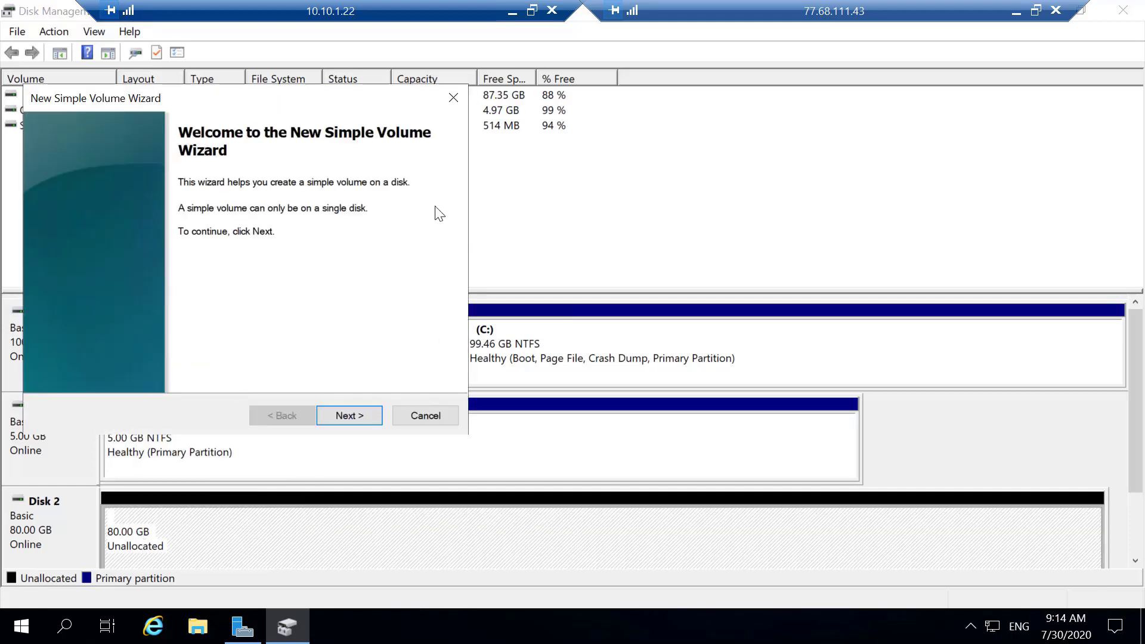
{"action": "left_click", "coordinate": [352, 415]}
{"action": "left_click", "coordinate": [352, 416]}
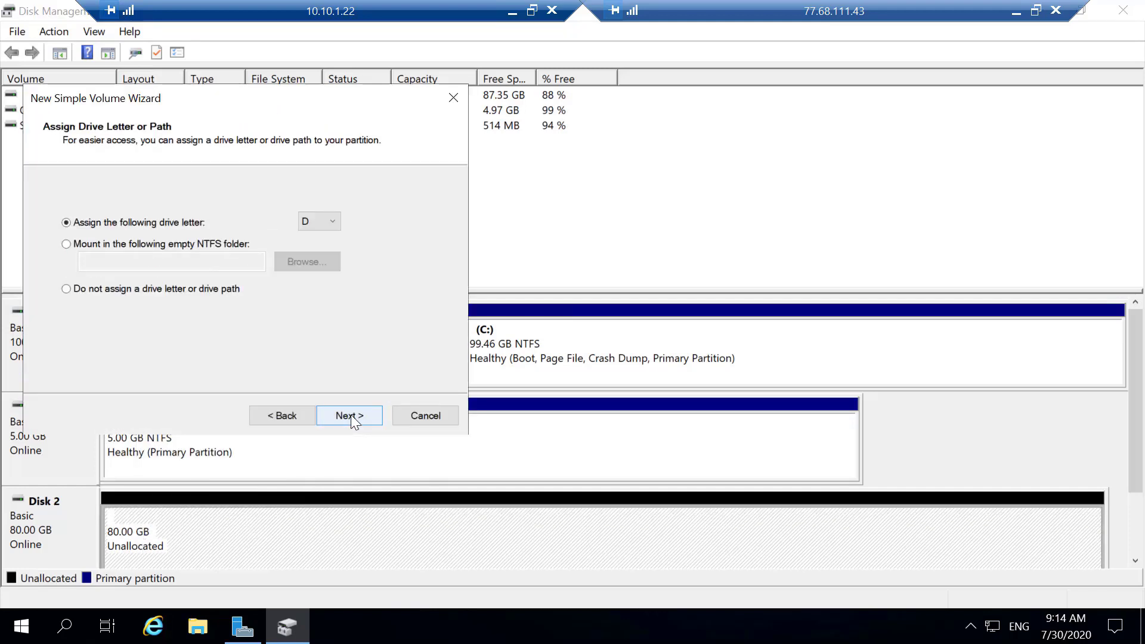
{"action": "left_click", "coordinate": [333, 222]}
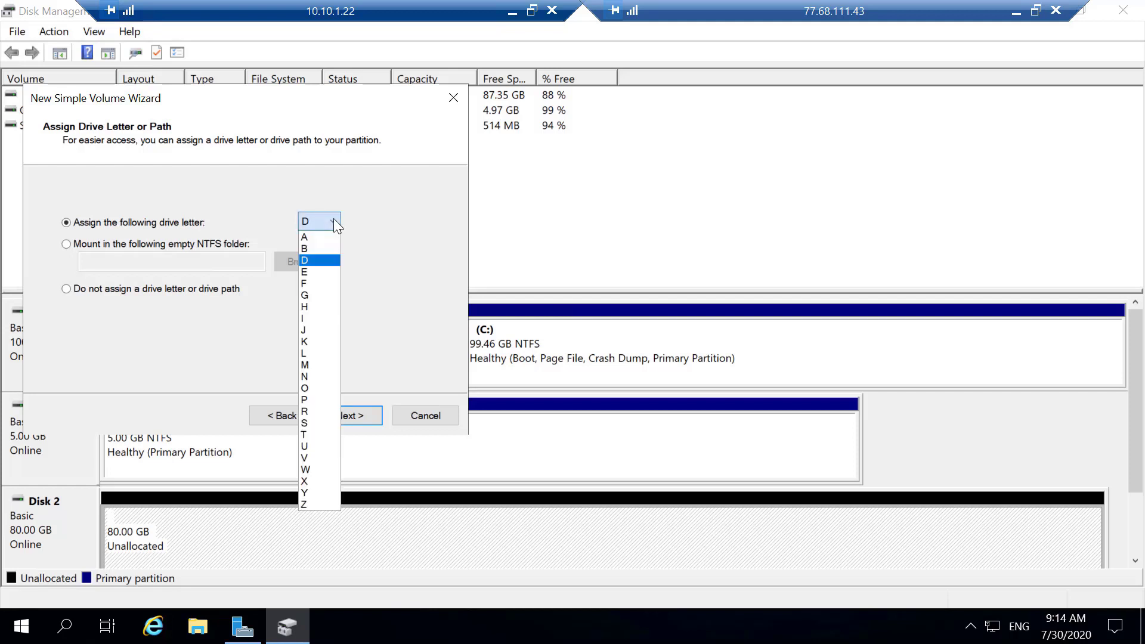
{"action": "left_click", "coordinate": [324, 422]}
{"action": "left_click", "coordinate": [344, 414]}
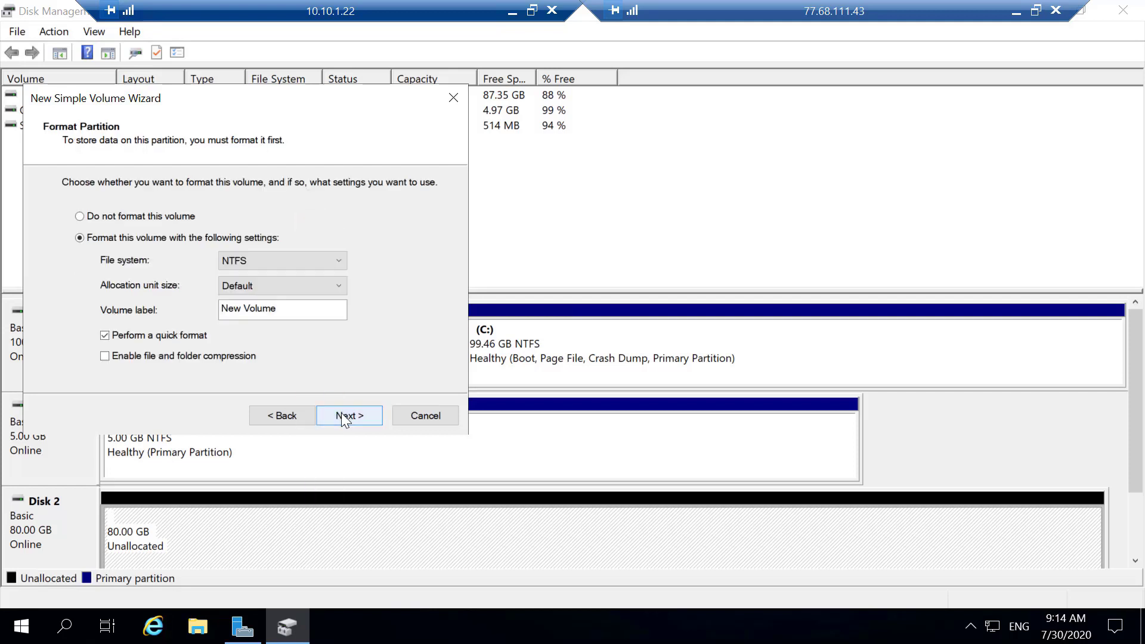
{"action": "left_click_drag", "start_coordinate": [286, 311], "coordinate": [205, 316]}
{"action": "type", "text": "SQLDATA"}
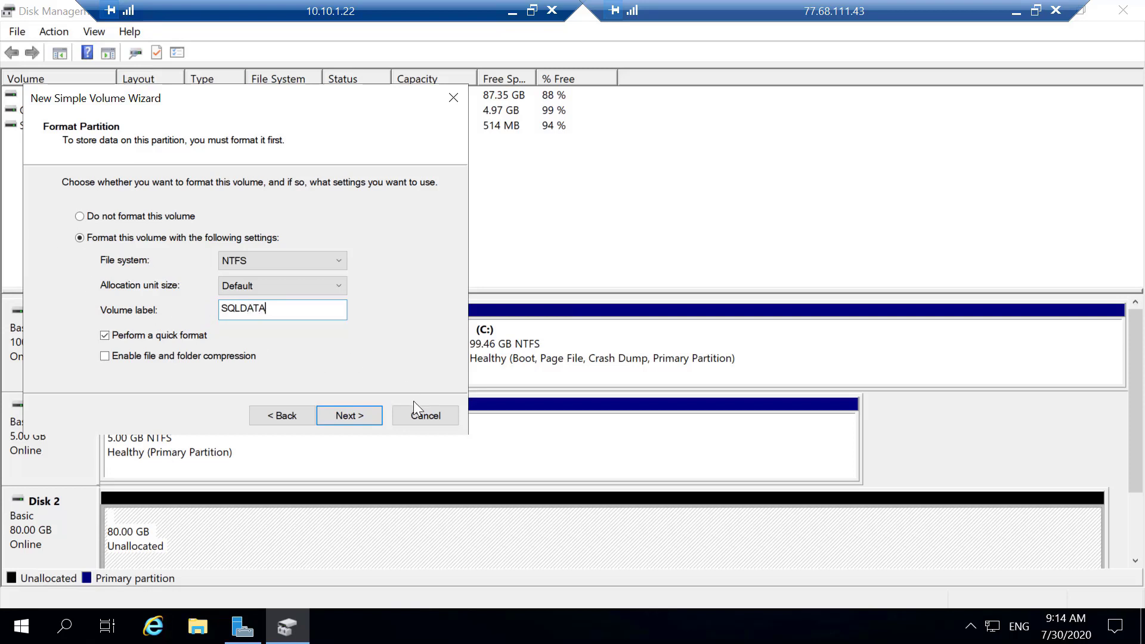
{"action": "left_click", "coordinate": [356, 419]}
{"action": "left_click", "coordinate": [356, 418]}
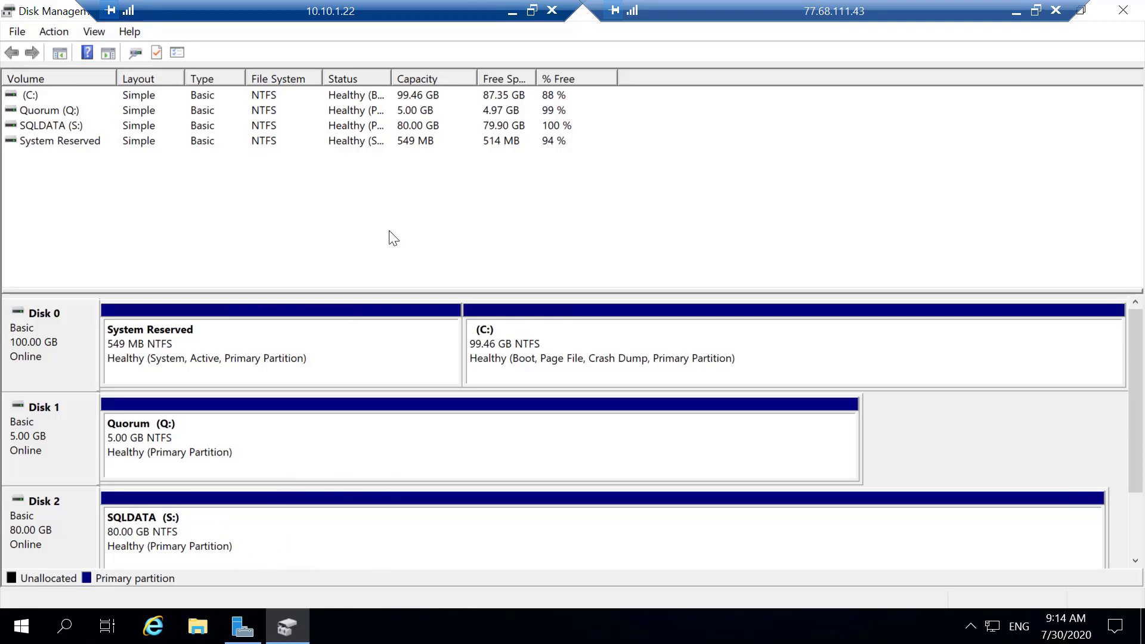
Switch to the 10.10.1.21 remote session and open Disk Management there in a maximized window.
{"action": "left_click", "coordinate": [511, 12]}
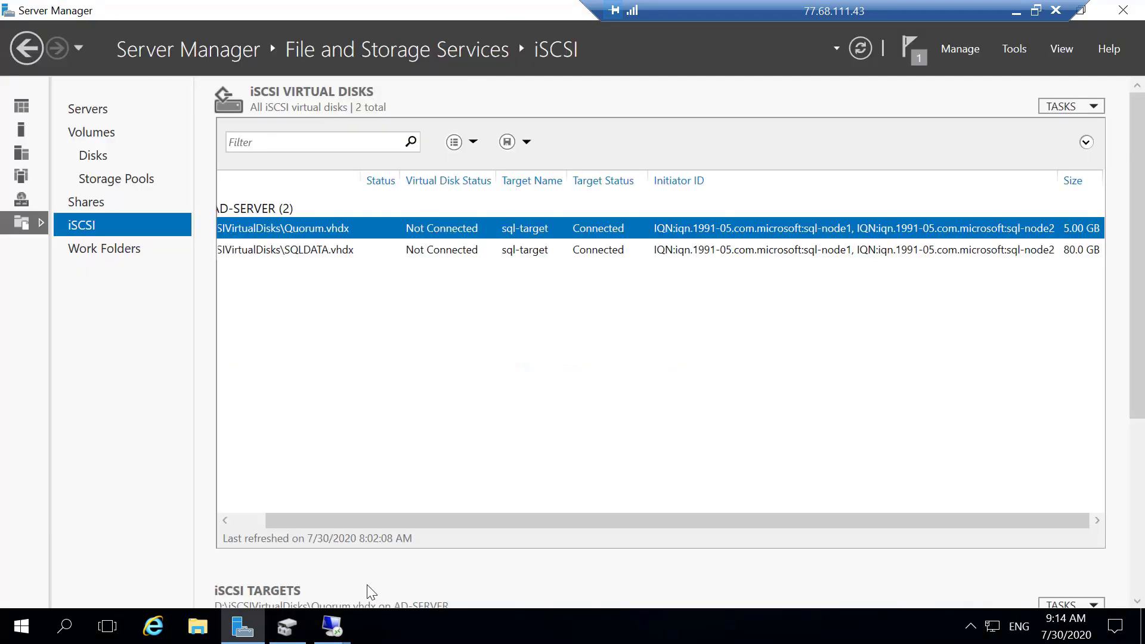
{"action": "left_click", "coordinate": [331, 626]}
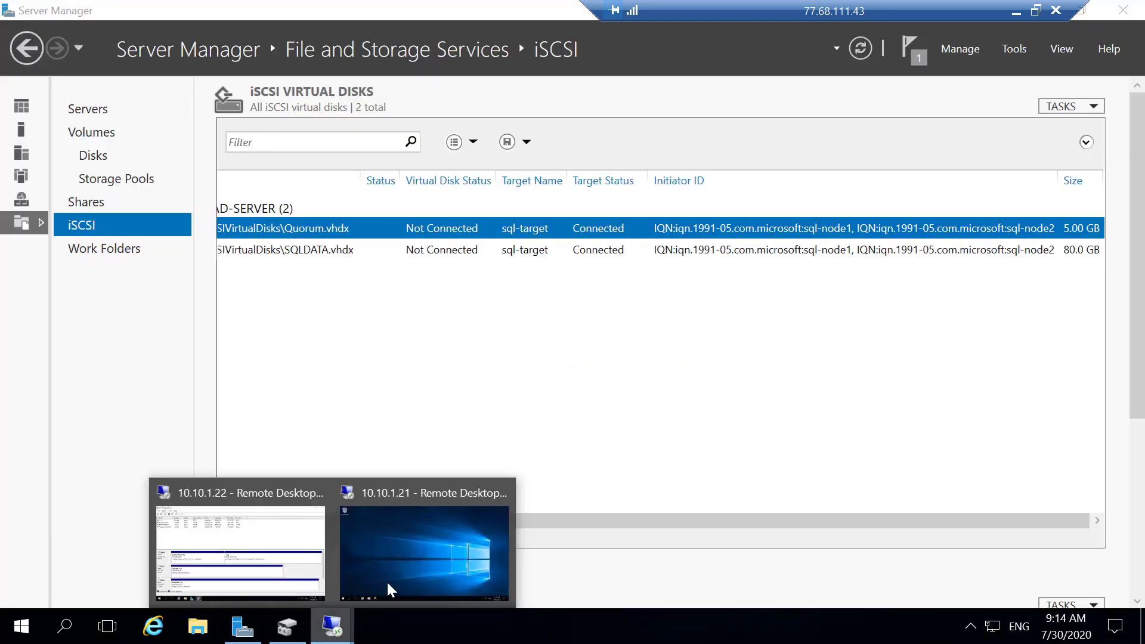
{"action": "left_click", "coordinate": [433, 544]}
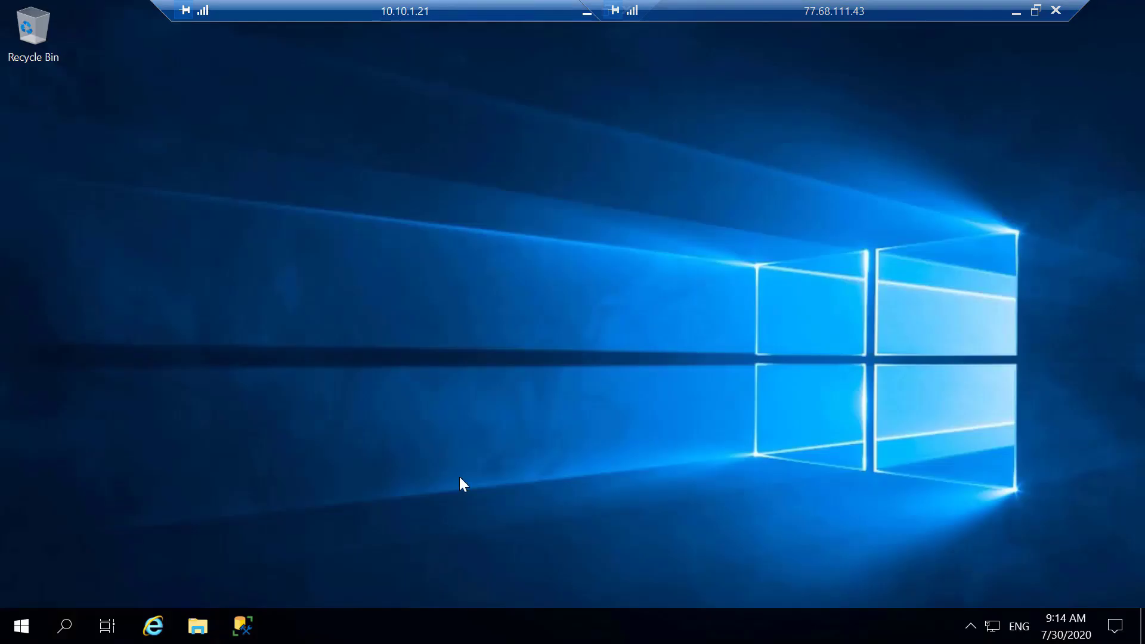
{"action": "right_click", "coordinate": [24, 626]}
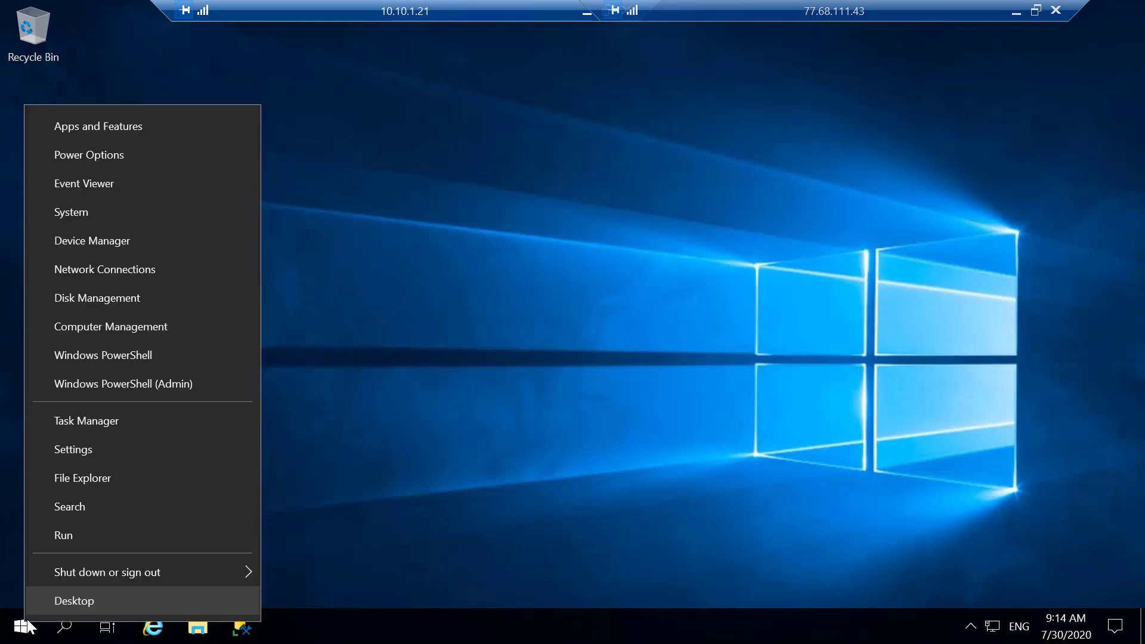
{"action": "left_click", "coordinate": [108, 301]}
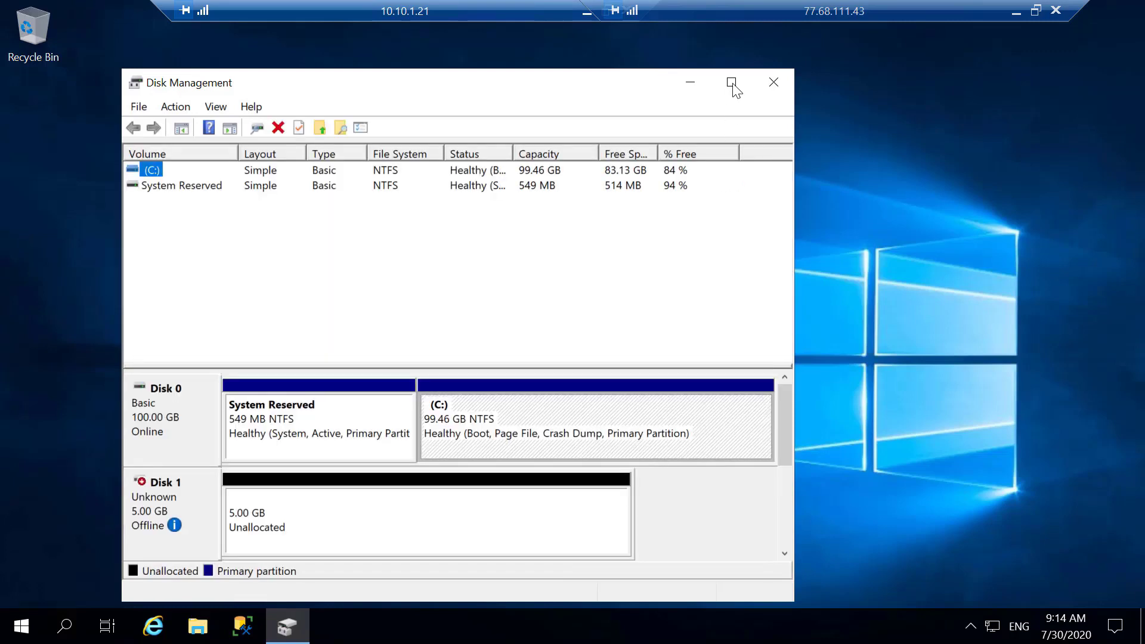
{"action": "left_click", "coordinate": [732, 82]}
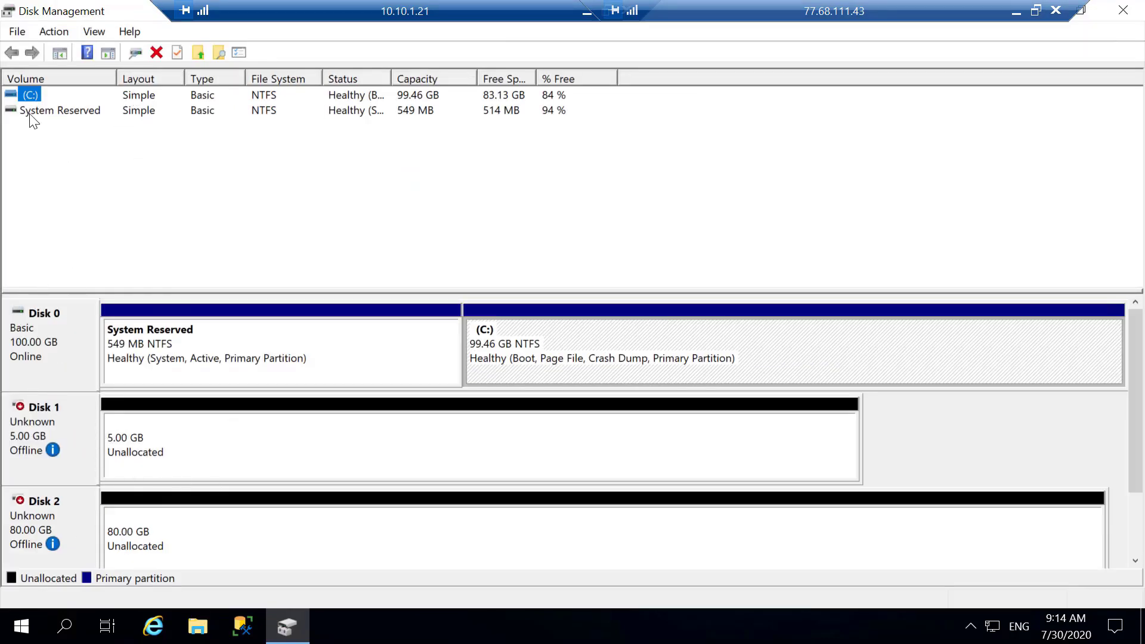
Rescan the disks in Disk Management on the 10.10.1.21 node.
{"action": "left_click", "coordinate": [111, 189]}
{"action": "left_click", "coordinate": [60, 33]}
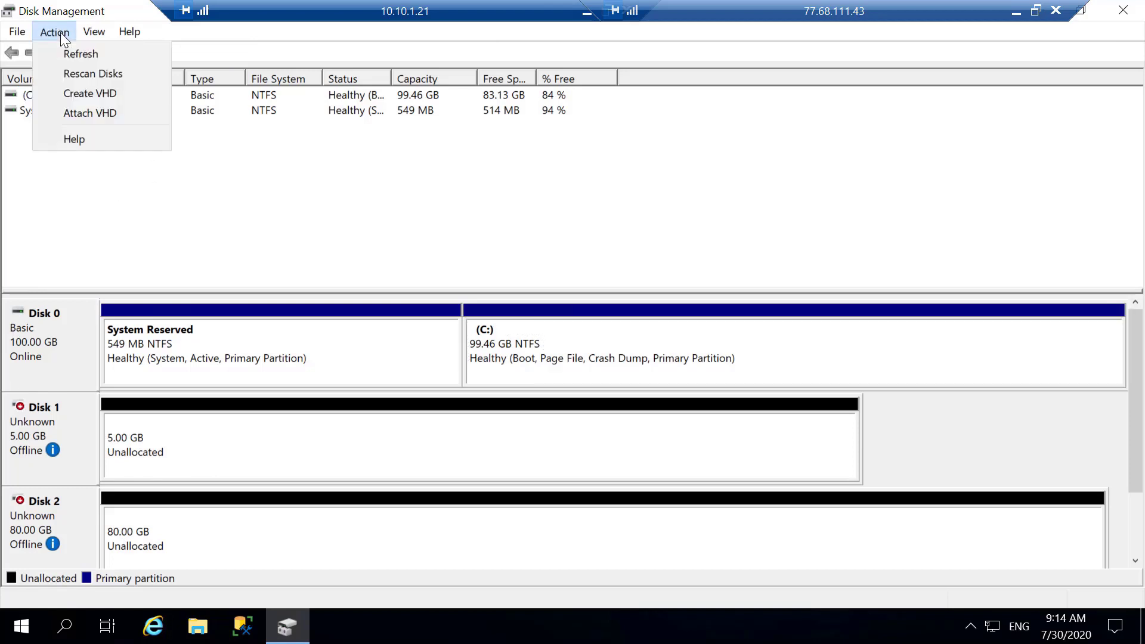
{"action": "left_click", "coordinate": [109, 73]}
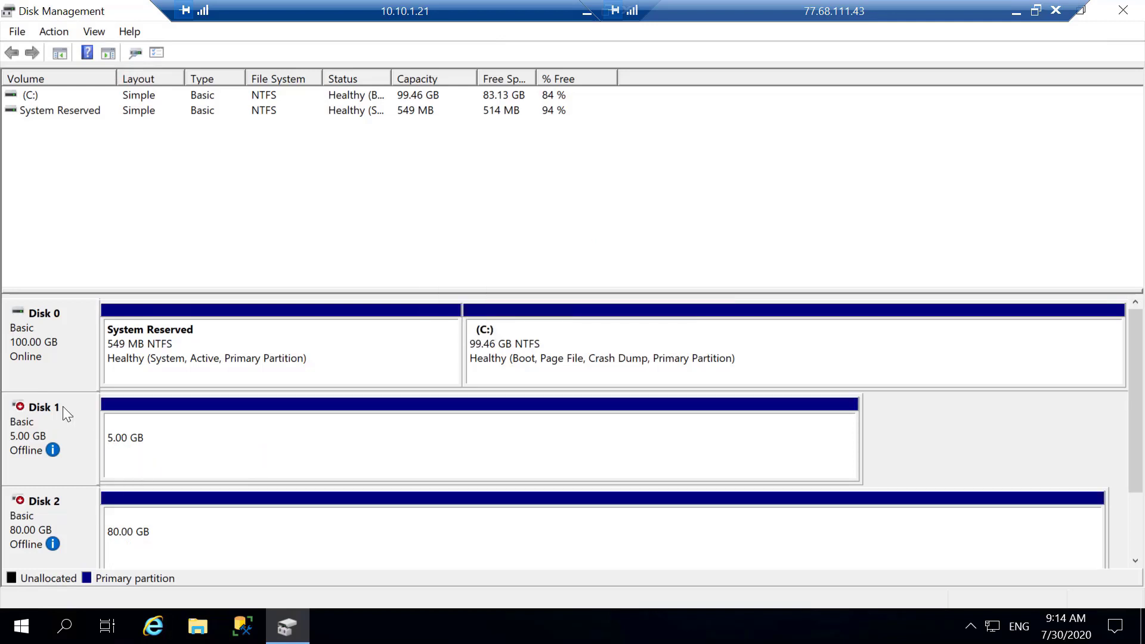
{"action": "mouse_move", "coordinate": [41, 453]}
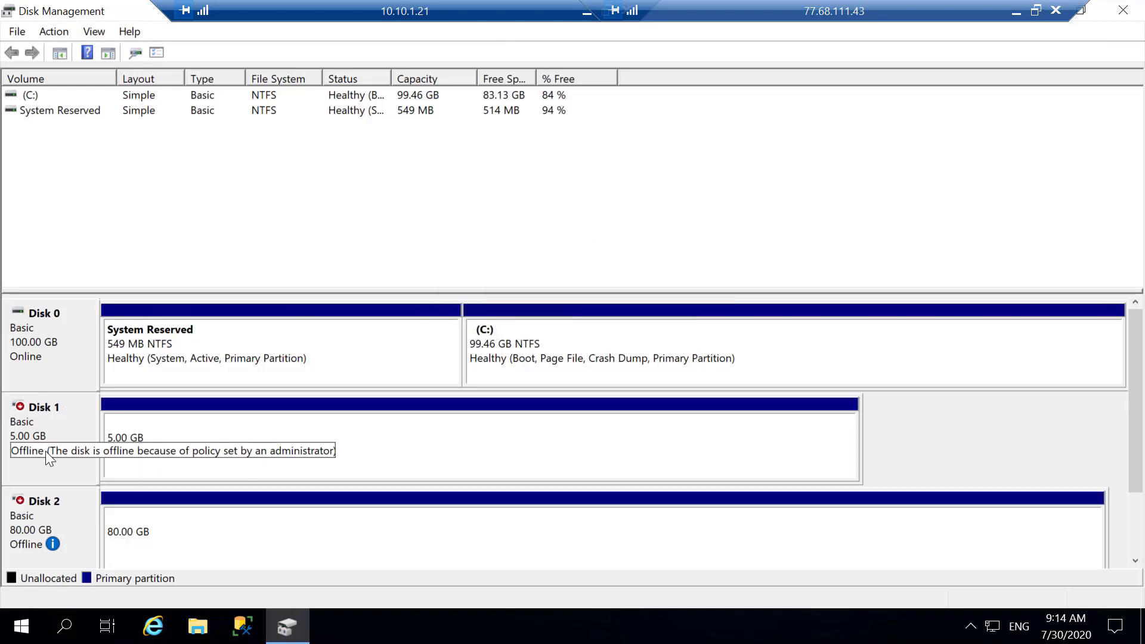